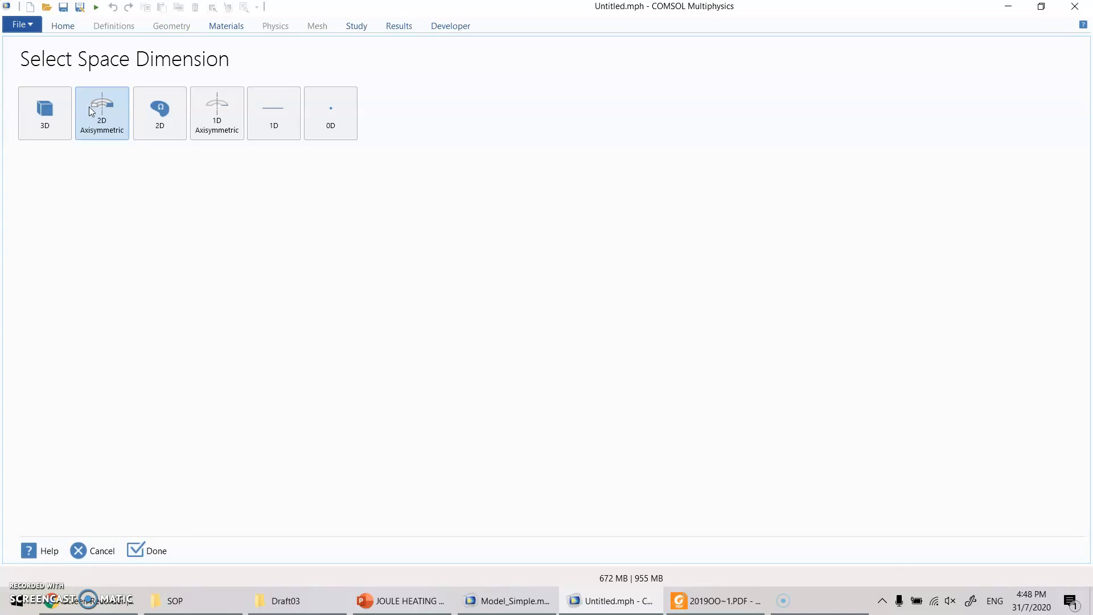
- Choose the 2D Axisymmetric space dimension and add the Joule Heating interface from Electromagnetic Heating under Heat Transfer
{"action": "left_click", "coordinate": [105, 114]}
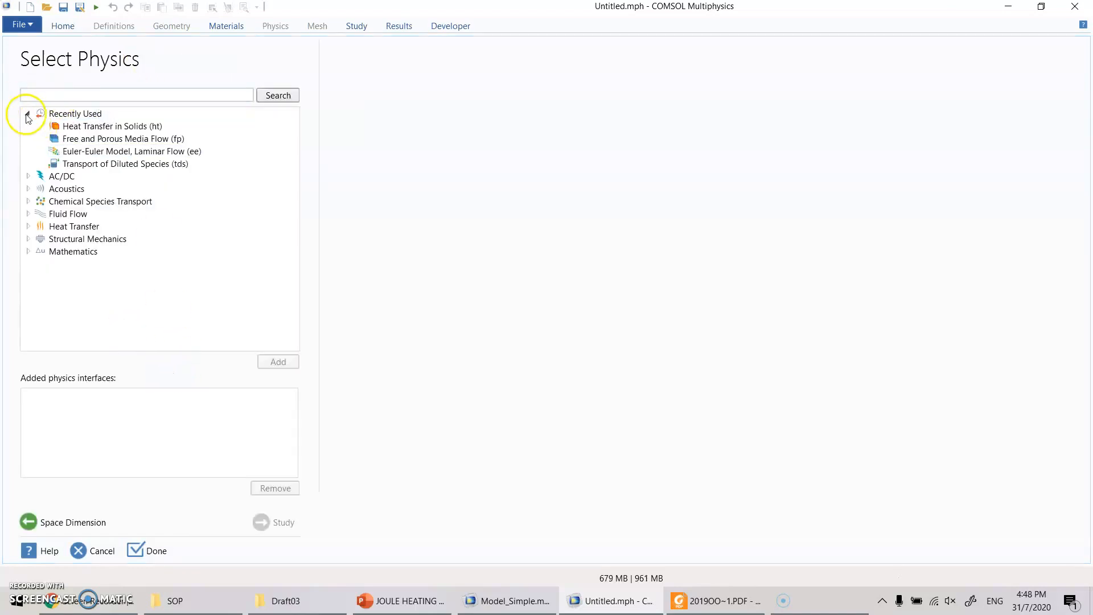
{"action": "left_click", "coordinate": [27, 116]}
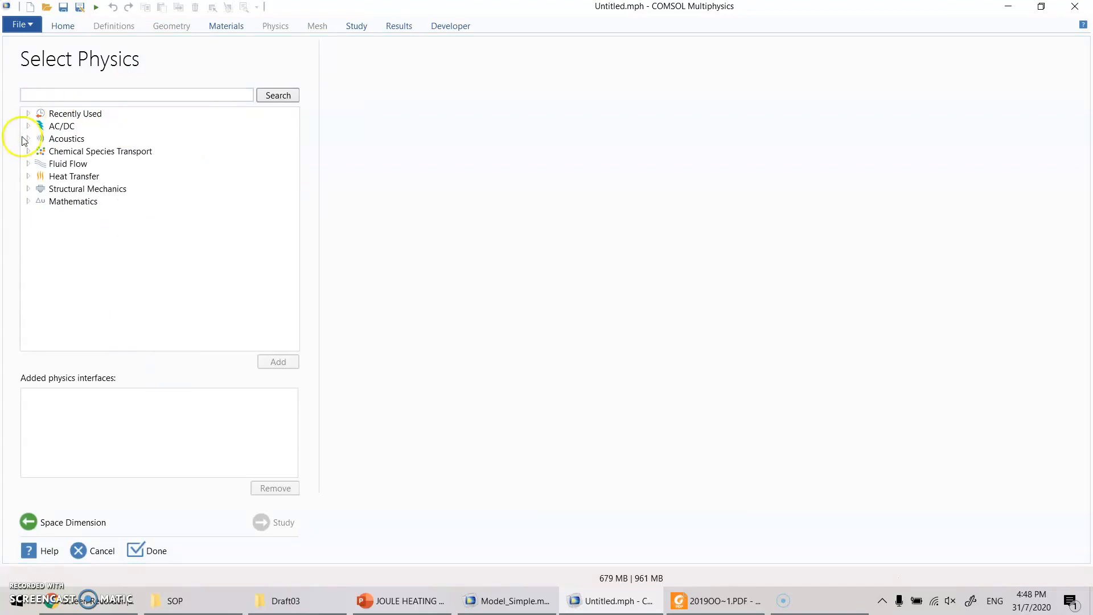
{"action": "left_click", "coordinate": [29, 178]}
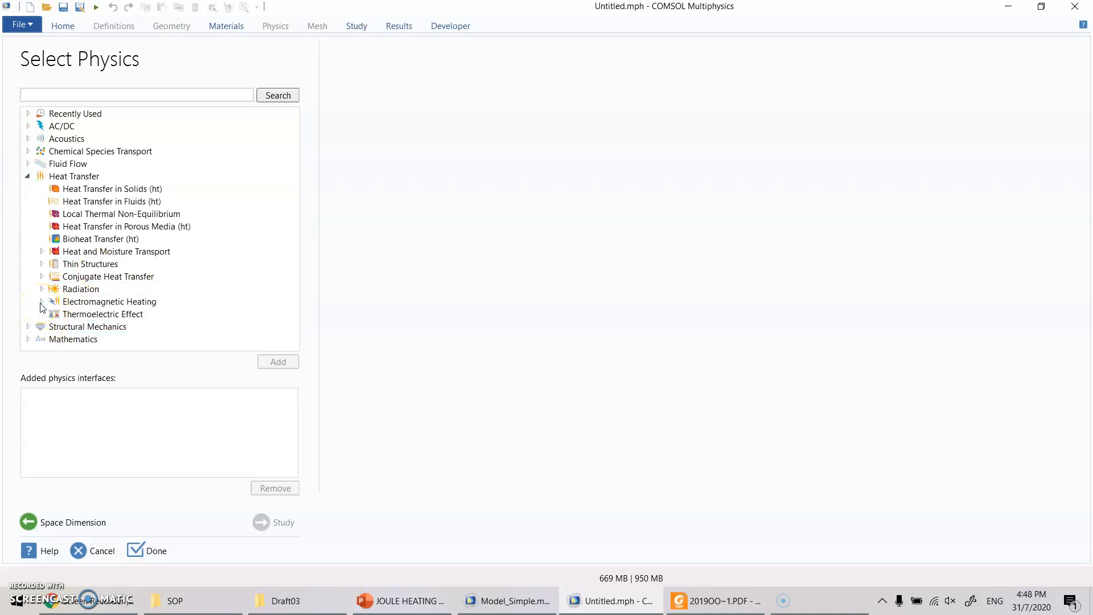
{"action": "left_click", "coordinate": [56, 178]}
{"action": "left_click", "coordinate": [146, 304]}
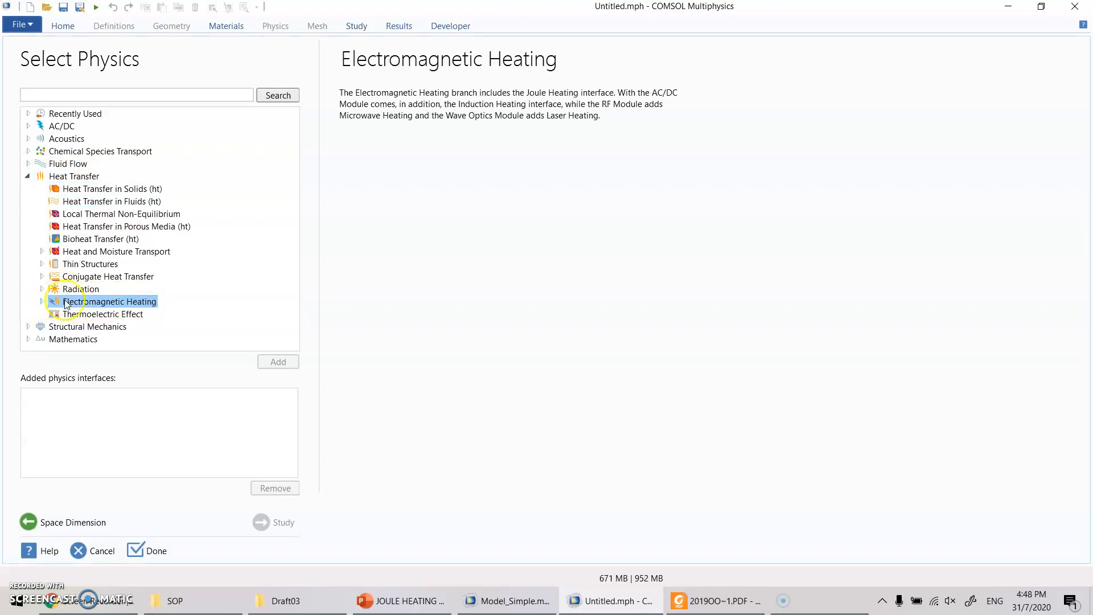
{"action": "left_click", "coordinate": [41, 302]}
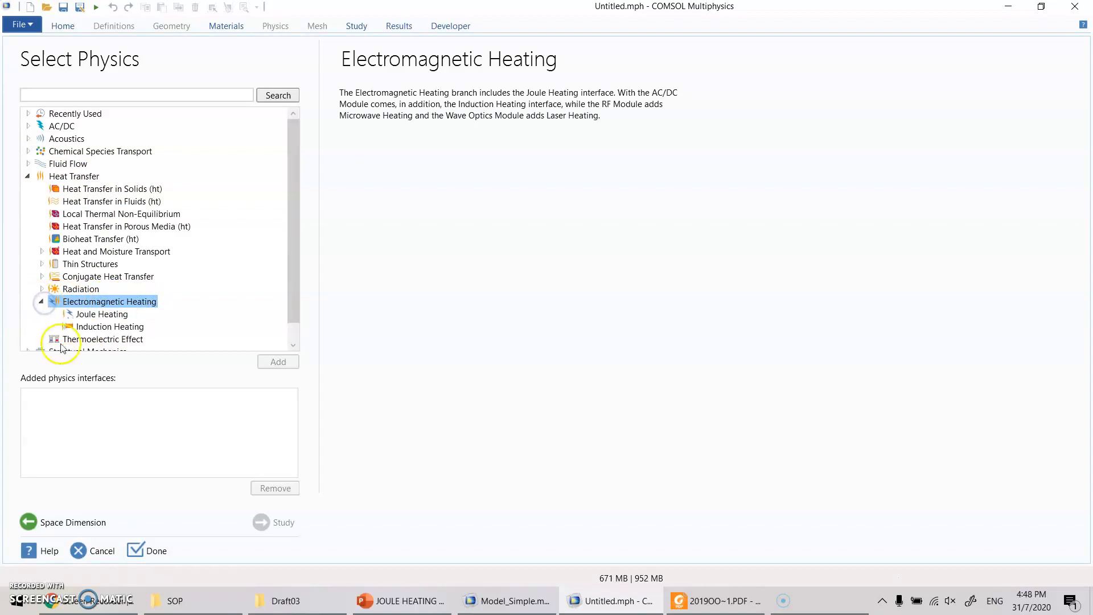
{"action": "left_click", "coordinate": [102, 315]}
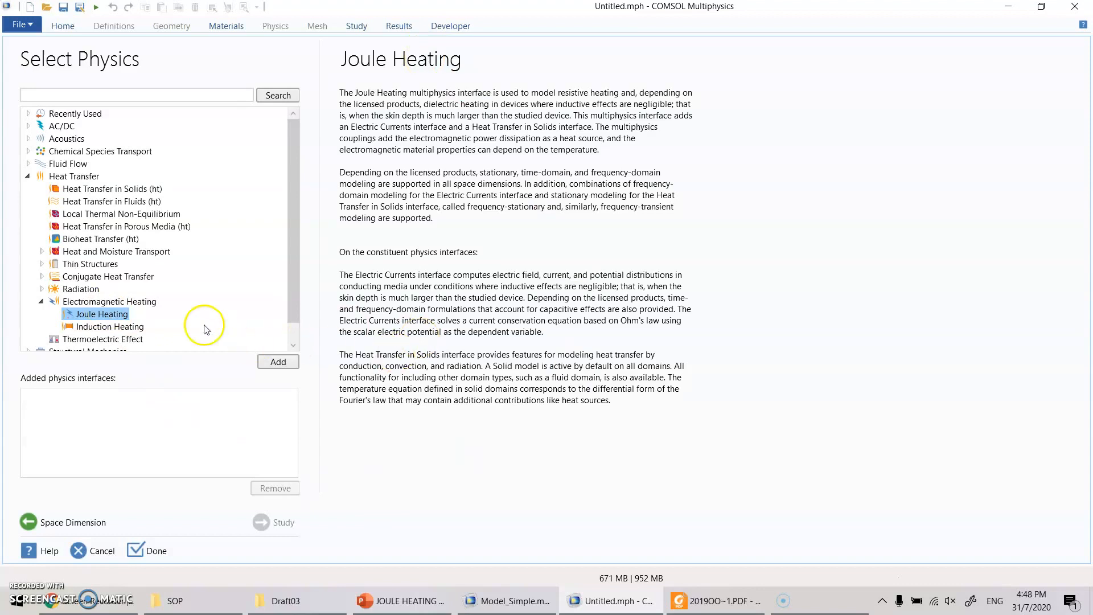
{"action": "left_click", "coordinate": [278, 361]}
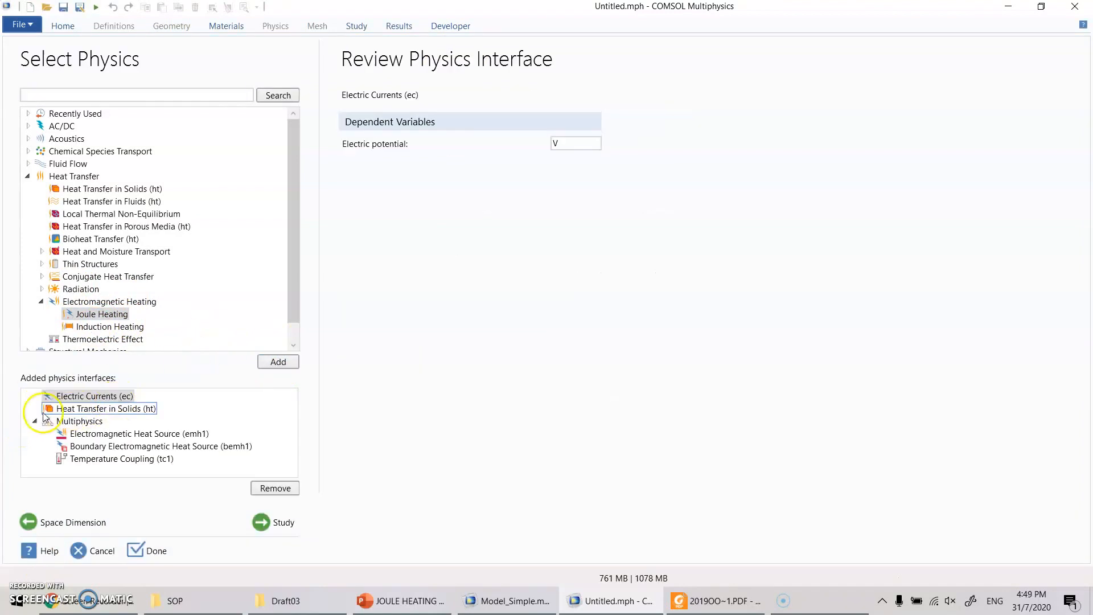
- Review the added Electric Currents interface against the governing equations on the Radiofrequency ablation slide in PowerPoint, returning to COMSOL Multiphysics
{"action": "left_click", "coordinate": [97, 399]}
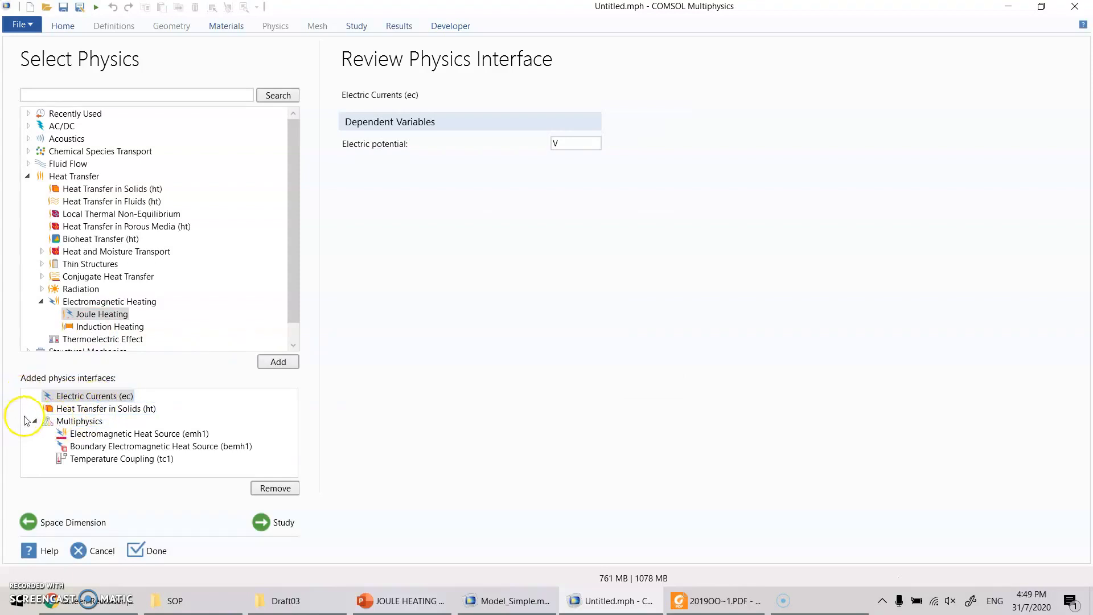
{"action": "left_click", "coordinate": [98, 397]}
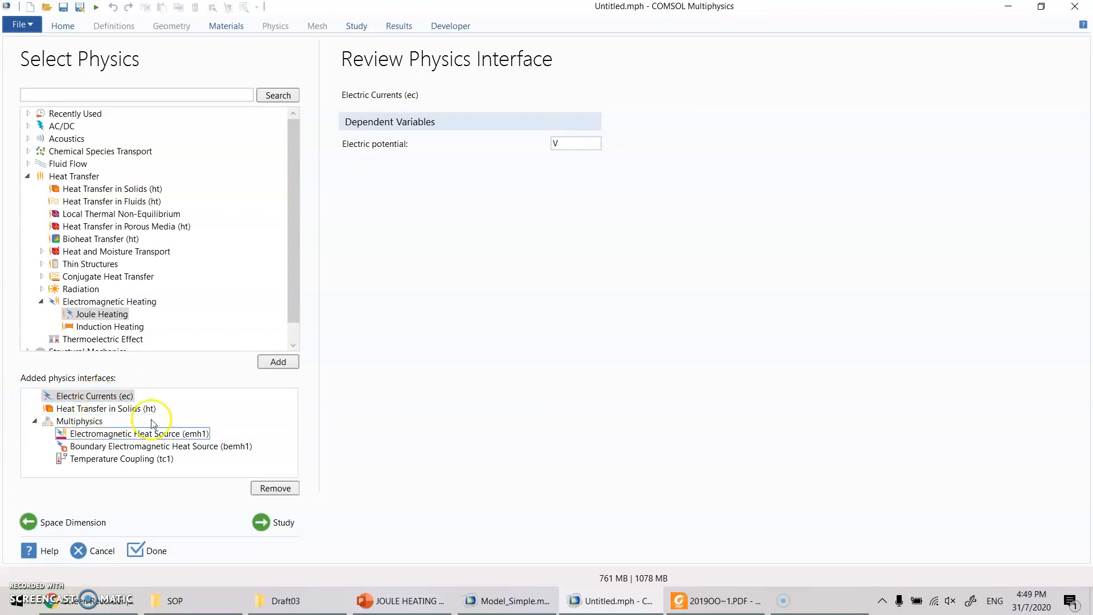
{"action": "left_click", "coordinate": [401, 600]}
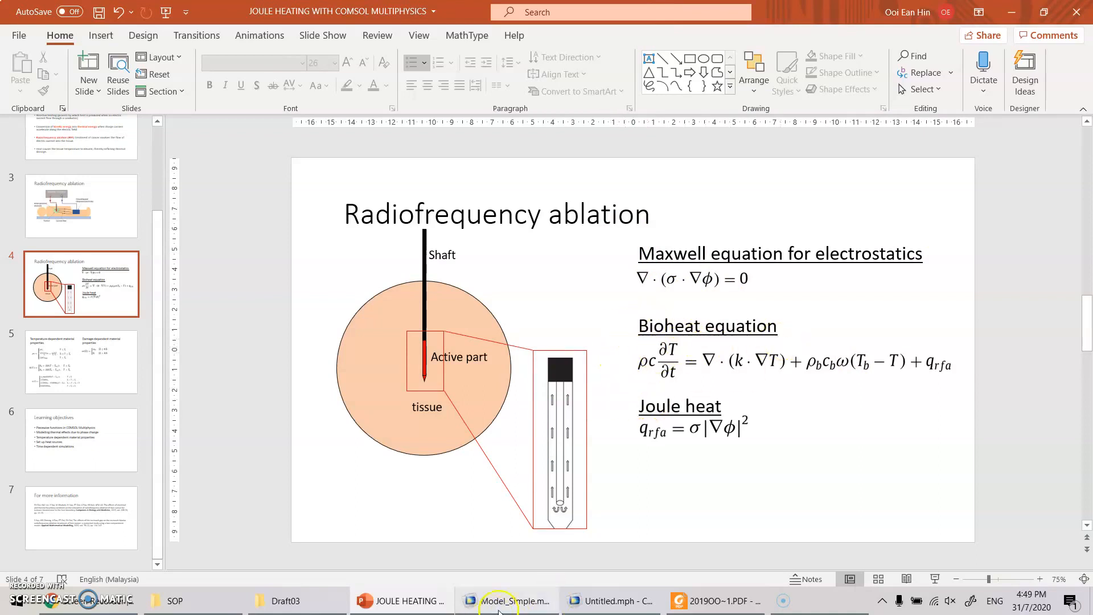
{"action": "mouse_move", "coordinate": [621, 611]}
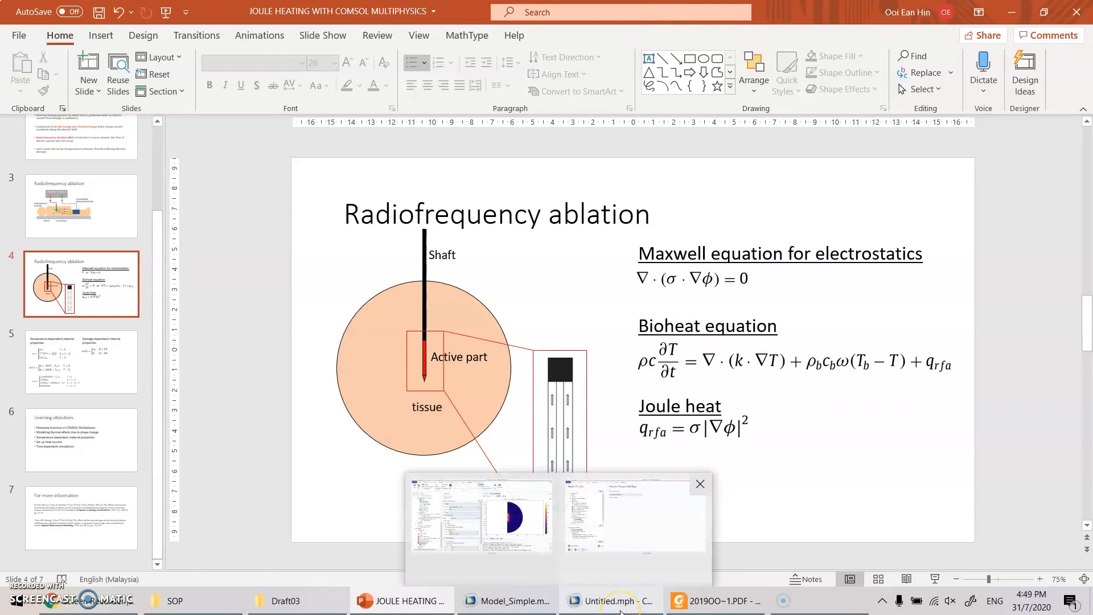
{"action": "left_click", "coordinate": [621, 610]}
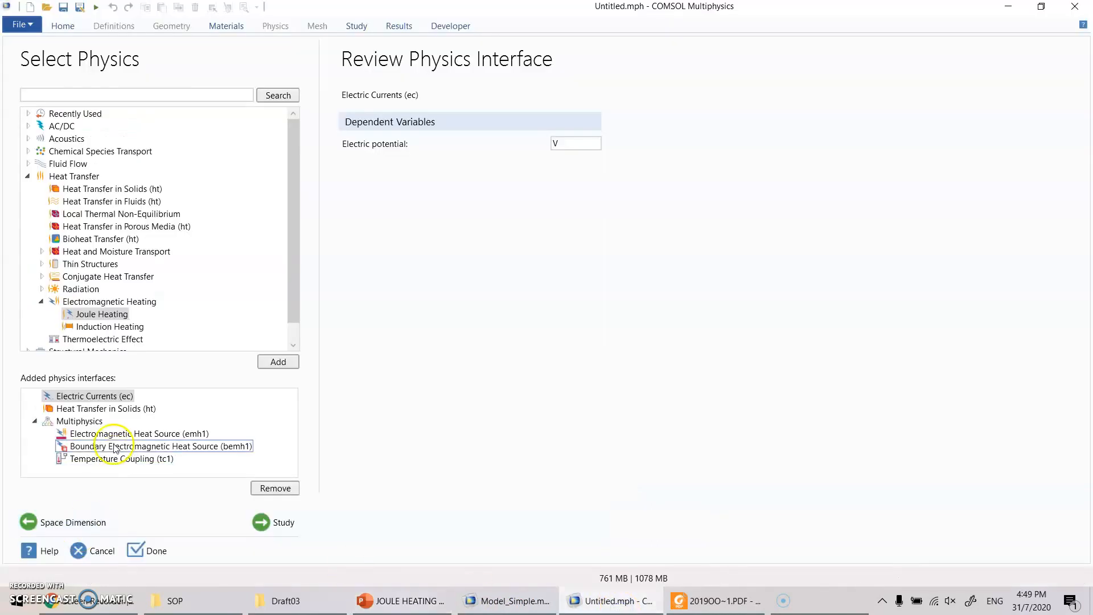
- Examine the added Electric Currents, Heat Transfer in Solids and multiphysics coupling entries and compare them with the available Bioheat Transfer interface
{"action": "left_click", "coordinate": [81, 400]}
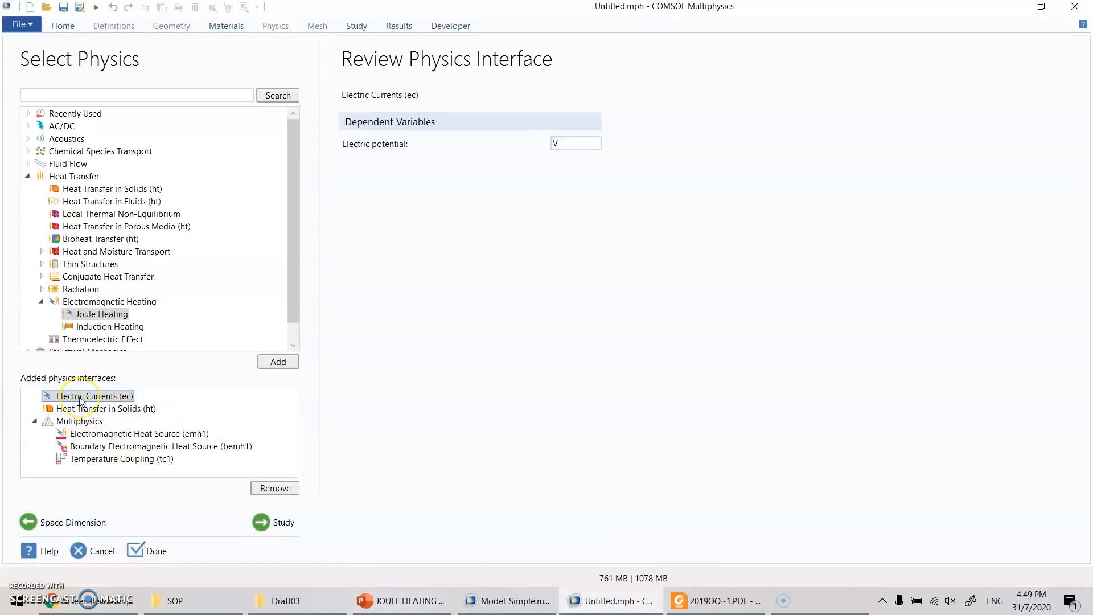
{"action": "left_click", "coordinate": [111, 410]}
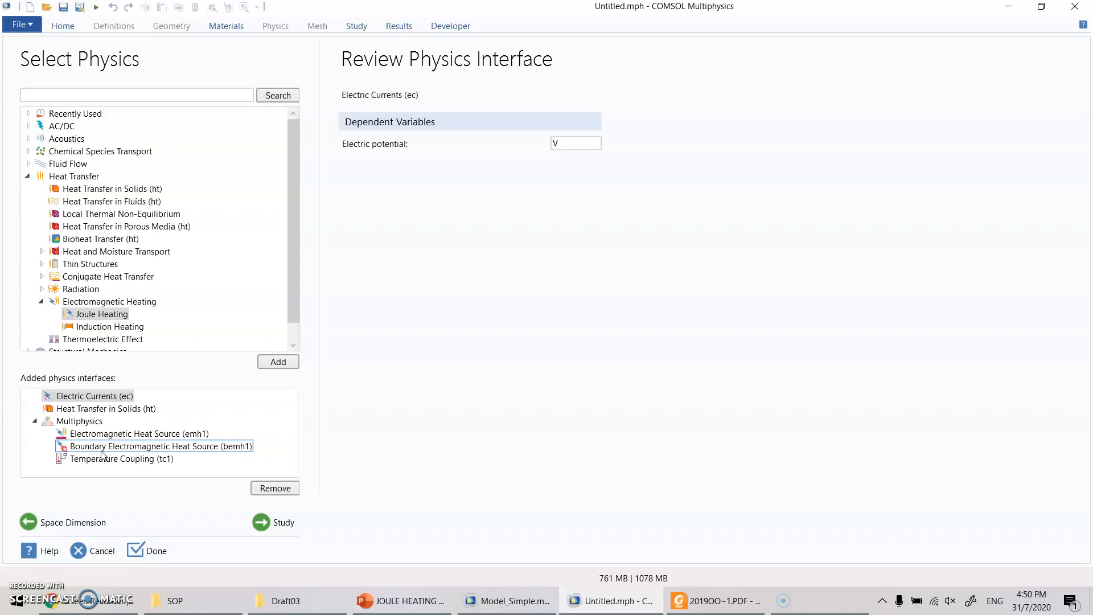
{"action": "left_click", "coordinate": [122, 435]}
{"action": "left_click", "coordinate": [122, 411]}
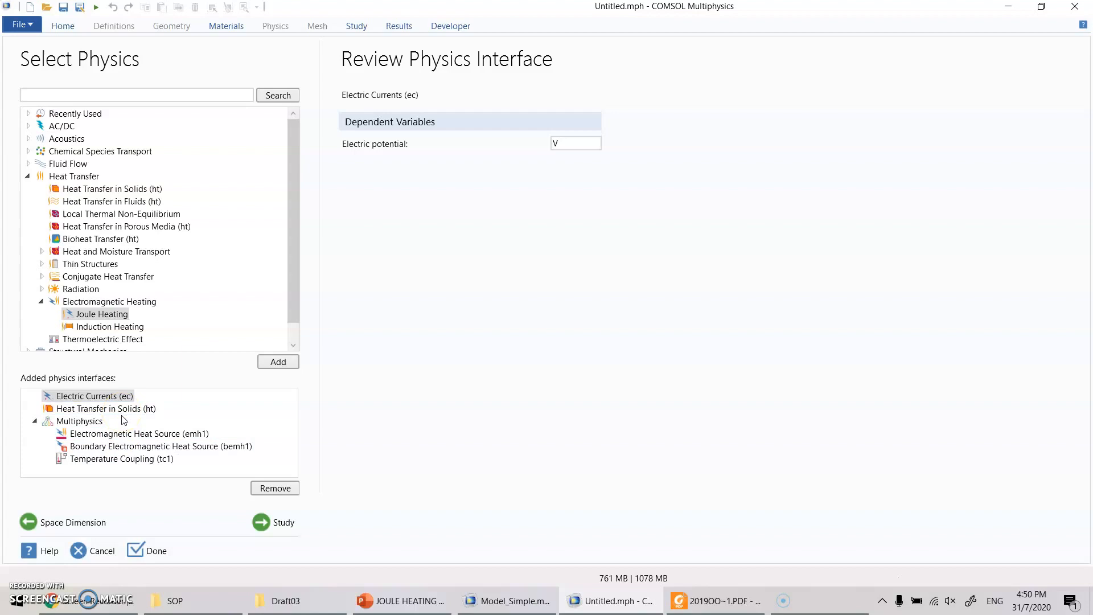
{"action": "left_click", "coordinate": [91, 414]}
{"action": "left_click", "coordinate": [102, 239]}
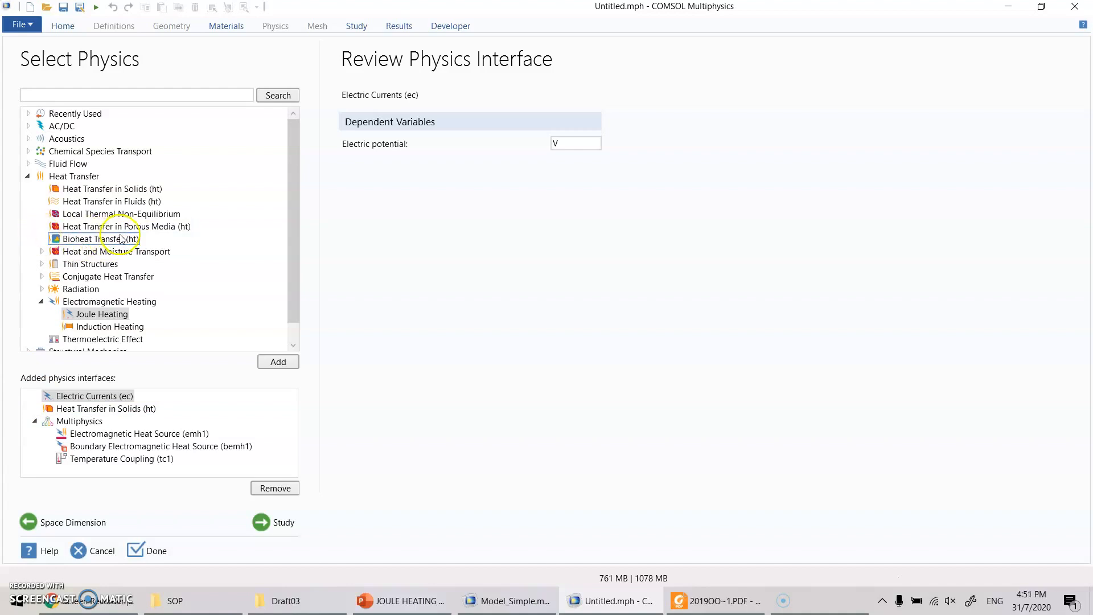
{"action": "left_click", "coordinate": [81, 179]}
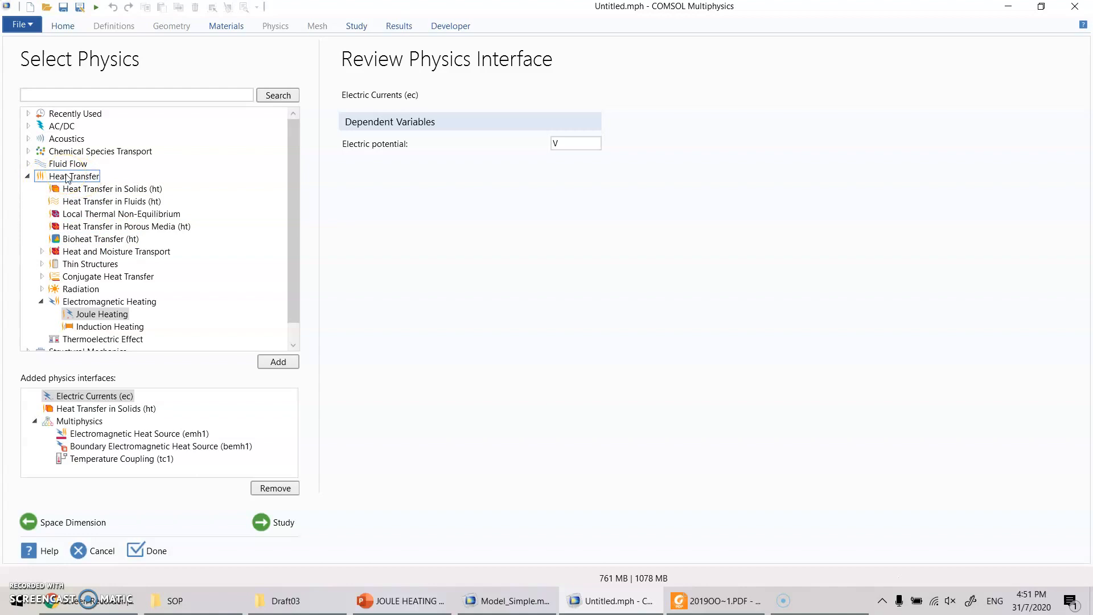
{"action": "left_click", "coordinate": [124, 239]}
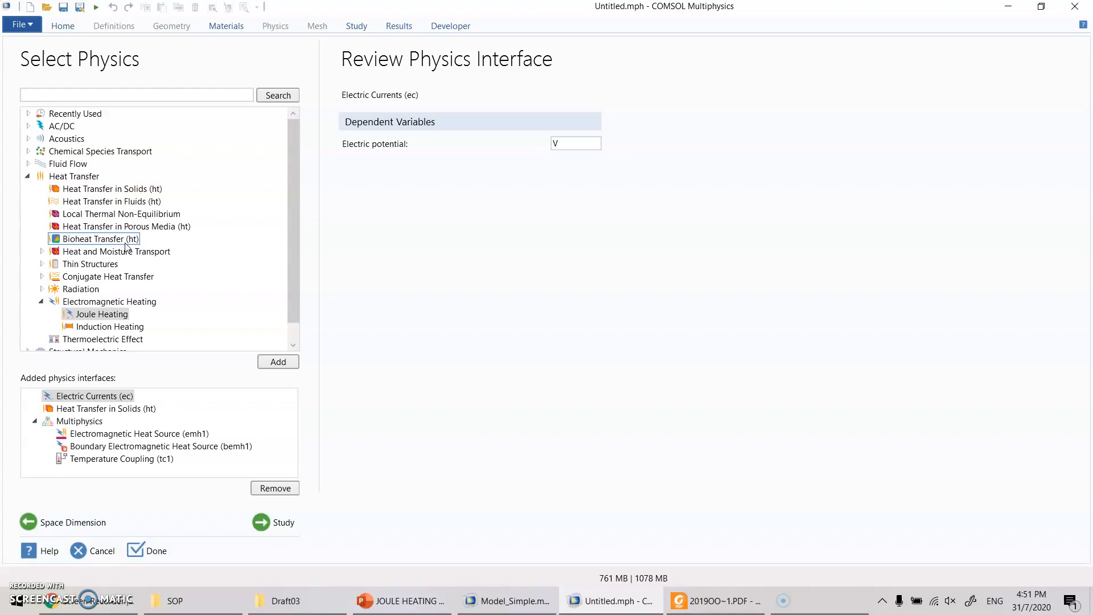
{"action": "left_click", "coordinate": [98, 236]}
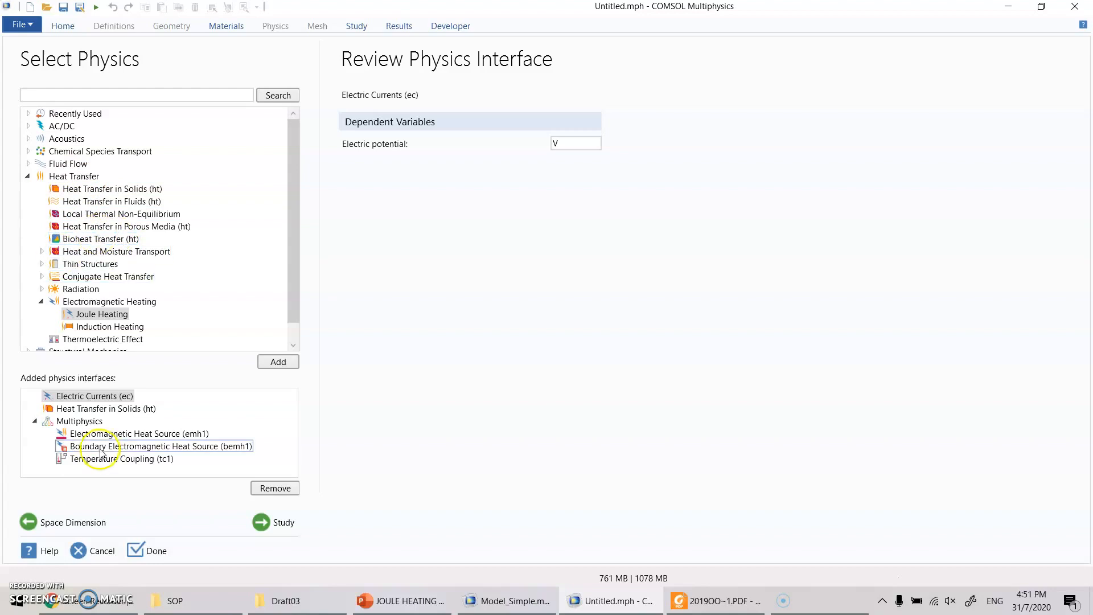
{"action": "left_click", "coordinate": [78, 194]}
- Add a Time Dependent study for the selected physics and finish the model setup
{"action": "left_click", "coordinate": [276, 527]}
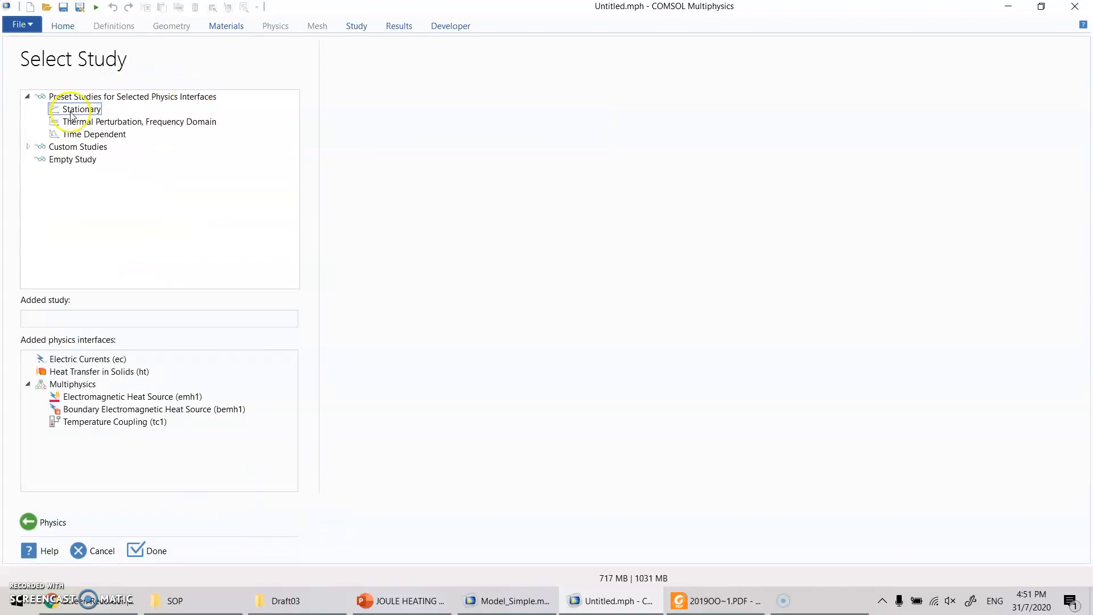
{"action": "left_click", "coordinate": [113, 125]}
{"action": "left_click", "coordinate": [96, 137]}
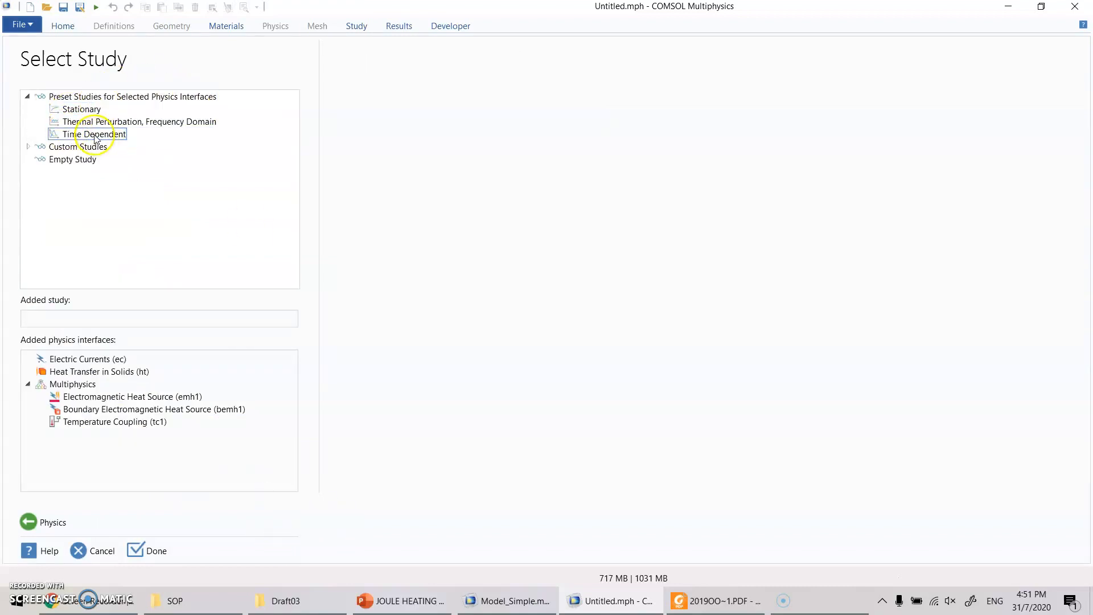
{"action": "left_click", "coordinate": [96, 137]}
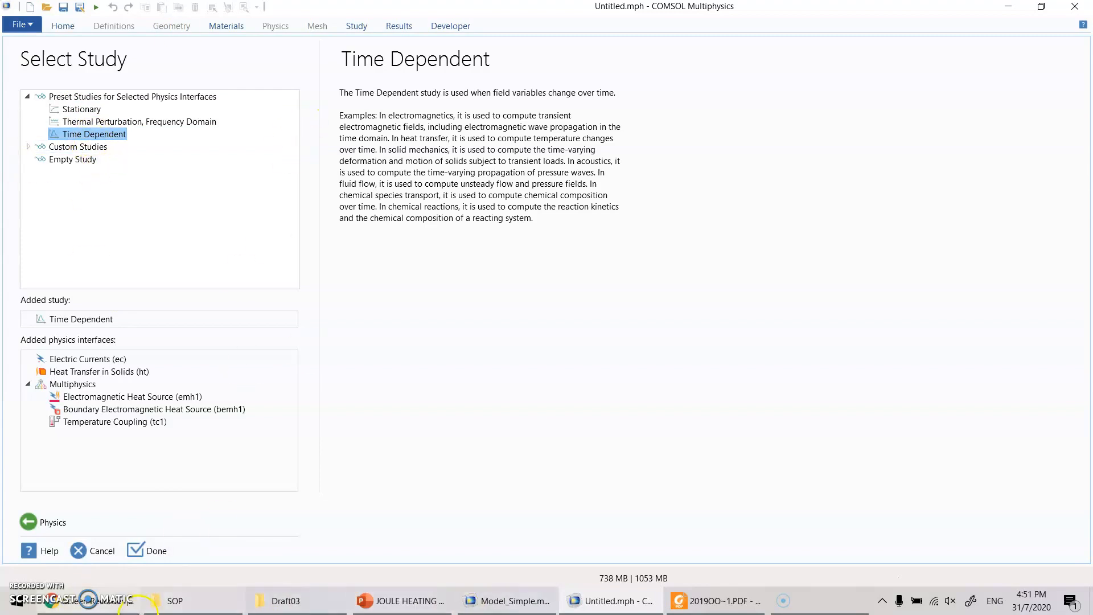
{"action": "left_click", "coordinate": [143, 550]}
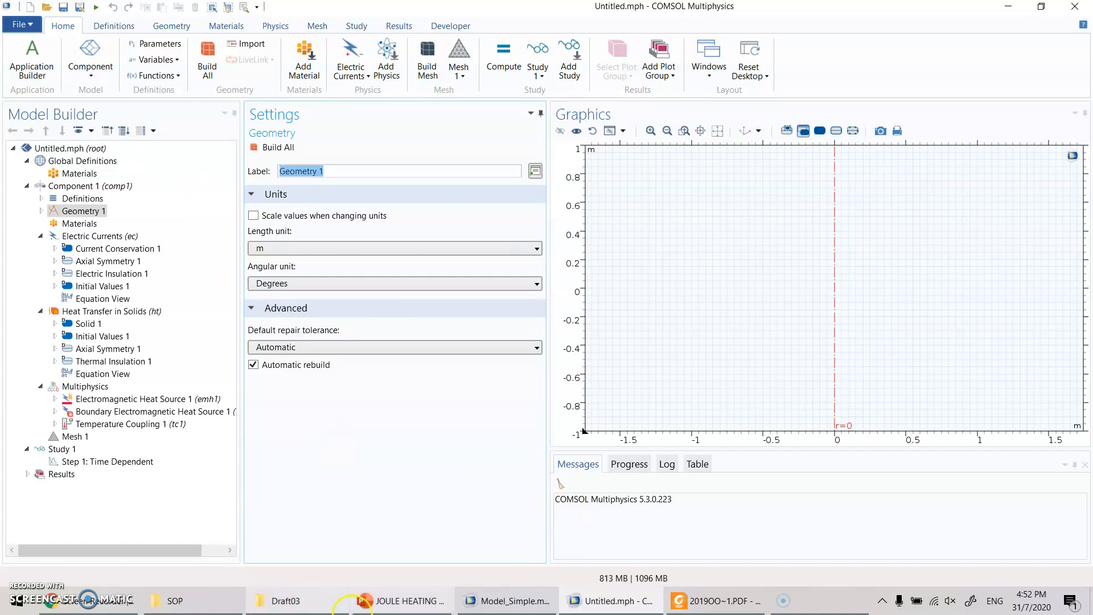
- Check the Radiofrequency ablation slide in PowerPoint, and add a Parameters table under Global Definitions in COMSOL Multiphysics
{"action": "left_click", "coordinate": [391, 602]}
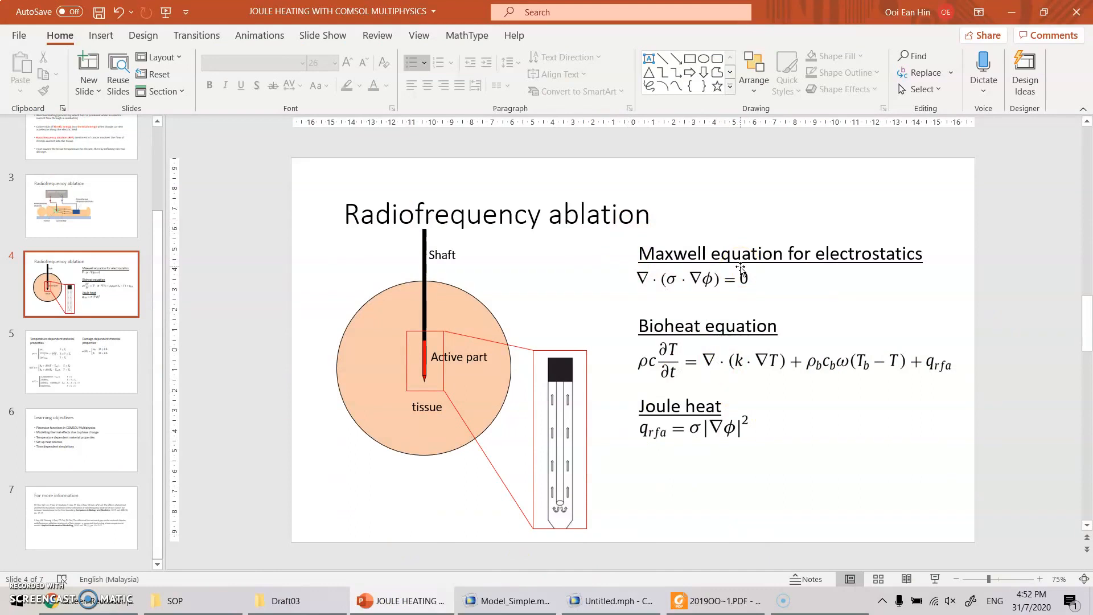
{"action": "left_click", "coordinate": [610, 601]}
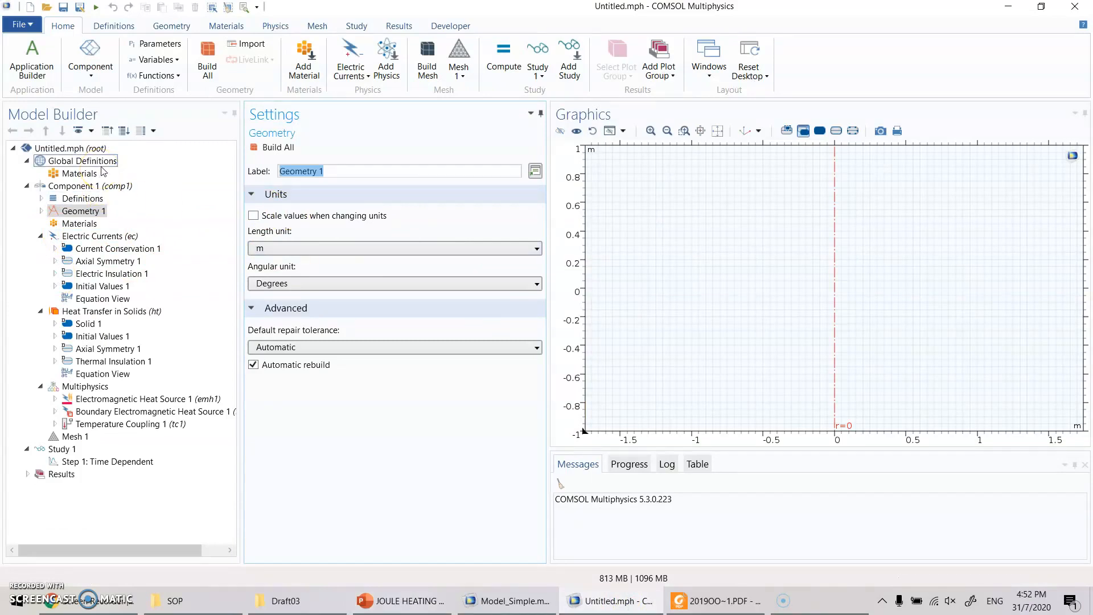
{"action": "left_click", "coordinate": [146, 45]}
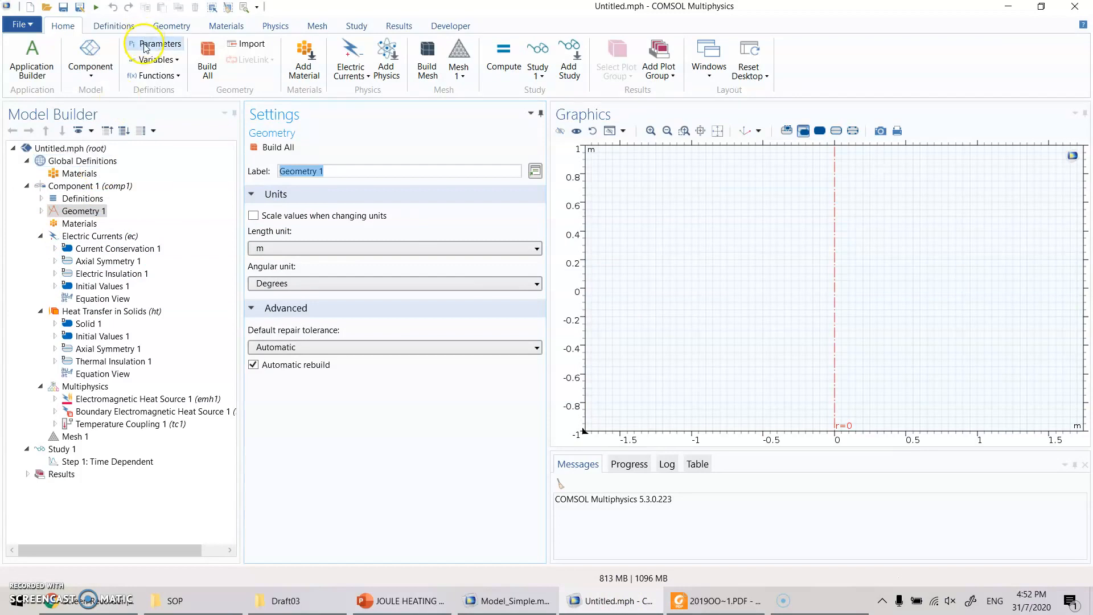
{"action": "left_click", "coordinate": [146, 45]}
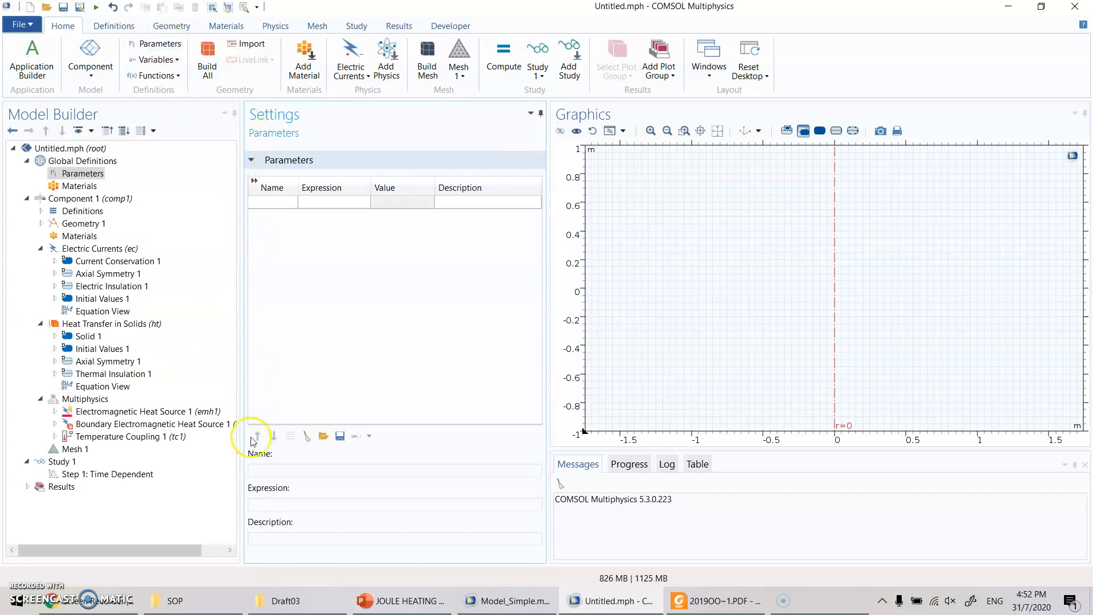
- Select RFA_material_properties as the text file for loading the parameters and inspect its contents in Notepad
{"action": "left_click", "coordinate": [323, 439]}
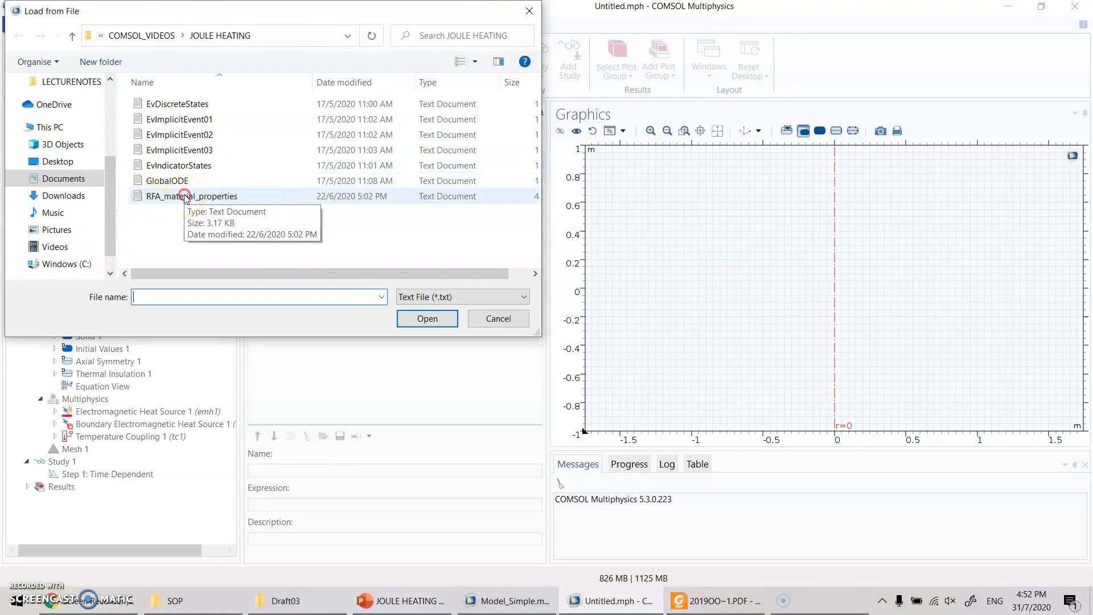
{"action": "left_click", "coordinate": [185, 197]}
{"action": "right_click", "coordinate": [155, 197]}
{"action": "left_click", "coordinate": [110, 222]}
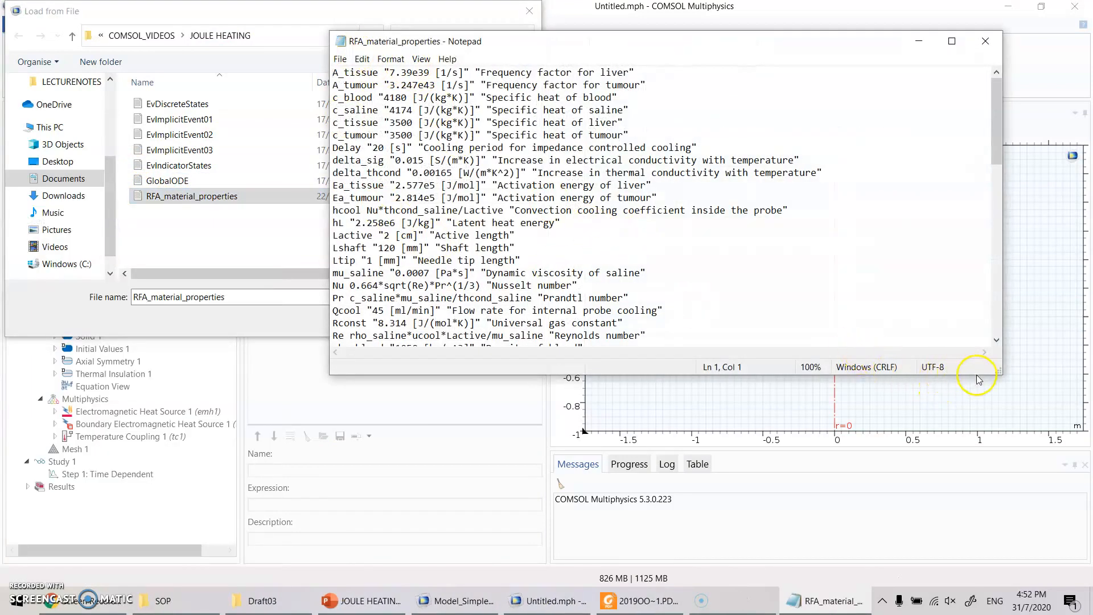
{"action": "left_click_drag", "start_coordinate": [1001, 374], "coordinate": [1010, 548]}
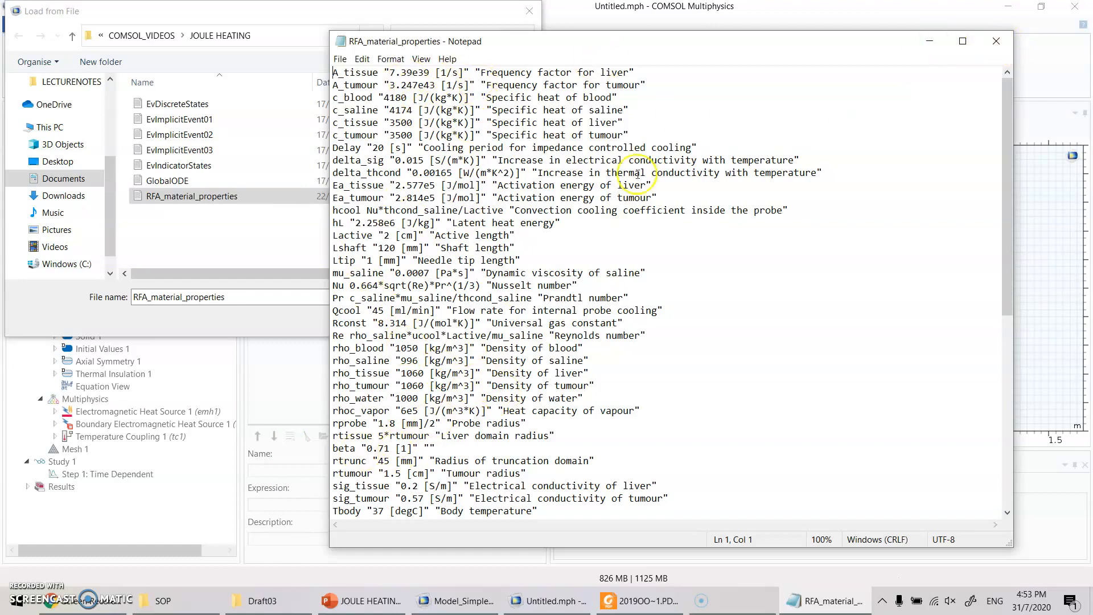
{"action": "left_click", "coordinate": [997, 42]}
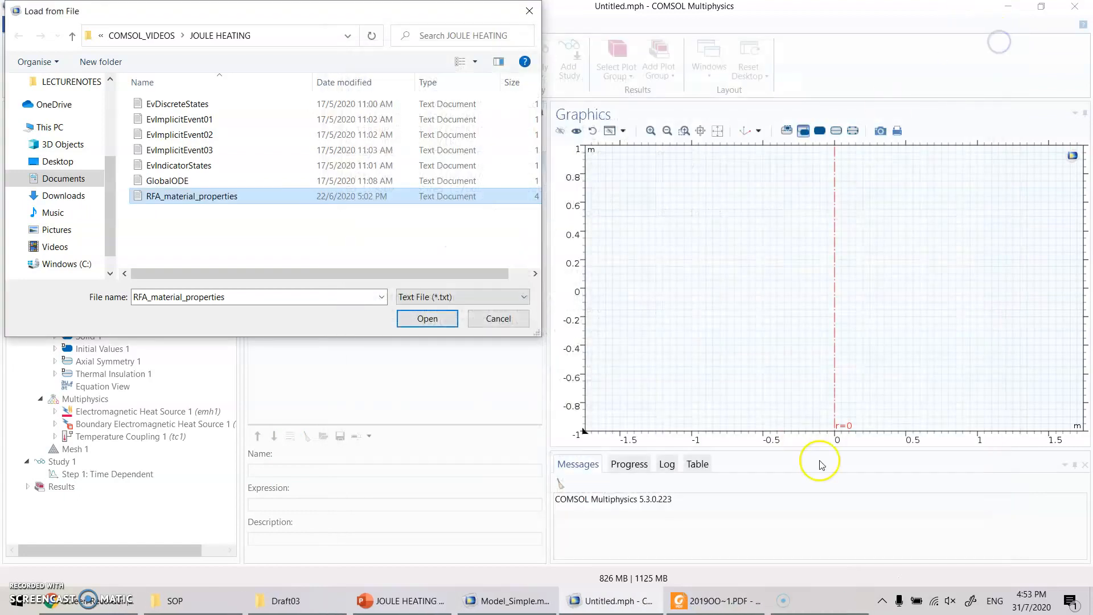
- Look up the 2019 reference on the "For more information" slide in PowerPoint and view the paper's material table and first page in Foxit Reader
{"action": "left_click", "coordinate": [402, 601]}
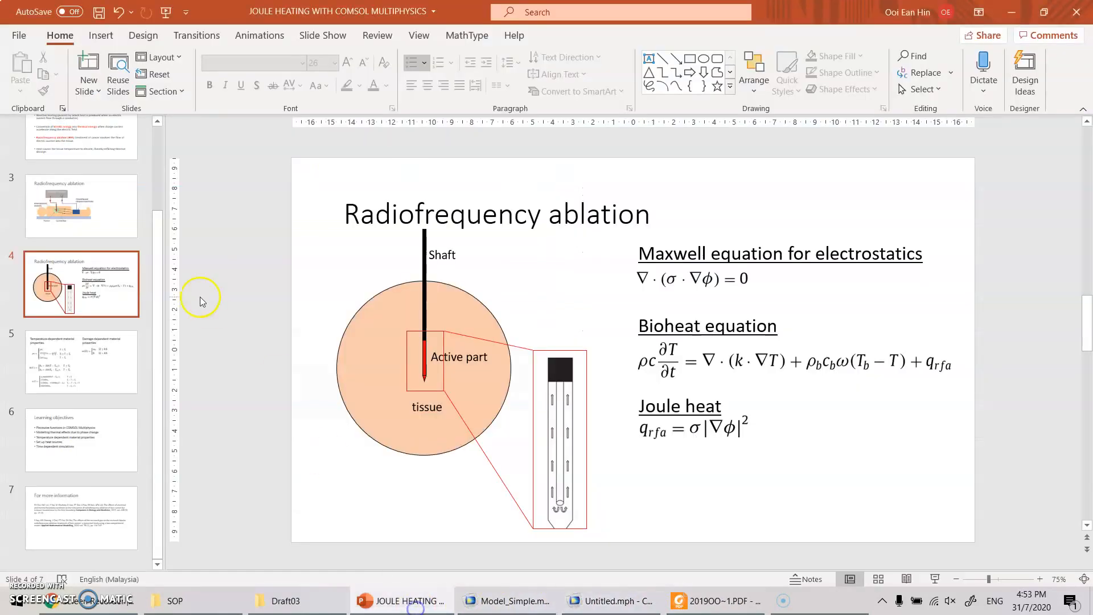
{"action": "left_click", "coordinate": [97, 520]}
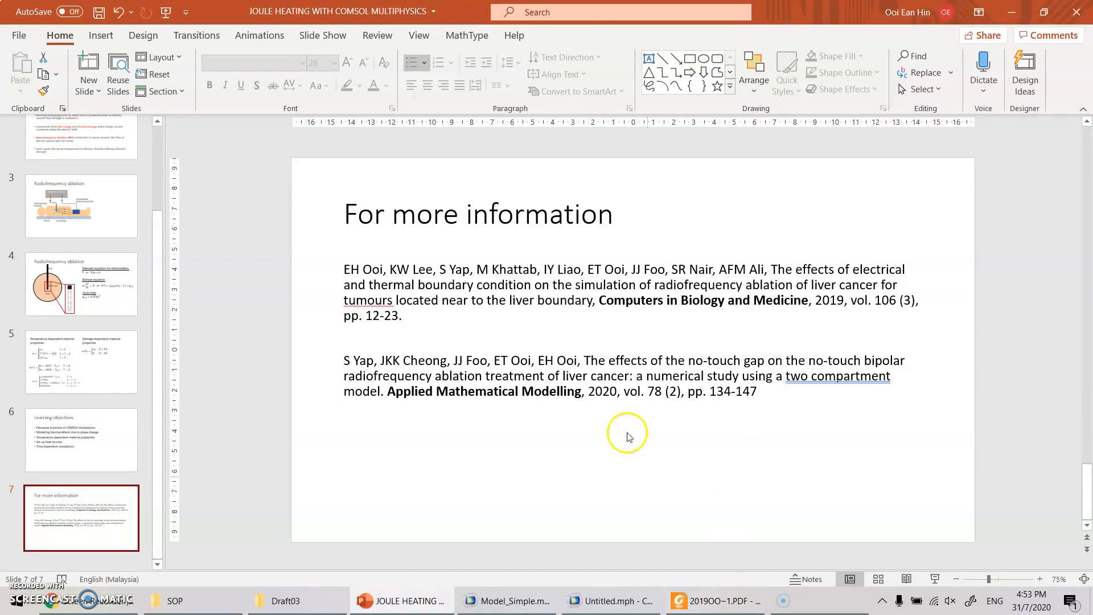
{"action": "left_click_drag", "start_coordinate": [344, 271], "coordinate": [401, 313]}
{"action": "left_click", "coordinate": [695, 603]}
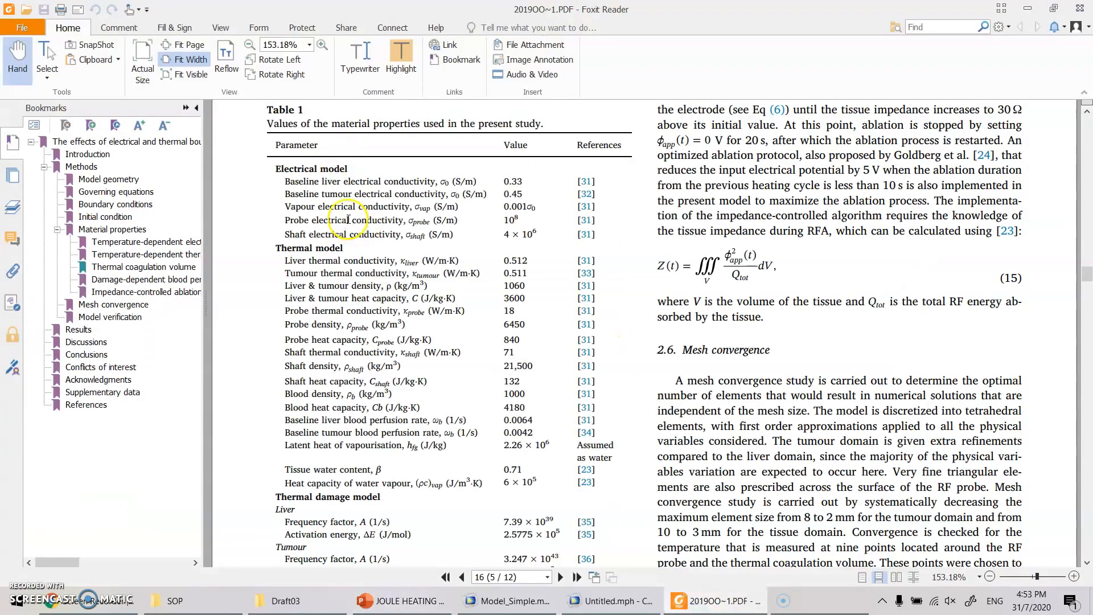
{"action": "left_click_drag", "start_coordinate": [1088, 283], "coordinate": [1088, 125]}
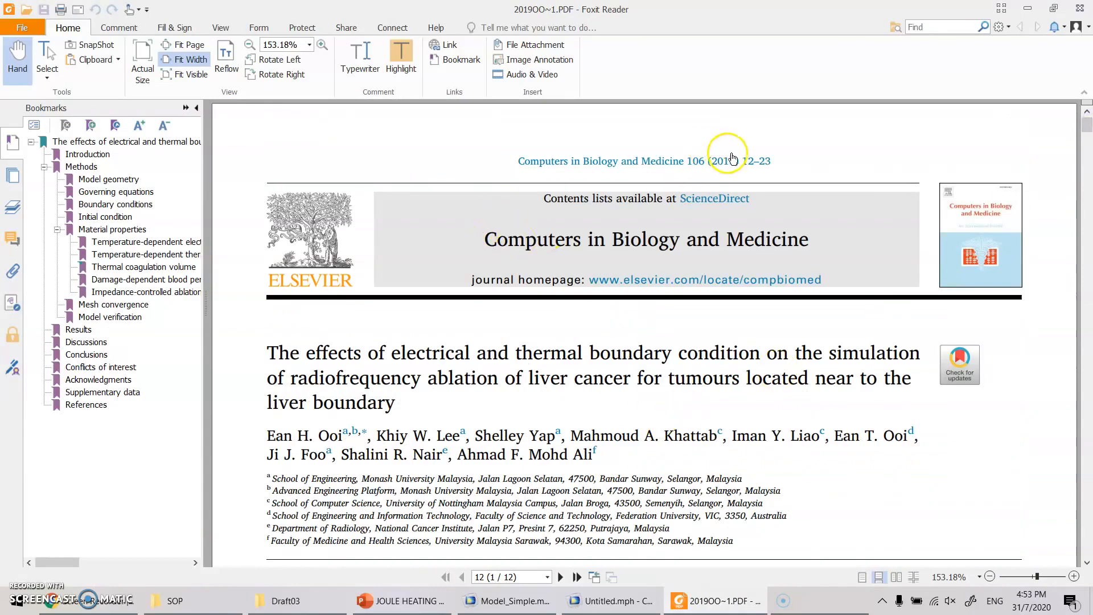
- Review the paper's Table 1 of material properties, and load RFA_material_properties into the Parameters table in COMSOL Multiphysics
{"action": "left_click_drag", "start_coordinate": [1086, 126], "coordinate": [1087, 273]}
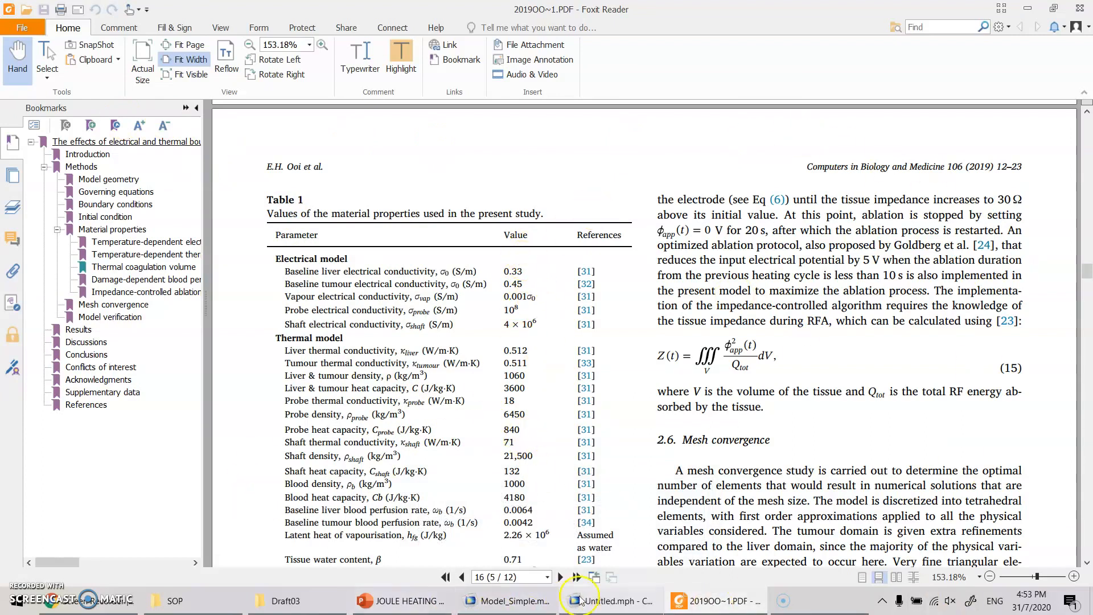
{"action": "left_click", "coordinate": [612, 602]}
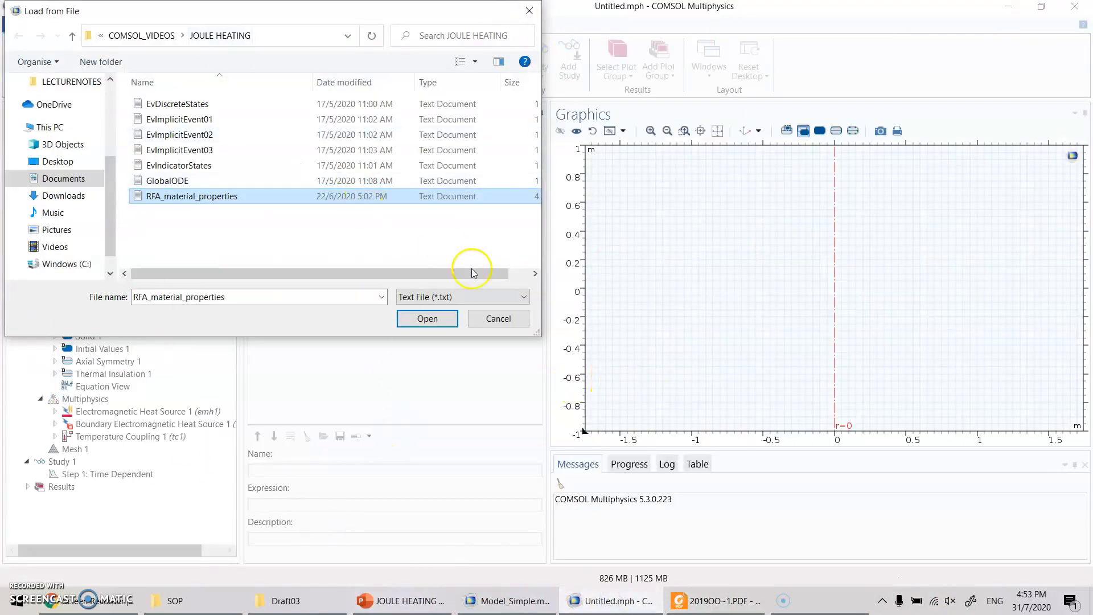
{"action": "double_click", "coordinate": [166, 196]}
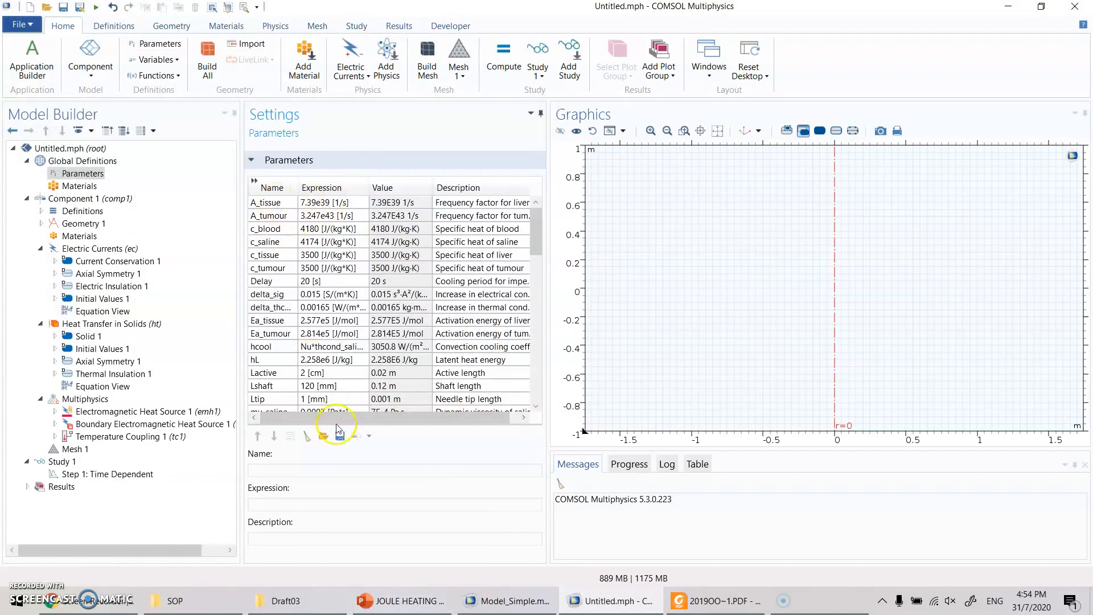
{"action": "left_click", "coordinate": [473, 202]}
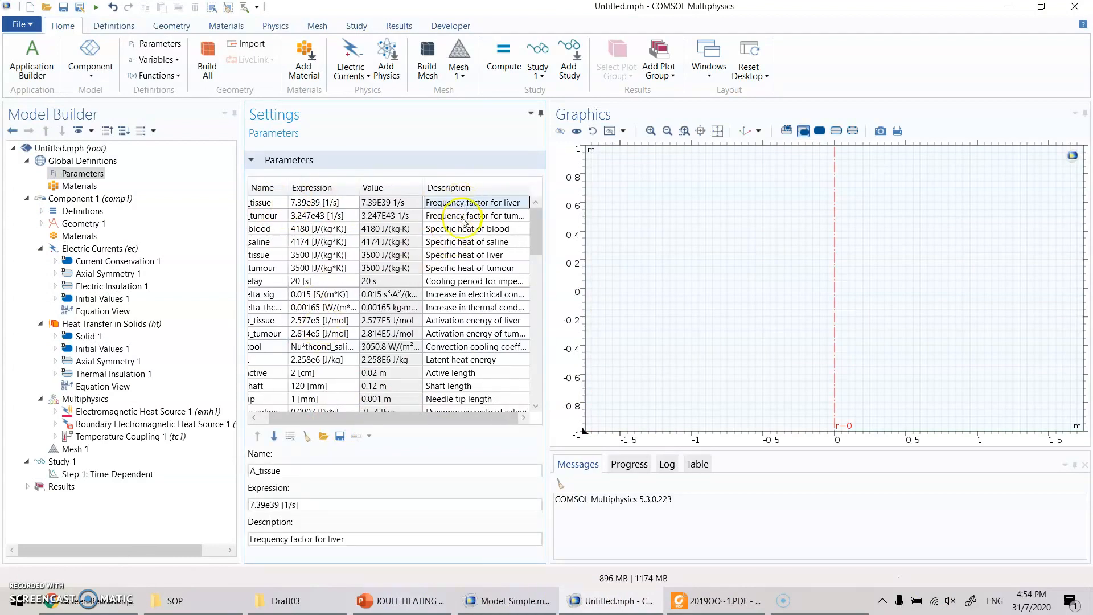
{"action": "left_click_drag", "start_coordinate": [329, 419], "coordinate": [273, 420]}
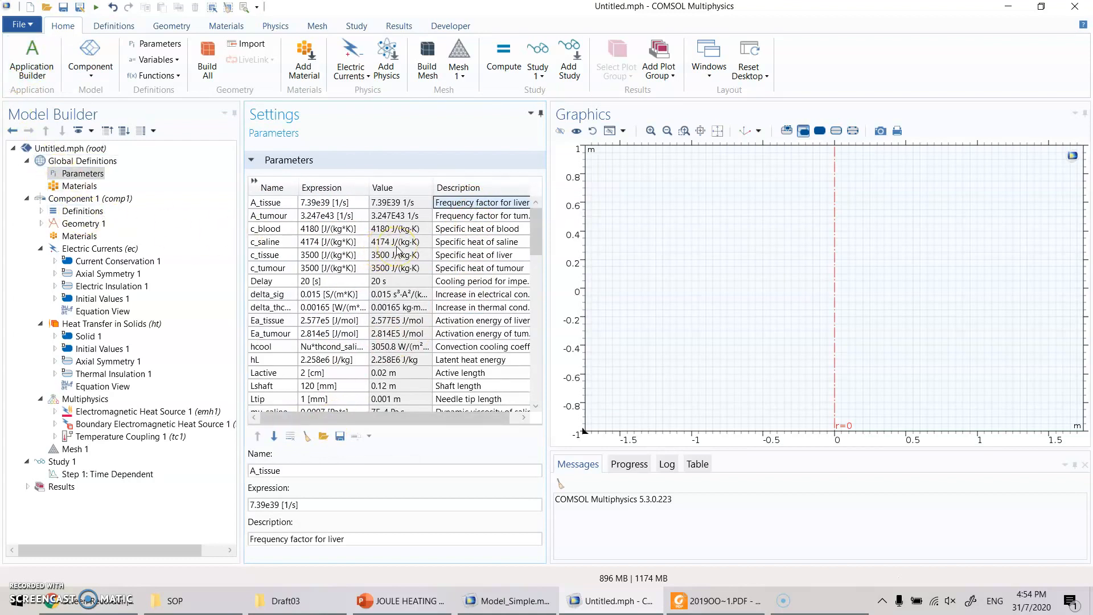
- Check the shaft, active part and tissue layout on the Radiofrequency ablation slide in PowerPoint, and return to Geometry 1 in COMSOL Multiphysics
{"action": "left_click", "coordinate": [85, 223]}
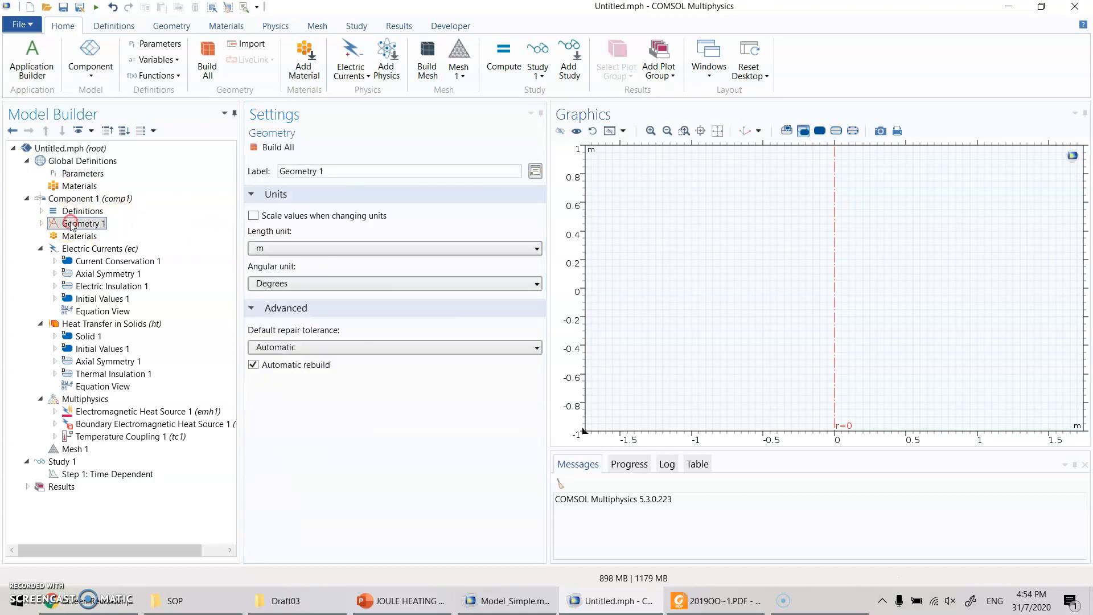
{"action": "right_click", "coordinate": [86, 223]}
{"action": "left_click", "coordinate": [380, 602]}
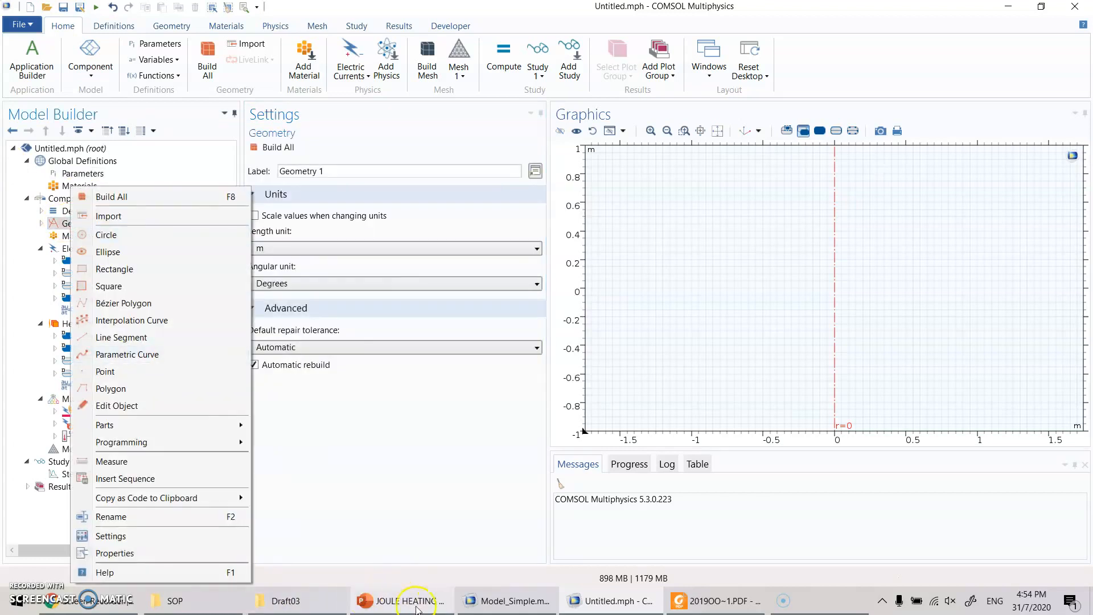
{"action": "left_click", "coordinate": [81, 283]}
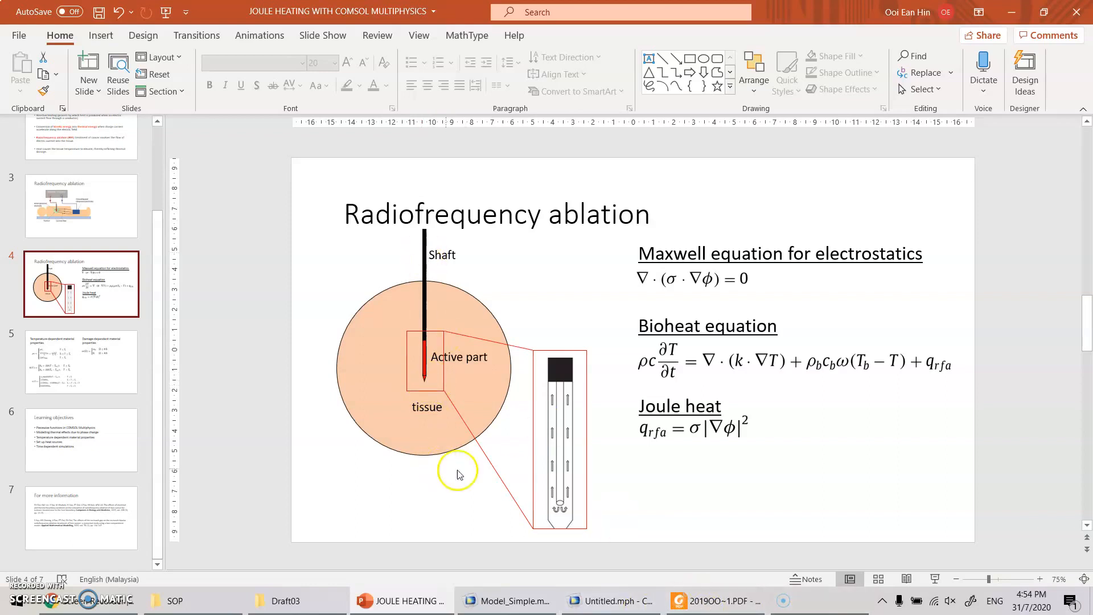
{"action": "left_click", "coordinate": [605, 604]}
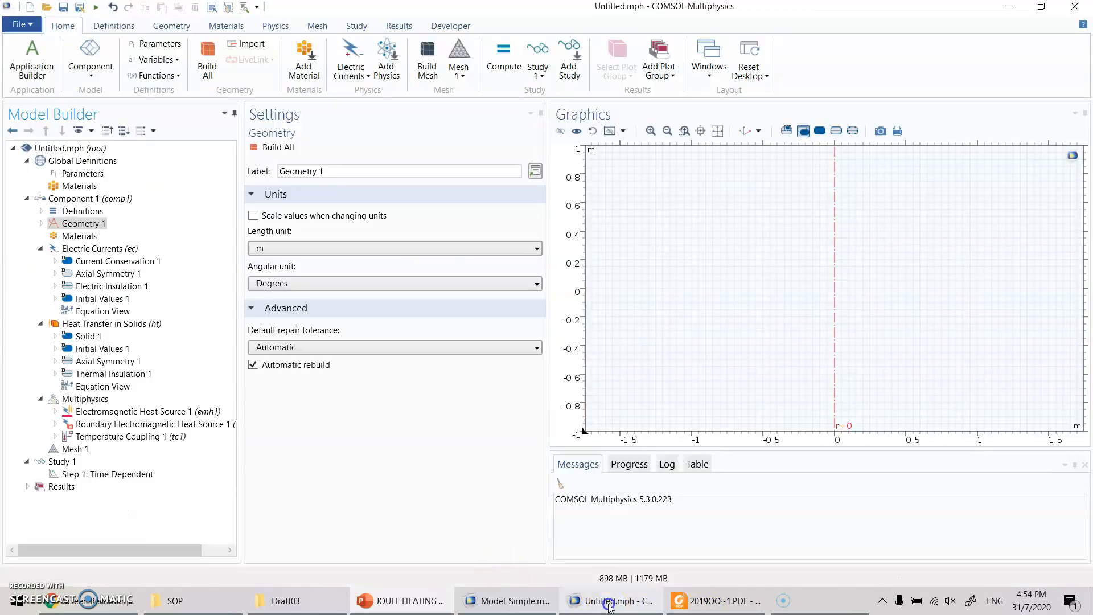
- Add a circle to Geometry 1, clear its radius, and look up the liver domain radius in the global Parameters table
{"action": "right_click", "coordinate": [90, 224]}
{"action": "left_click", "coordinate": [141, 234]}
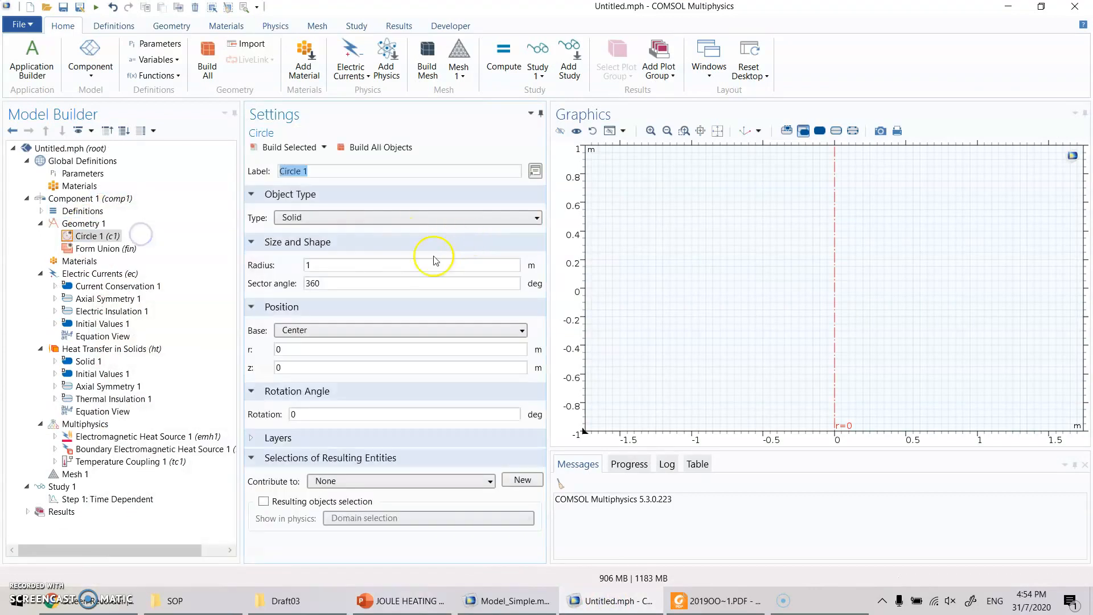
{"action": "left_click", "coordinate": [361, 264]}
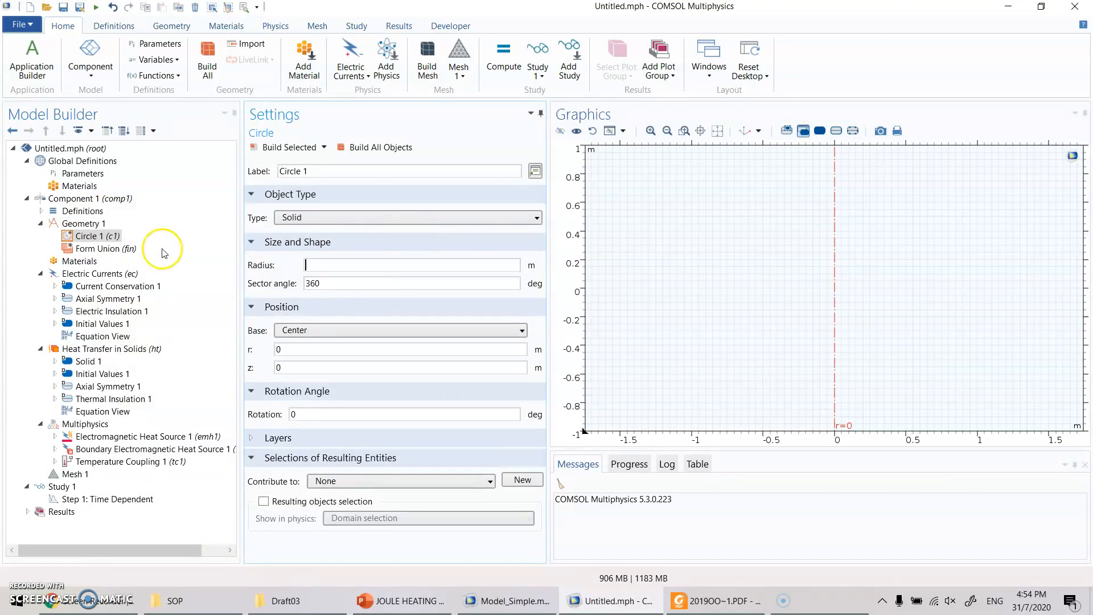
{"action": "left_click", "coordinate": [64, 186]}
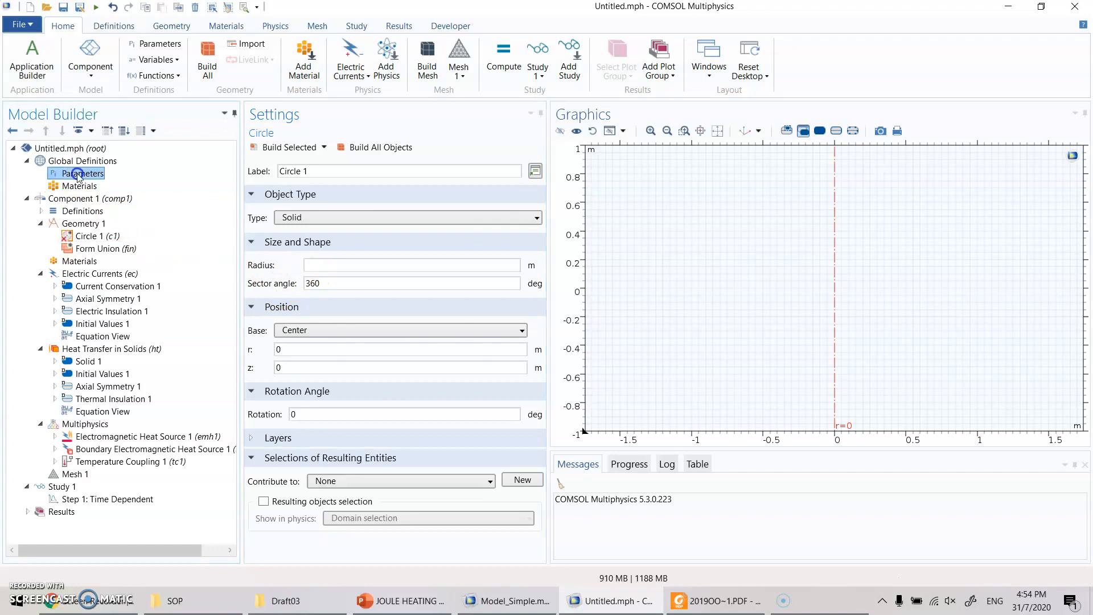
{"action": "left_click", "coordinate": [78, 173]}
{"action": "left_click", "coordinate": [319, 303]}
{"action": "scroll", "coordinate": [320, 303], "scroll_direction": "down", "scroll_amount": 6}
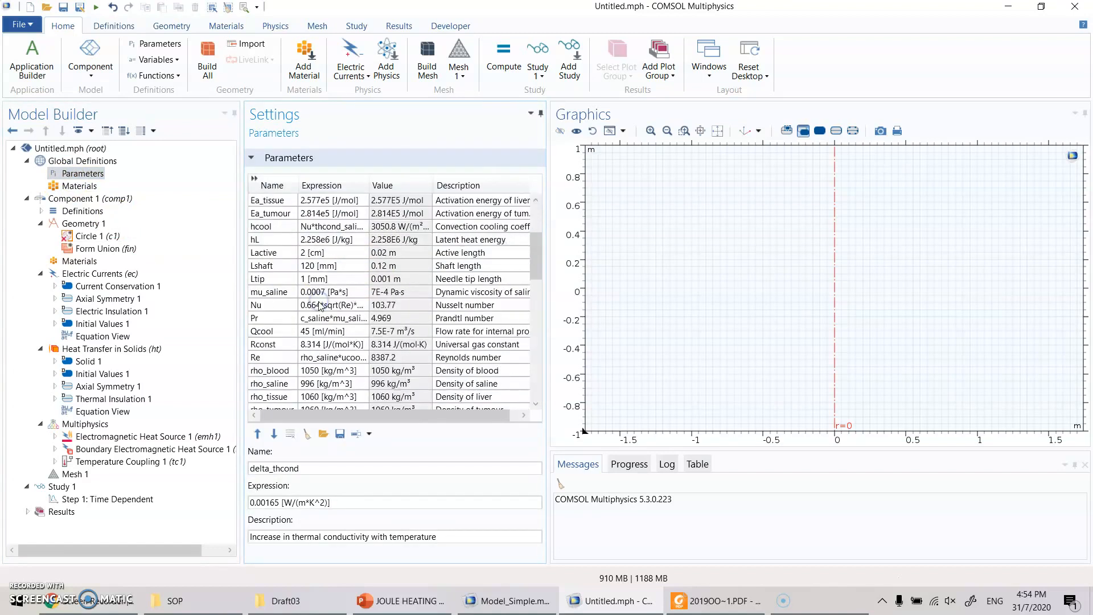
{"action": "scroll", "coordinate": [440, 340], "scroll_direction": "down", "scroll_amount": 1}
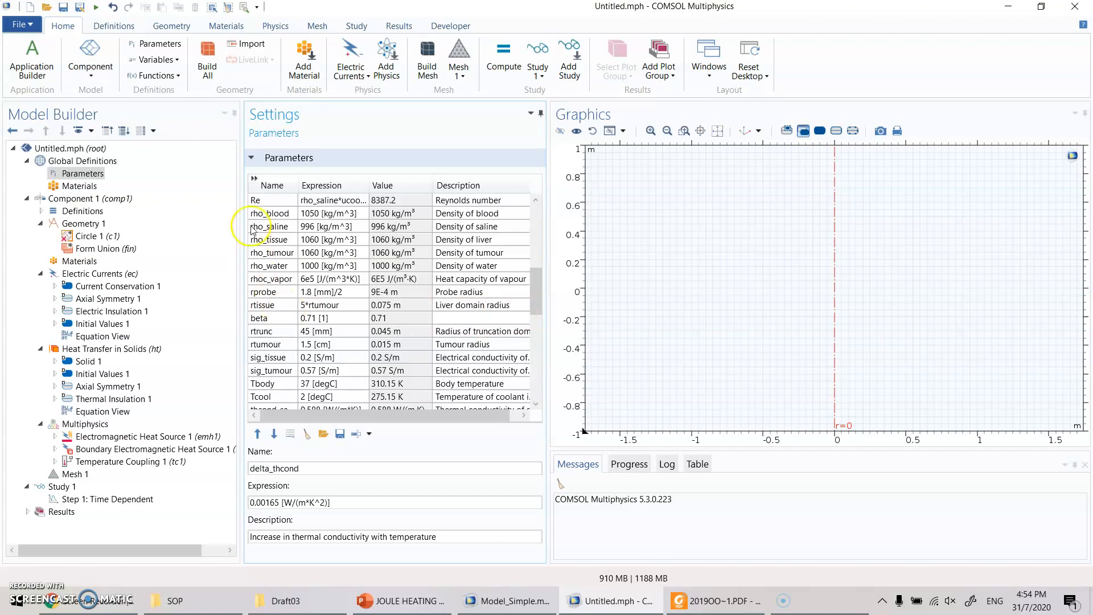
- Set the circle's radius to rtissue, its sector angle to 180 degrees and its rotation to -90 degrees, and build it
{"action": "left_click", "coordinate": [103, 237]}
{"action": "left_click", "coordinate": [338, 267]}
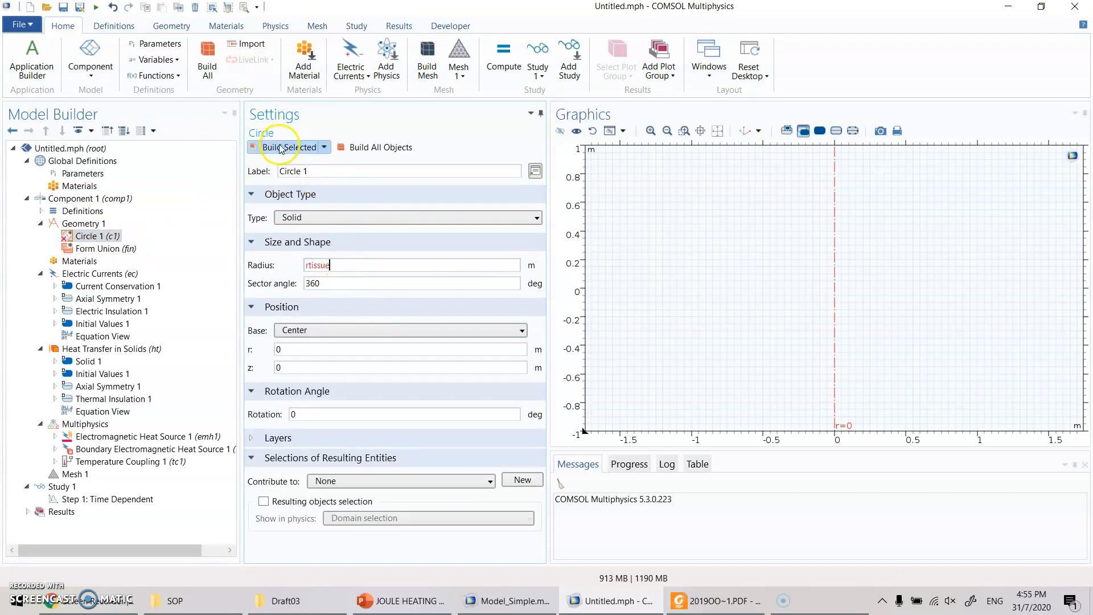
{"action": "key", "text": "Tab"}
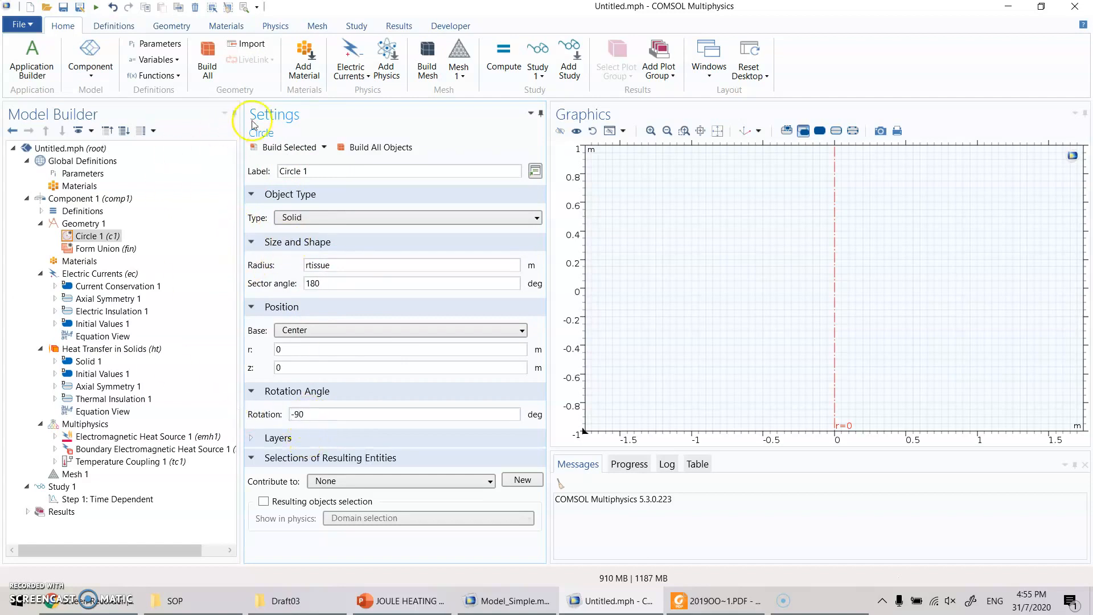
{"action": "left_click", "coordinate": [289, 146]}
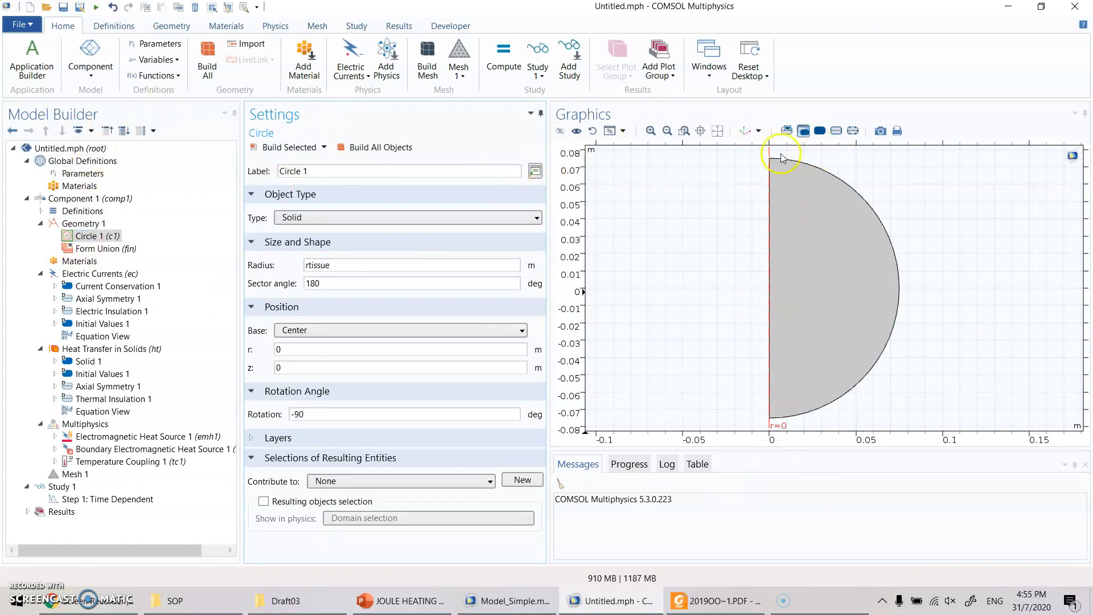
- Add a rectangle with width rprobe and height Lactive to Geometry 1, checking the active part on the PowerPoint slide
{"action": "right_click", "coordinate": [91, 226]}
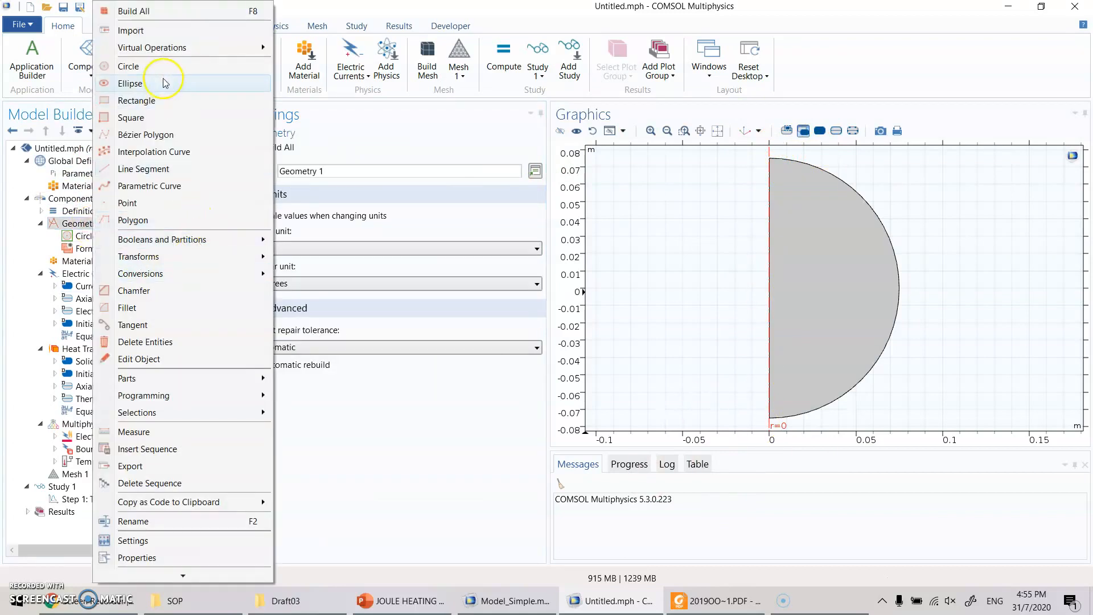
{"action": "left_click", "coordinate": [164, 103]}
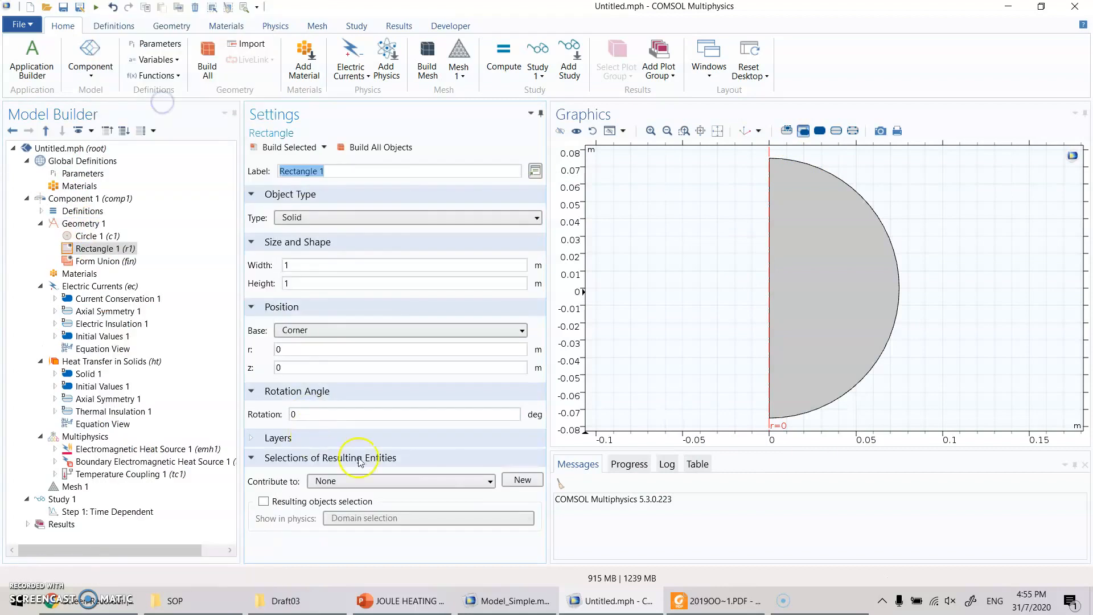
{"action": "left_click", "coordinate": [321, 262]}
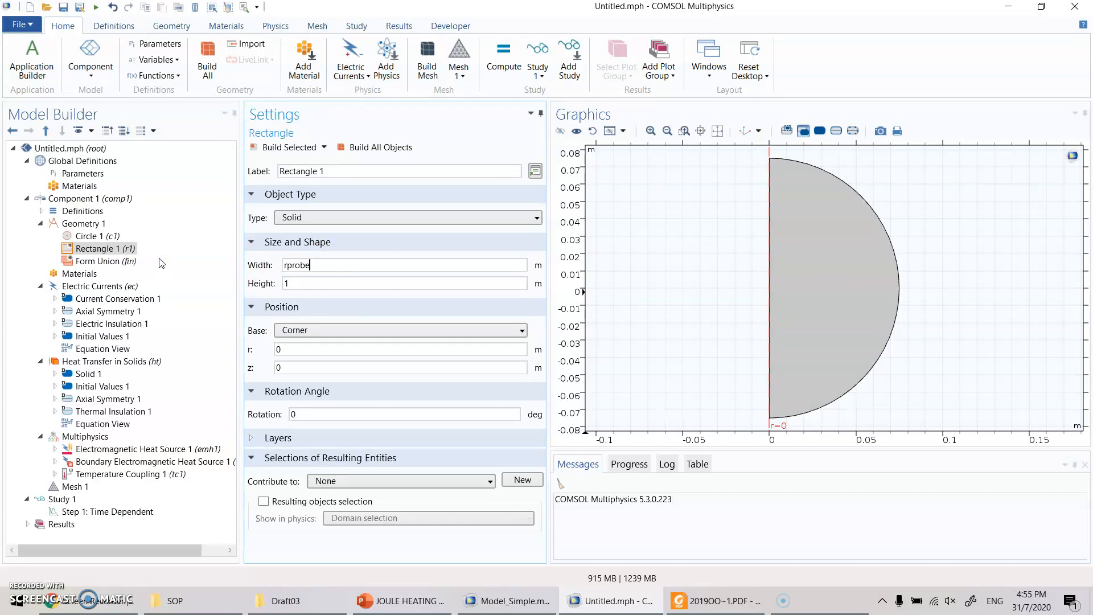
{"action": "left_click_drag", "start_coordinate": [317, 284], "coordinate": [225, 278]}
{"action": "left_click", "coordinate": [364, 596]}
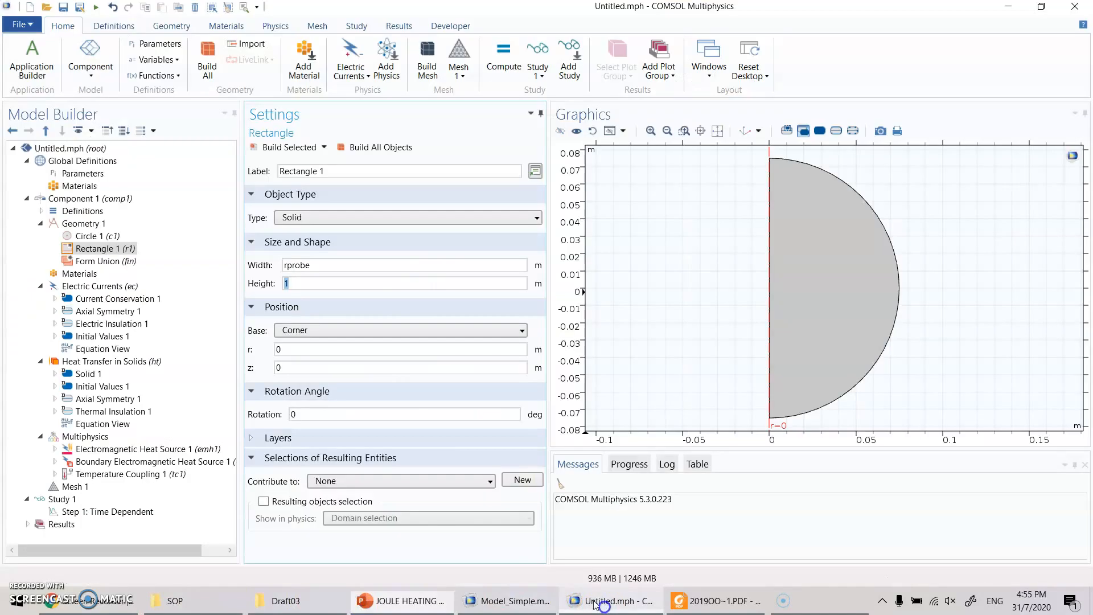
{"action": "left_click", "coordinate": [608, 601]}
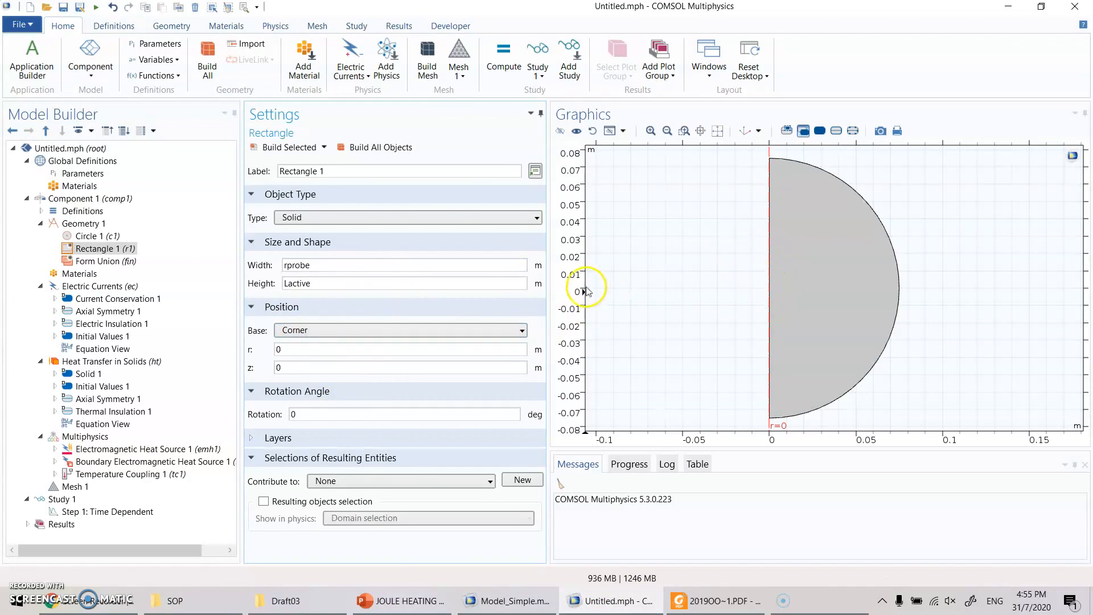
- Set the active-part rectangle's z position to -Lactive/2 and build it
{"action": "left_click_drag", "start_coordinate": [298, 366], "coordinate": [221, 364]}
{"action": "type", "text": "-Lactive/2"}
{"action": "left_click", "coordinate": [275, 147]}
{"action": "scroll", "coordinate": [715, 305], "scroll_direction": "up", "scroll_amount": 3}
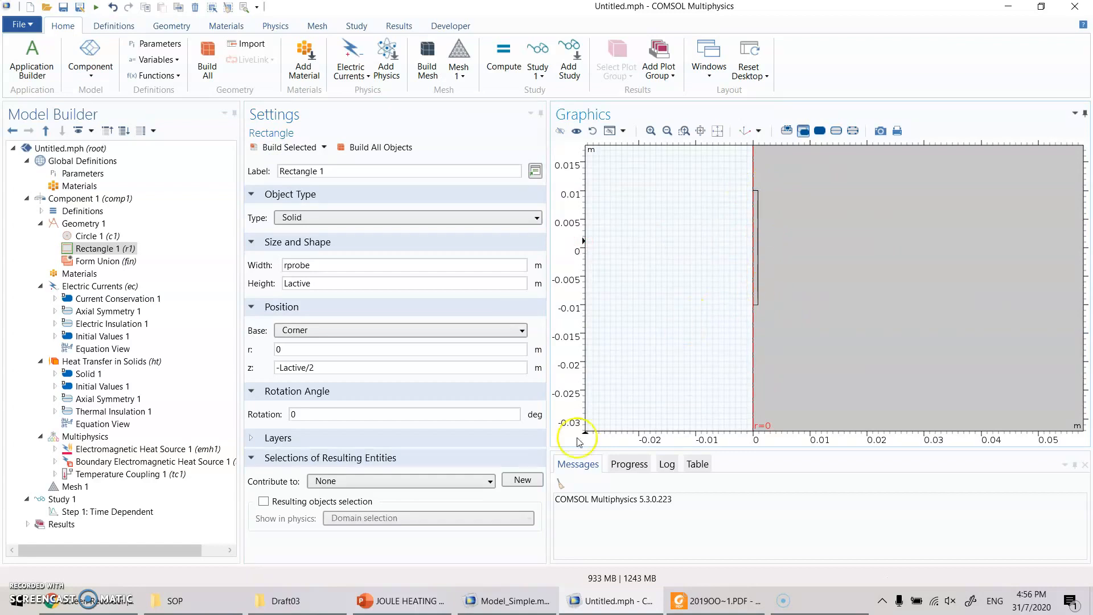
{"action": "left_click_drag", "start_coordinate": [854, 198], "coordinate": [842, 312]}
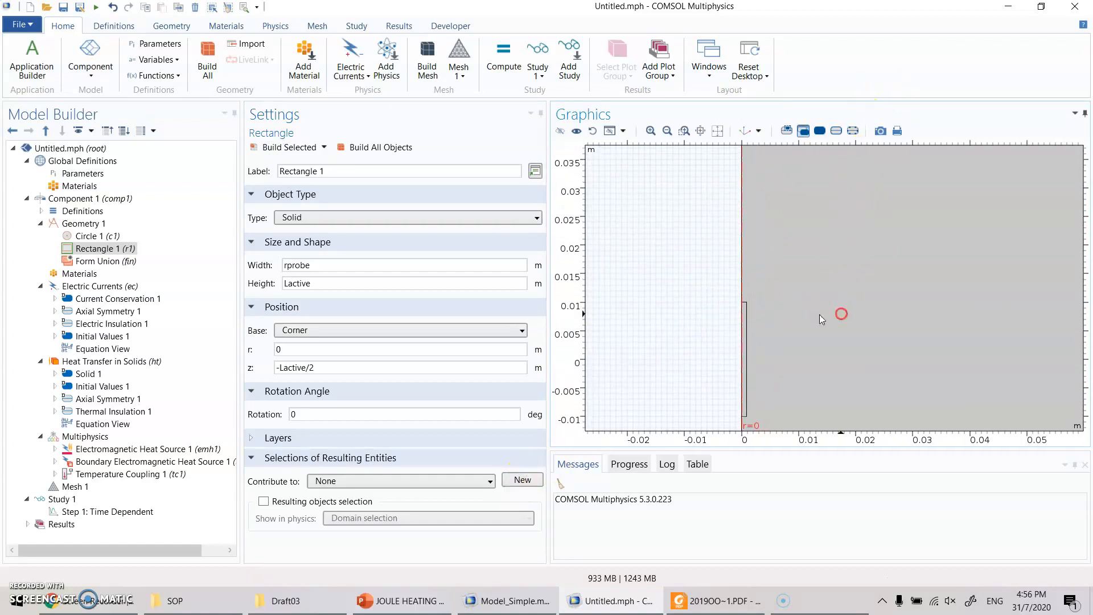
- Add a second rectangle to Geometry 1 for the shaft, with width rprobe and height Lshaft
{"action": "left_click", "coordinate": [76, 224]}
{"action": "right_click", "coordinate": [75, 224]}
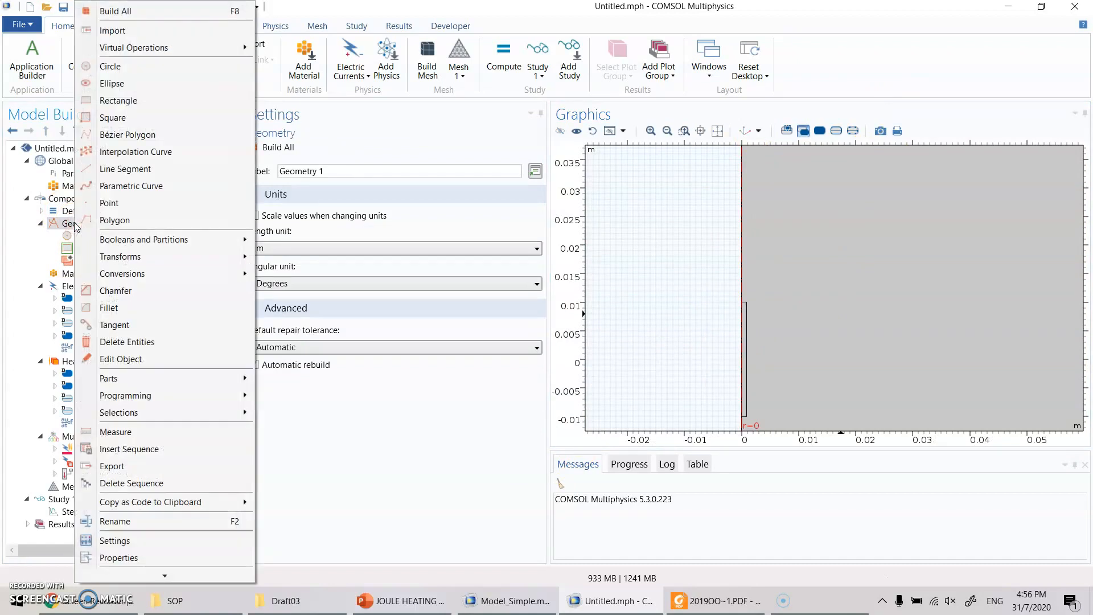
{"action": "left_click", "coordinate": [111, 100]}
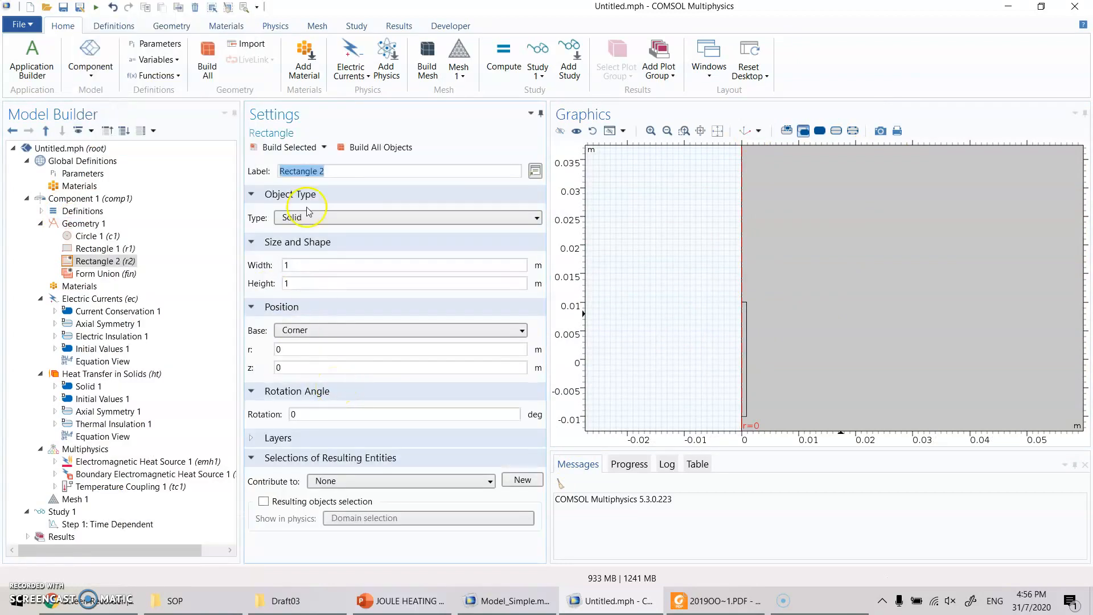
{"action": "double_click", "coordinate": [313, 266]}
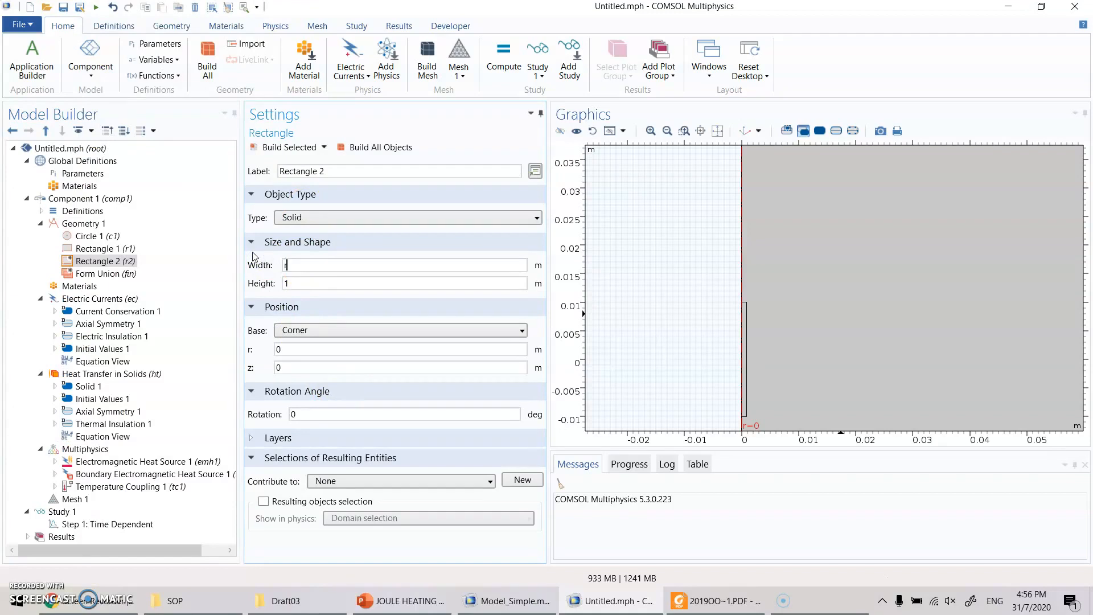
{"action": "type", "text": "rprobe"}
{"action": "key", "text": "Tab"}
- Set the shaft rectangle's z position to -Lactive/2, build it, and fit the whole geometry in view
{"action": "left_click_drag", "start_coordinate": [301, 368], "coordinate": [117, 336]}
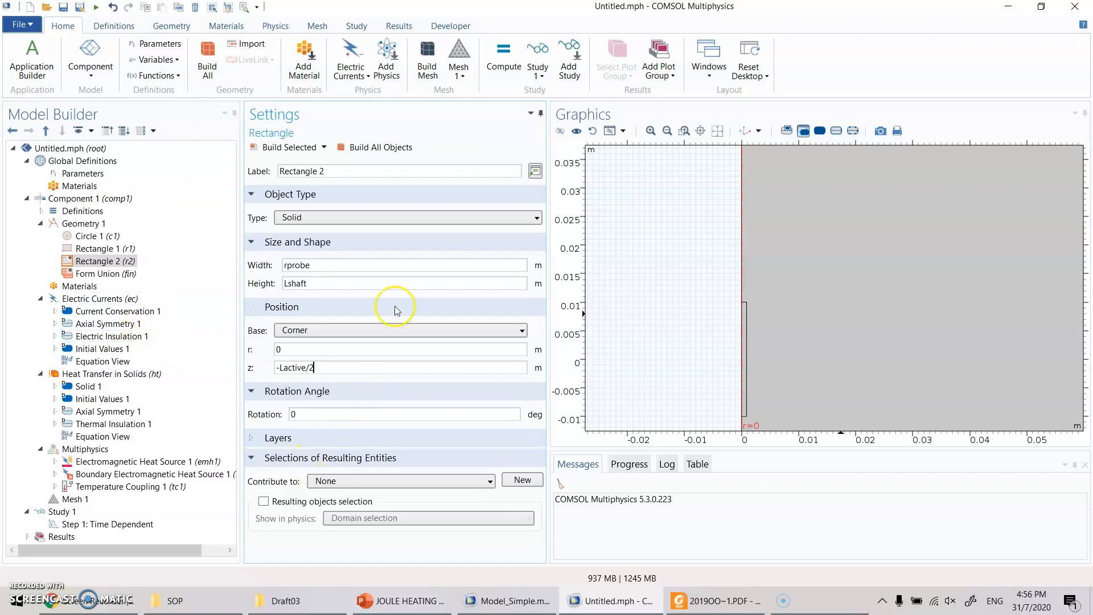
{"action": "left_click_drag", "start_coordinate": [758, 368], "coordinate": [773, 322]}
{"action": "left_click", "coordinate": [273, 148]}
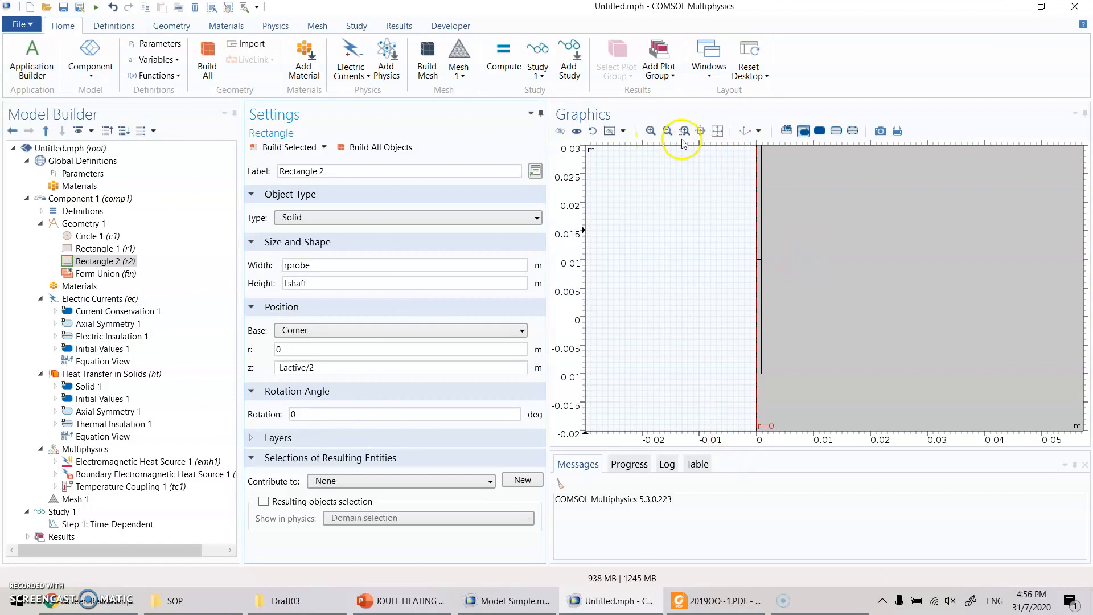
{"action": "left_click", "coordinate": [703, 131]}
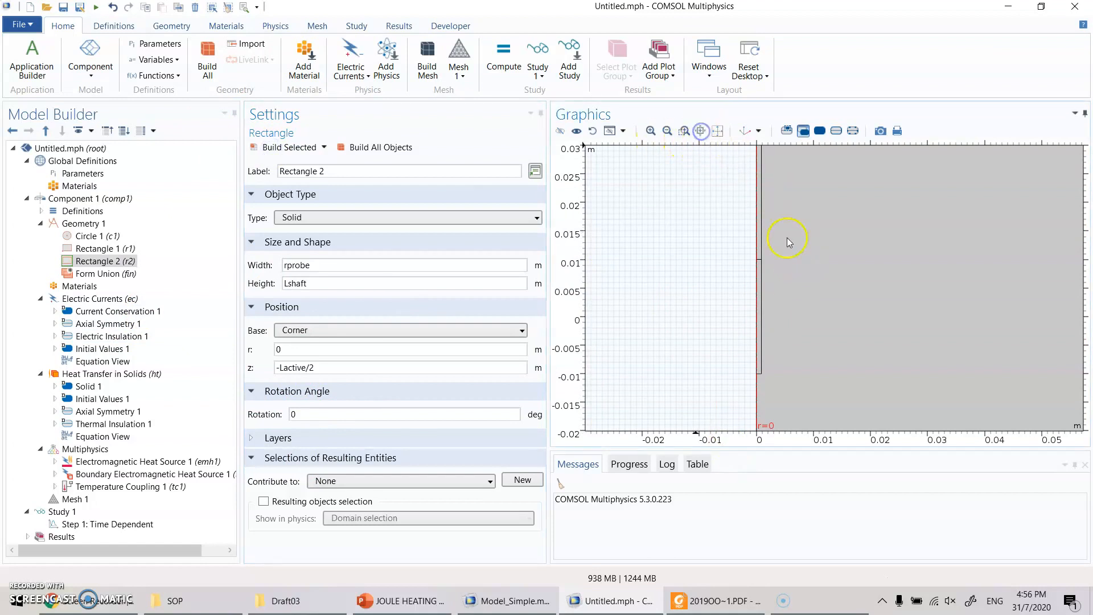
{"action": "left_click", "coordinate": [696, 131]}
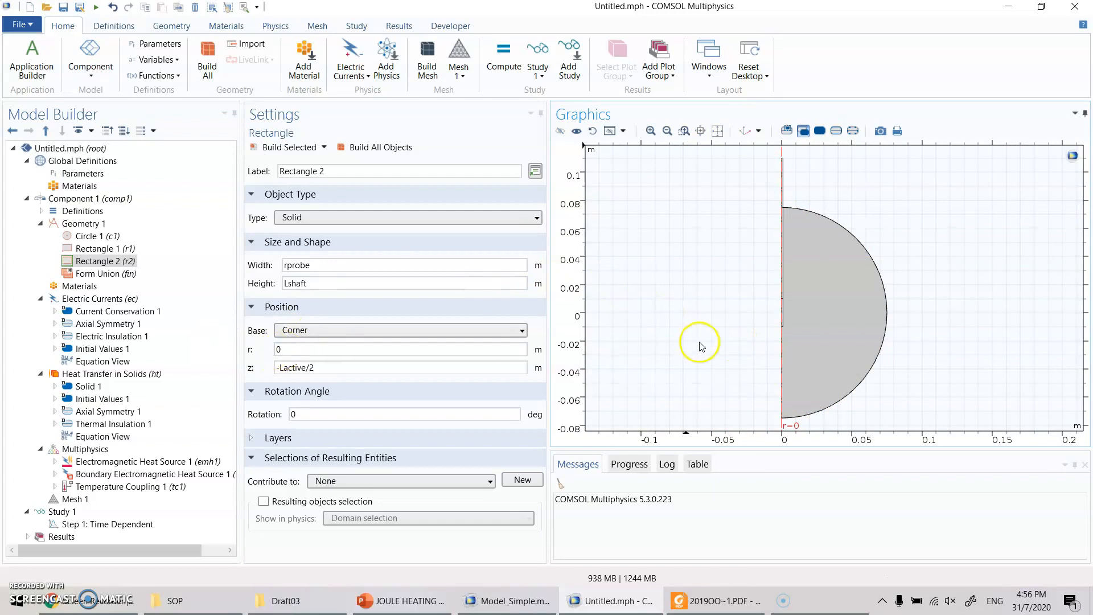
- Check the probe tip on the PowerPoint slide, then return to COMSOL and add a Bézier polygon to Geometry 1
{"action": "left_click", "coordinate": [401, 601]}
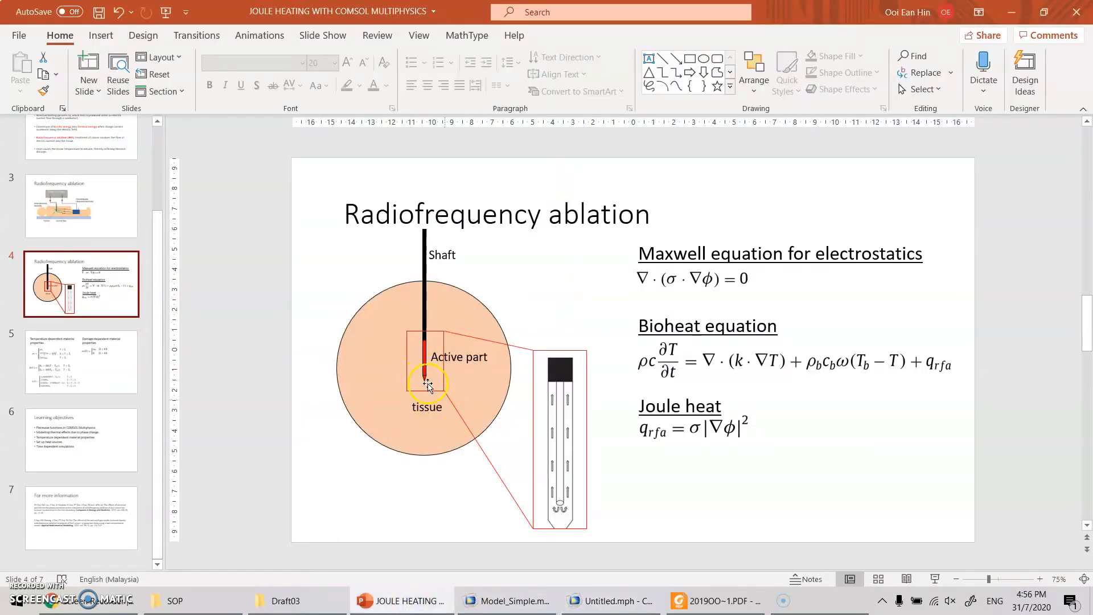
{"action": "left_click", "coordinate": [609, 601]}
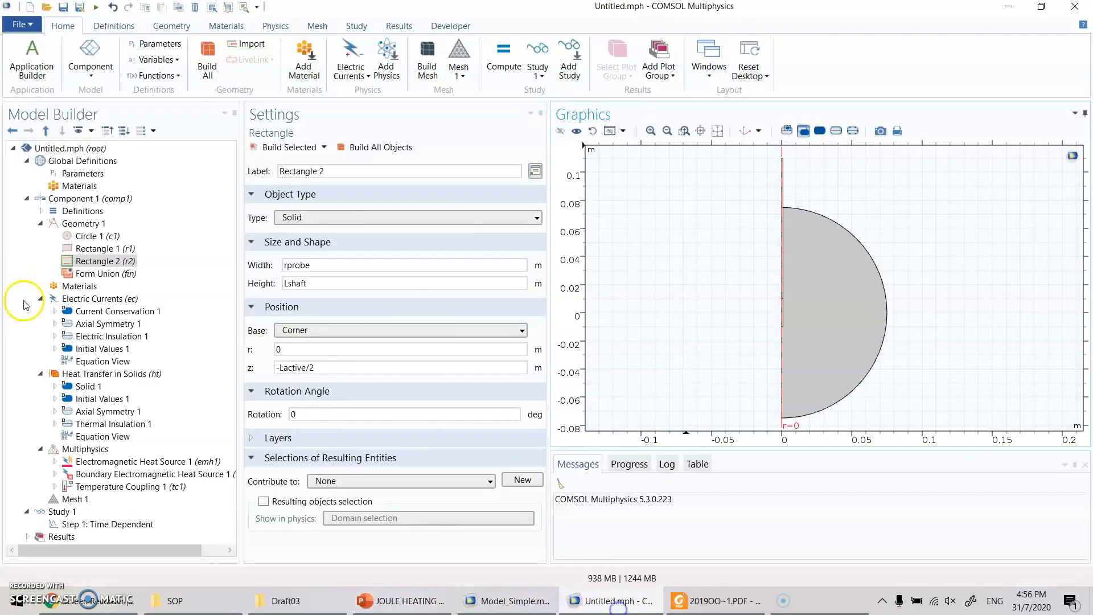
{"action": "left_click", "coordinate": [78, 227]}
{"action": "right_click", "coordinate": [77, 226]}
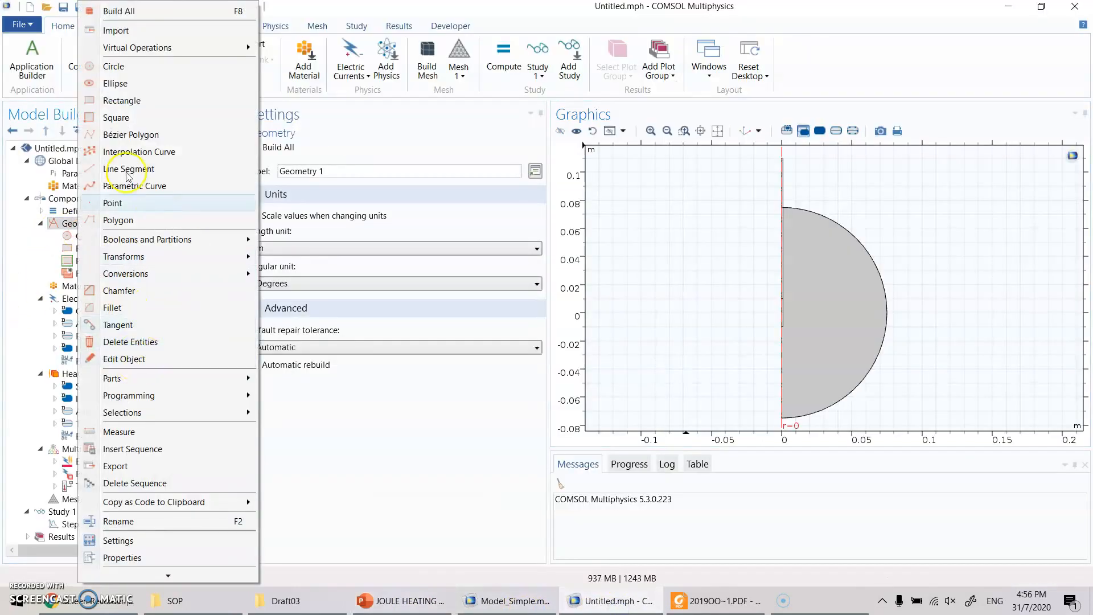
{"action": "left_click", "coordinate": [141, 135]}
{"action": "scroll", "coordinate": [811, 347], "scroll_direction": "up", "scroll_amount": 5}
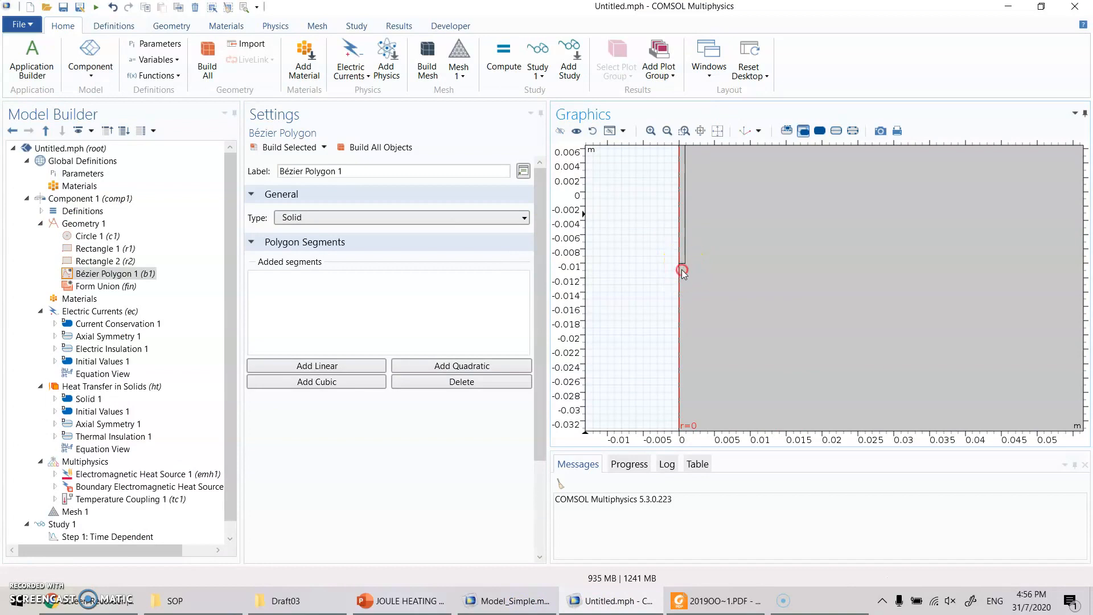
{"action": "scroll", "coordinate": [683, 272], "scroll_direction": "up", "scroll_amount": 3}
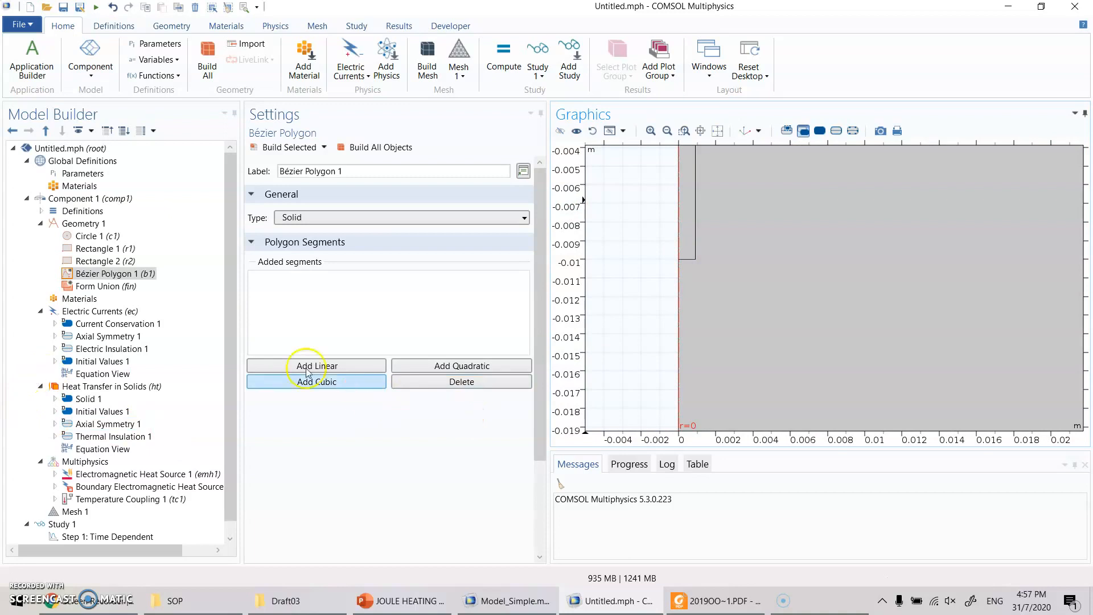
- Add a linear segment to the Bézier polygon from (0, -Lactive/2) to (rprobe, -Lactive/2)
{"action": "left_click", "coordinate": [327, 364]}
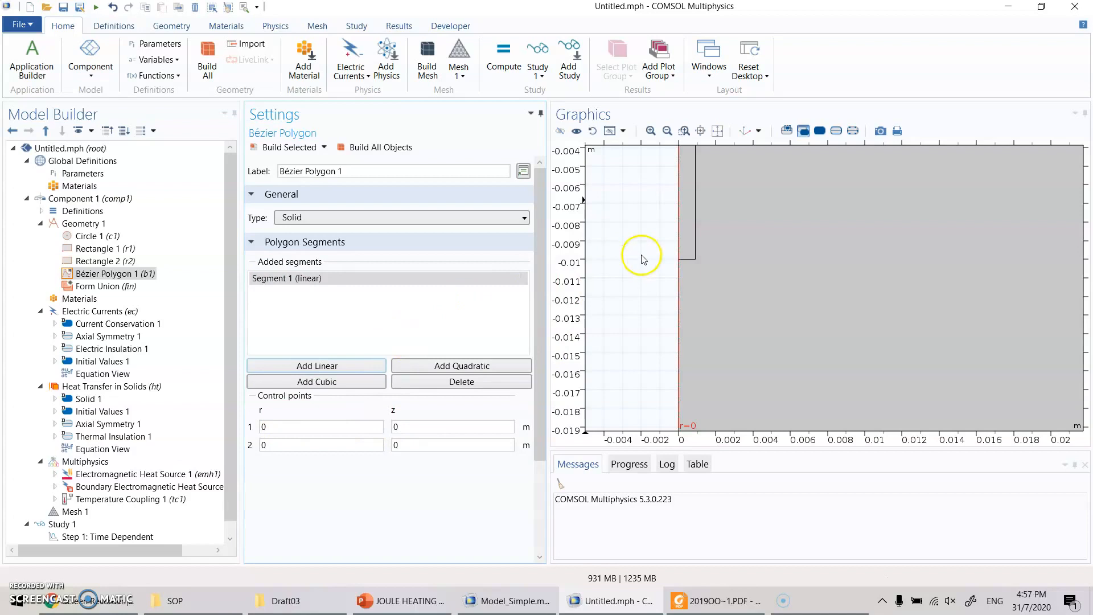
{"action": "left_click_drag", "start_coordinate": [706, 248], "coordinate": [692, 262]}
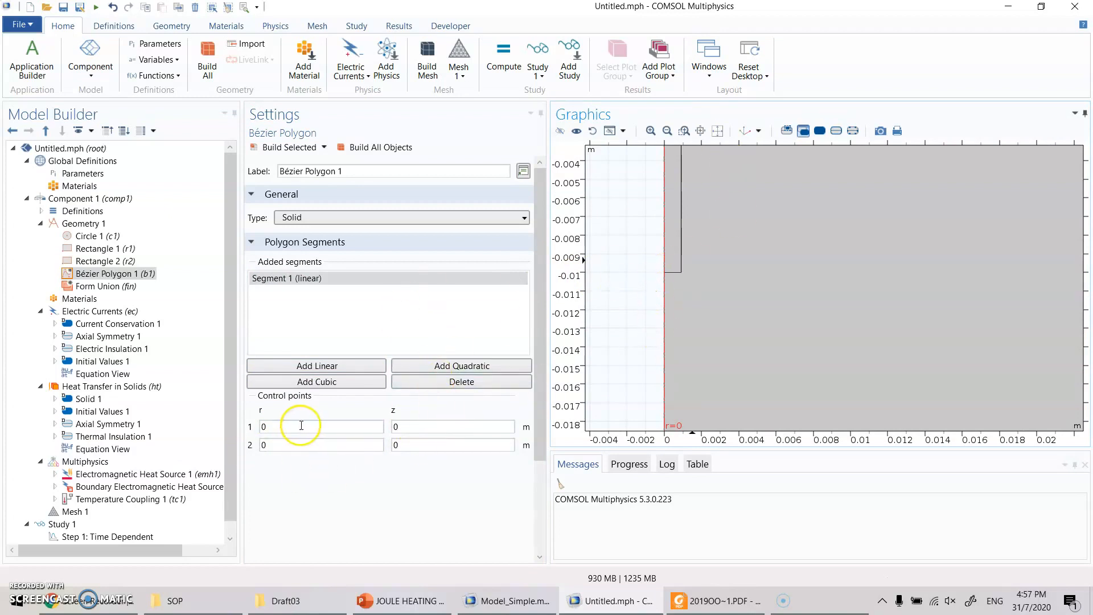
{"action": "left_click", "coordinate": [261, 427]}
{"action": "left_click", "coordinate": [443, 428]}
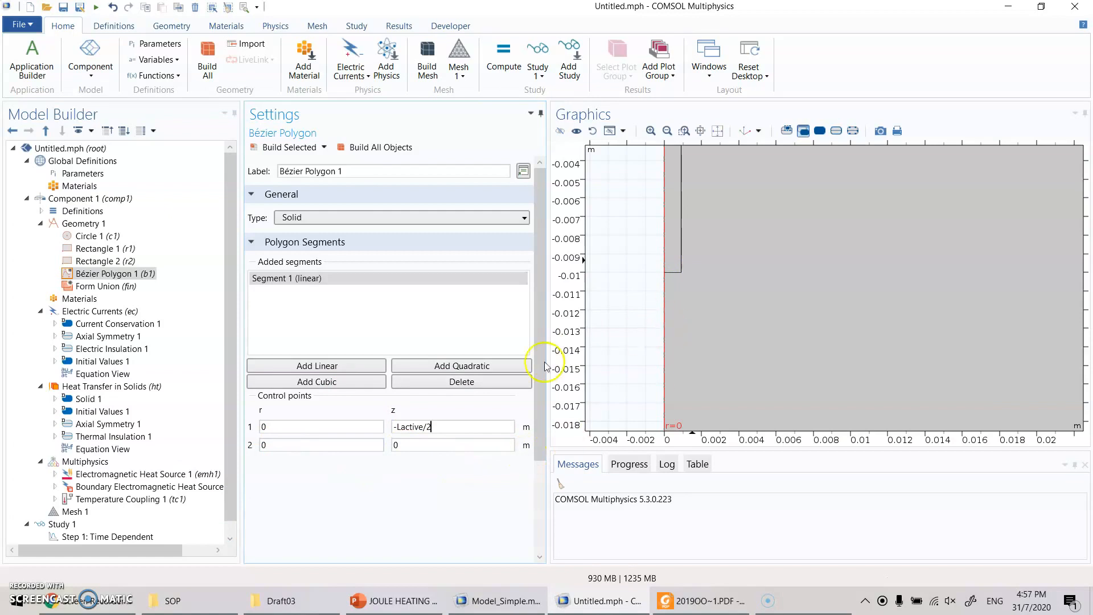
{"action": "left_click", "coordinate": [287, 445]}
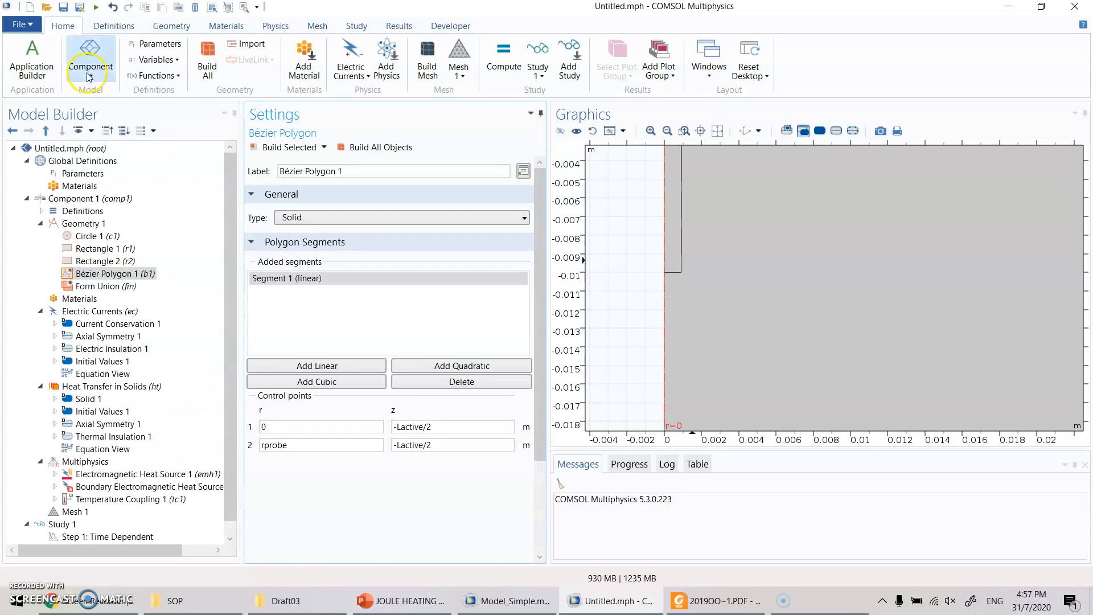
- Add a second linear segment ending at (rprobe, -Lactive/2-Ltip) and a third ending at (0, -Lactive/2), and build the polygon
{"action": "left_click", "coordinate": [349, 369]}
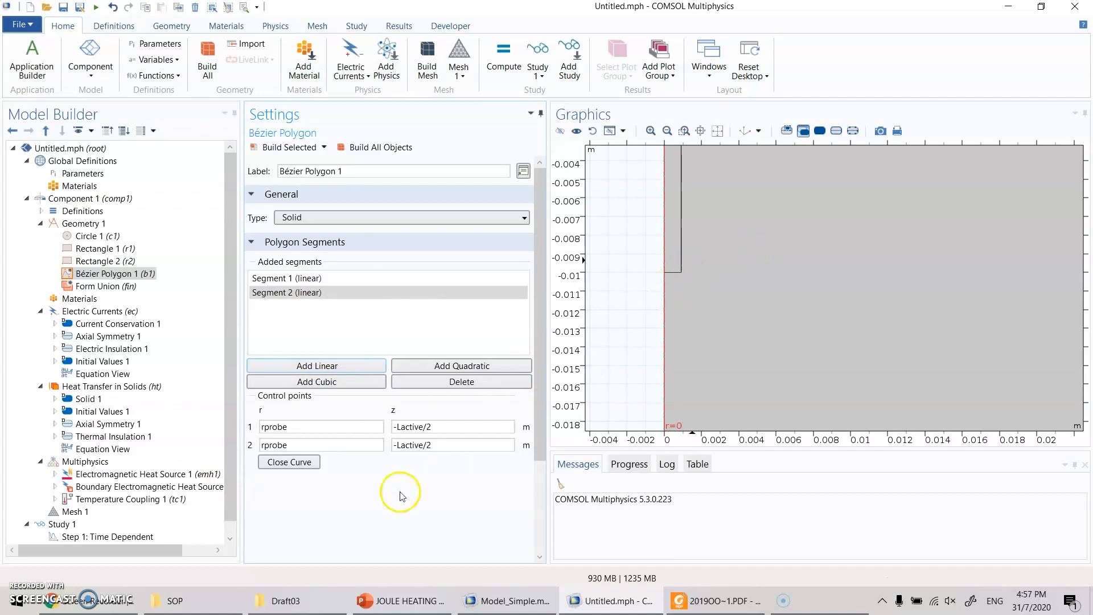
{"action": "left_click", "coordinate": [448, 448]}
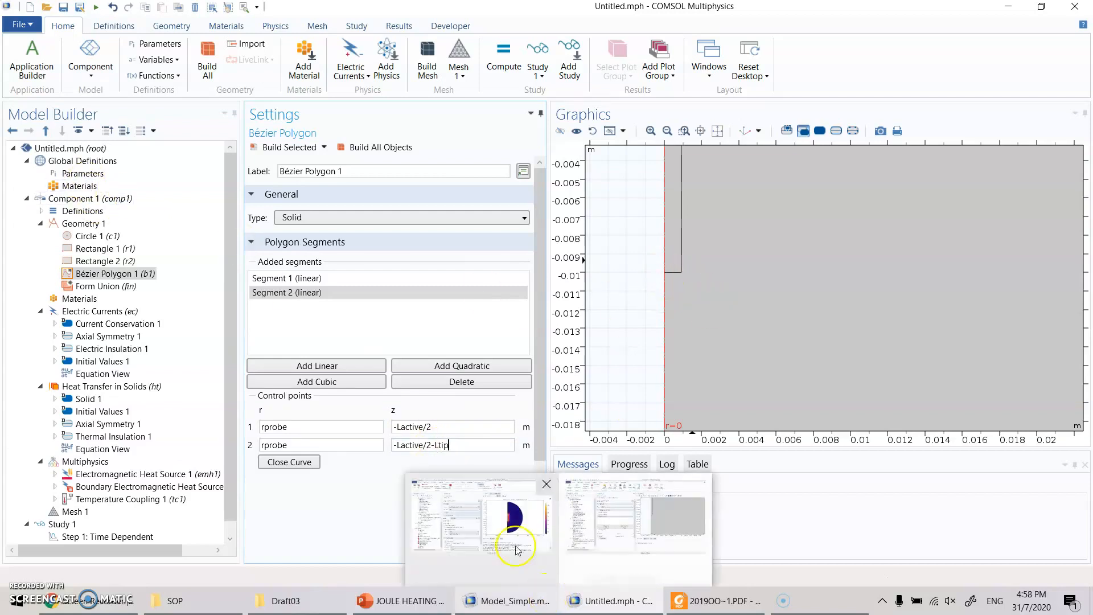
{"action": "left_click", "coordinate": [315, 366]}
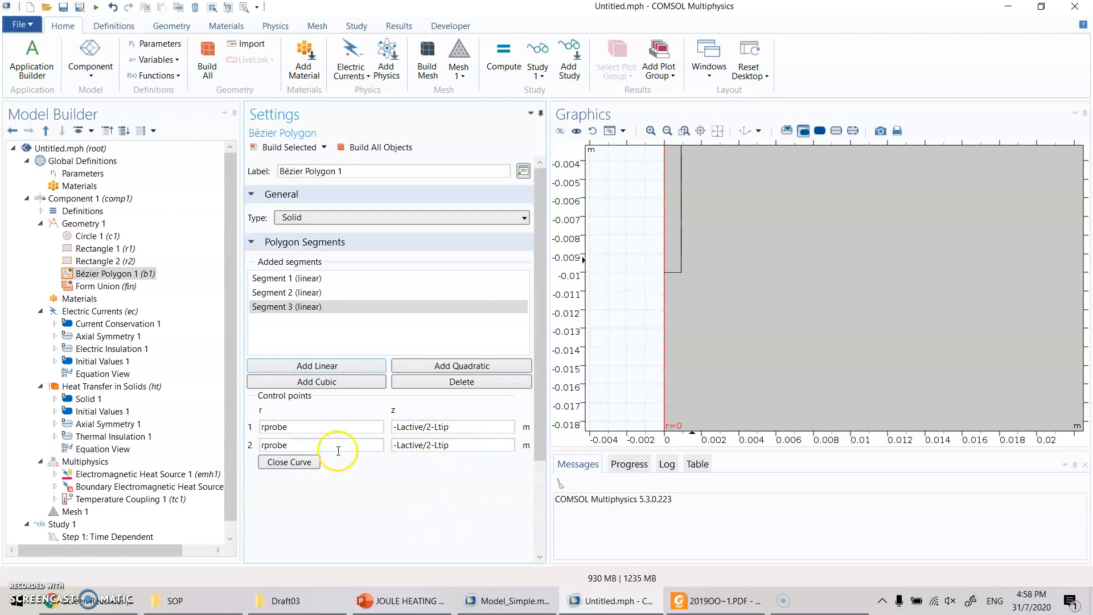
{"action": "left_click", "coordinate": [301, 445]}
{"action": "left_click_drag", "start_coordinate": [302, 446], "coordinate": [195, 443]}
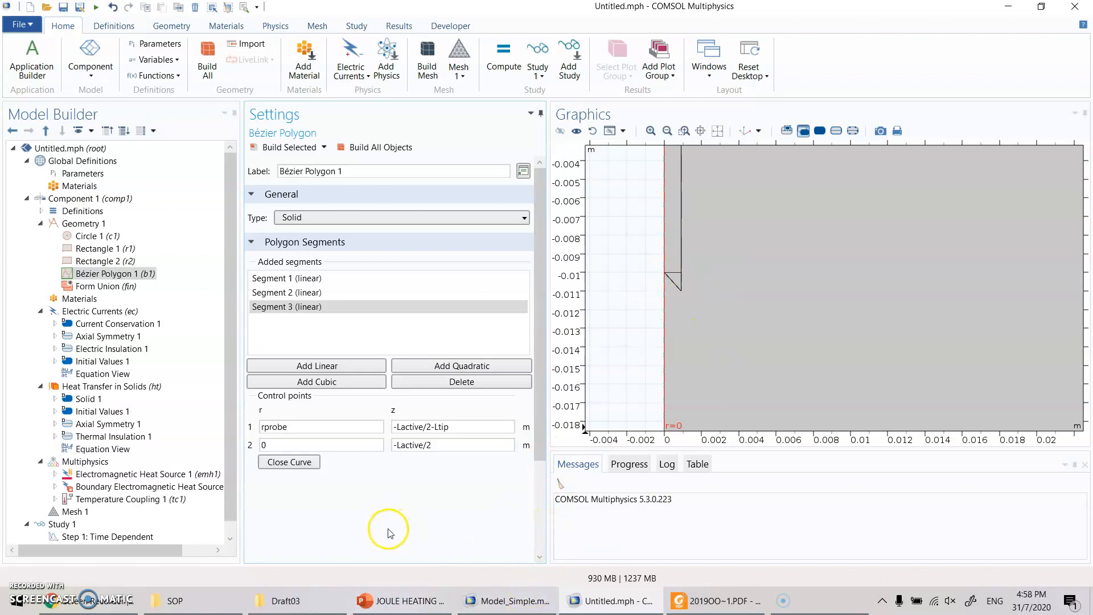
- Review the polygon's segments, set the end point r of segment 2 to 0, and rebuild the polygon
{"action": "left_click", "coordinate": [306, 278]}
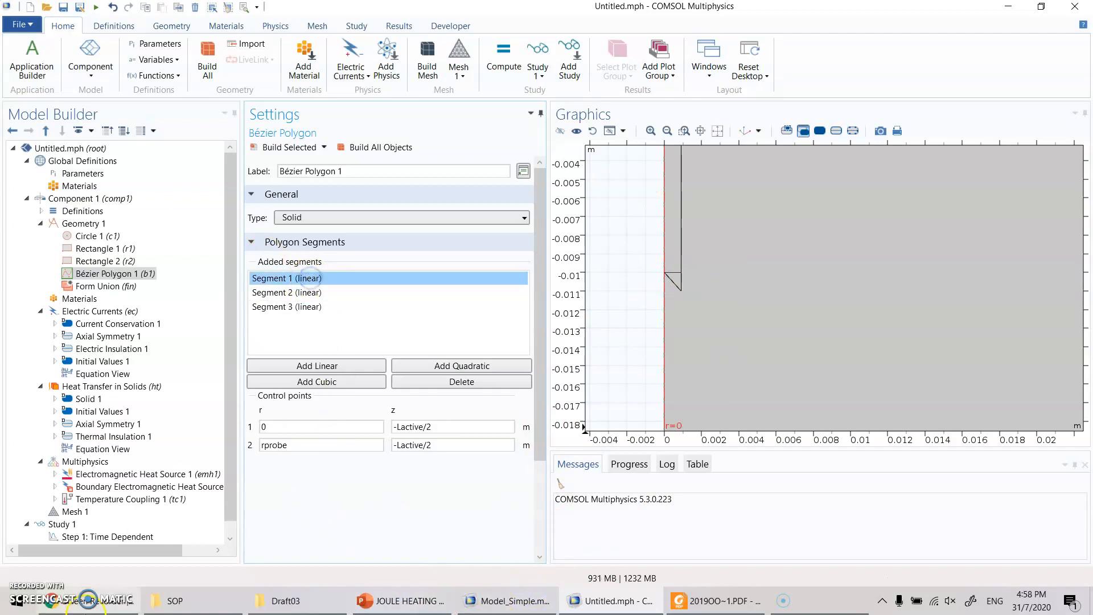
{"action": "left_click", "coordinate": [313, 306]}
{"action": "left_click", "coordinate": [316, 292]}
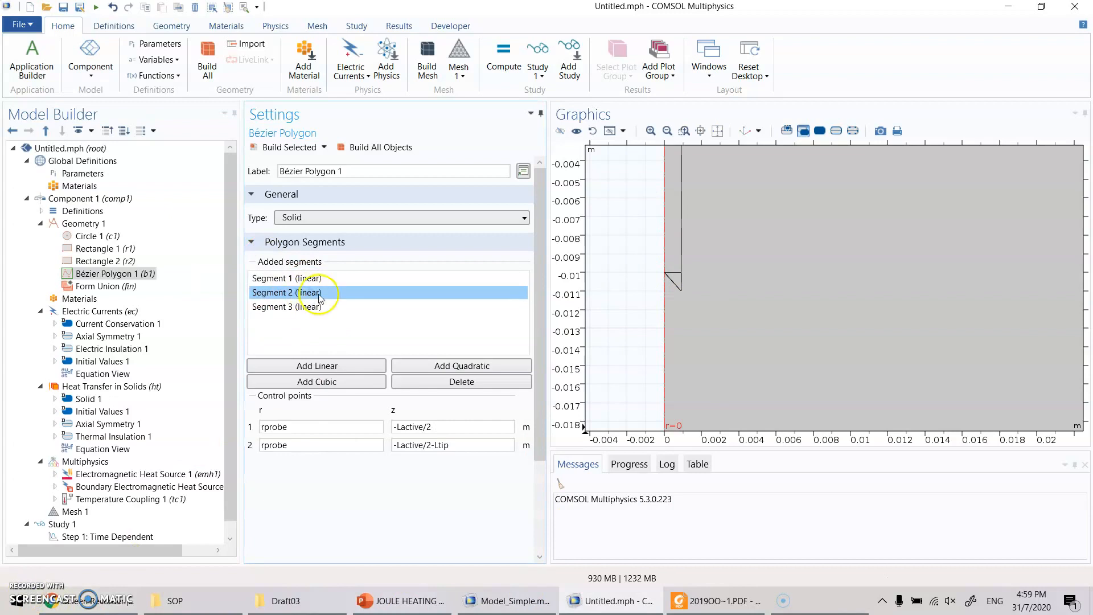
{"action": "double_click", "coordinate": [275, 445]}
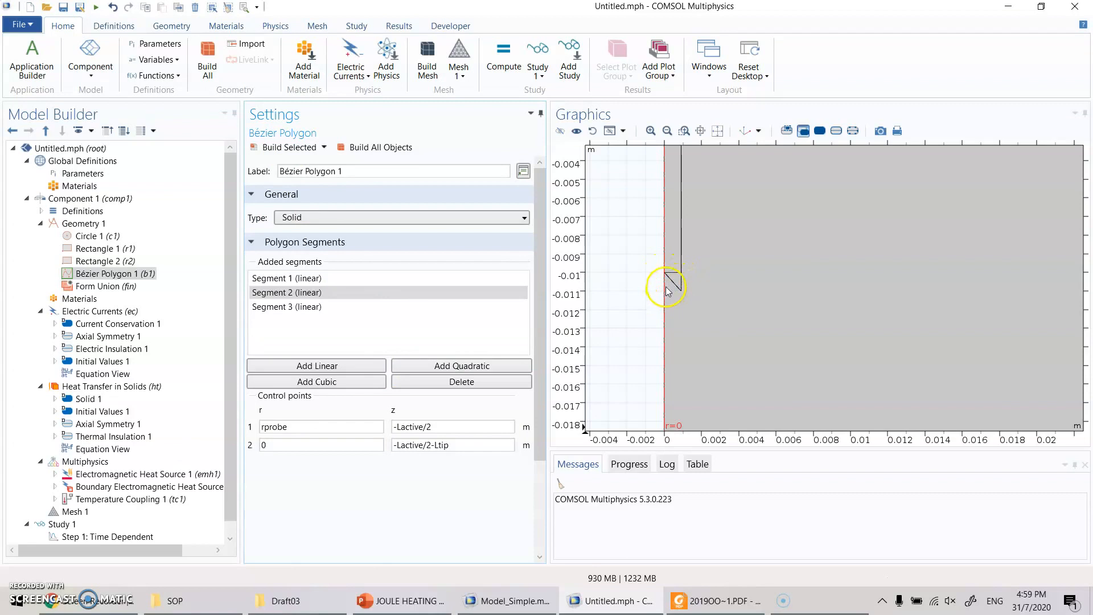
{"action": "left_click_drag", "start_coordinate": [278, 447], "coordinate": [199, 447]}
{"action": "left_click", "coordinate": [275, 309]}
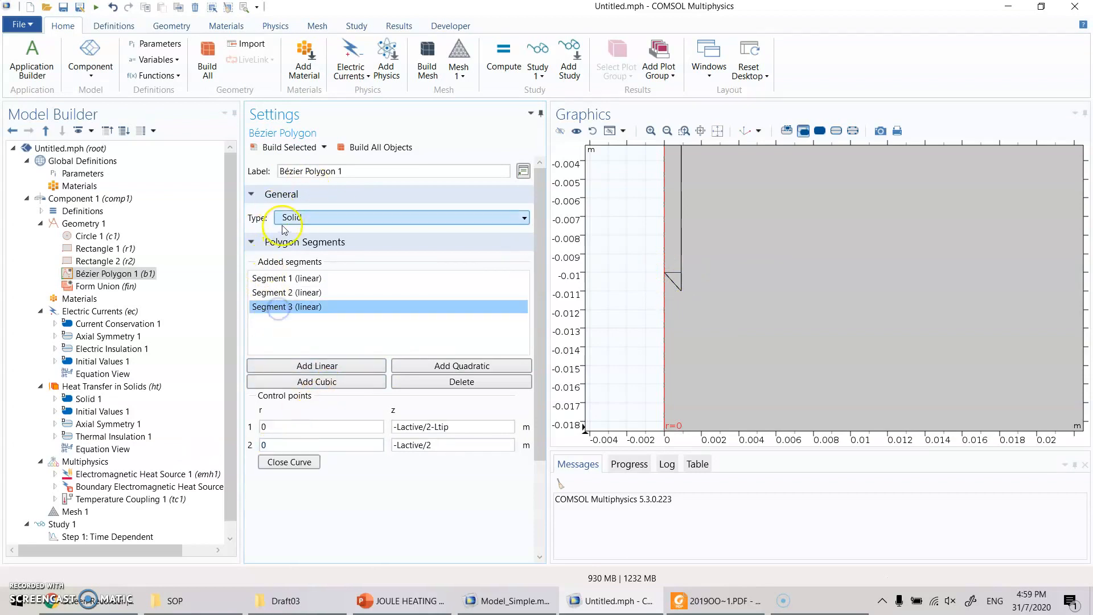
{"action": "left_click", "coordinate": [288, 150]}
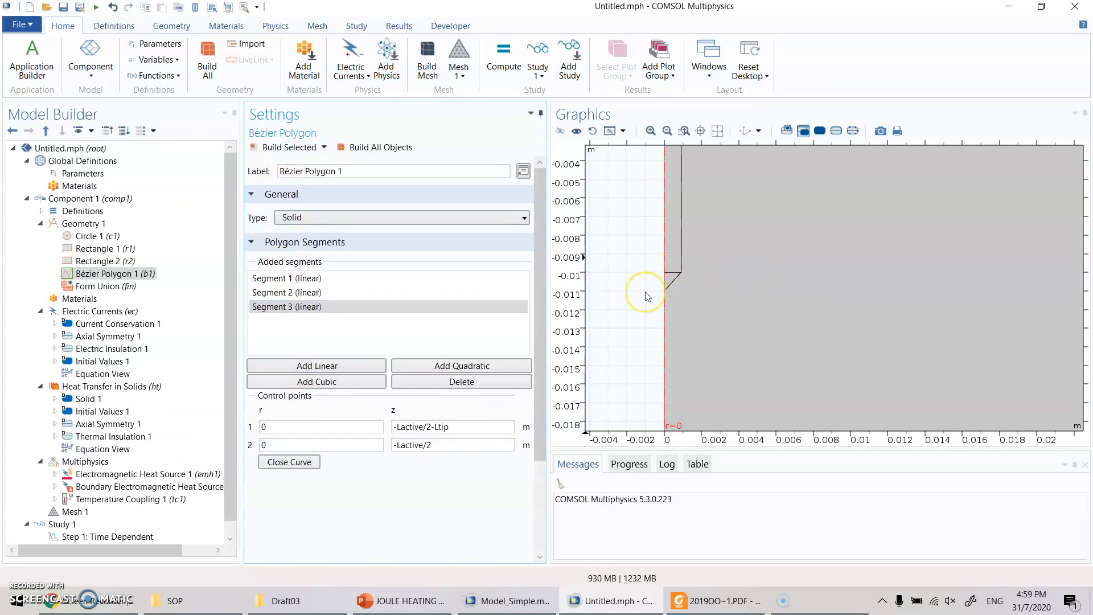
- Add a Difference operation to Geometry 1 with the tissue circle c1 as the object to add
{"action": "scroll", "coordinate": [722, 359], "scroll_direction": "down", "scroll_amount": 3}
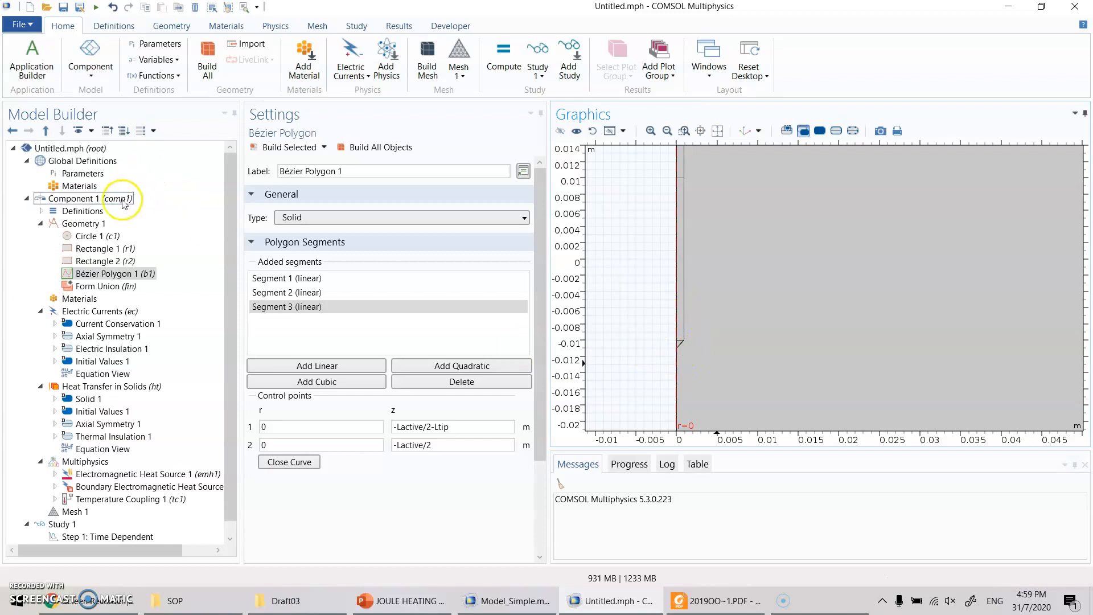
{"action": "left_click", "coordinate": [84, 223]}
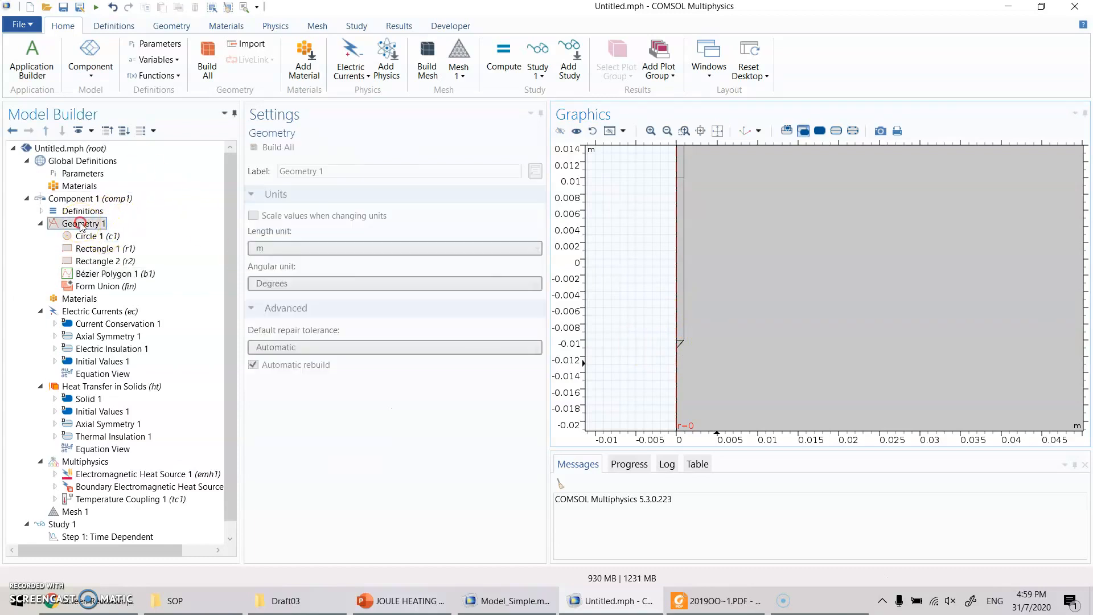
{"action": "right_click", "coordinate": [83, 223]}
{"action": "mouse_move", "coordinate": [246, 239]}
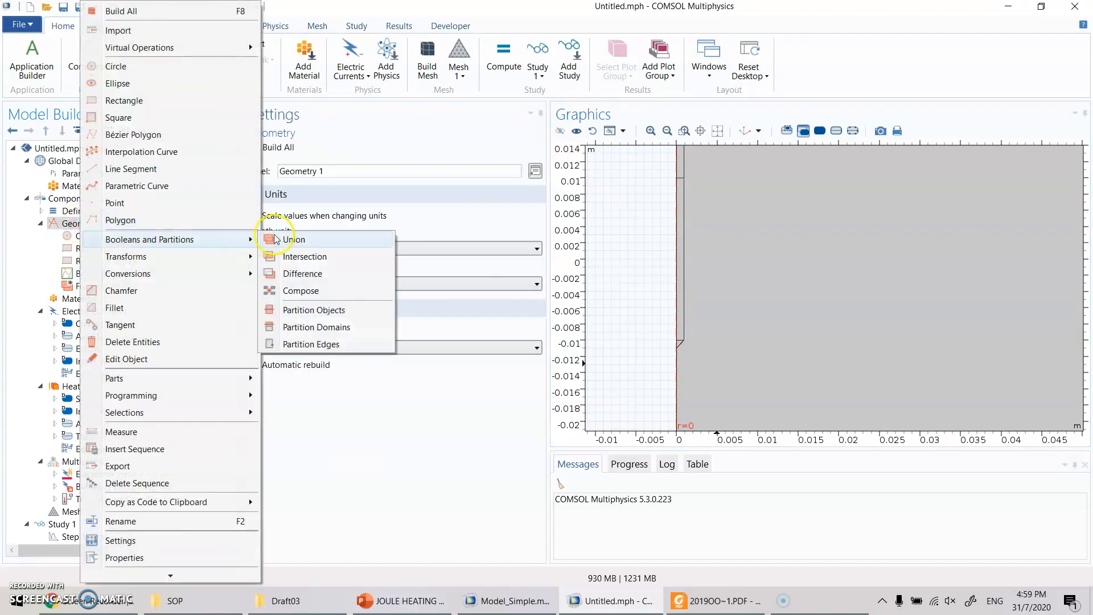
{"action": "left_click", "coordinate": [327, 274]}
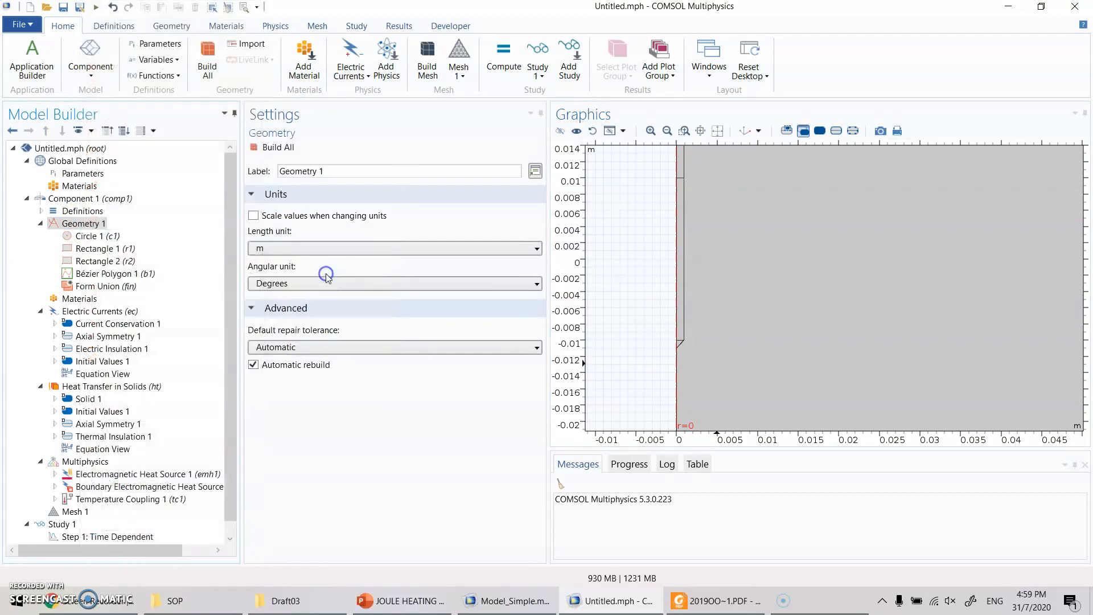
{"action": "left_click", "coordinate": [366, 253]}
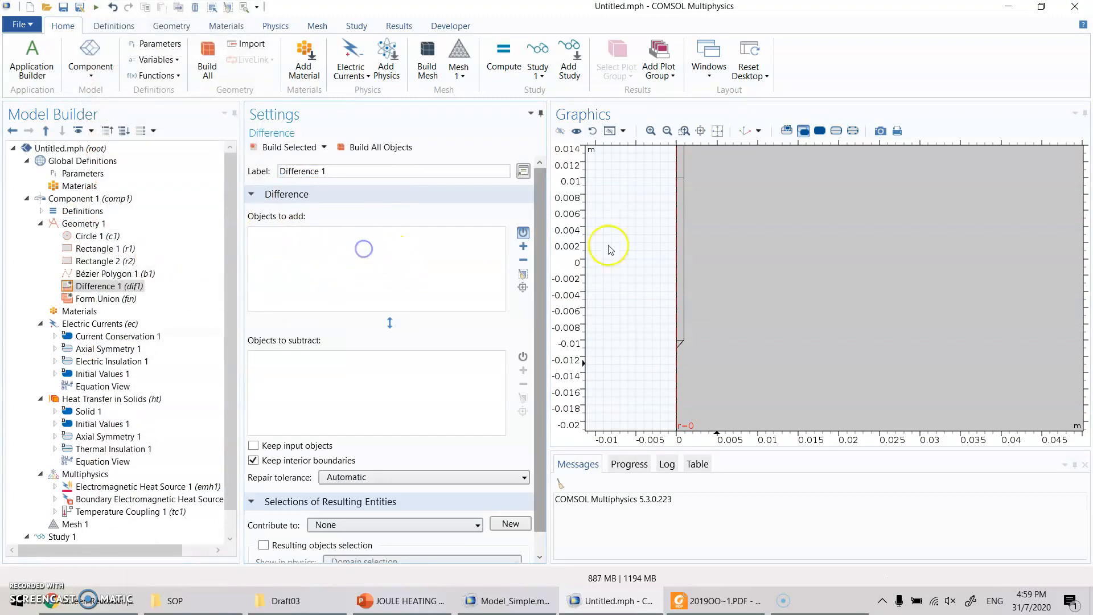
{"action": "left_click", "coordinate": [847, 222]}
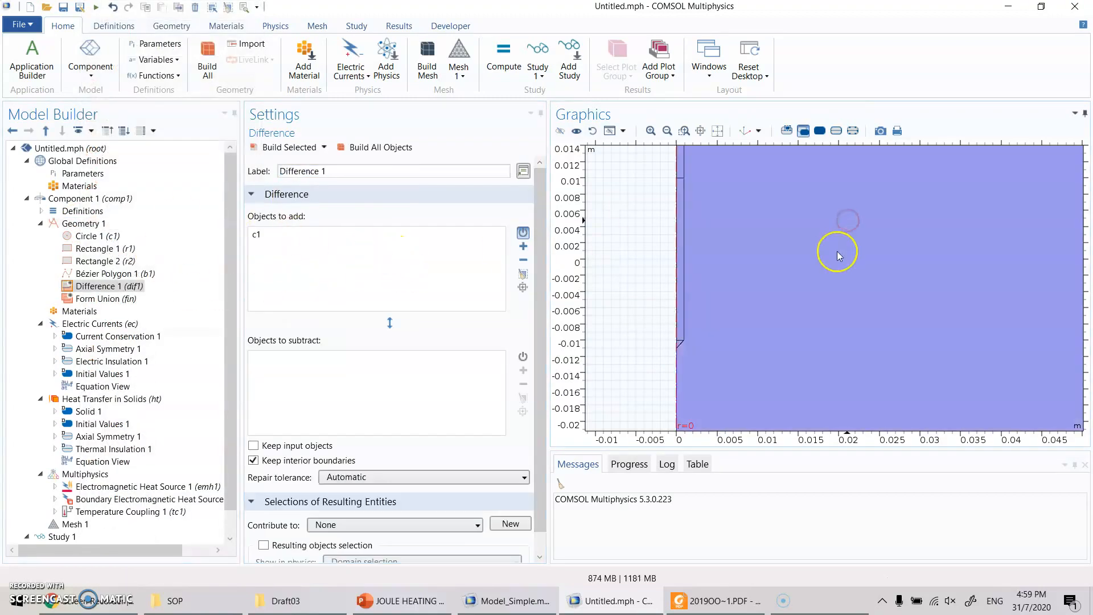
- Subtract the tip polygon b1 and the probe rectangles r1 and r2 from the circle, and build the difference
{"action": "left_click", "coordinate": [401, 388]}
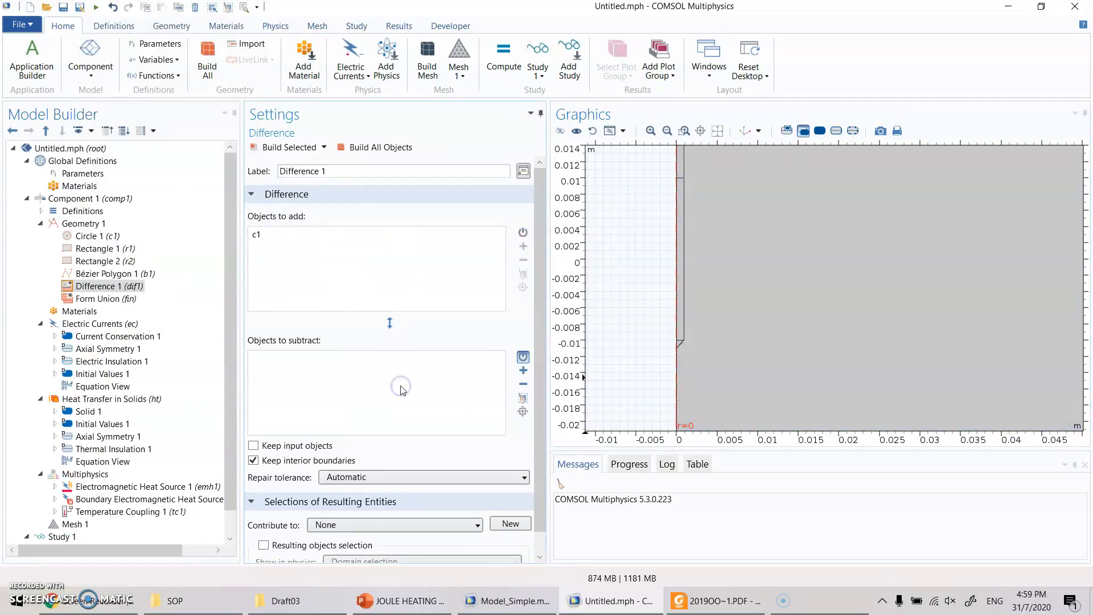
{"action": "left_click", "coordinate": [678, 344]}
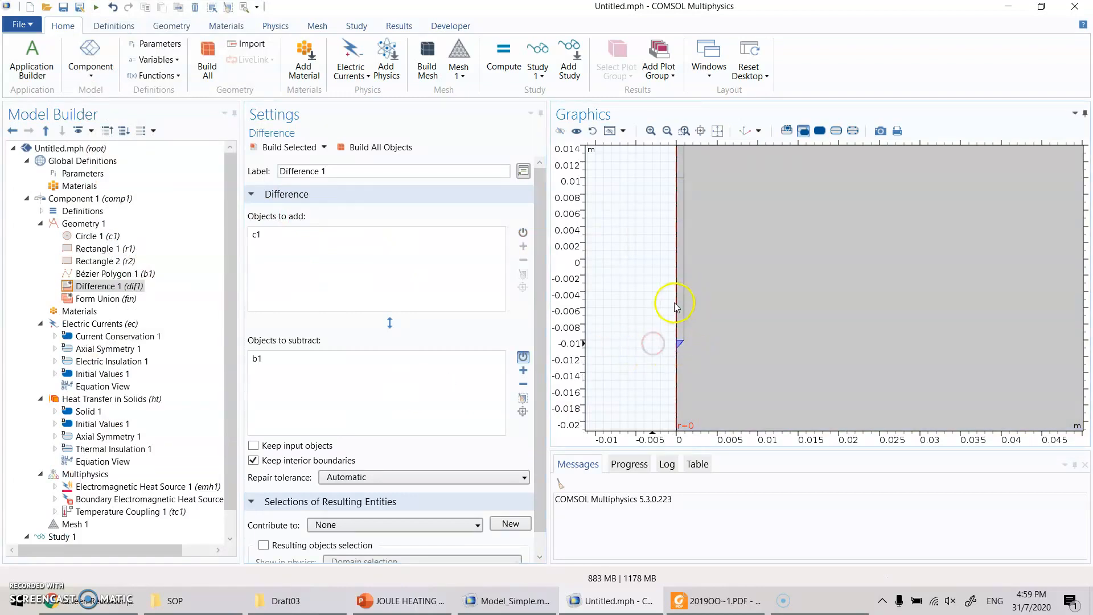
{"action": "left_click", "coordinate": [681, 305]}
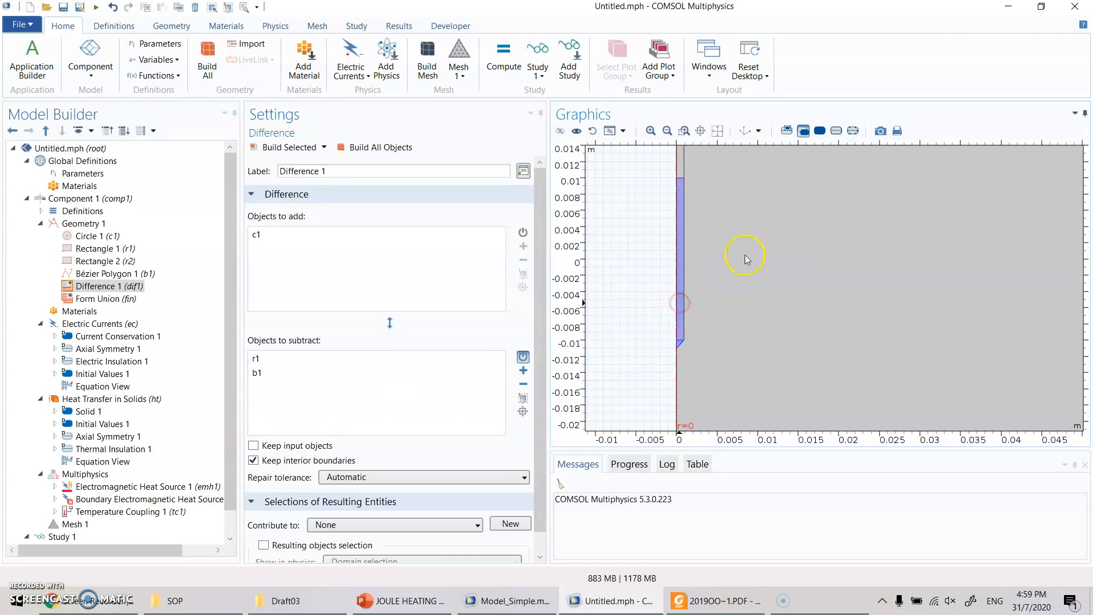
{"action": "right_click_drag", "start_coordinate": [716, 236], "coordinate": [724, 415]}
{"action": "left_click", "coordinate": [689, 219]}
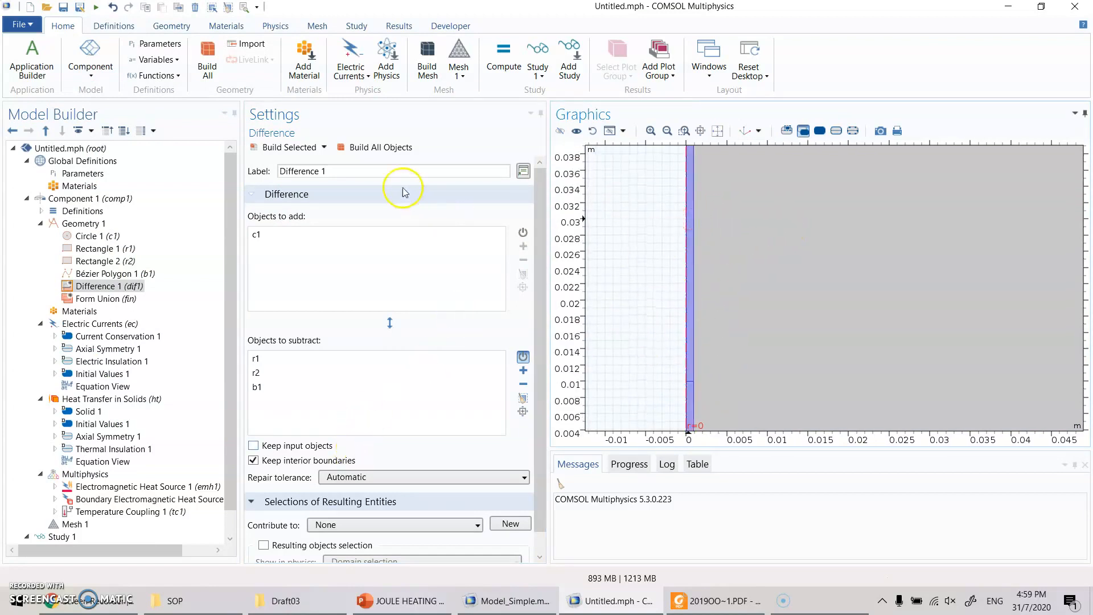
{"action": "left_click", "coordinate": [285, 147]}
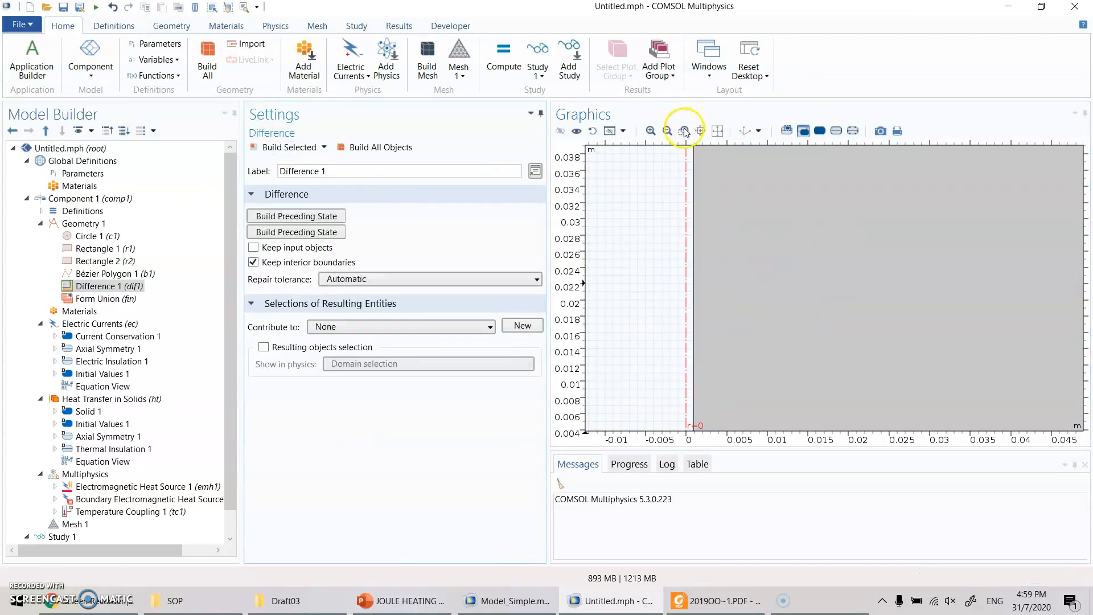
- Examine the probe cut-out in the tissue, with boundary selection on to inspect the vertices along the tip and active part
{"action": "left_click", "coordinate": [722, 131]}
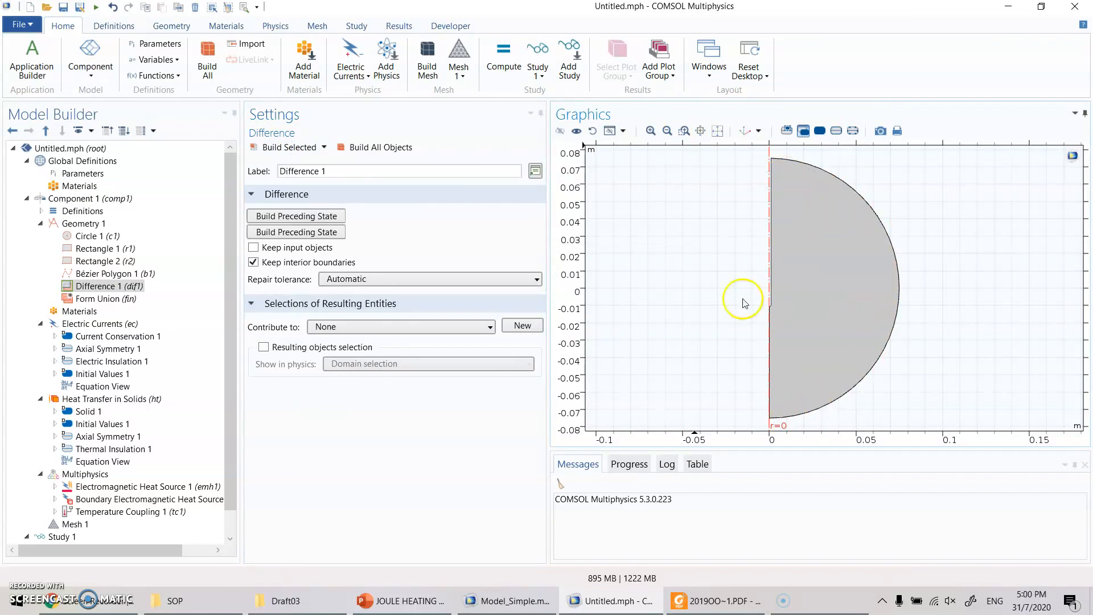
{"action": "scroll", "coordinate": [730, 279], "scroll_direction": "up", "scroll_amount": 2}
{"action": "scroll", "coordinate": [730, 278], "scroll_direction": "up", "scroll_amount": 2}
{"action": "scroll", "coordinate": [689, 318], "scroll_direction": "up", "scroll_amount": 2}
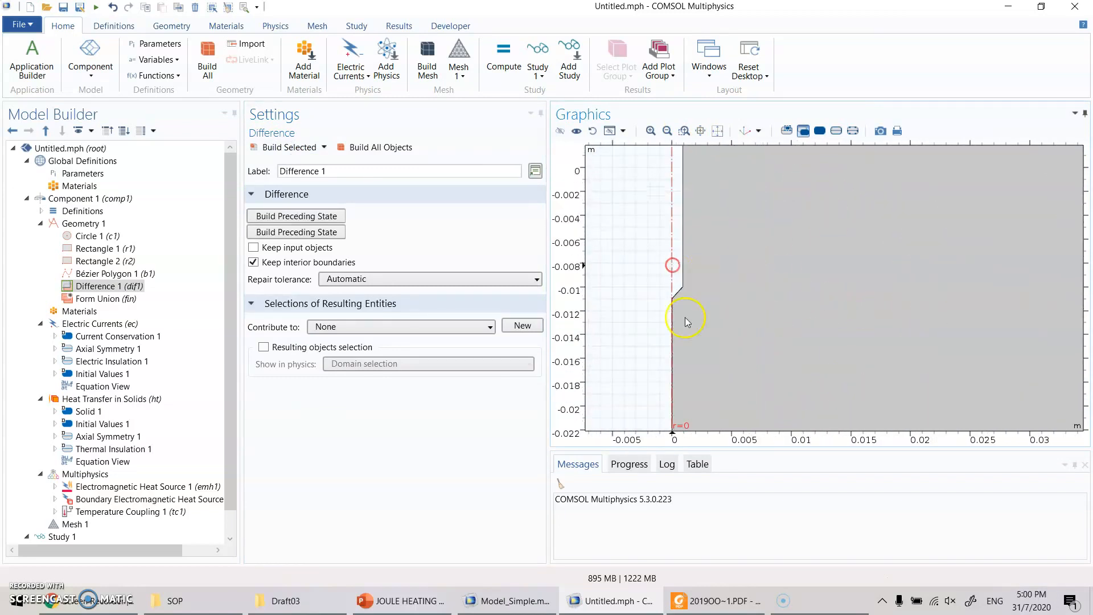
{"action": "scroll", "coordinate": [789, 233], "scroll_direction": "down", "scroll_amount": 2}
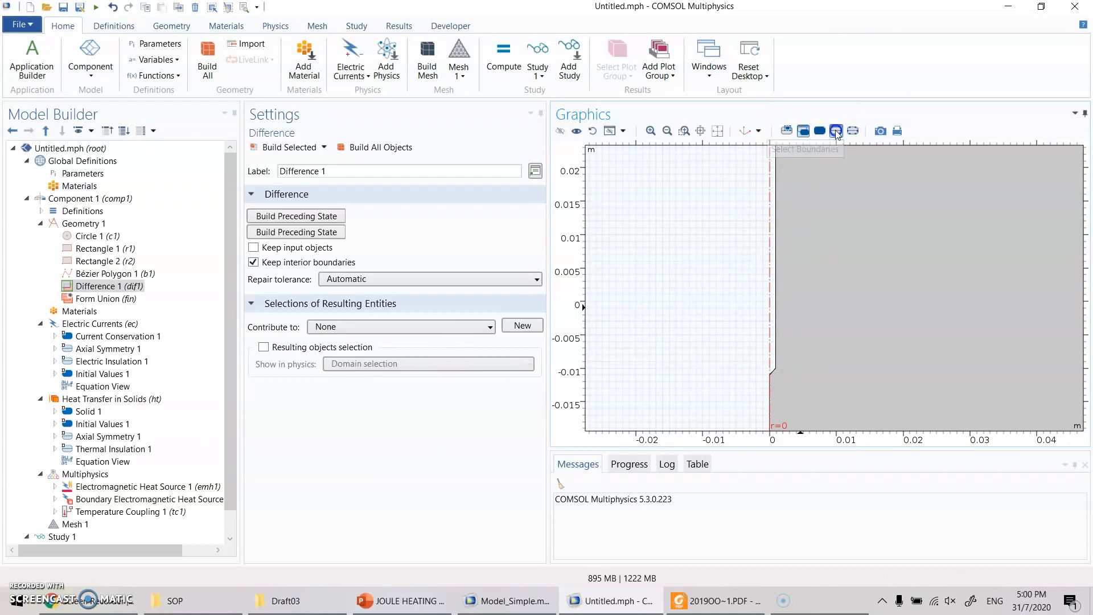
{"action": "left_click", "coordinate": [836, 132]}
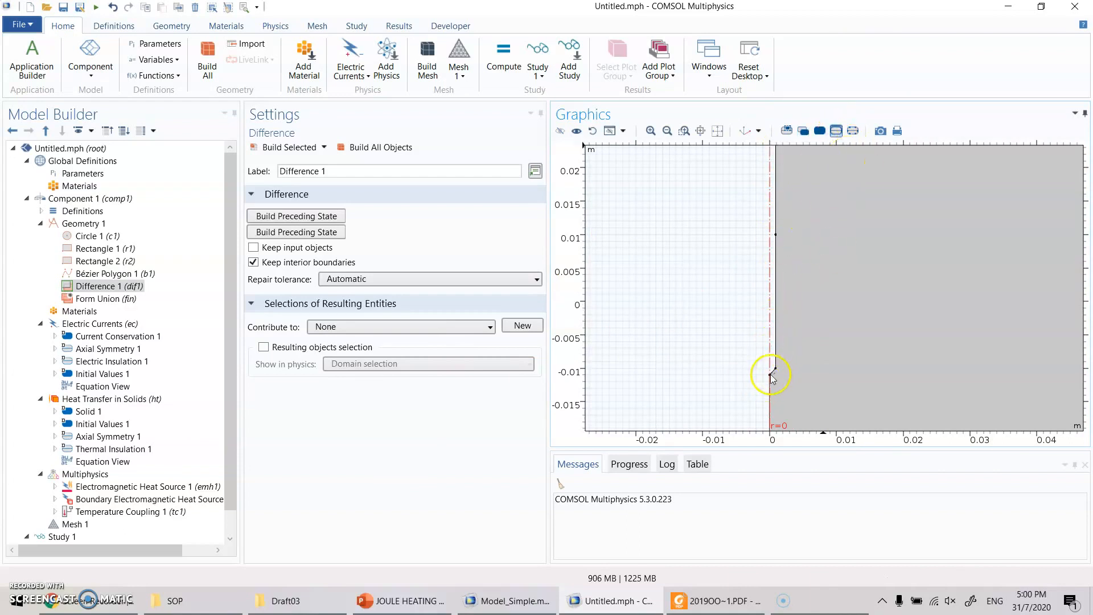
{"action": "scroll", "coordinate": [772, 377], "scroll_direction": "up", "scroll_amount": 3}
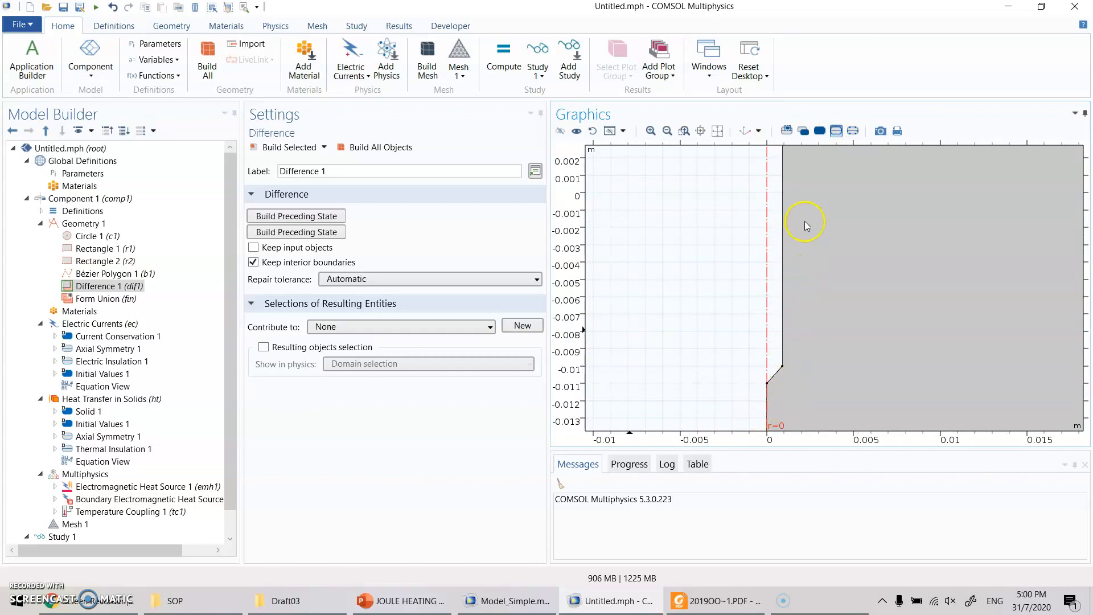
{"action": "scroll", "coordinate": [832, 245], "scroll_direction": "down", "scroll_amount": 4}
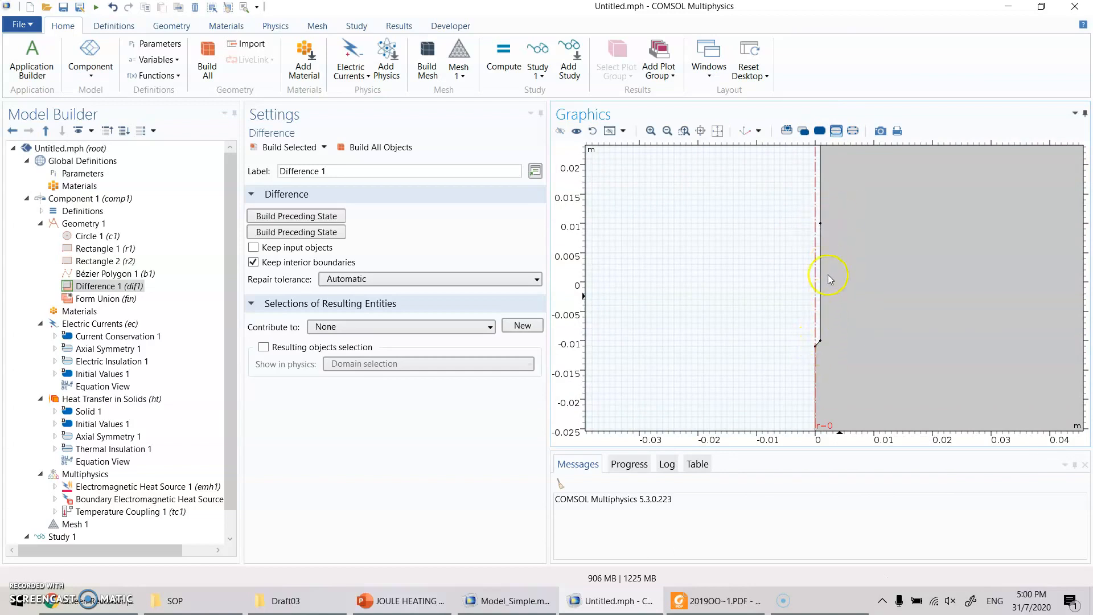
- Finalize Geometry 1 by building Form Union with the Form a union action, and view the whole tissue domain
{"action": "right_click_drag", "start_coordinate": [822, 227], "coordinate": [778, 379]}
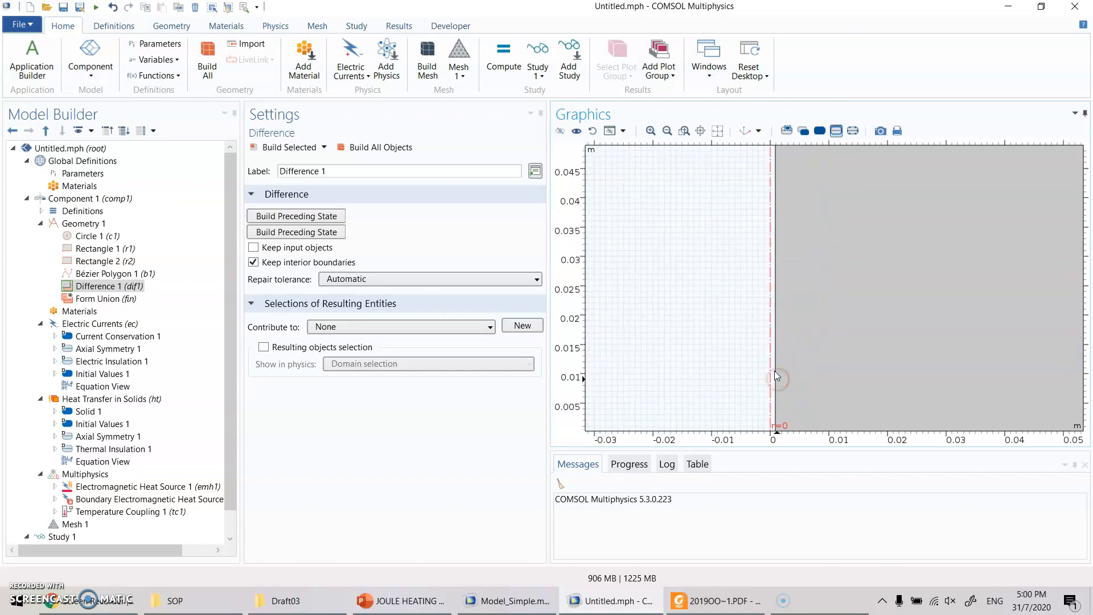
{"action": "right_click_drag", "start_coordinate": [825, 249], "coordinate": [798, 426]}
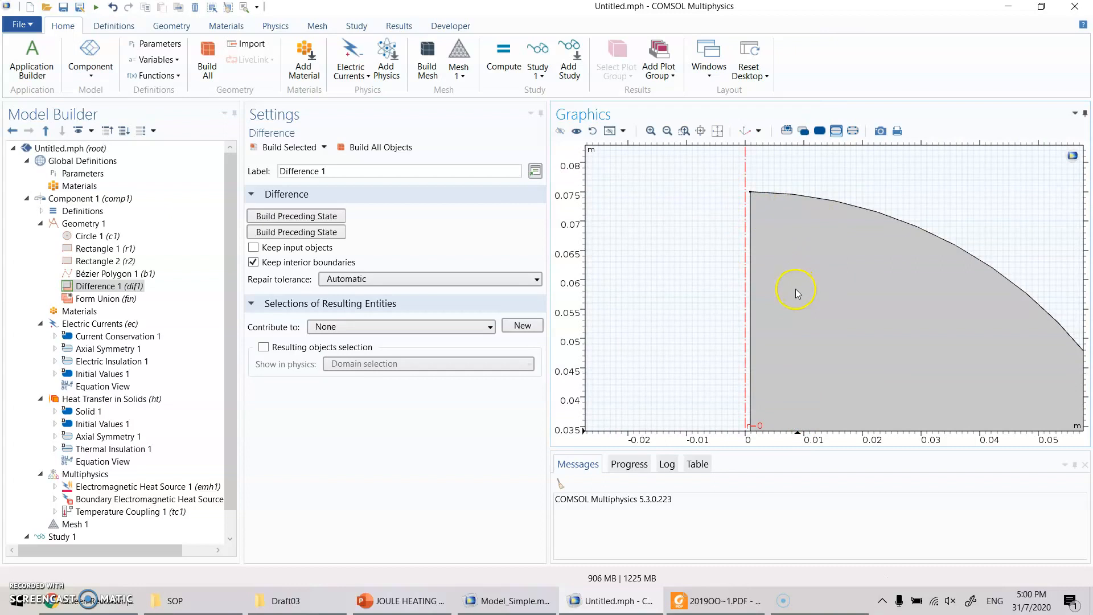
{"action": "right_click_drag", "start_coordinate": [792, 307], "coordinate": [816, 159]}
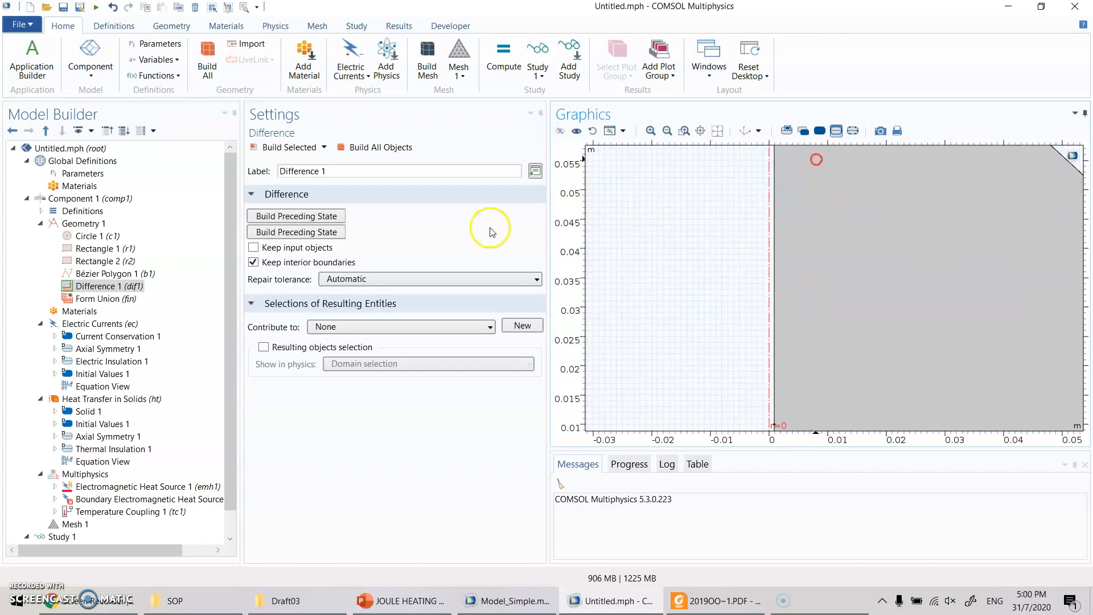
{"action": "left_click", "coordinate": [101, 299]}
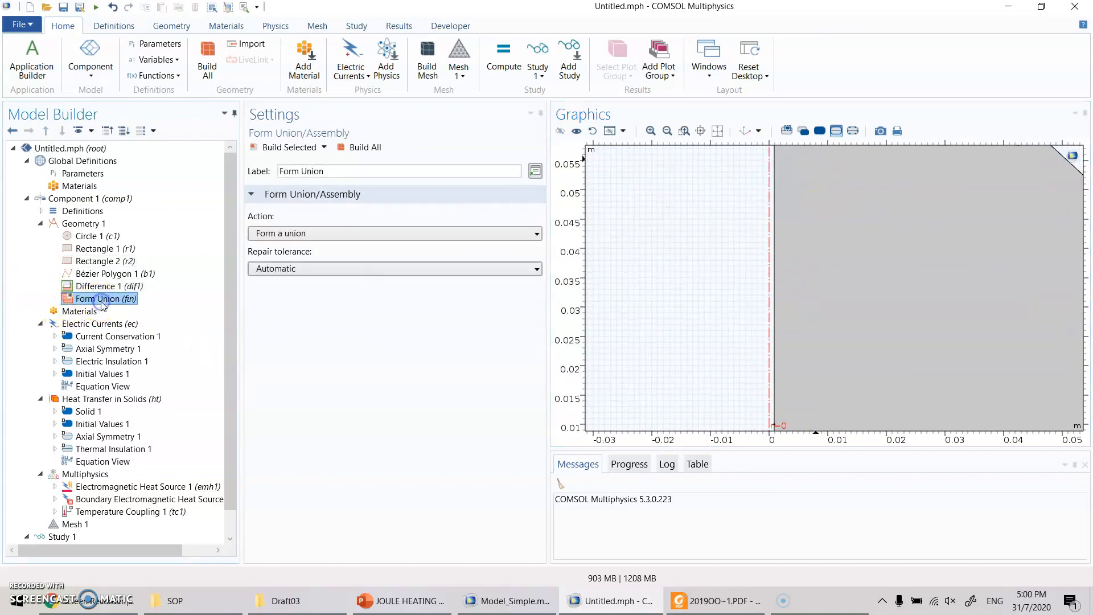
{"action": "left_click", "coordinate": [287, 146]}
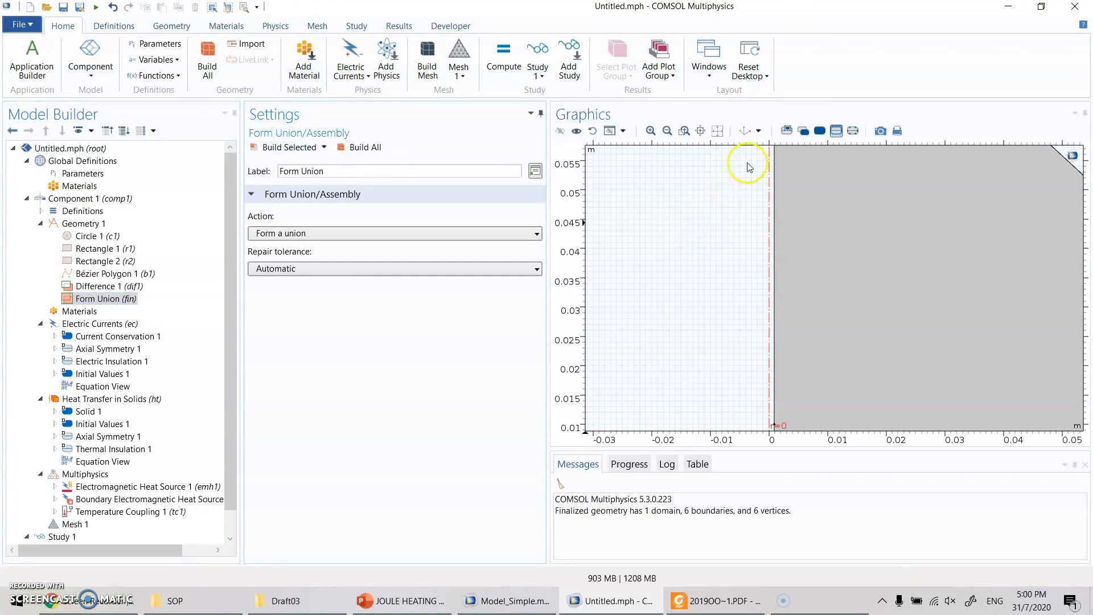
{"action": "left_click", "coordinate": [717, 131]}
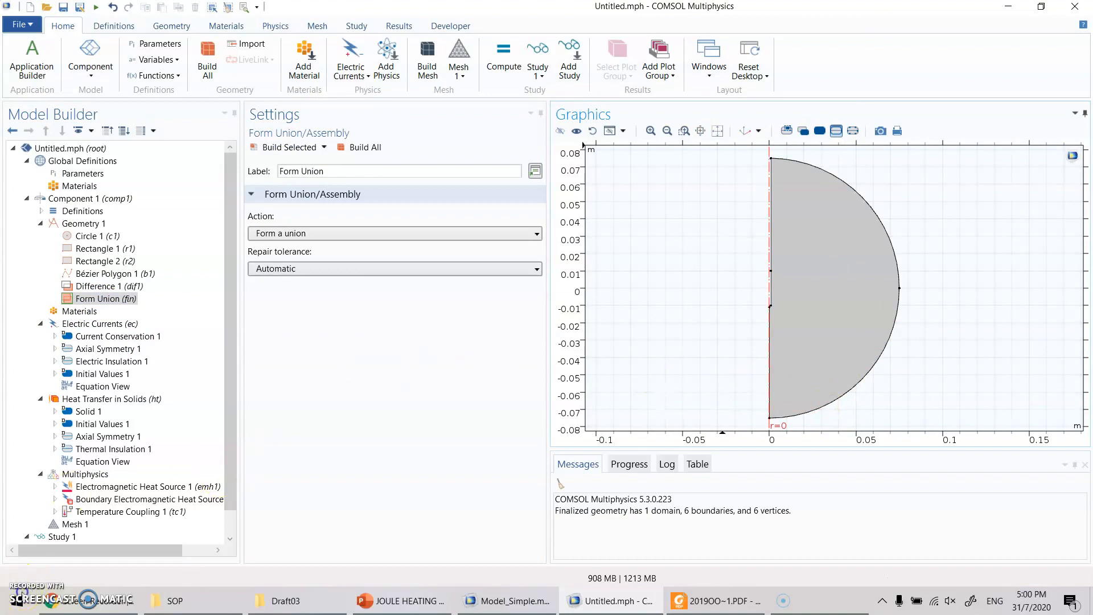
{"action": "left_click", "coordinate": [131, 306]}
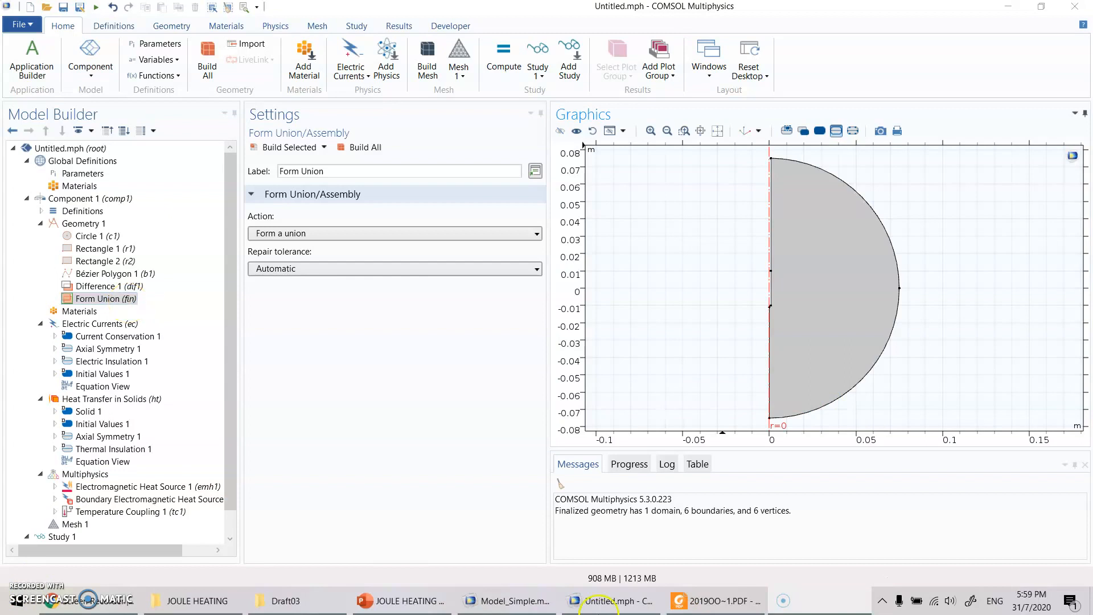
- Switch to the PowerPoint presentation to study the temperature- and damage-dependent material property equations, and return to the COMSOL model
{"action": "left_click", "coordinate": [406, 609]}
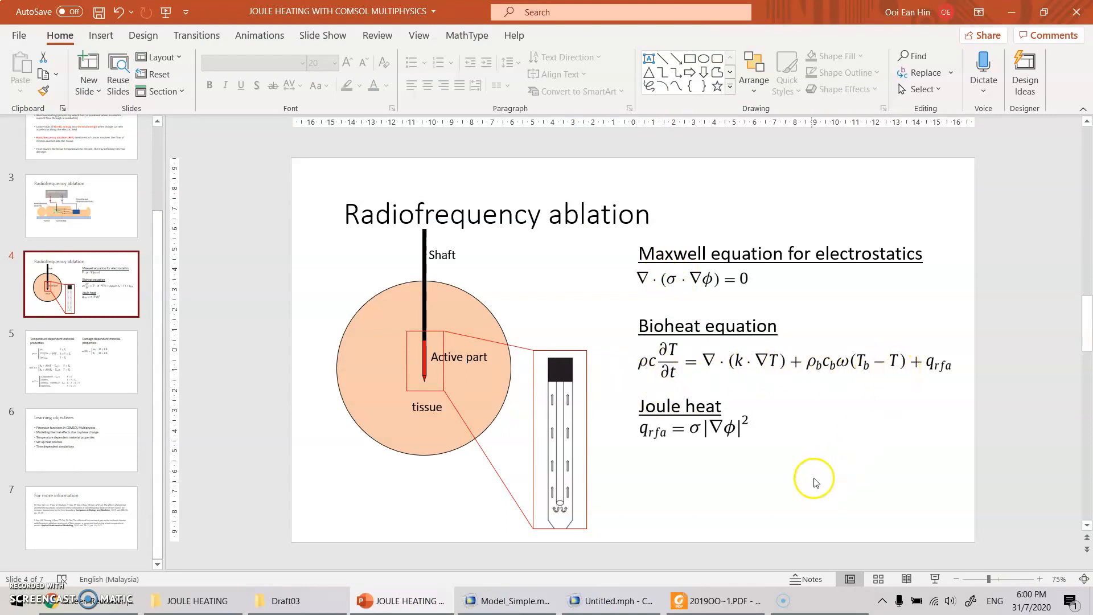
{"action": "left_click", "coordinate": [25, 373]}
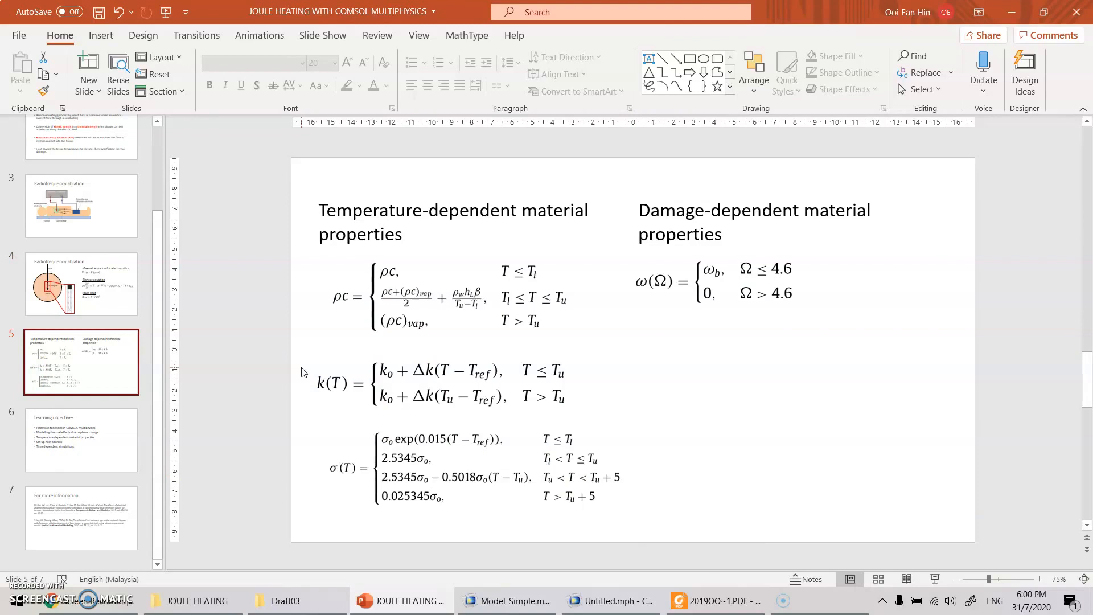
{"action": "left_click", "coordinate": [611, 603]}
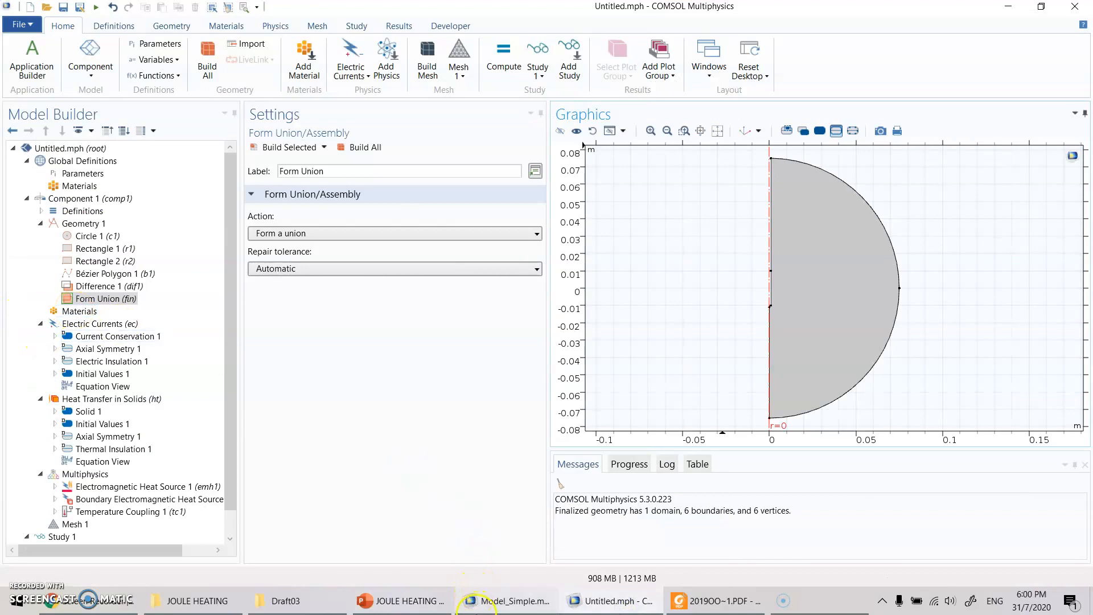
{"action": "mouse_move", "coordinate": [481, 614]}
{"action": "left_click", "coordinate": [405, 604]}
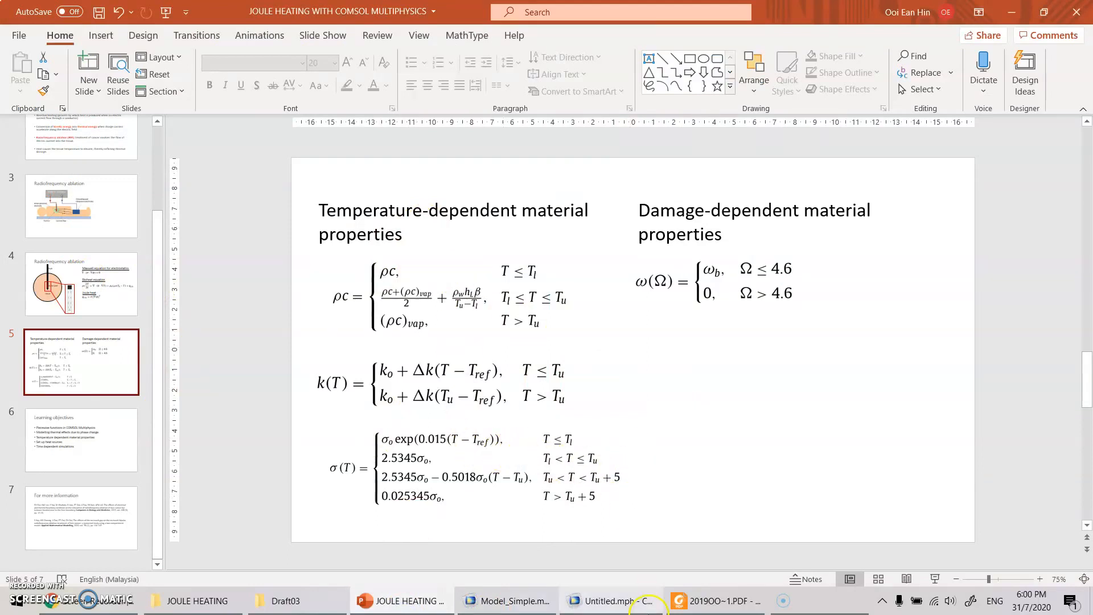
{"action": "left_click", "coordinate": [615, 604]}
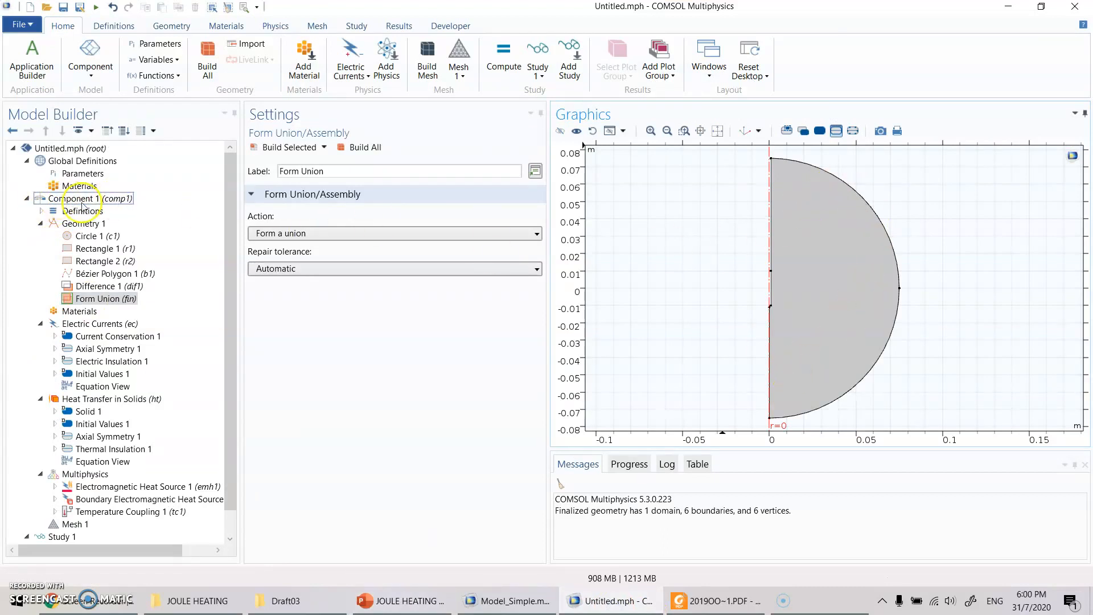
- Review the function types available for Component 1's Definitions
{"action": "left_click", "coordinate": [41, 211]}
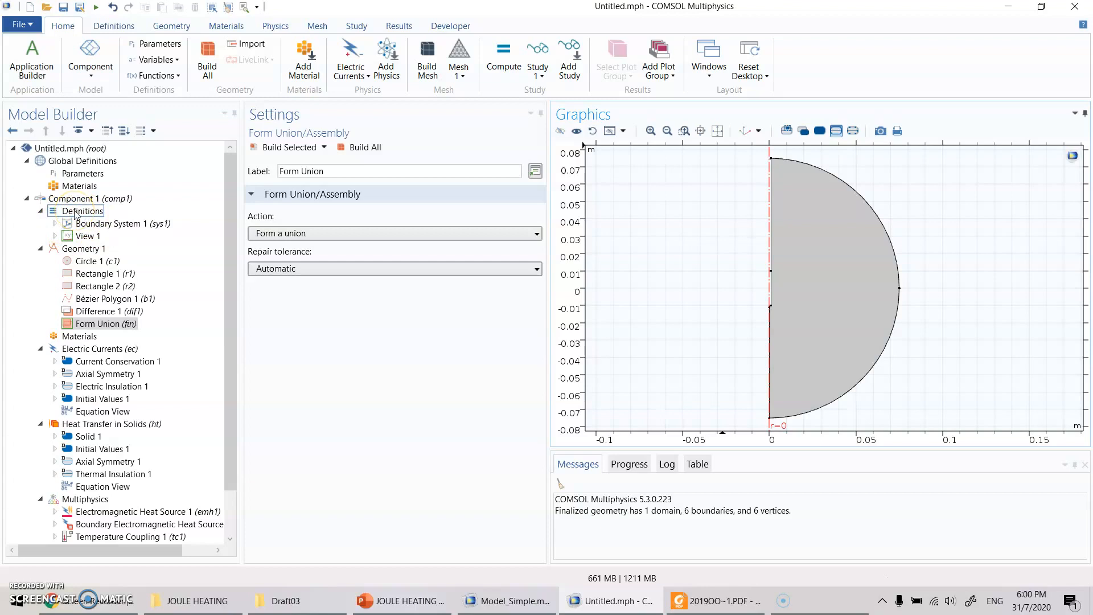
{"action": "right_click", "coordinate": [75, 211]}
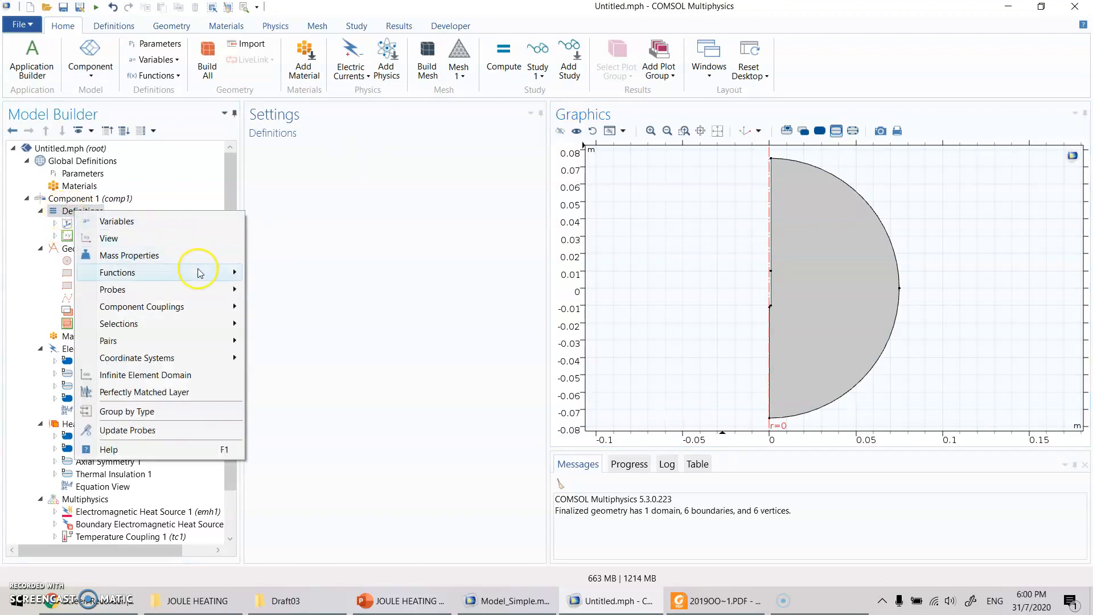
{"action": "mouse_move", "coordinate": [197, 271]}
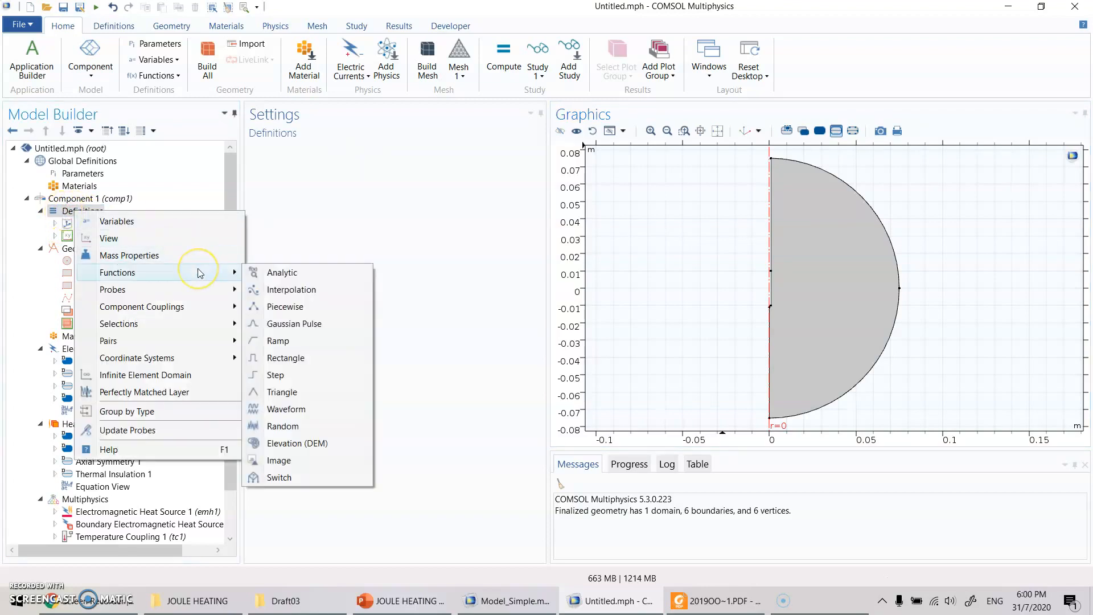
{"action": "left_click", "coordinate": [121, 32]}
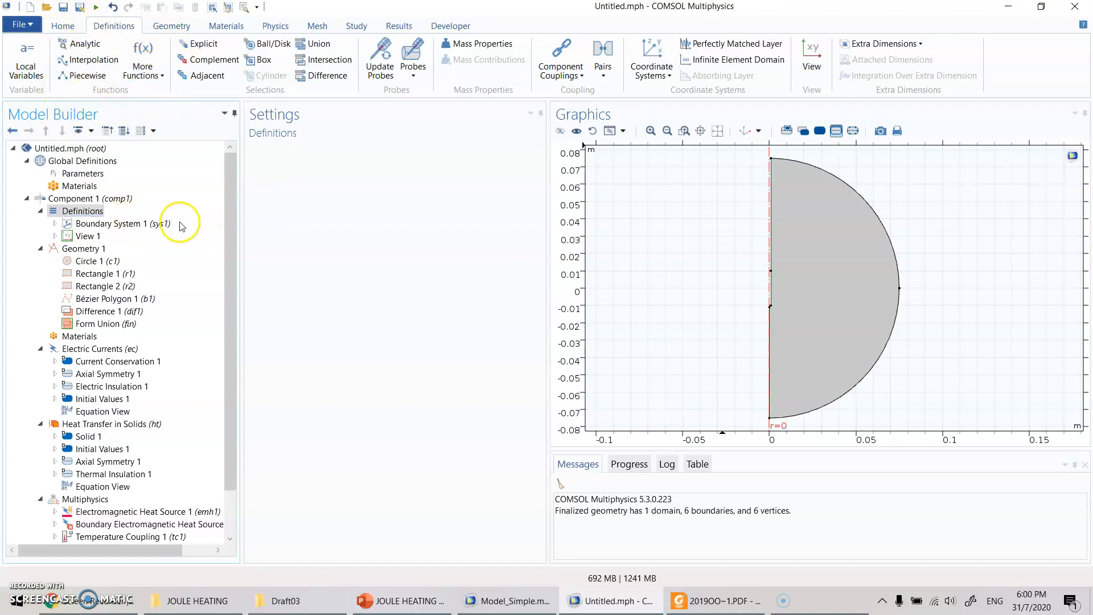
{"action": "right_click", "coordinate": [86, 211]}
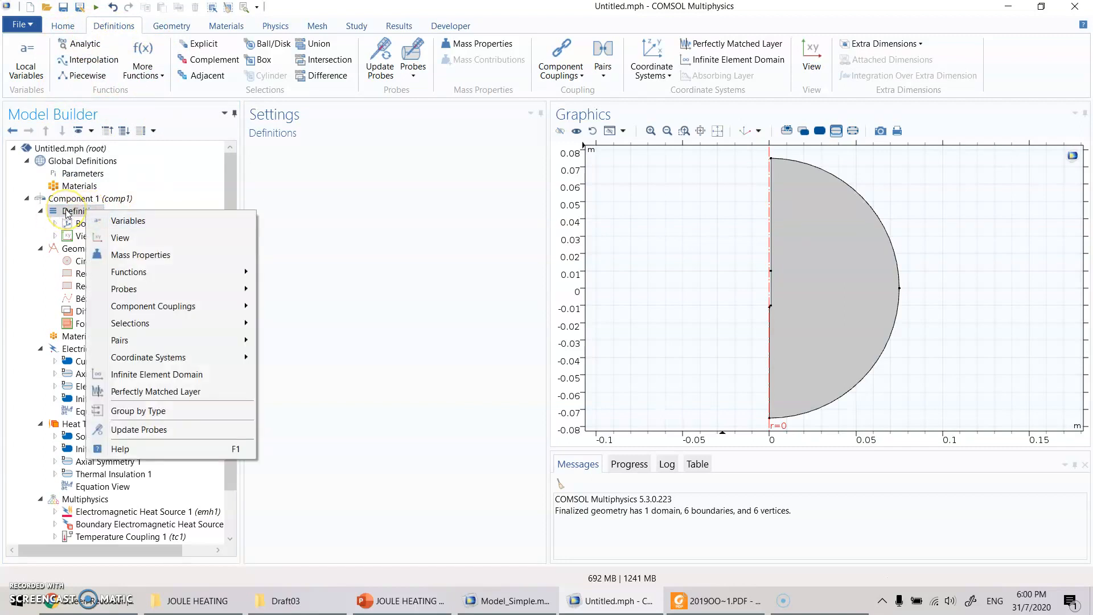
{"action": "mouse_move", "coordinate": [172, 277]}
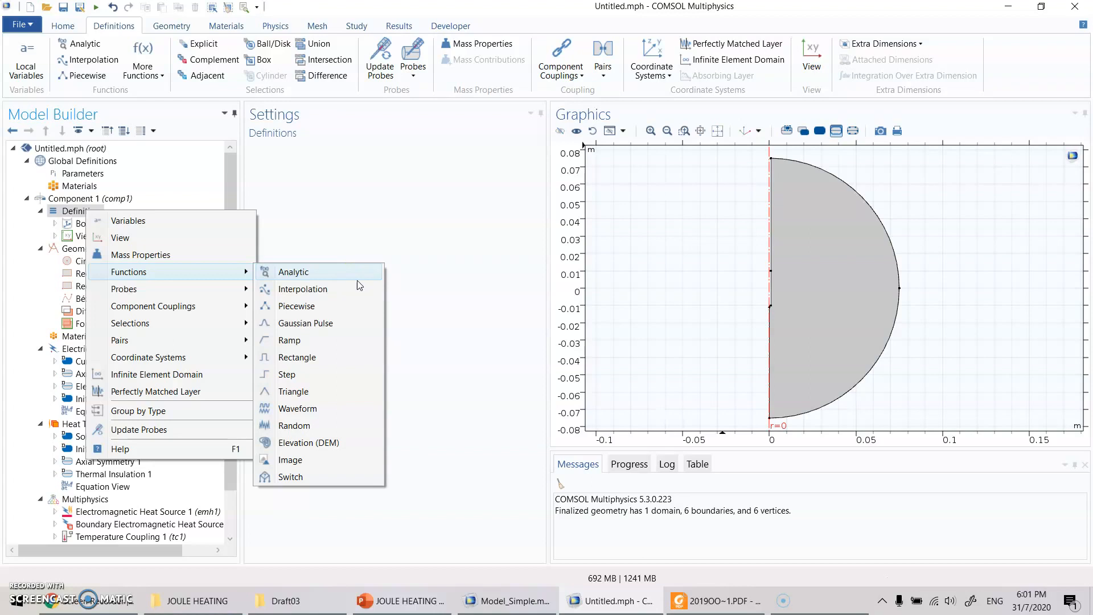
- Check the heat capacity equation in the PowerPoint slides, and add a Piecewise function labelled Heat capacity to Component 1's Definitions in COMSOL
{"action": "left_click", "coordinate": [400, 601]}
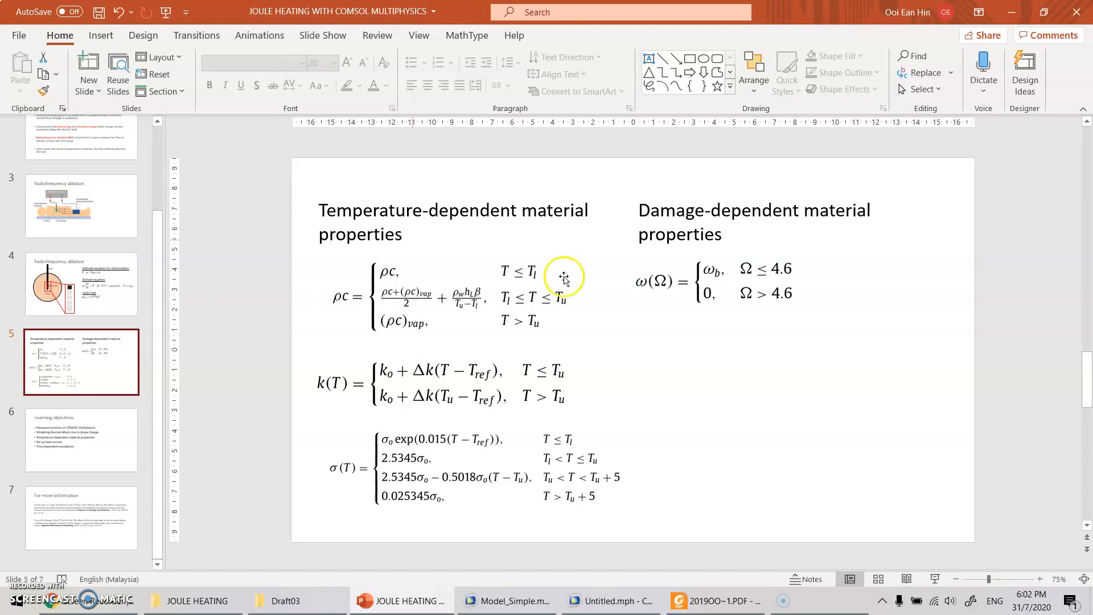
{"action": "left_click", "coordinate": [647, 602]}
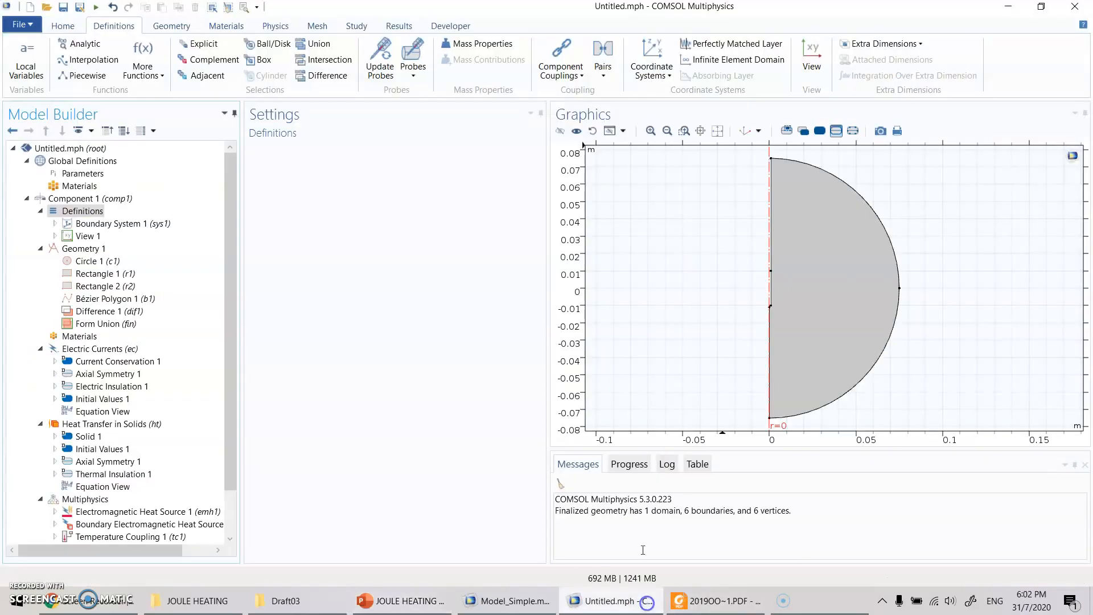
{"action": "right_click", "coordinate": [82, 211]}
{"action": "mouse_move", "coordinate": [222, 276]}
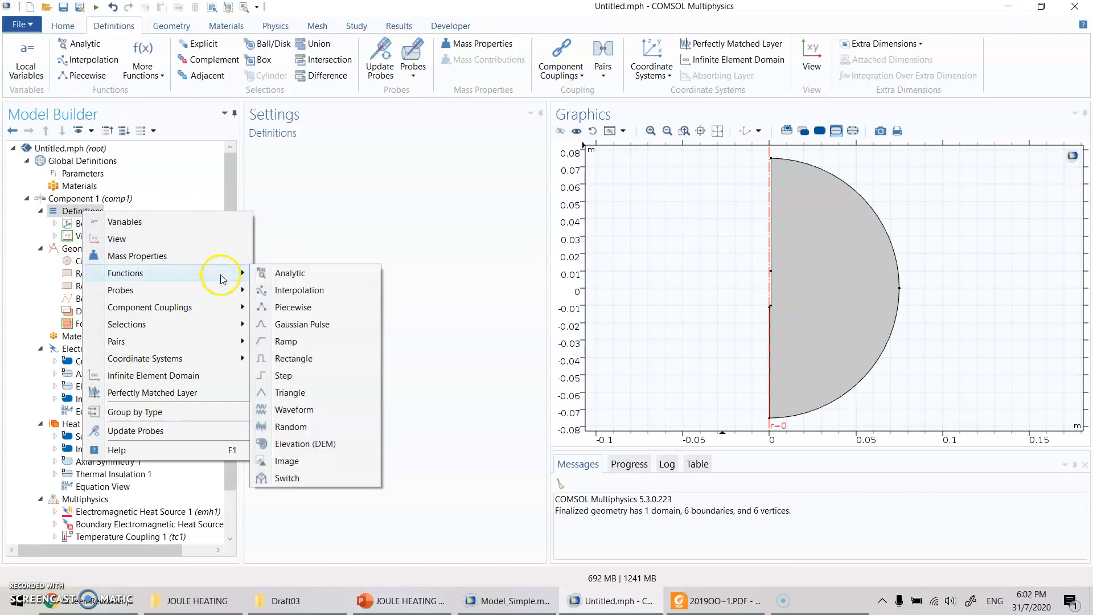
{"action": "left_click", "coordinate": [312, 310]}
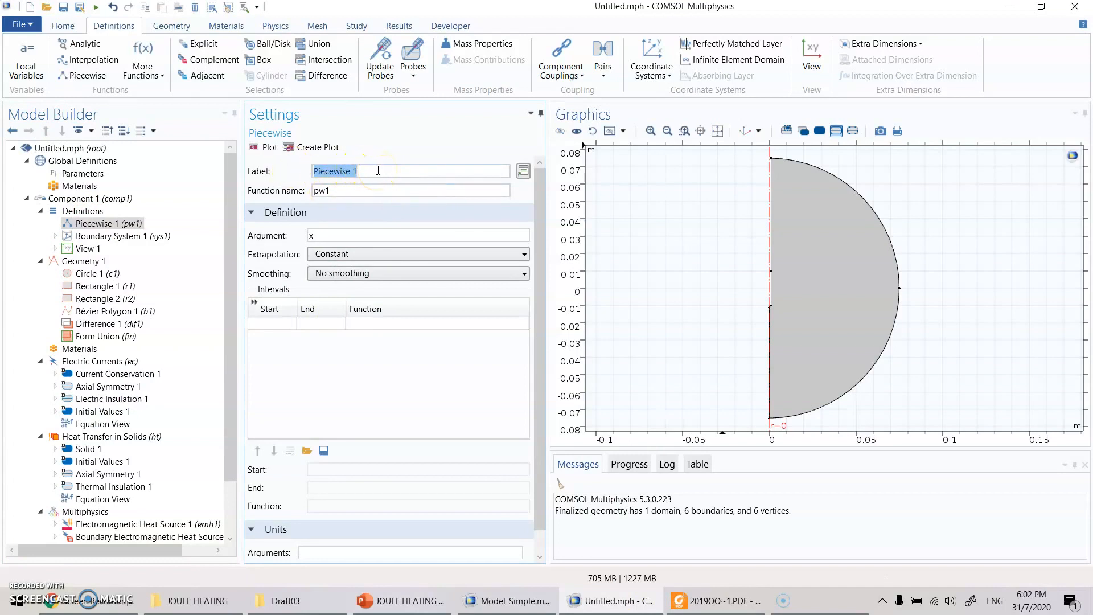
{"action": "type", "text": "Heat capacity"}
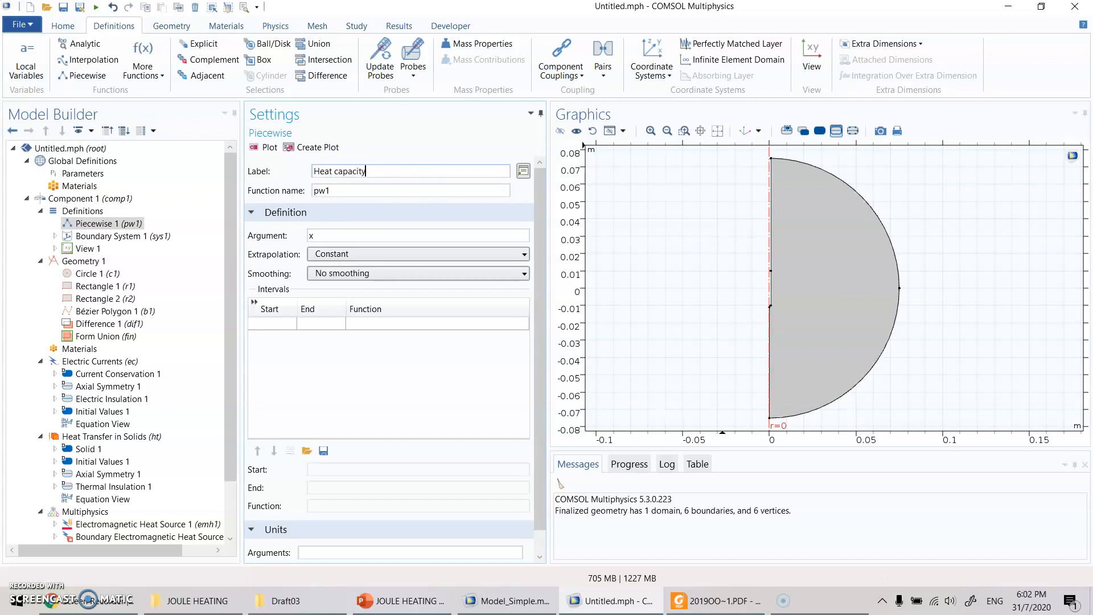
{"action": "left_click", "coordinate": [200, 223]}
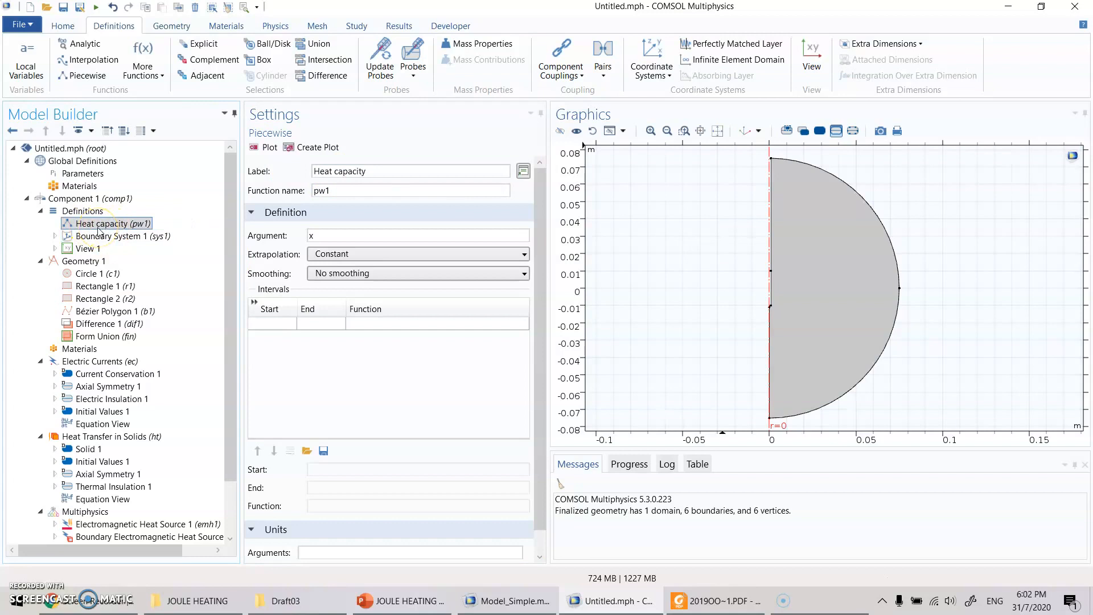
- Set the function name of the Heat capacity piecewise function to rhocfunc
{"action": "left_click_drag", "start_coordinate": [378, 172], "coordinate": [296, 168]}
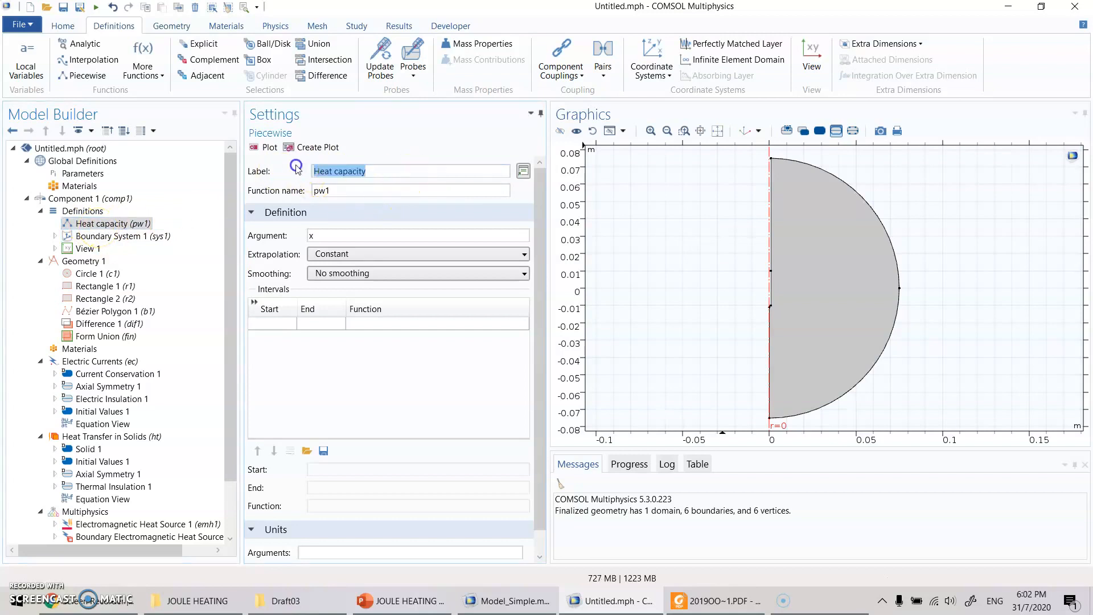
{"action": "left_click", "coordinate": [312, 189]}
{"action": "left_click", "coordinate": [307, 188]}
{"action": "left_click", "coordinate": [301, 194]}
{"action": "key", "text": "Tab"}
{"action": "left_click", "coordinate": [151, 190]}
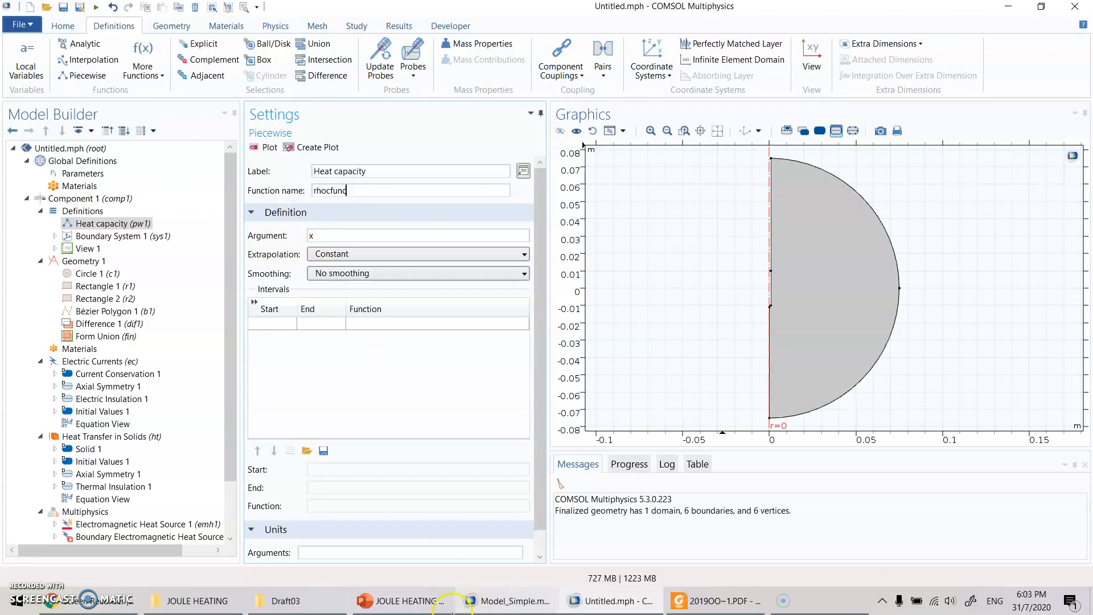
- Check the temperature ranges on the PowerPoint slide, and set the argument of rhocfunc to T in COMSOL
{"action": "left_click", "coordinate": [410, 601]}
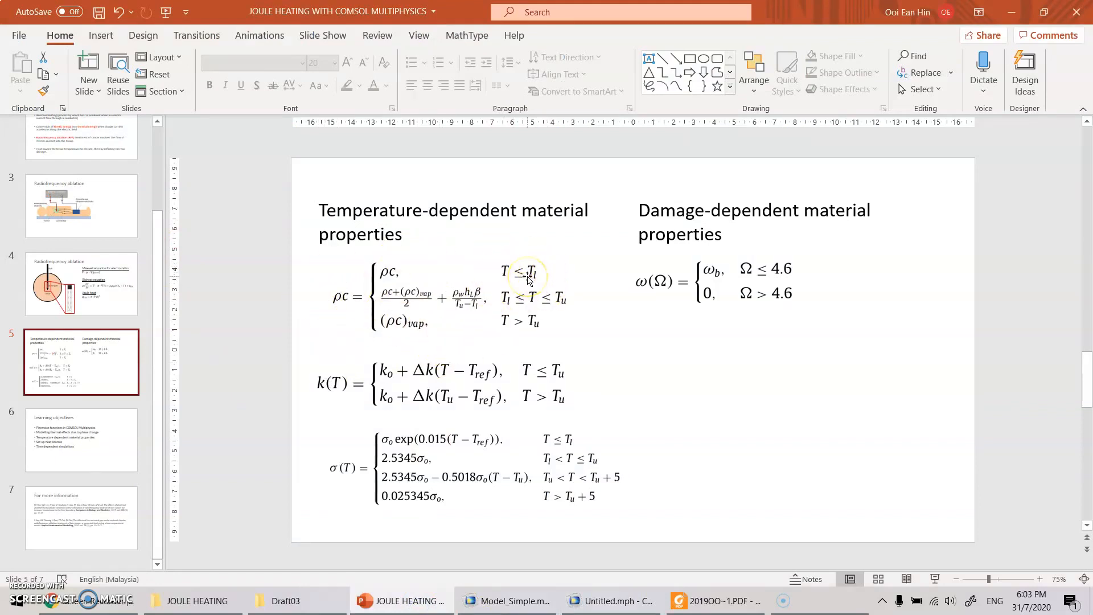
{"action": "left_click", "coordinate": [612, 600]}
{"action": "key", "text": "Tab"}
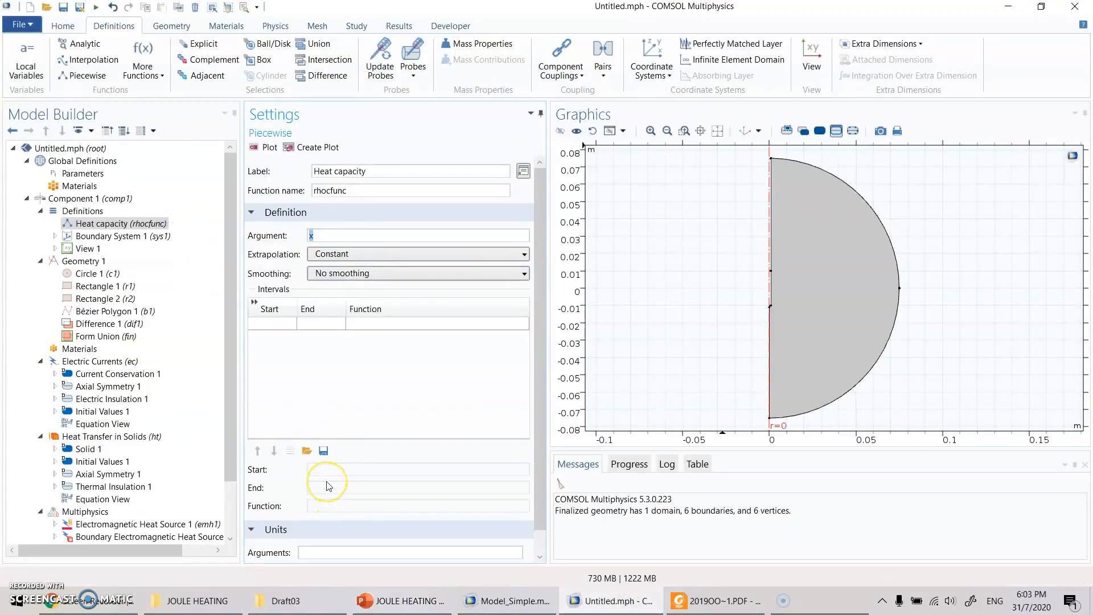
{"action": "type", "text": "T"}
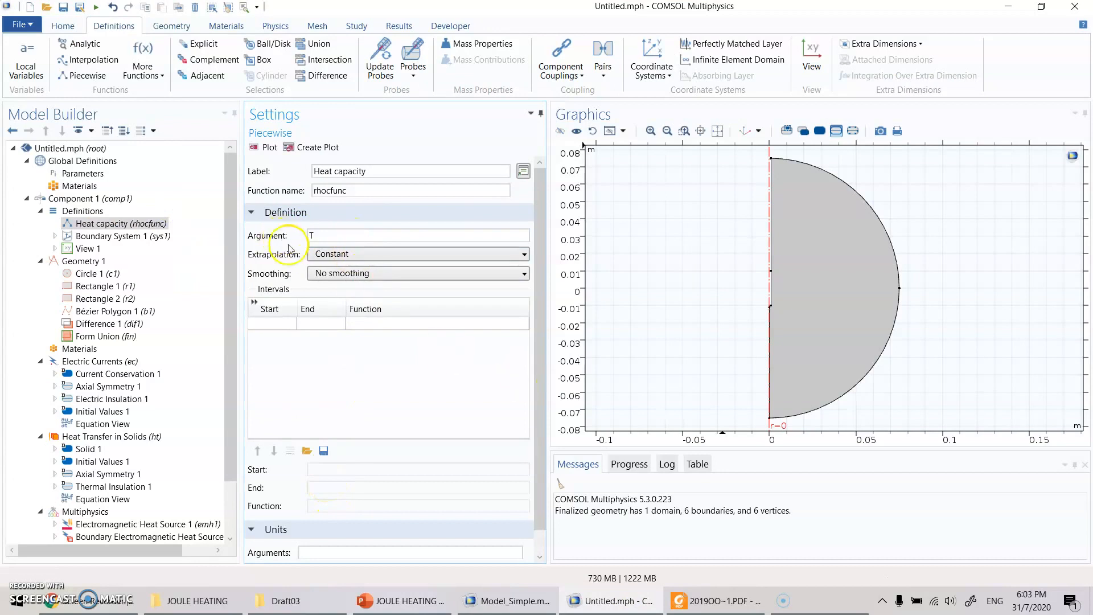
{"action": "left_click", "coordinate": [417, 383]}
- Consult the slide's intervals in PowerPoint, set the first rhocfunc interval's start to Tbody in COMSOL, and check Tbody in the global parameters
{"action": "left_click", "coordinate": [430, 603]}
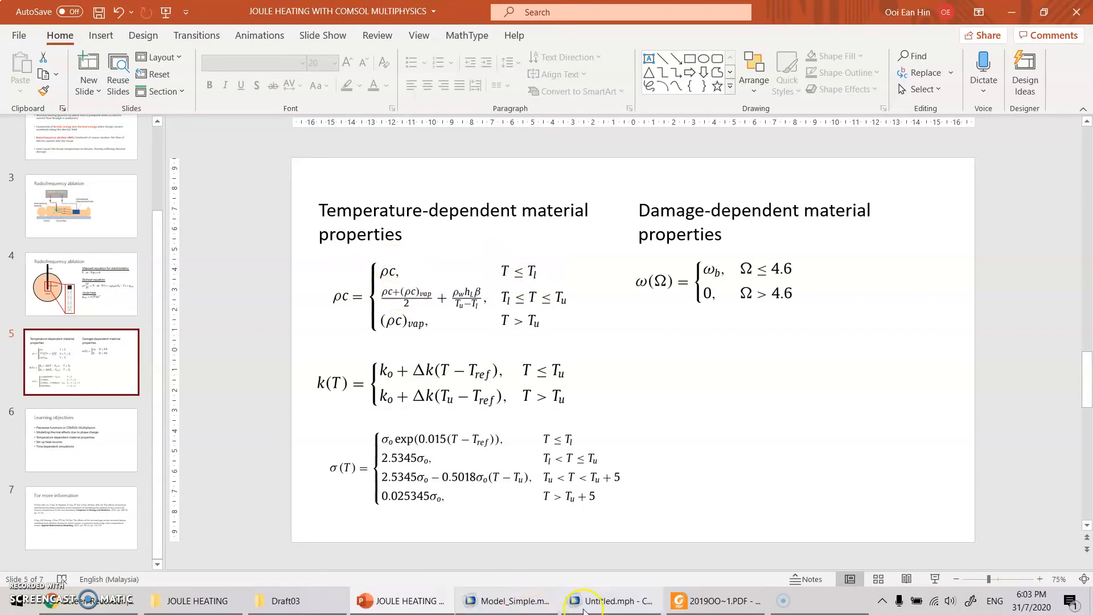
{"action": "left_click", "coordinate": [603, 602]}
{"action": "left_click", "coordinate": [282, 323]}
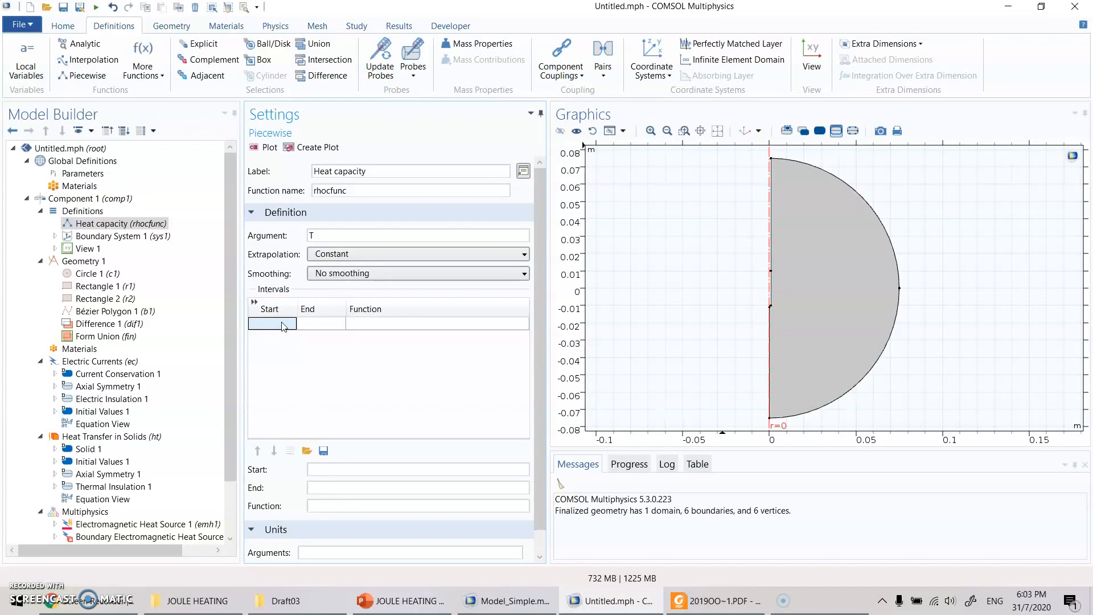
{"action": "type", "text": "T"}
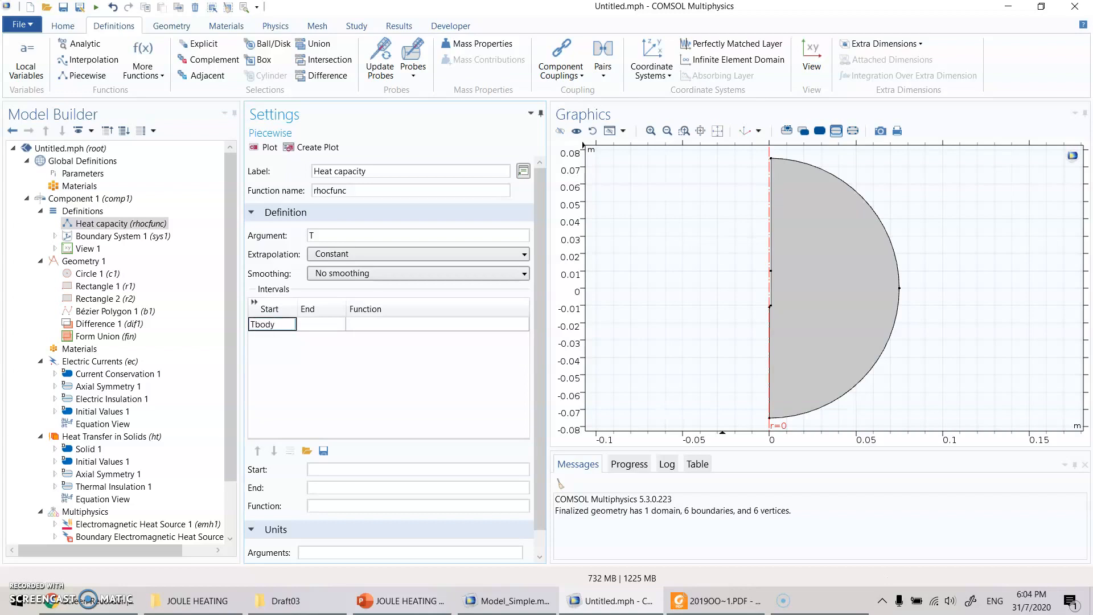
{"action": "type", "text": "body"}
{"action": "key", "text": "Return"}
{"action": "left_click", "coordinate": [80, 175]}
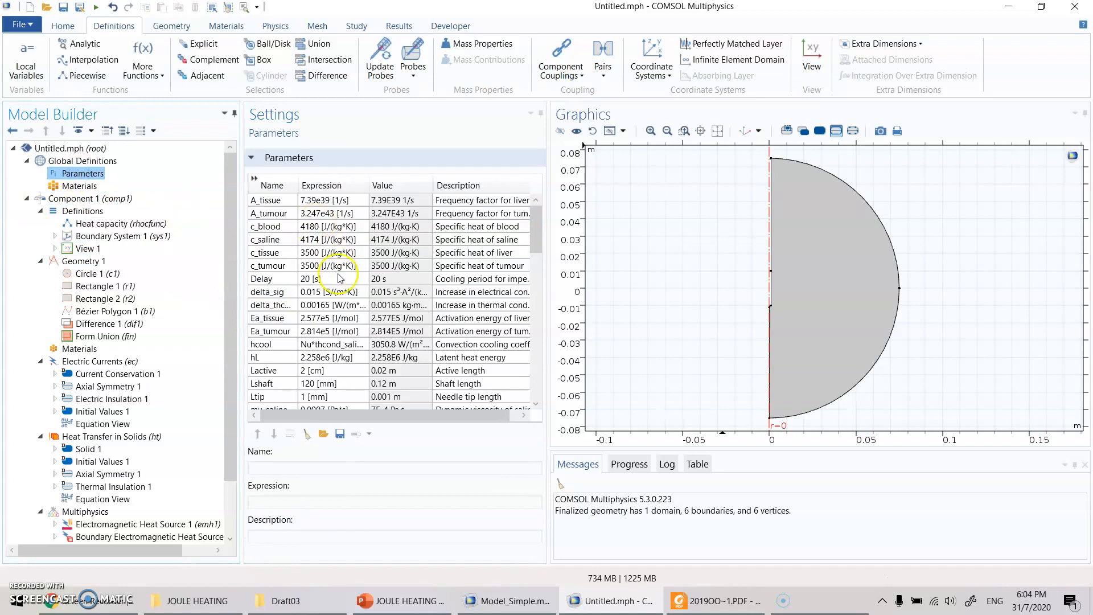
{"action": "left_click", "coordinate": [327, 306]}
{"action": "scroll", "coordinate": [326, 306], "scroll_direction": "down", "scroll_amount": 8}
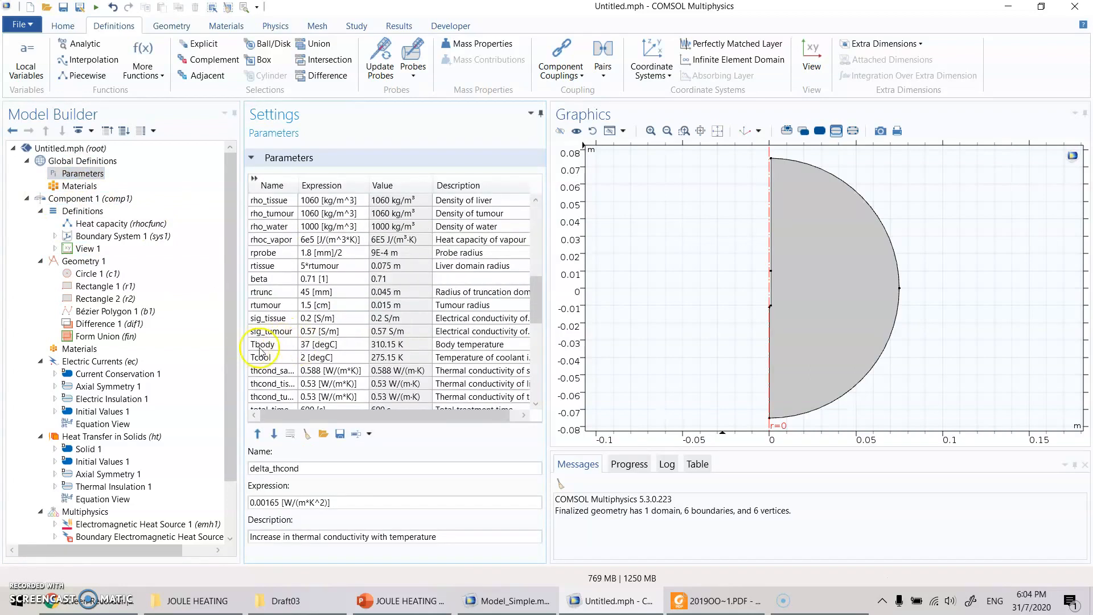
{"action": "left_click", "coordinate": [255, 345]}
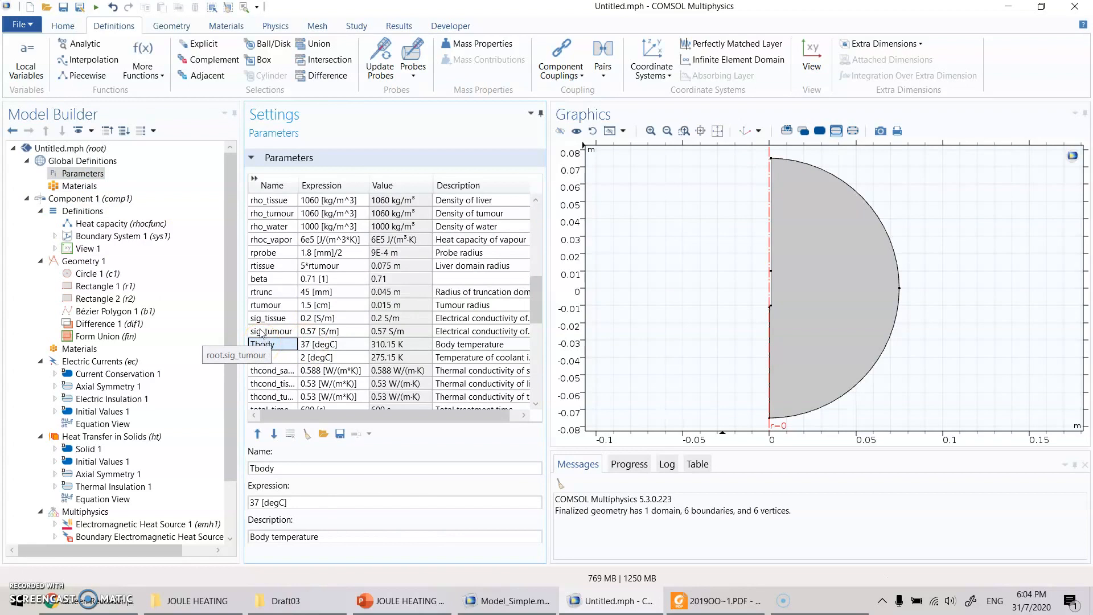
- Check the first temperature range on the PowerPoint slide, and set the first rhocfunc interval's end to Tl in COMSOL
{"action": "left_click", "coordinate": [158, 225]}
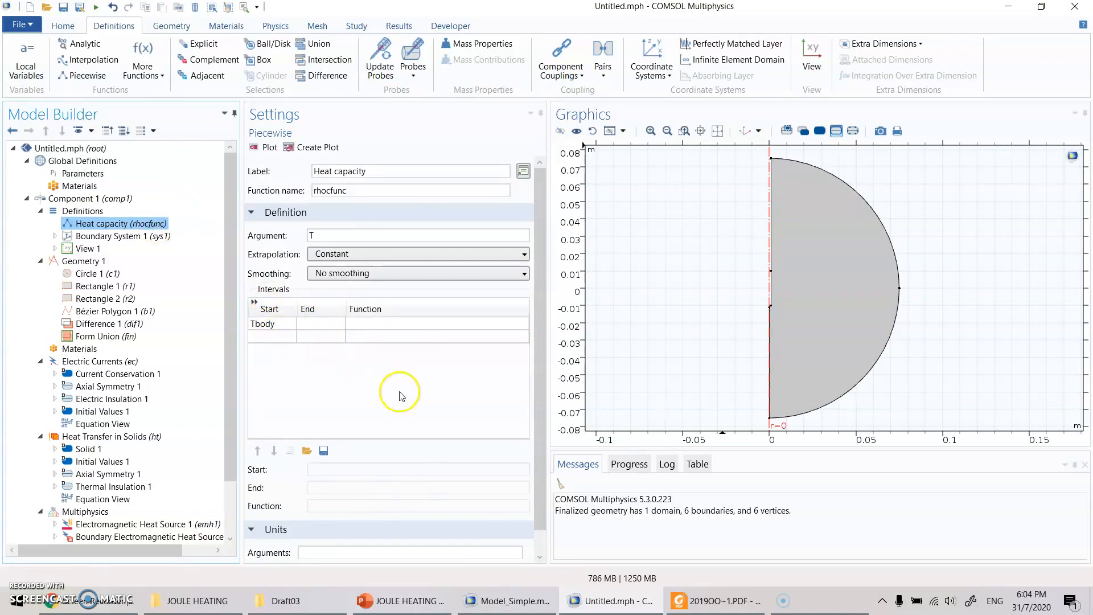
{"action": "left_click", "coordinate": [400, 601]}
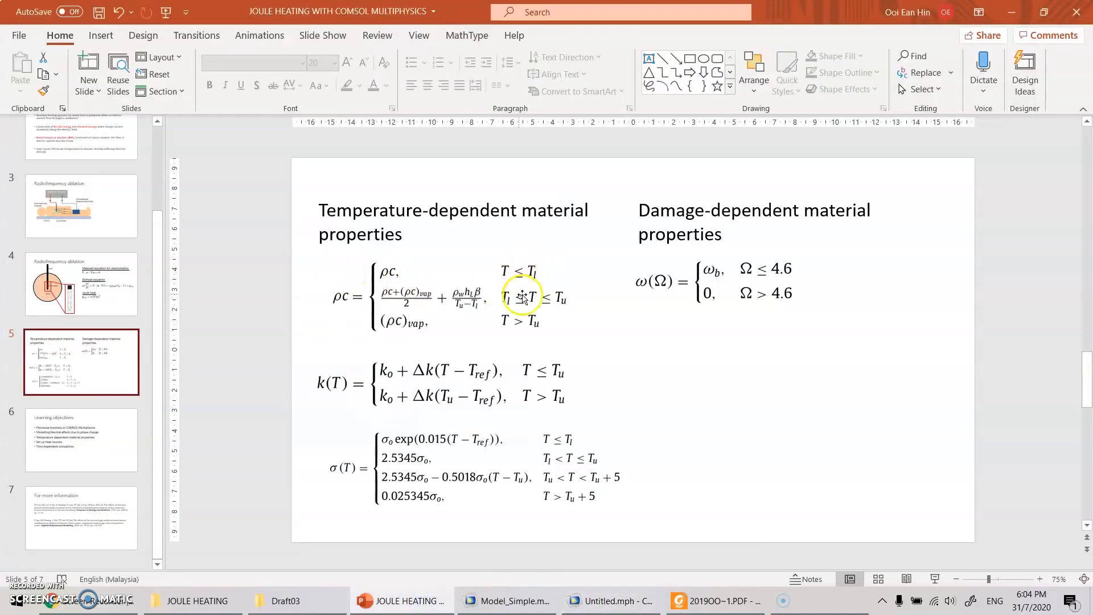
{"action": "left_click", "coordinate": [612, 601]}
{"action": "left_click", "coordinate": [322, 324]}
{"action": "type", "text": "Tl"}
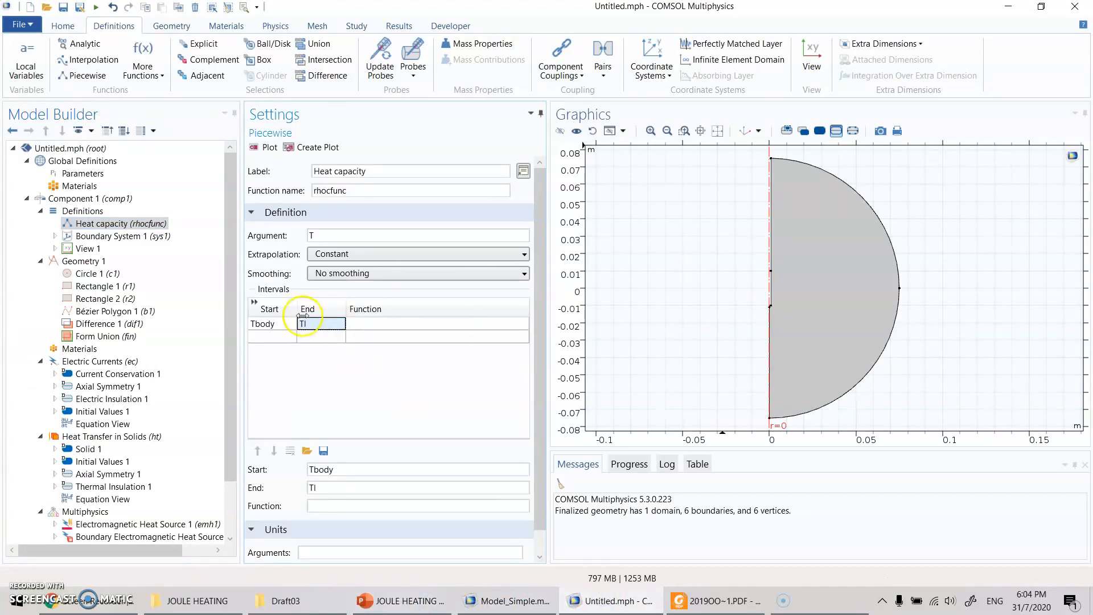
- Check the lower temperature threshold Tl in the global parameters
{"action": "left_click", "coordinate": [83, 173]}
{"action": "left_click", "coordinate": [295, 369]}
{"action": "scroll", "coordinate": [299, 353], "scroll_direction": "down", "scroll_amount": 10}
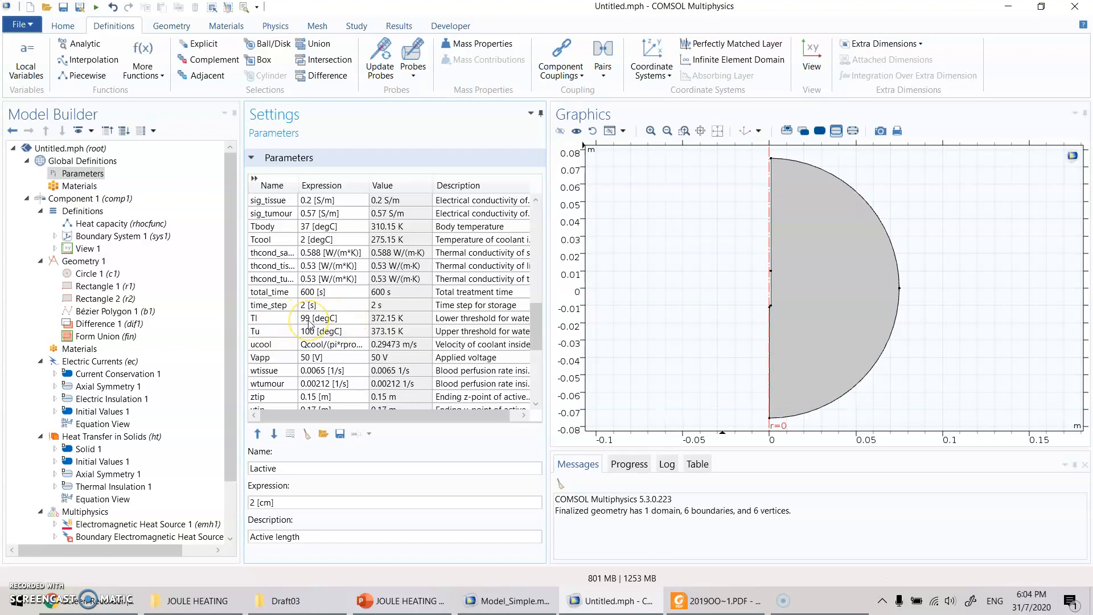
{"action": "scroll", "coordinate": [310, 323], "scroll_direction": "up", "scroll_amount": 3}
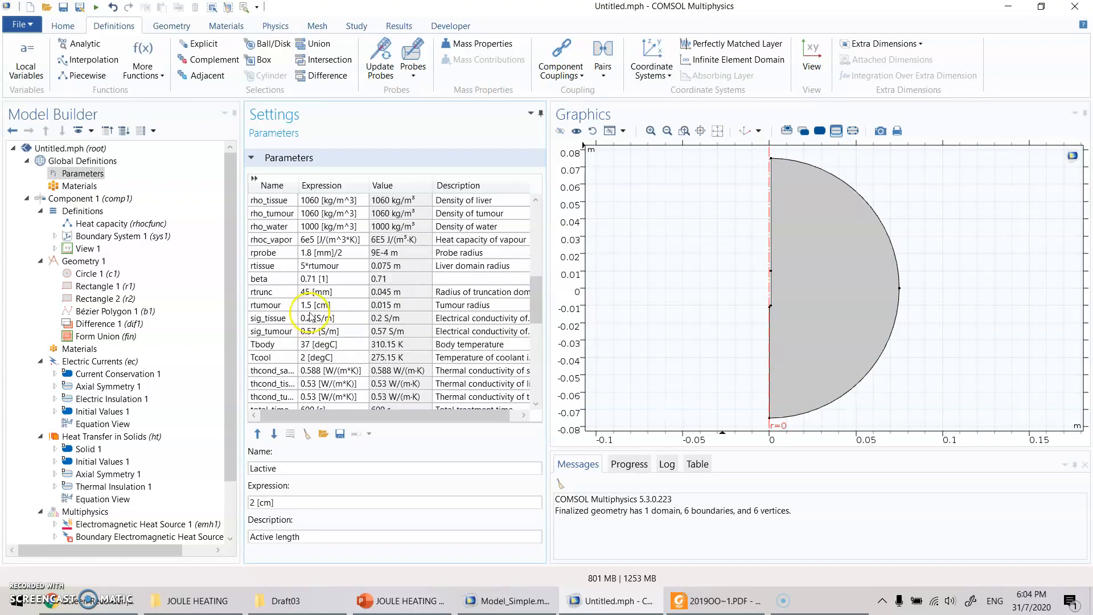
- Consult the heat capacity equation in PowerPoint, and set the first rhocfunc interval's function to rho_tissue*c_tissue in COMSOL
{"action": "left_click", "coordinate": [105, 223]}
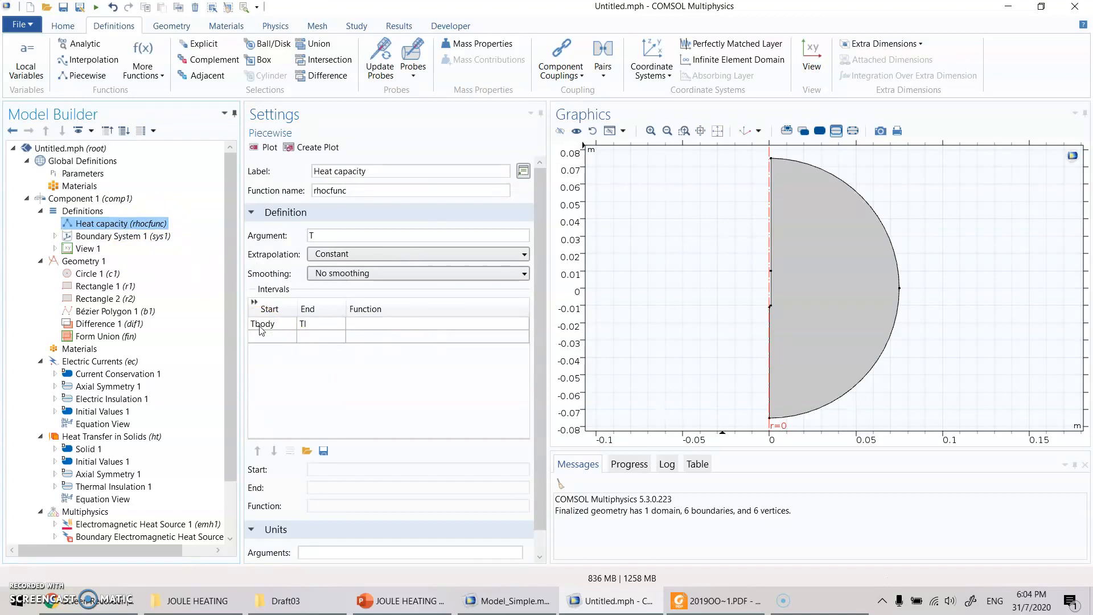
{"action": "left_click", "coordinate": [421, 605]}
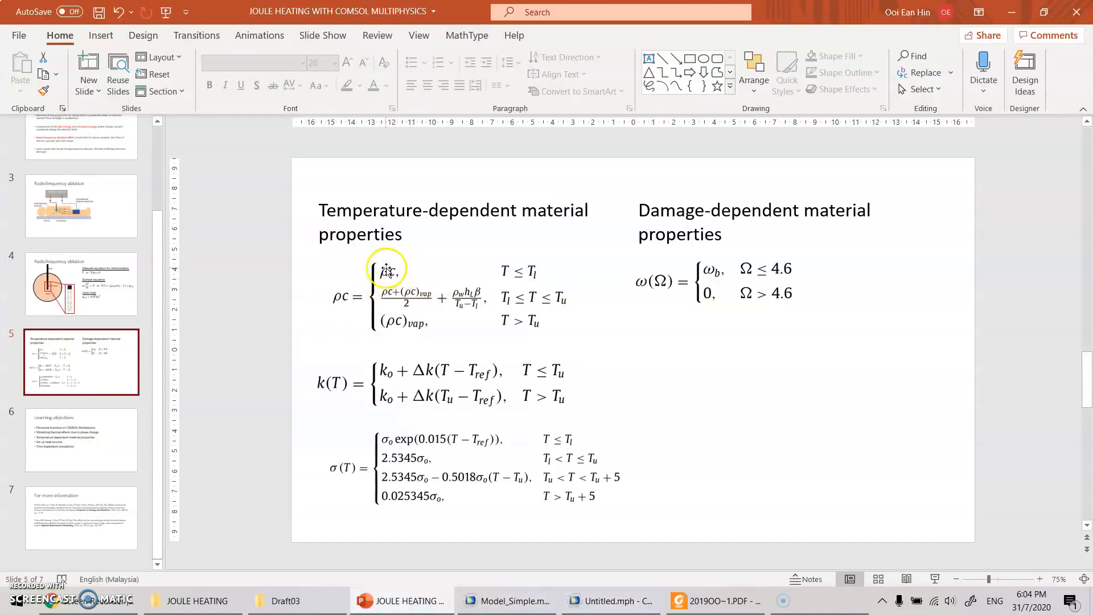
{"action": "left_click", "coordinate": [596, 602]}
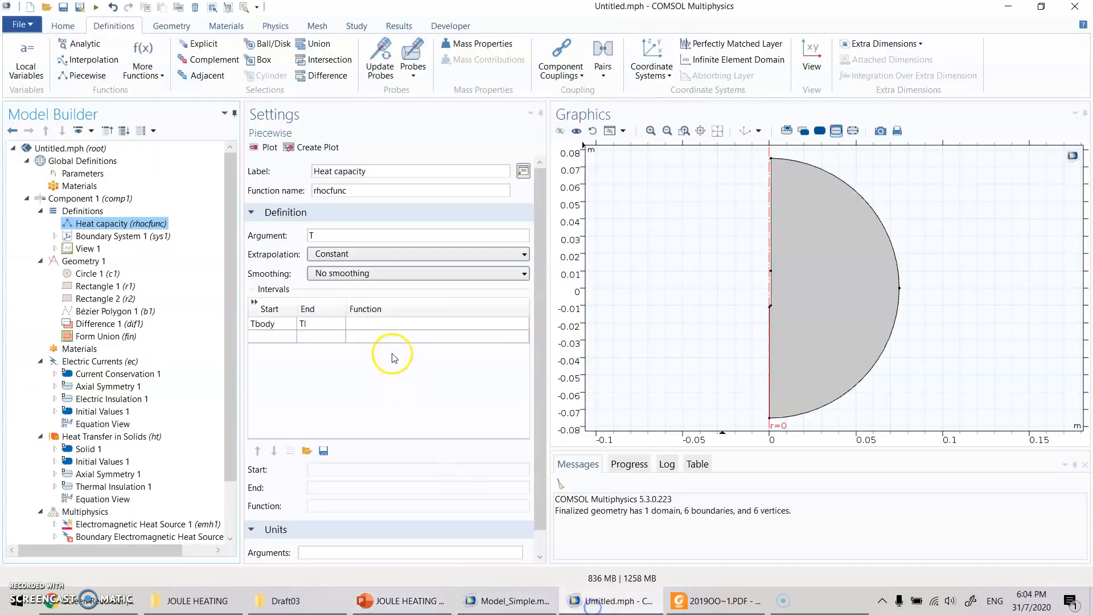
{"action": "left_click", "coordinate": [380, 324]}
{"action": "type", "text": "rho_tissue*c_tissue"}
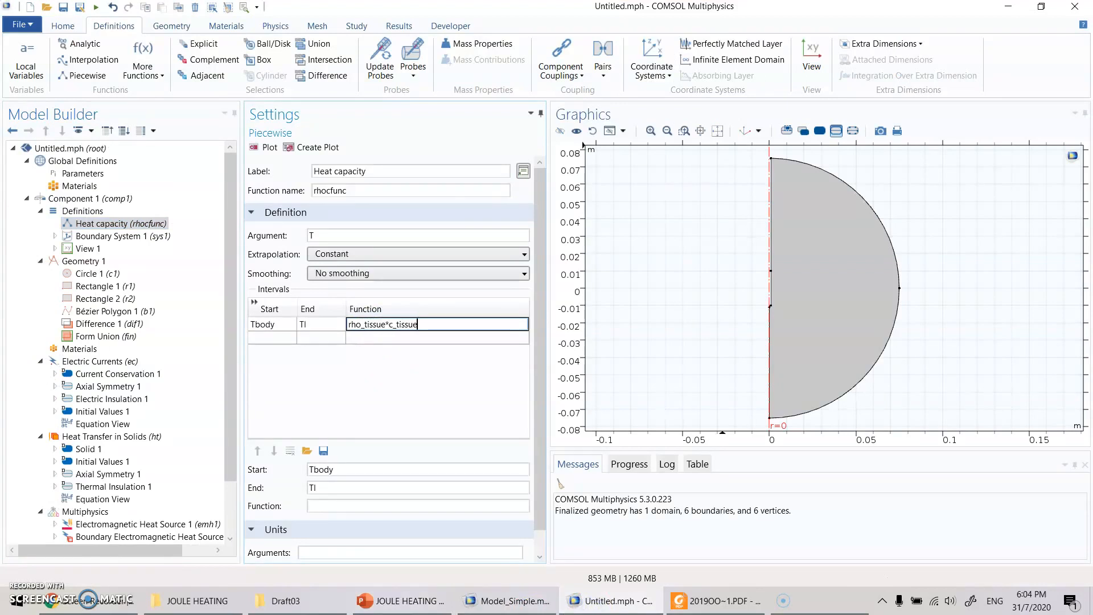
{"action": "key", "text": "Return"}
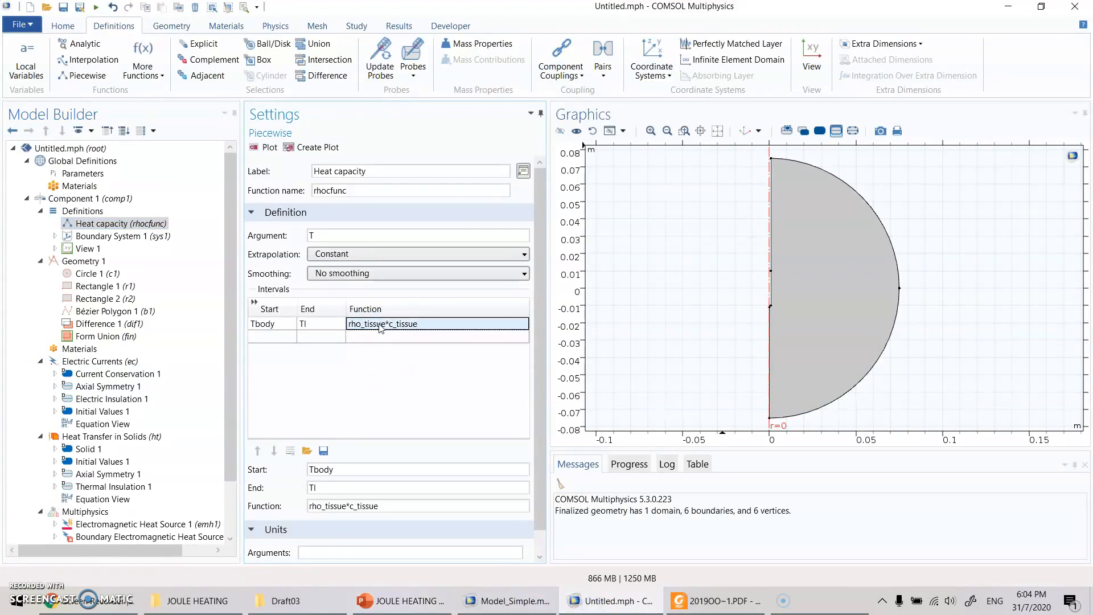
- Check the slide's middle temperature range in PowerPoint, and add a second rhocfunc interval from Tl to Tu in COMSOL
{"action": "left_click", "coordinate": [370, 601]}
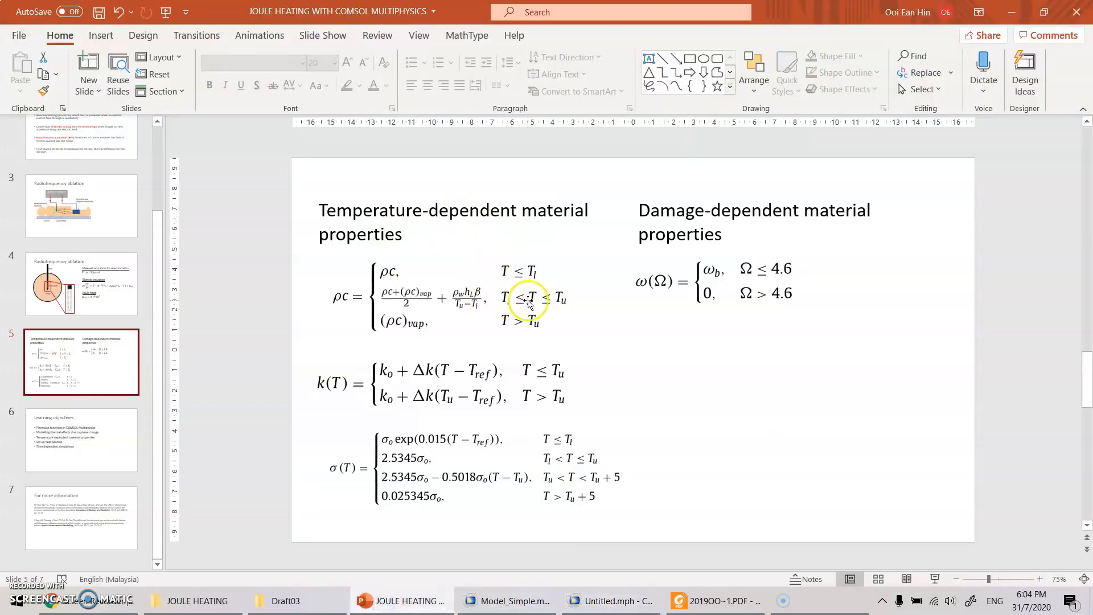
{"action": "left_click", "coordinate": [625, 603]}
{"action": "left_click", "coordinate": [272, 337]}
{"action": "type", "text": "T"}
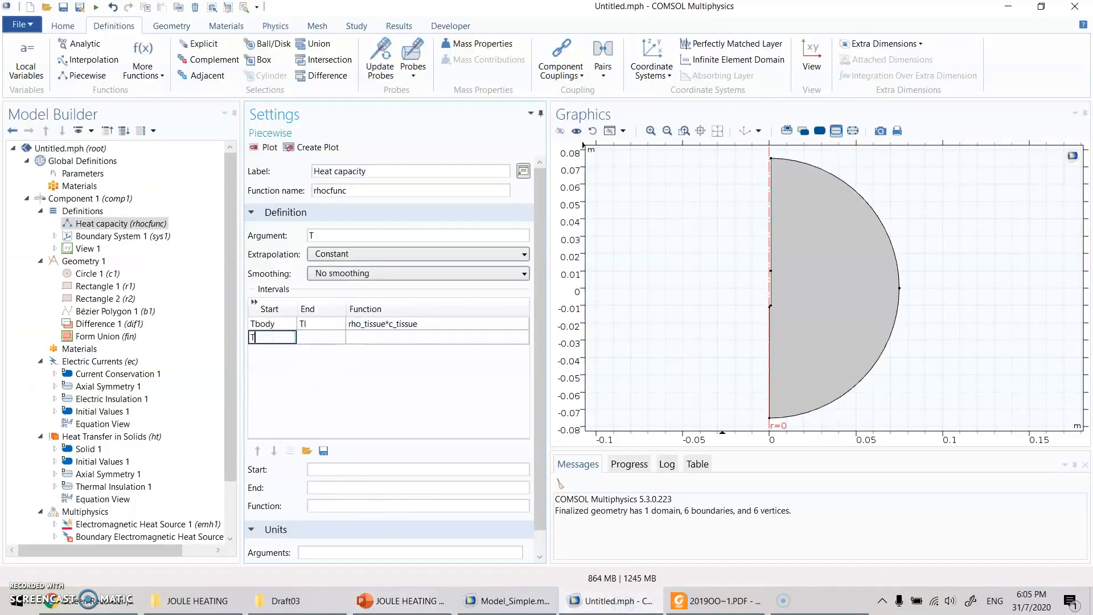
{"action": "type", "text": "l"}
{"action": "key", "text": "Tab"}
{"action": "type", "text": "T"}
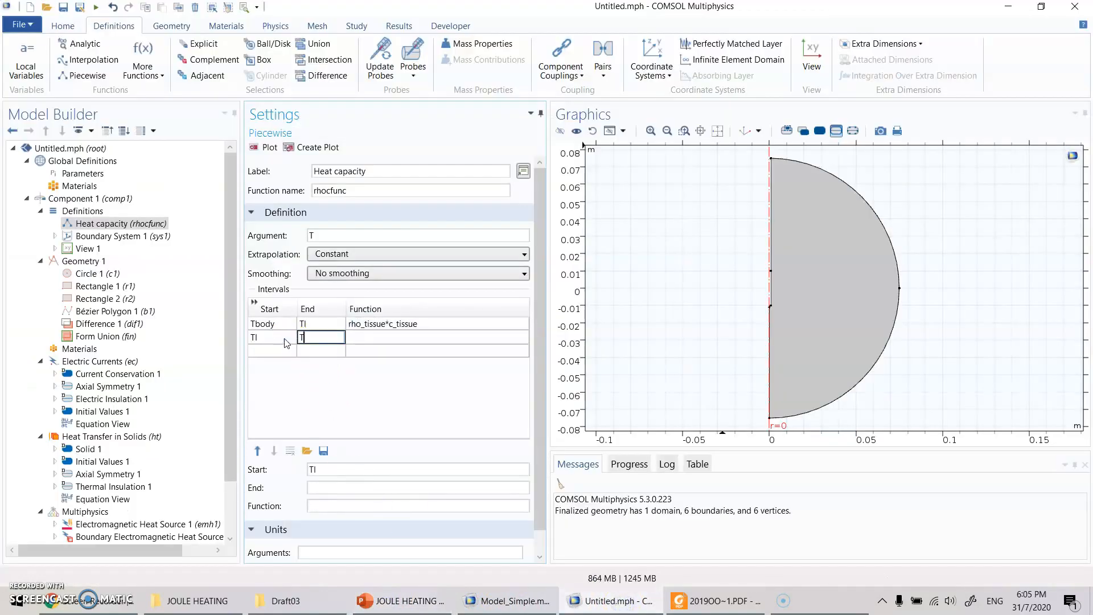
{"action": "type", "text": "u"}
{"action": "key", "text": "Return"}
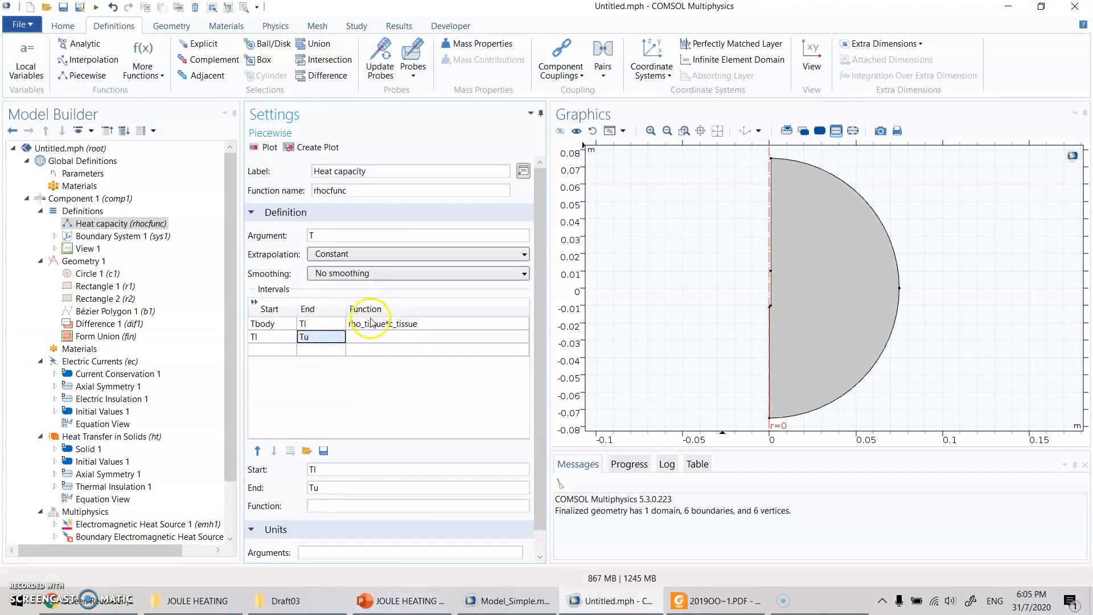
- Check the slide's heat capacity expression between Tl and Tu in PowerPoint, and open the second interval's function for editing in COMSOL
{"action": "left_click", "coordinate": [507, 611]}
{"action": "left_click", "coordinate": [409, 601]}
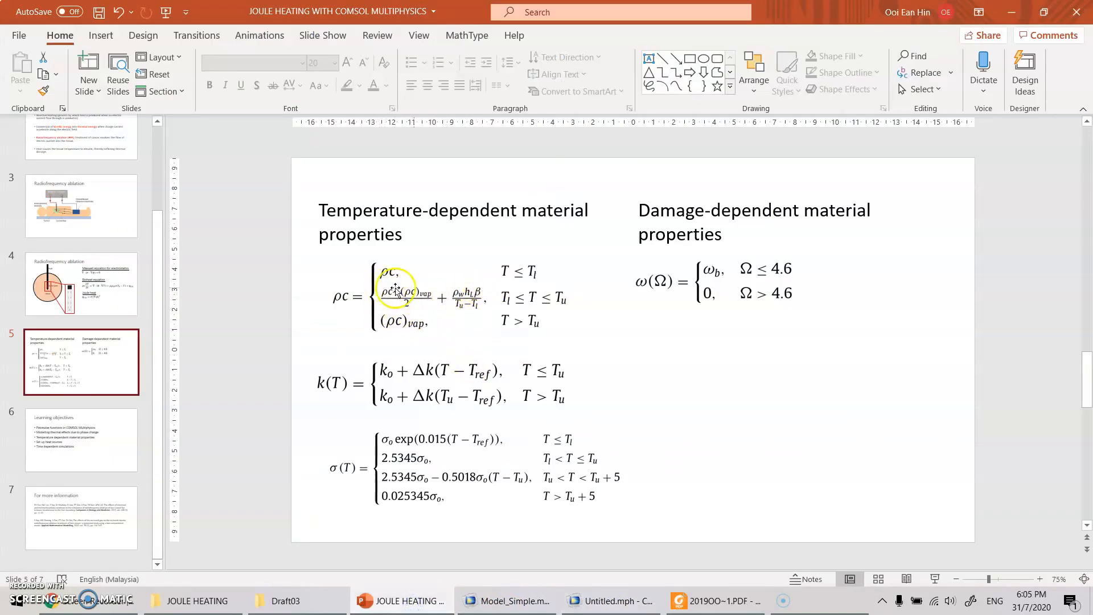
{"action": "left_click", "coordinate": [612, 600]}
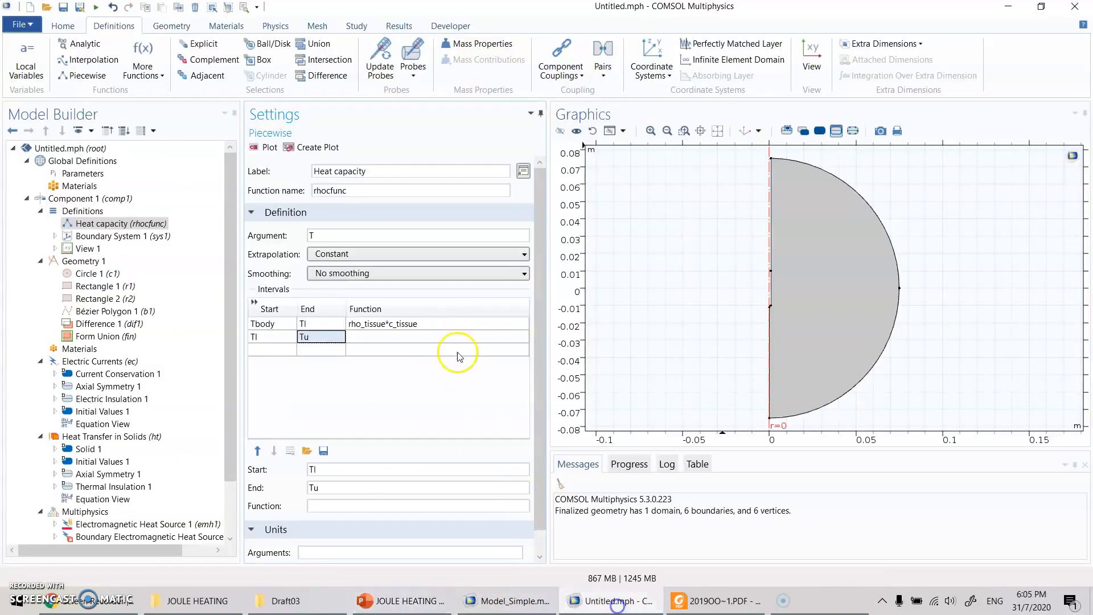
{"action": "left_click", "coordinate": [430, 337]}
{"action": "type", "text": "0."}
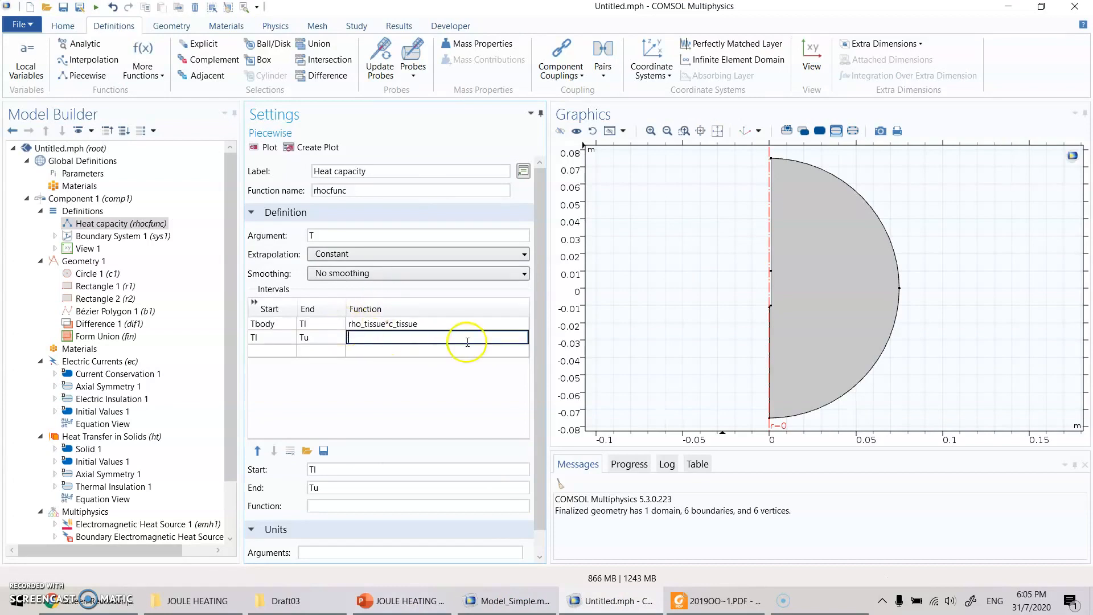
- Copy the Tl-to-Tu expression from Liver apparent heat capacity in Model_Simple.mph into the second rhocfunc interval's function in Untitled.mph
{"action": "left_click", "coordinate": [515, 601]}
{"action": "scroll", "coordinate": [122, 171], "scroll_direction": "up", "scroll_amount": 8}
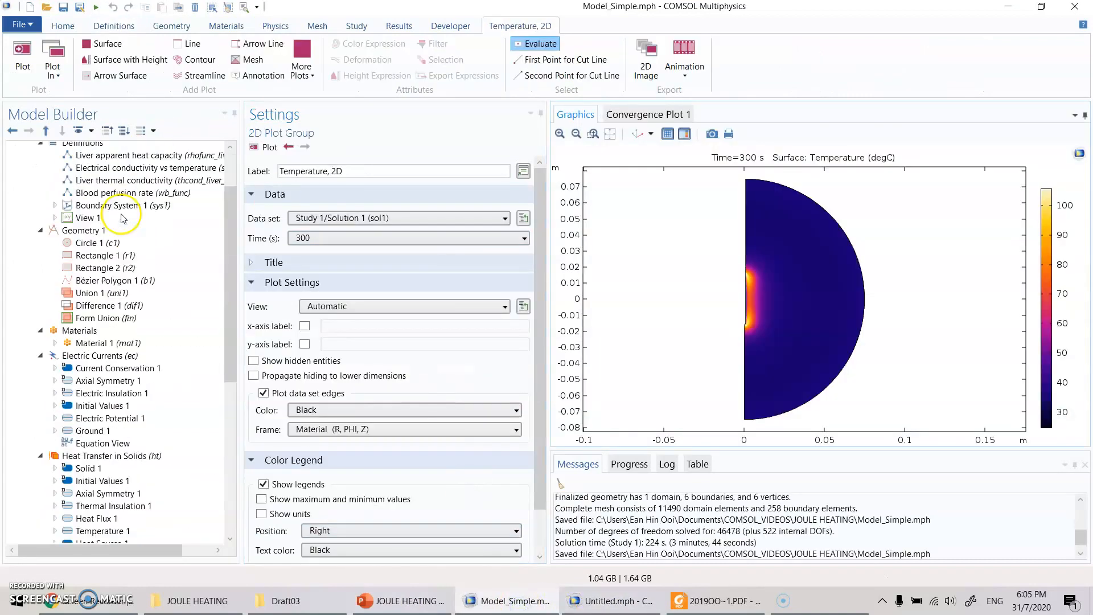
{"action": "left_click", "coordinate": [130, 166]}
{"action": "left_click", "coordinate": [130, 155]}
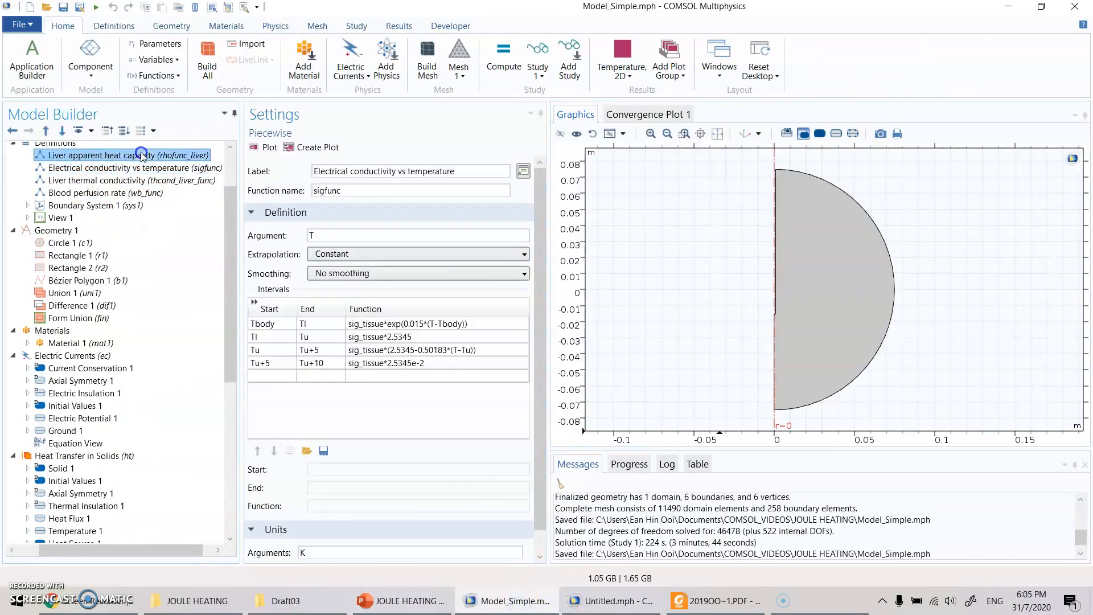
{"action": "left_click", "coordinate": [425, 337]}
{"action": "left_click", "coordinate": [436, 337]}
{"action": "left_click", "coordinate": [612, 602]}
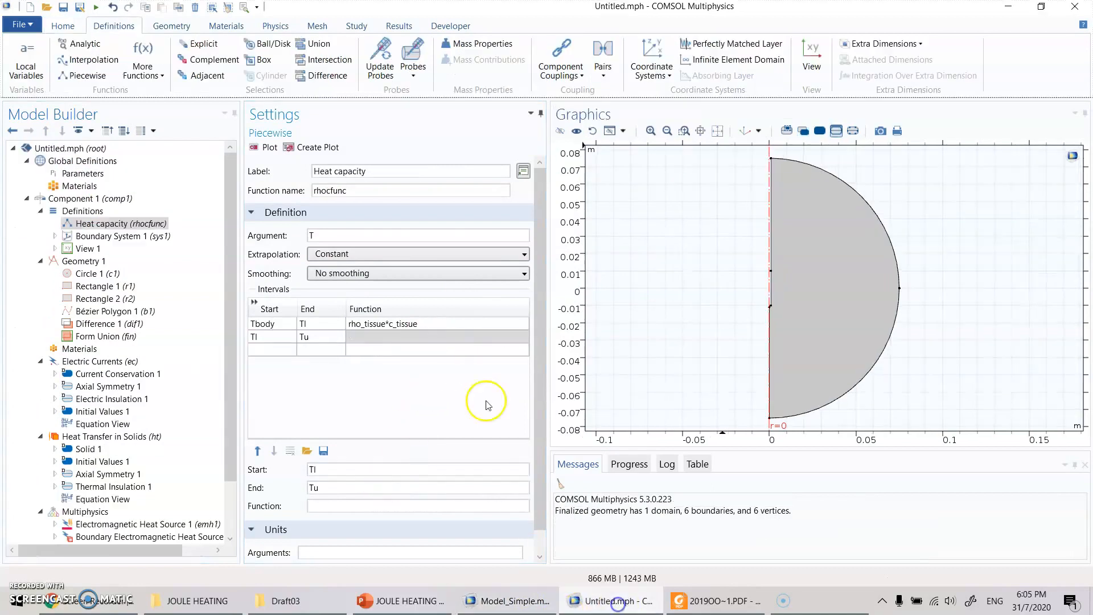
{"action": "left_click", "coordinate": [376, 338]}
{"action": "type", "text": "0.5*(rho_tissue*c_tissue+rhoc_vapor)+rho_water*hL*beta/(Tu-Tl)"}
{"action": "key", "text": "Return"}
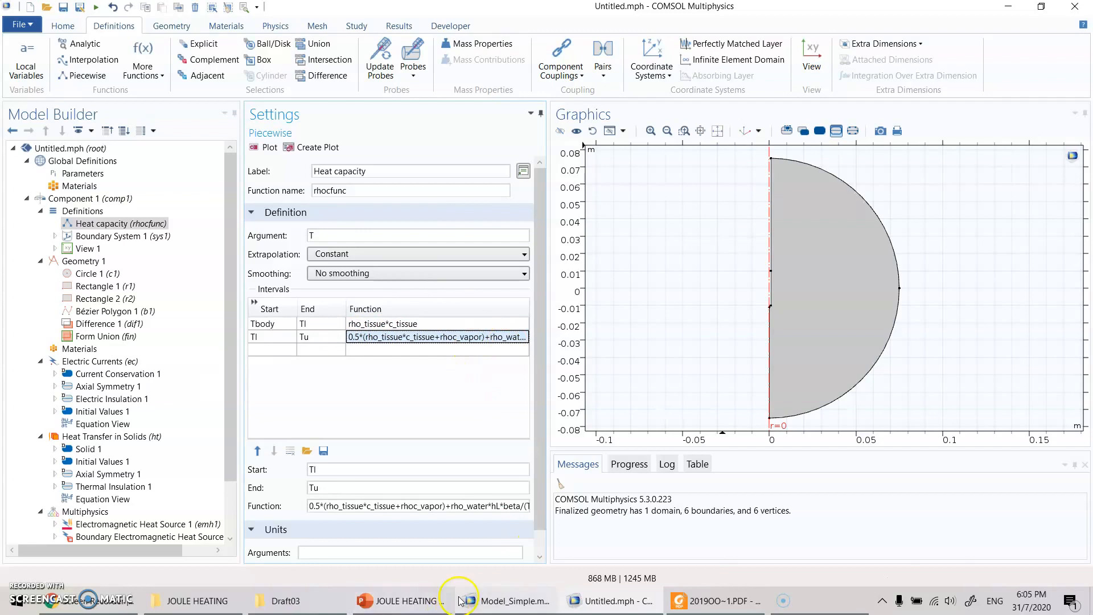
- Consult the slide's last temperature range in PowerPoint, and add a third rhocfunc interval from Tu to Tu+5 in COMSOL
{"action": "left_click", "coordinate": [392, 607]}
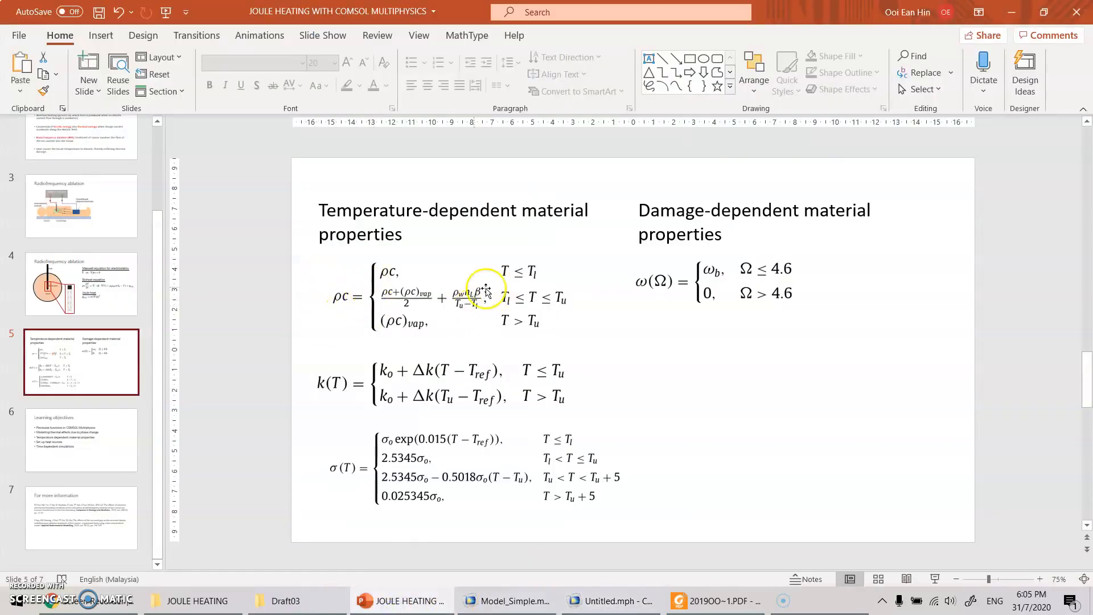
{"action": "left_click", "coordinate": [583, 608]}
{"action": "left_click", "coordinate": [281, 352]}
{"action": "type", "text": "T"}
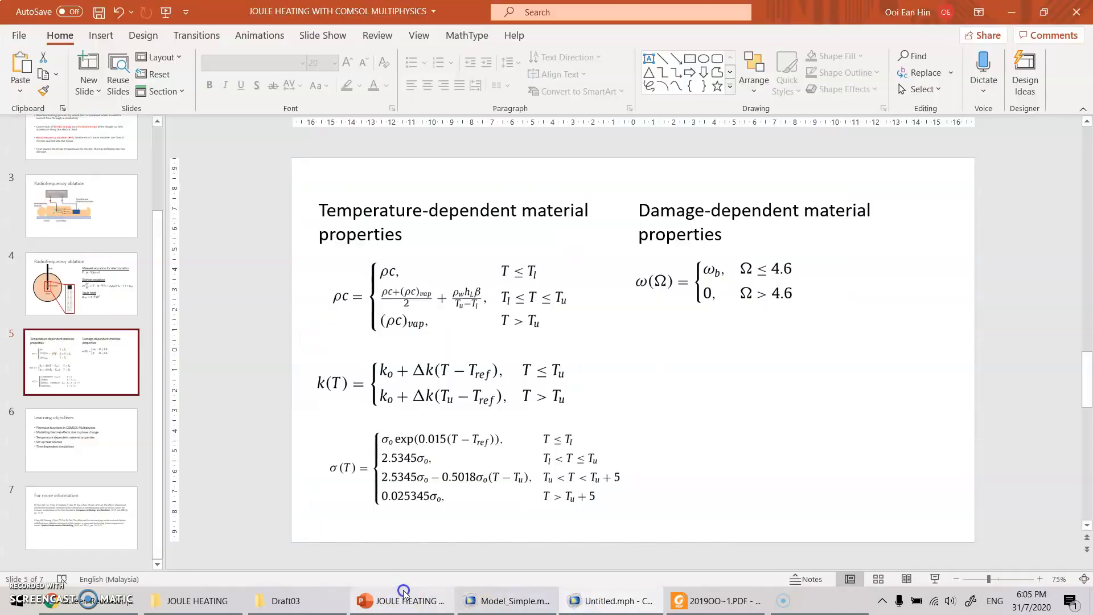
{"action": "left_click", "coordinate": [401, 601]}
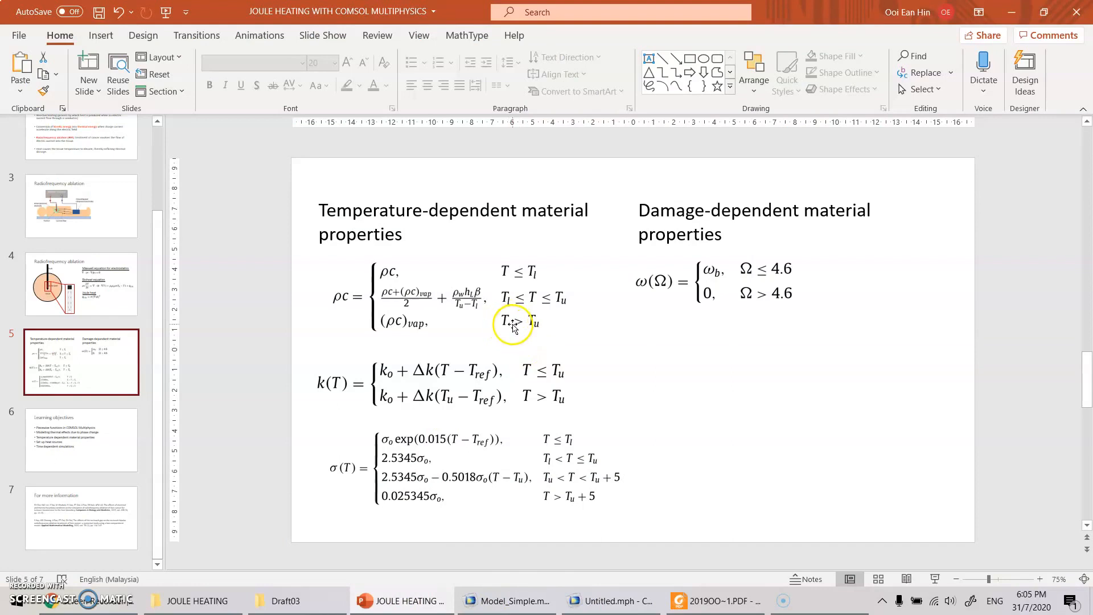
{"action": "left_click", "coordinate": [595, 605]}
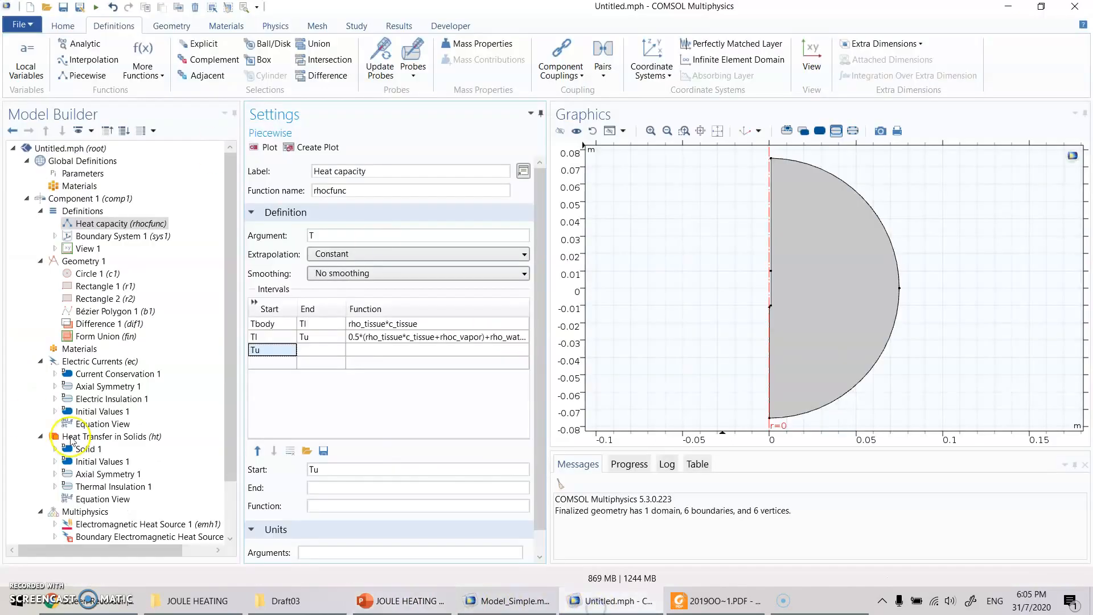
{"action": "left_click", "coordinate": [311, 351]}
{"action": "type", "text": "Tu"}
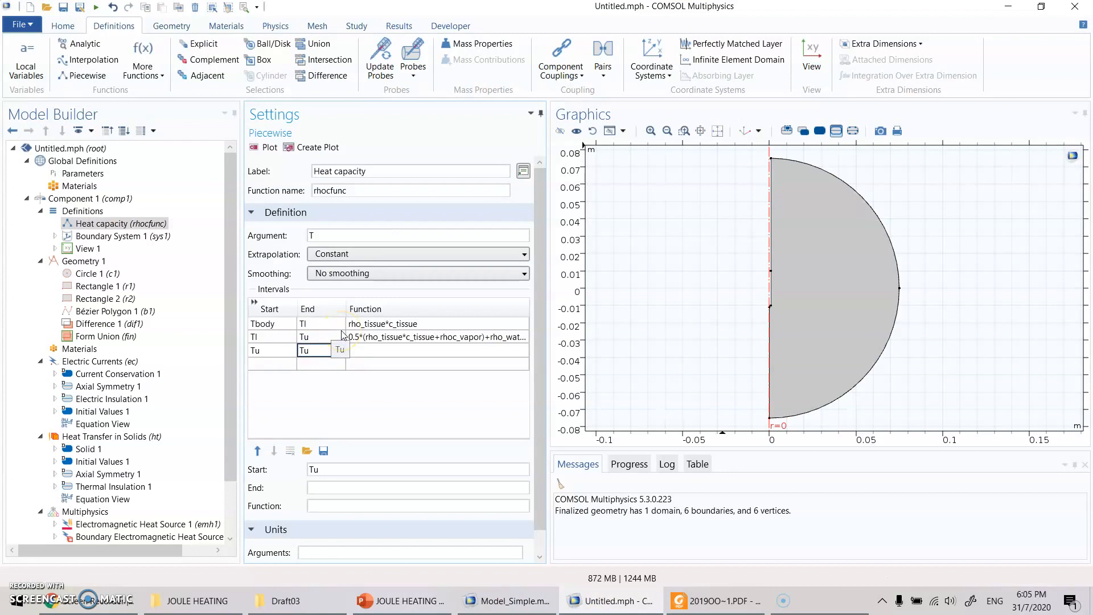
{"action": "type", "text": "+5"}
{"action": "key", "text": "Return"}
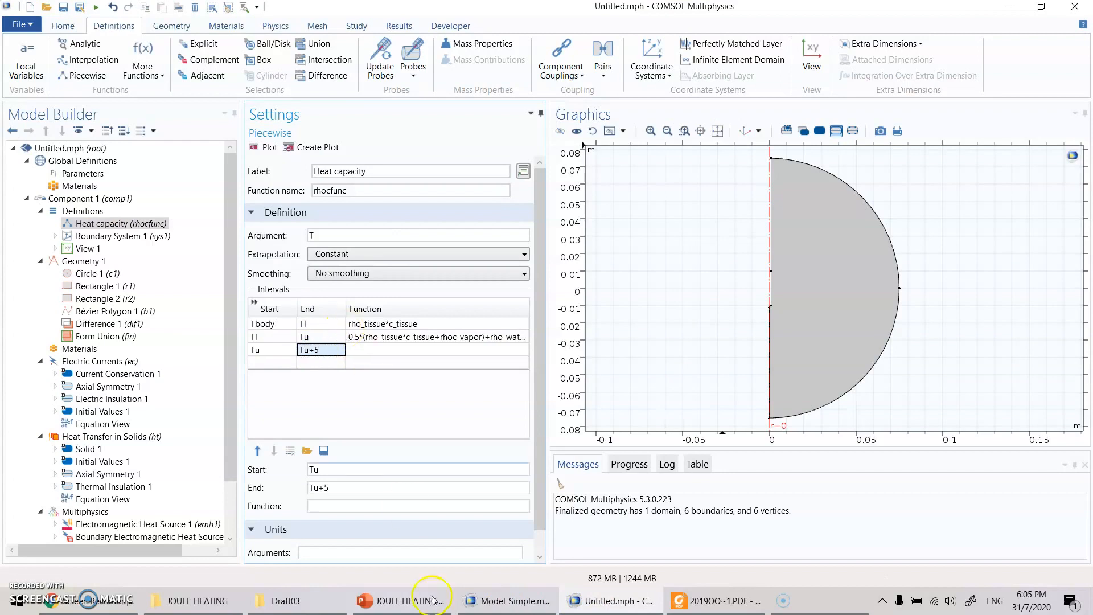
- Consult the slide's heat capacity term above Tu in PowerPoint, and re-enter Tu+5 as the third rhocfunc interval's end in COMSOL
{"action": "left_click", "coordinate": [401, 600]}
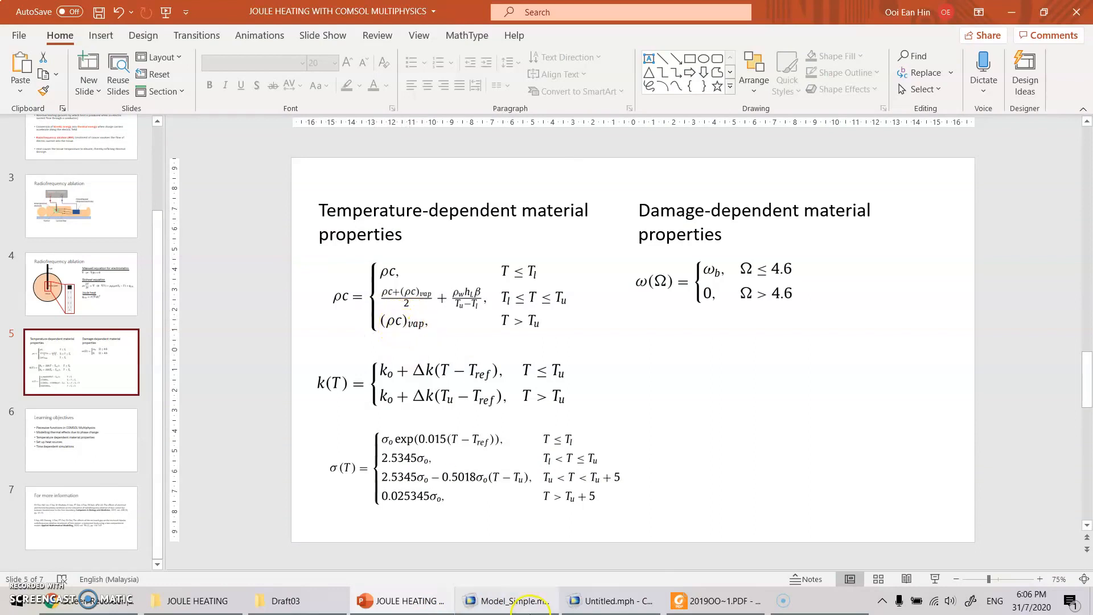
{"action": "left_click", "coordinate": [608, 601]}
{"action": "type", "text": "rho"}
{"action": "key", "text": "BackSpace"}
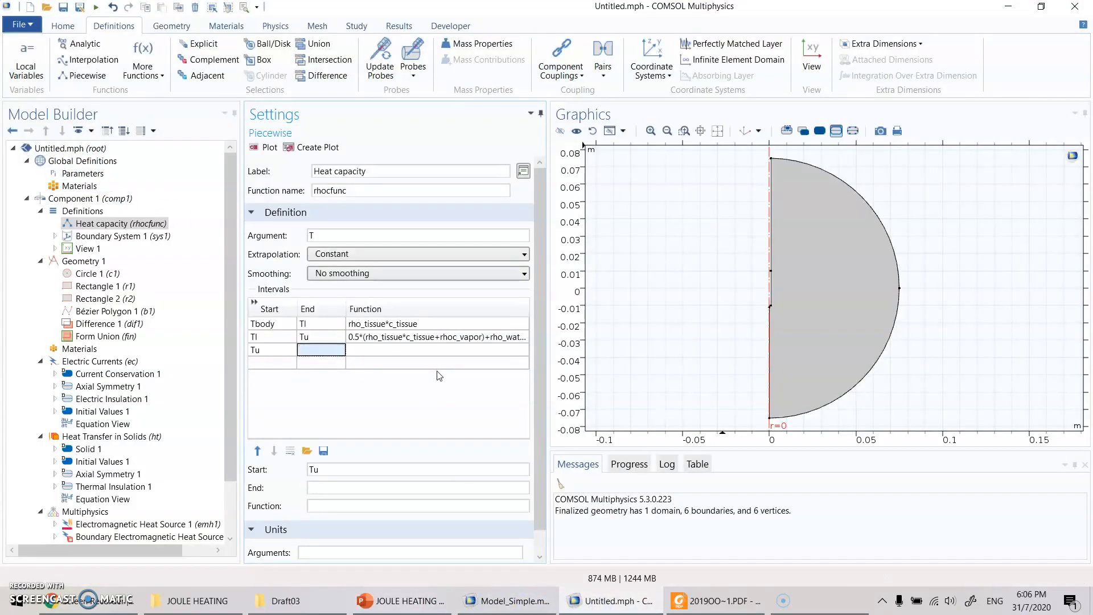
{"action": "type", "text": "Tu+5"}
{"action": "key", "text": "Return"}
- Look up the name of the vapour heat capacity parameter in the global parameters
{"action": "left_click", "coordinate": [94, 173]}
{"action": "left_click", "coordinate": [335, 320]}
{"action": "scroll", "coordinate": [336, 322], "scroll_direction": "down", "scroll_amount": 5}
{"action": "scroll", "coordinate": [336, 321], "scroll_direction": "down", "scroll_amount": 2}
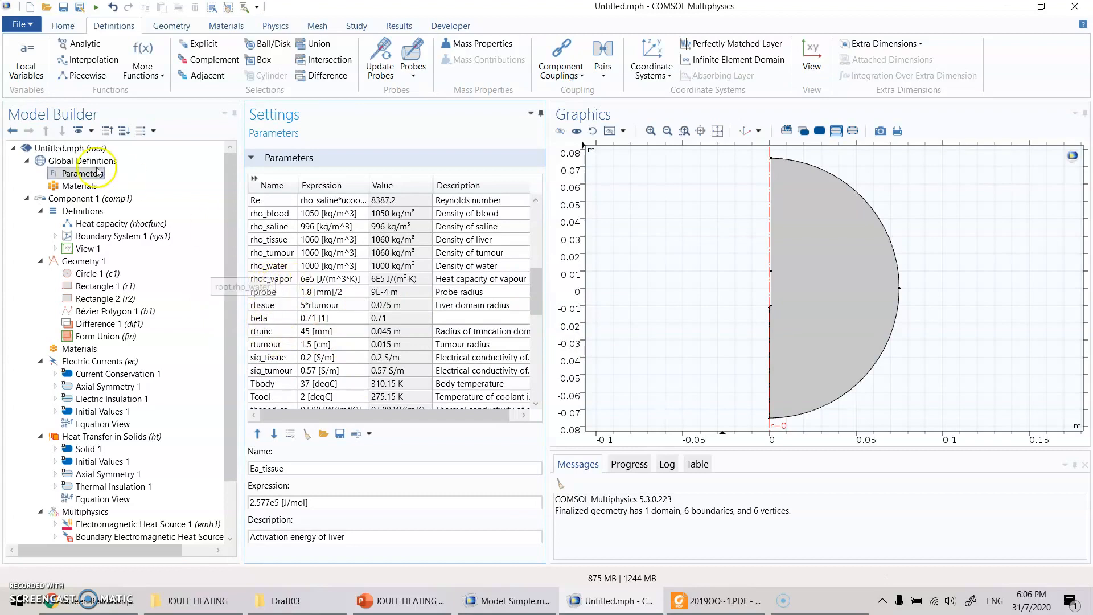
- Set the function of the third rhocfunc interval to rhoc_vapor
{"action": "left_click", "coordinate": [121, 223]}
{"action": "left_click", "coordinate": [374, 353]}
{"action": "type", "text": "rhoc_va"}
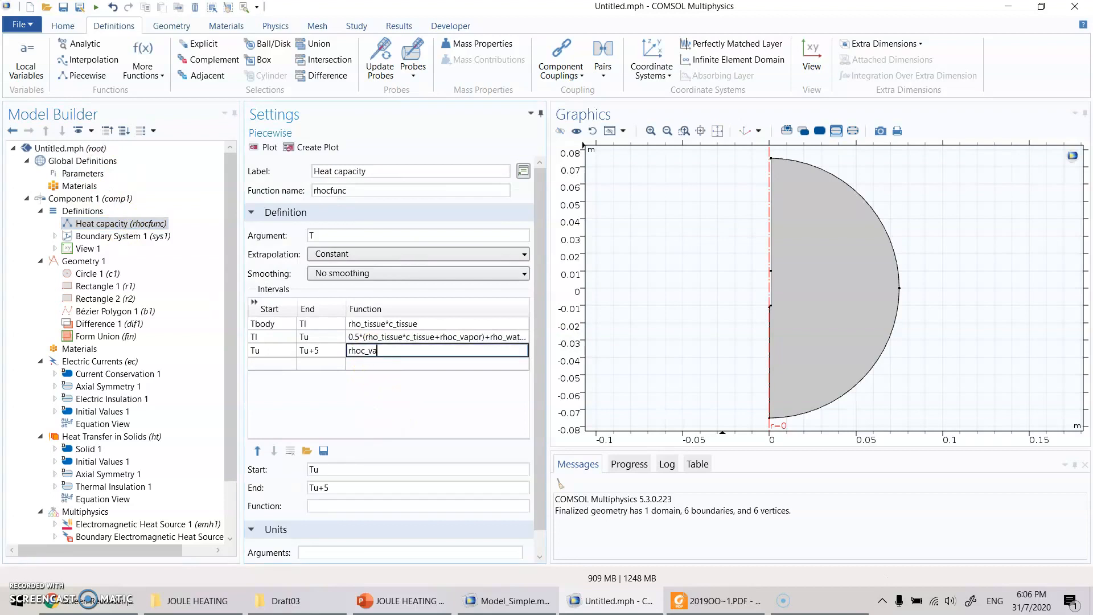
{"action": "type", "text": "por"}
{"action": "key", "text": "Return"}
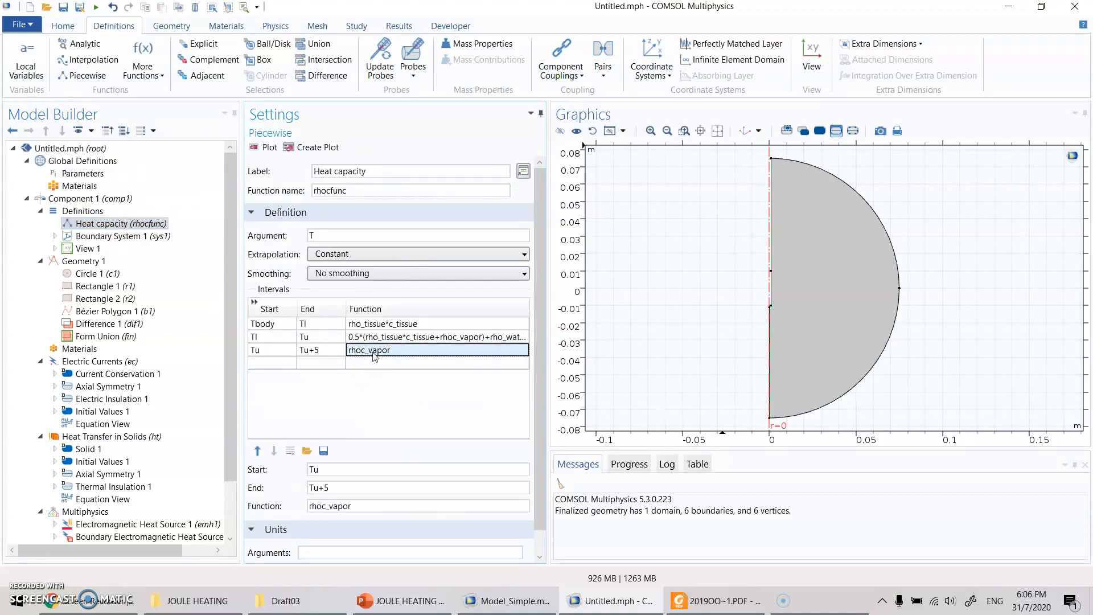
- Set rhocfunc's argument unit to K and its function unit to J/(kg*K)
{"action": "scroll", "coordinate": [342, 398], "scroll_direction": "down", "scroll_amount": 1}
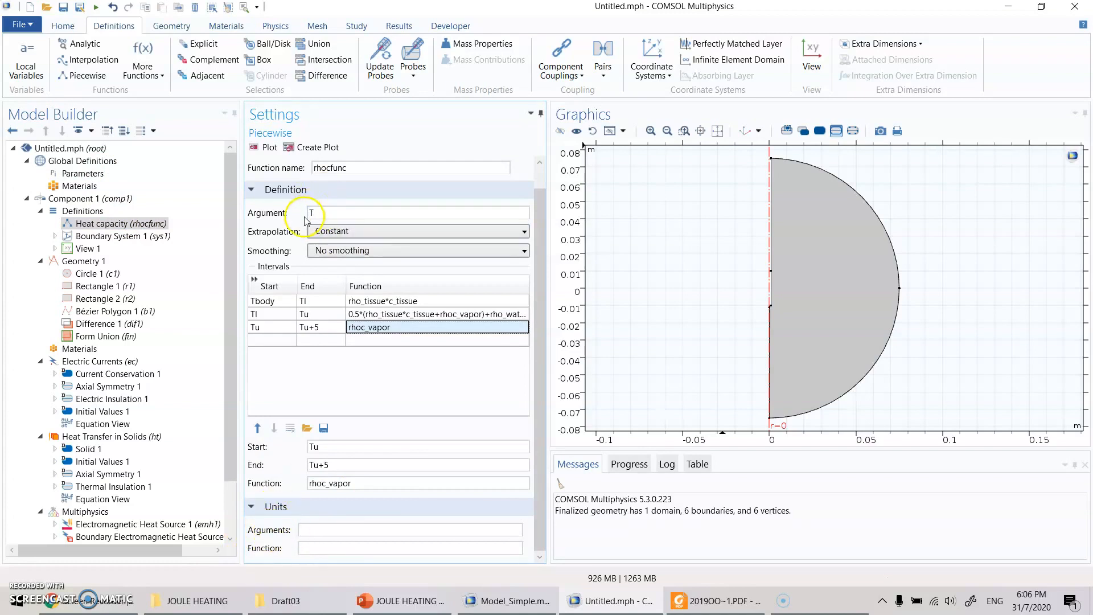
{"action": "left_click", "coordinate": [320, 530]}
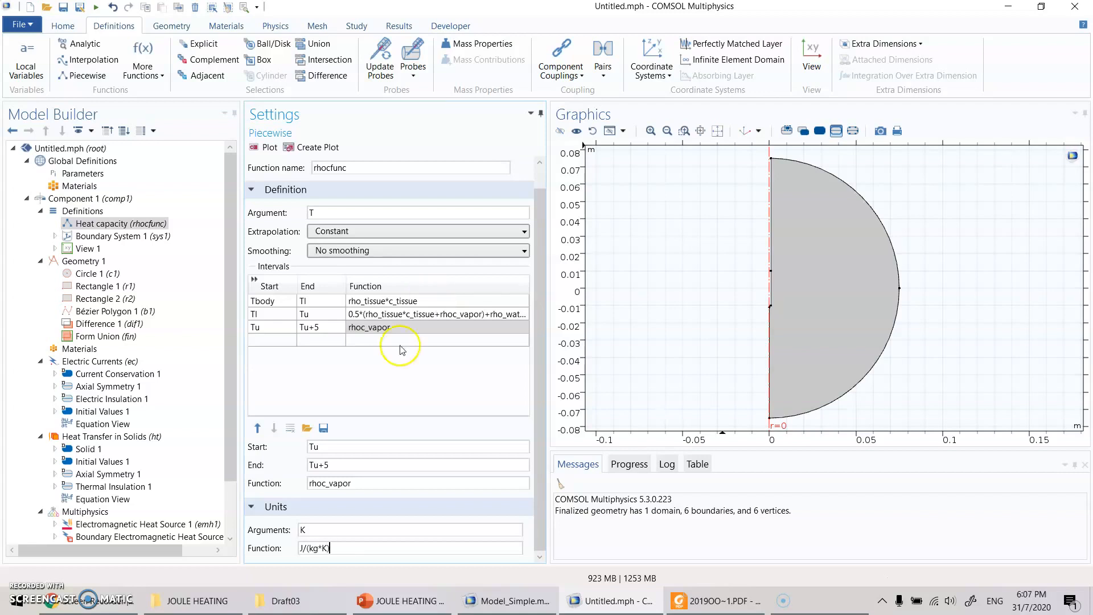
{"action": "left_click", "coordinate": [315, 548]}
{"action": "left_click", "coordinate": [72, 375]}
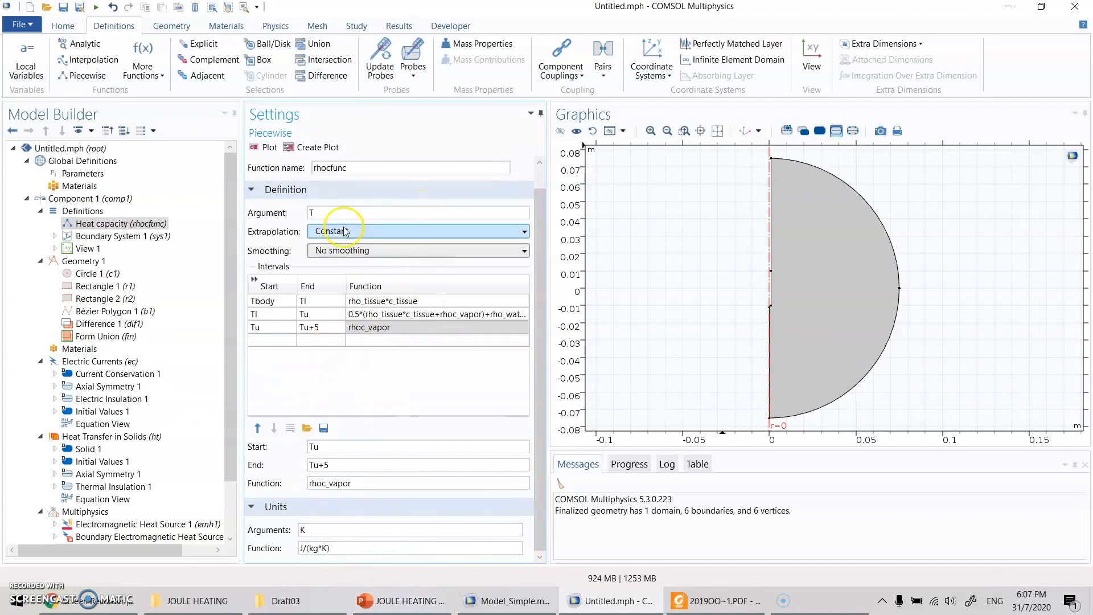
- Plot the heat capacity function rhocfunc and keep its extrapolation set to Constant
{"action": "scroll", "coordinate": [364, 194], "scroll_direction": "up", "scroll_amount": 1}
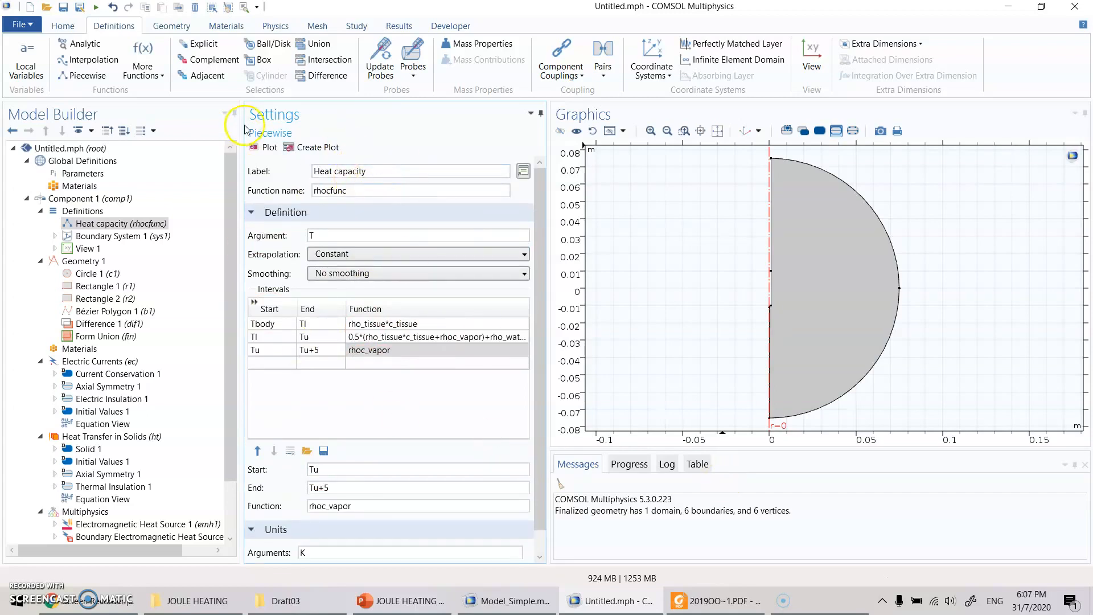
{"action": "left_click", "coordinate": [254, 147]}
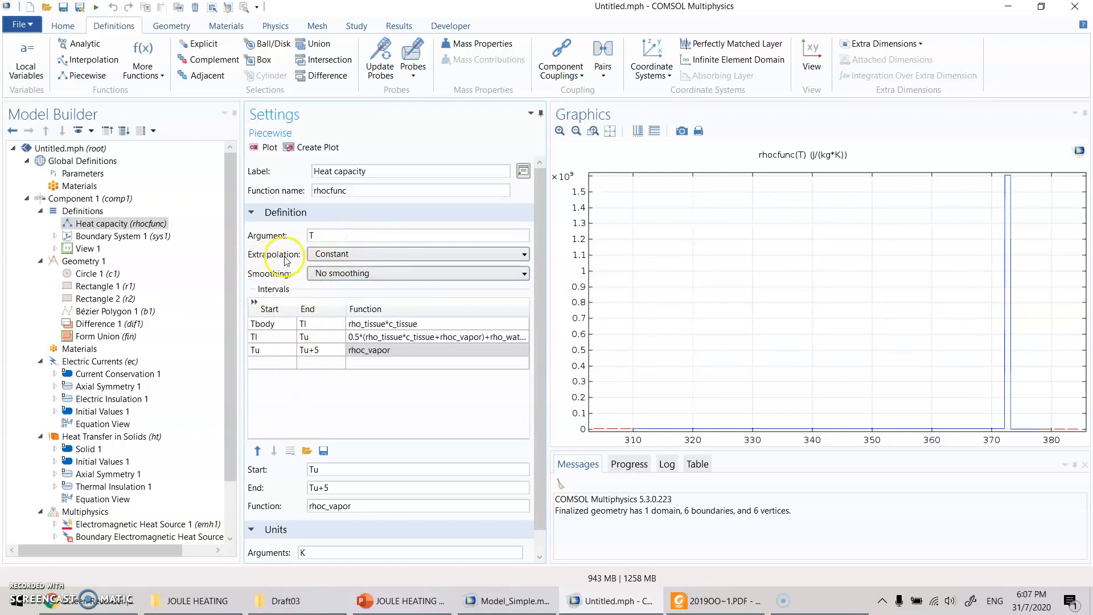
{"action": "left_click", "coordinate": [355, 258]}
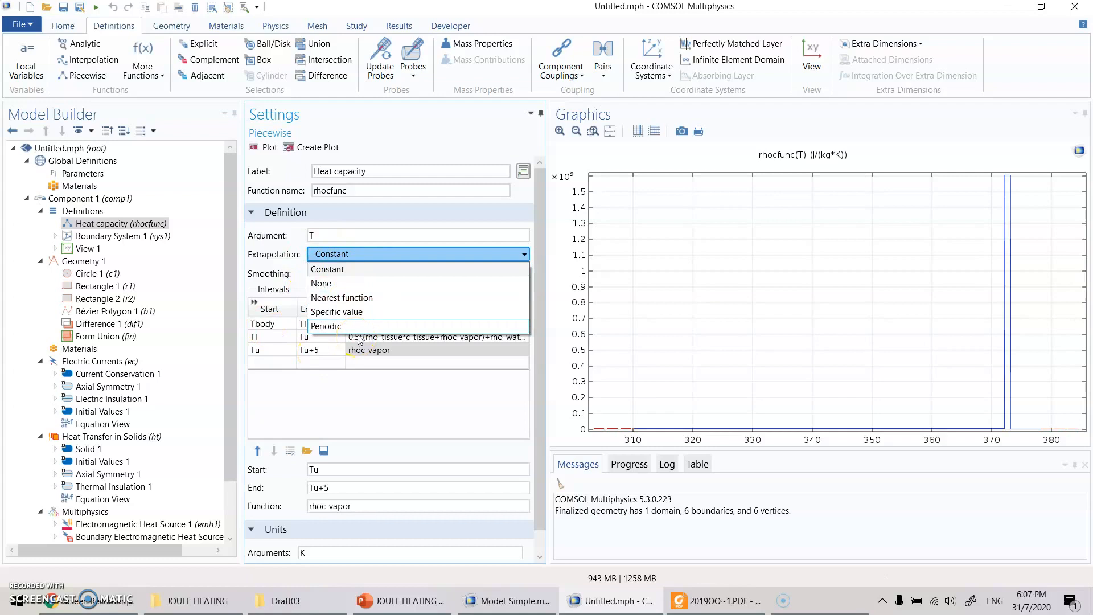
{"action": "left_click", "coordinate": [356, 271]}
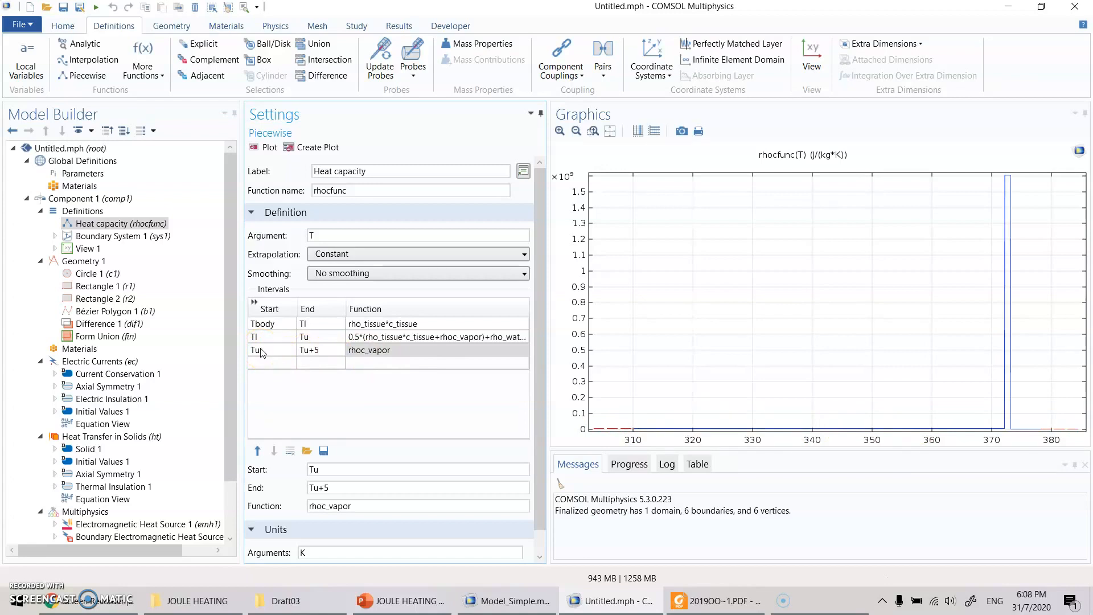
{"action": "left_click", "coordinate": [312, 350]}
- Try Continuous function smoothing on rhocfunc and plot it, then restore No smoothing and replot
{"action": "left_click", "coordinate": [349, 275]}
{"action": "left_click", "coordinate": [410, 302]}
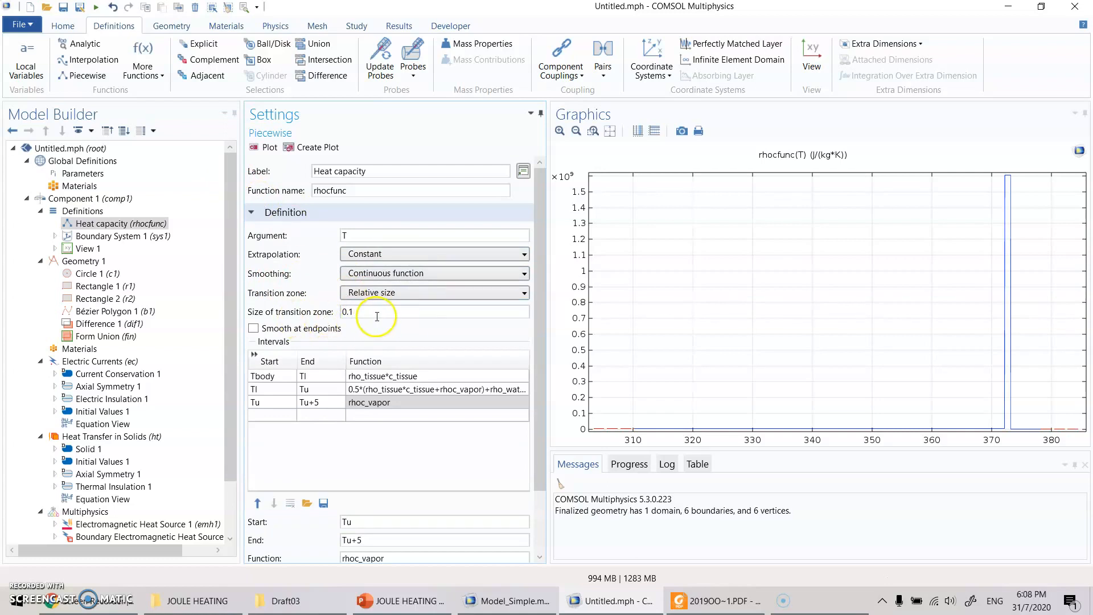
{"action": "left_click", "coordinate": [262, 147]}
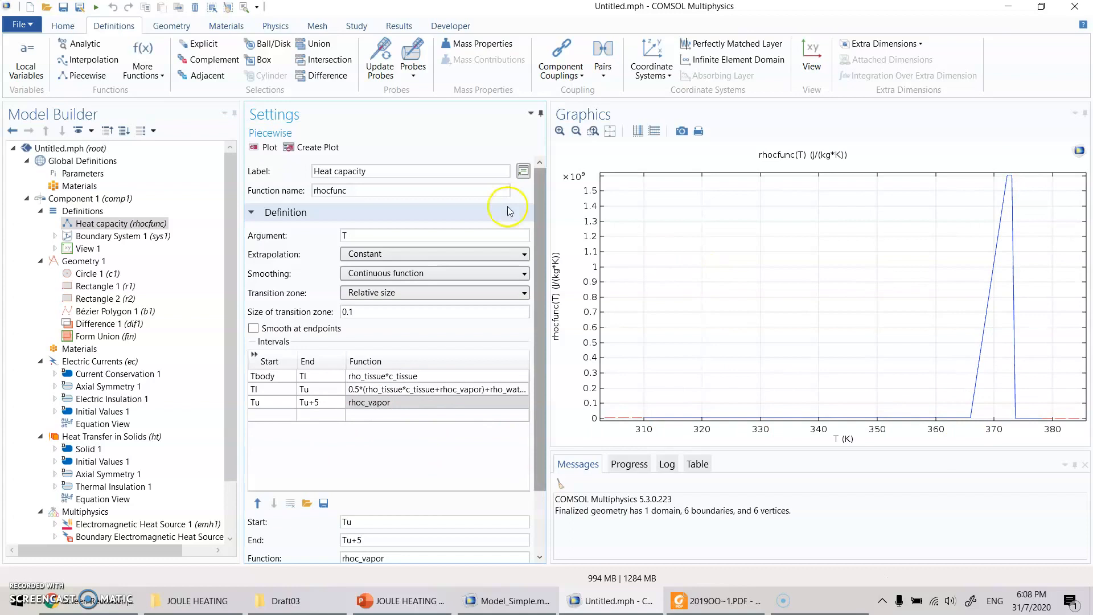
{"action": "left_click", "coordinate": [369, 275]}
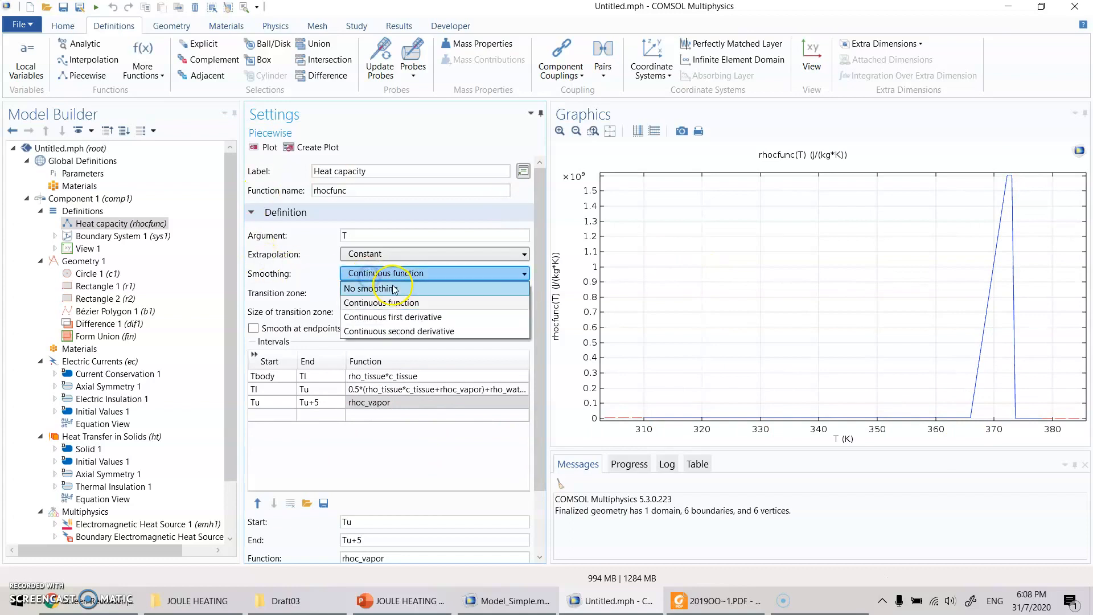
{"action": "left_click", "coordinate": [393, 289]}
{"action": "left_click", "coordinate": [266, 147]}
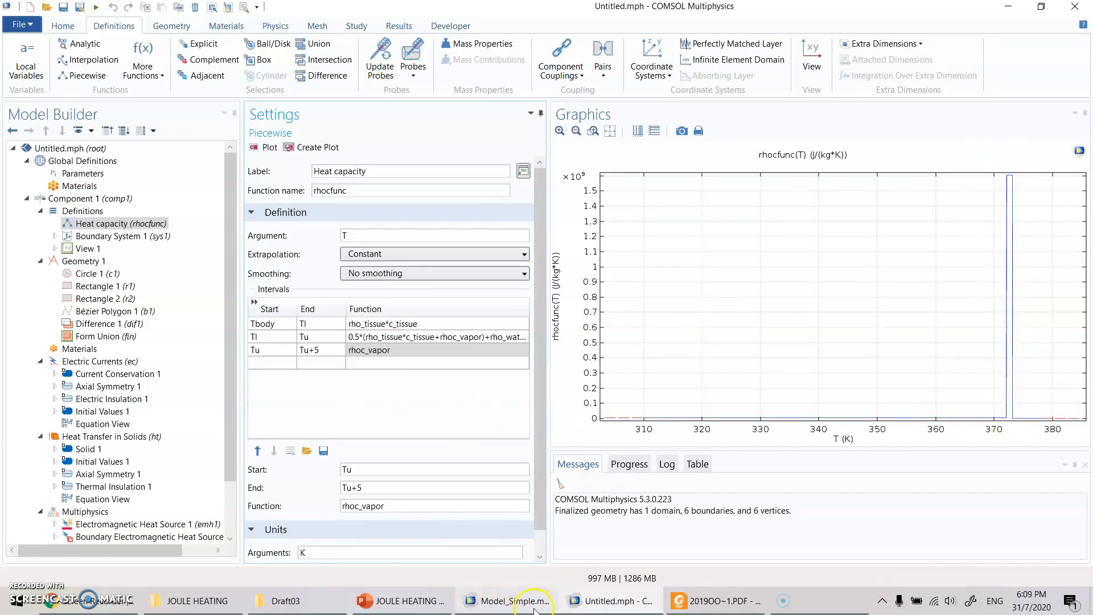
- Add a piecewise function to the component's definitions, labelled Thermal conductivity and named thcond_func, with T as its argument
{"action": "left_click", "coordinate": [405, 602]}
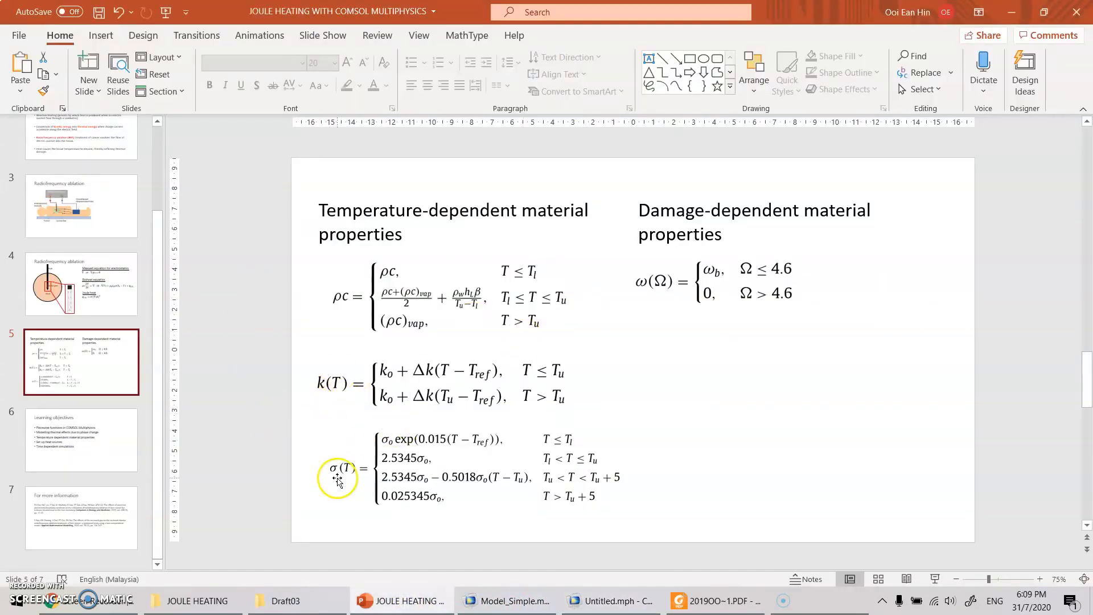
{"action": "left_click", "coordinate": [610, 602]}
{"action": "right_click", "coordinate": [85, 216]}
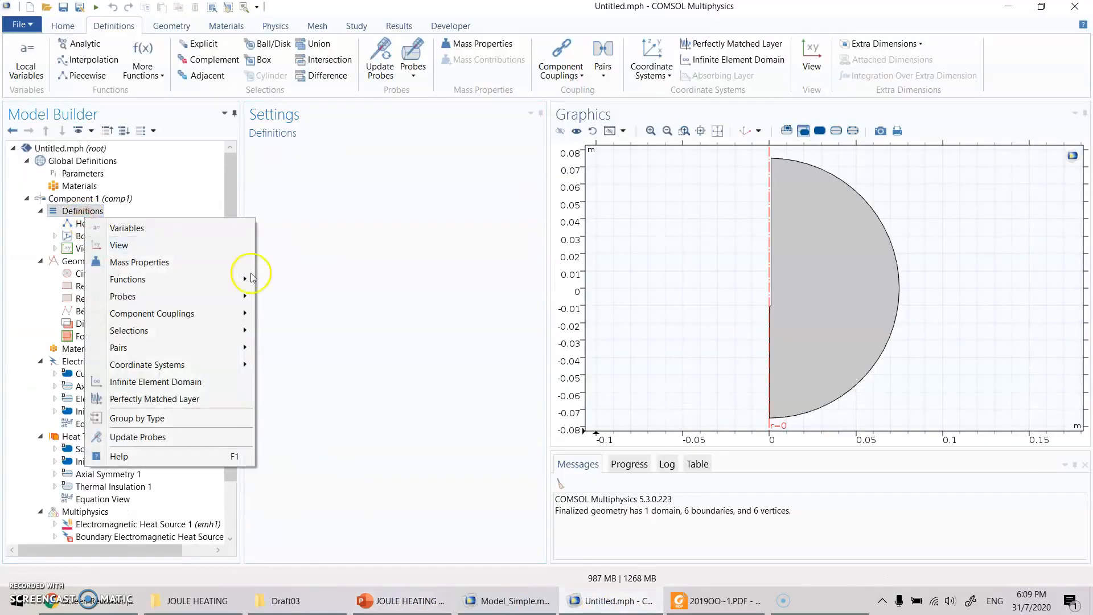
{"action": "mouse_move", "coordinate": [239, 279]}
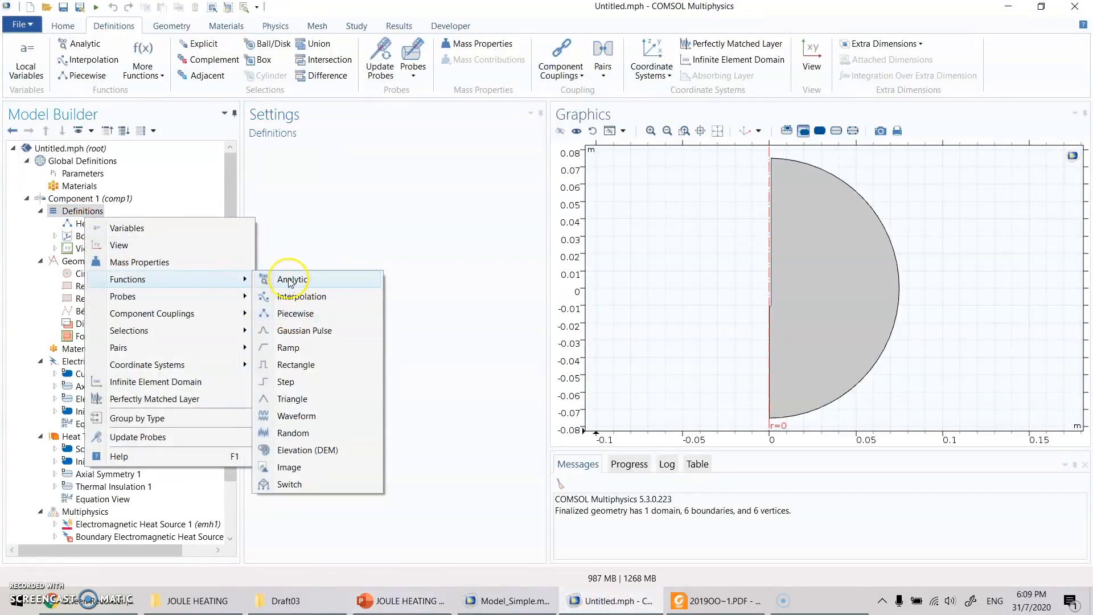
{"action": "left_click", "coordinate": [294, 313]}
{"action": "type", "text": "Thermal conductivity"}
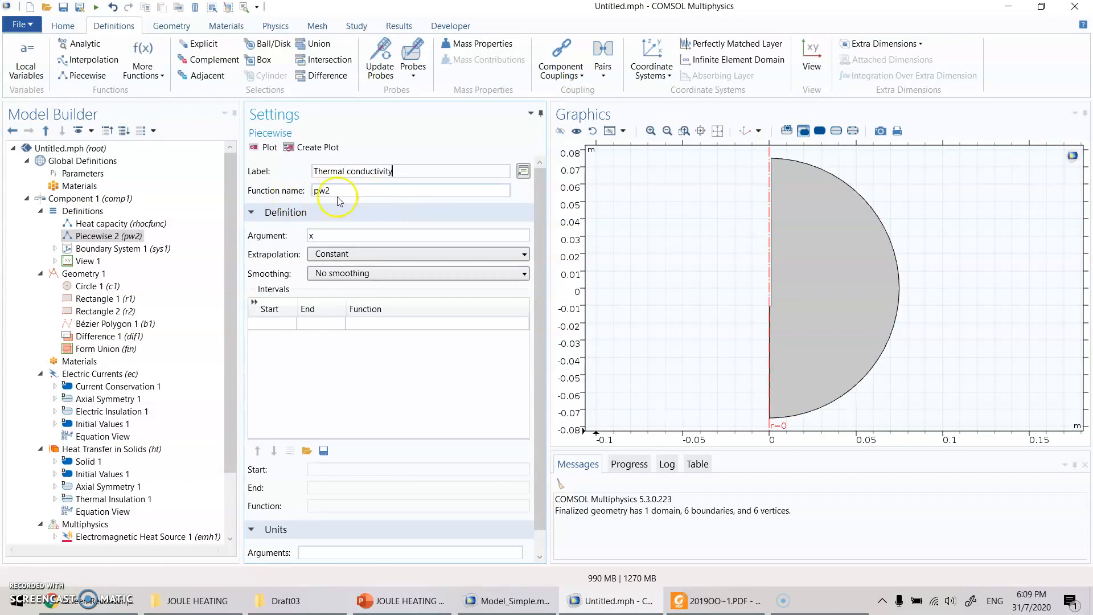
{"action": "double_click", "coordinate": [323, 191]}
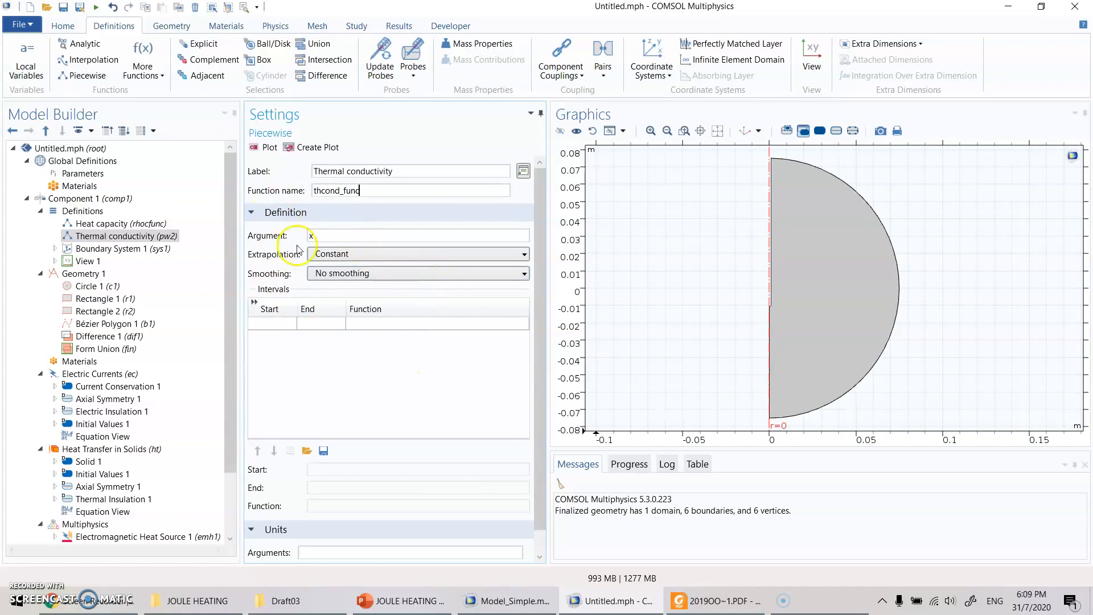
{"action": "left_click", "coordinate": [348, 236]}
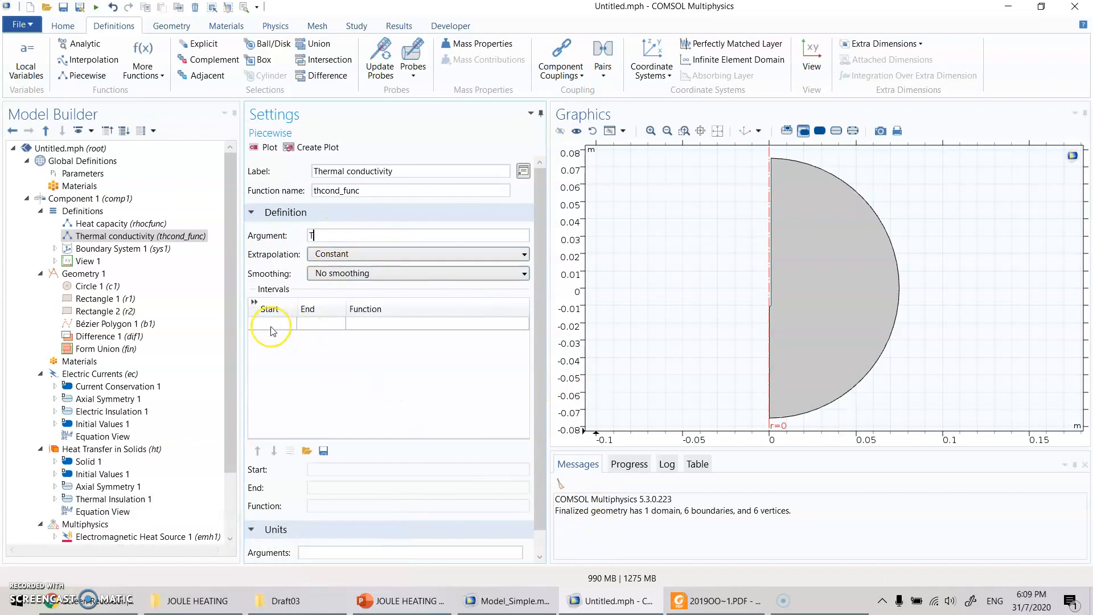
- Consult the k(T) temperature ranges on the PowerPoint slide, and define thcond_func's first interval in COMSOL from Tbody to Tu
{"action": "left_click", "coordinate": [379, 602]}
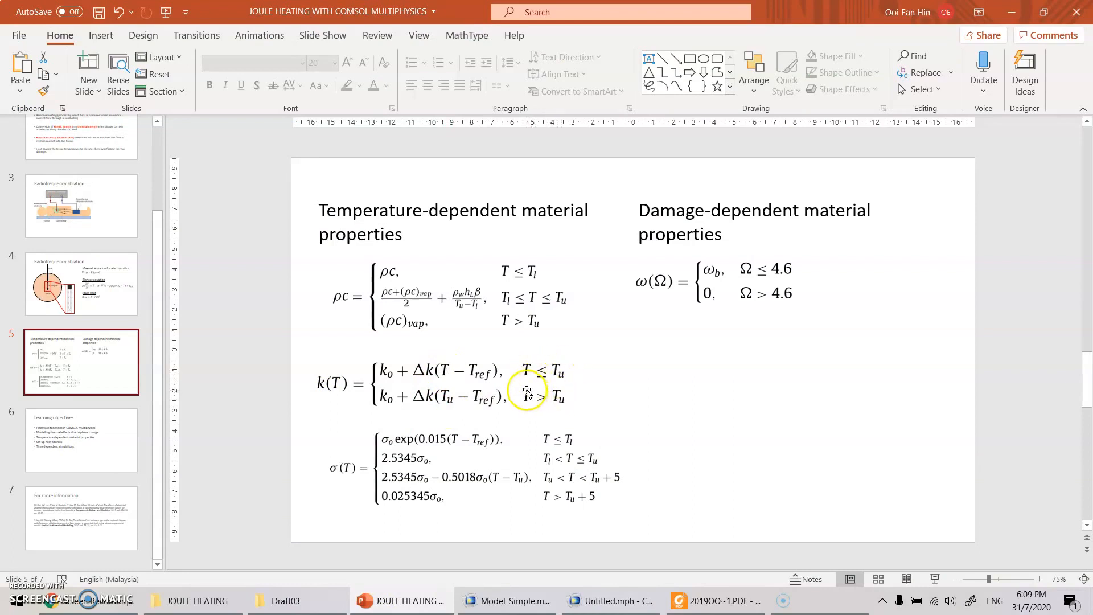
{"action": "left_click", "coordinate": [608, 600]}
{"action": "left_click", "coordinate": [276, 323]}
{"action": "type", "text": "Tbody"}
{"action": "key", "text": "Tab"}
{"action": "type", "text": "Tu"}
{"action": "key", "text": "Tab"}
- Copy thcond_tissue+delta_thcond*(T-Tbody) from Model_Simple.mph's liver thermal conductivity into the function of thcond_func's first interval in Untitled.mph
{"action": "left_click", "coordinate": [516, 601]}
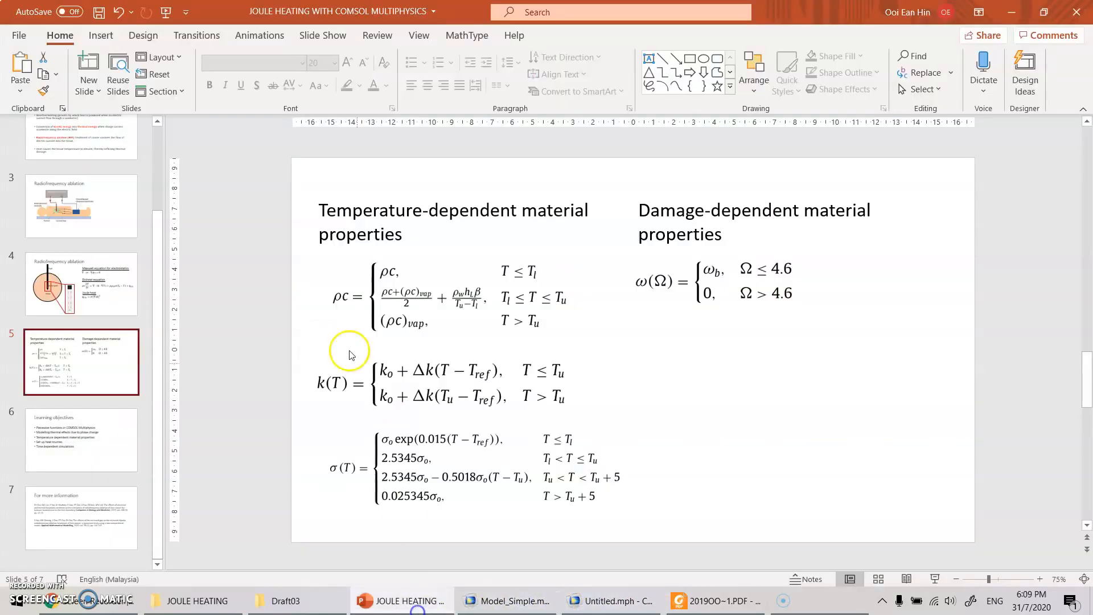
{"action": "left_click", "coordinate": [398, 600]}
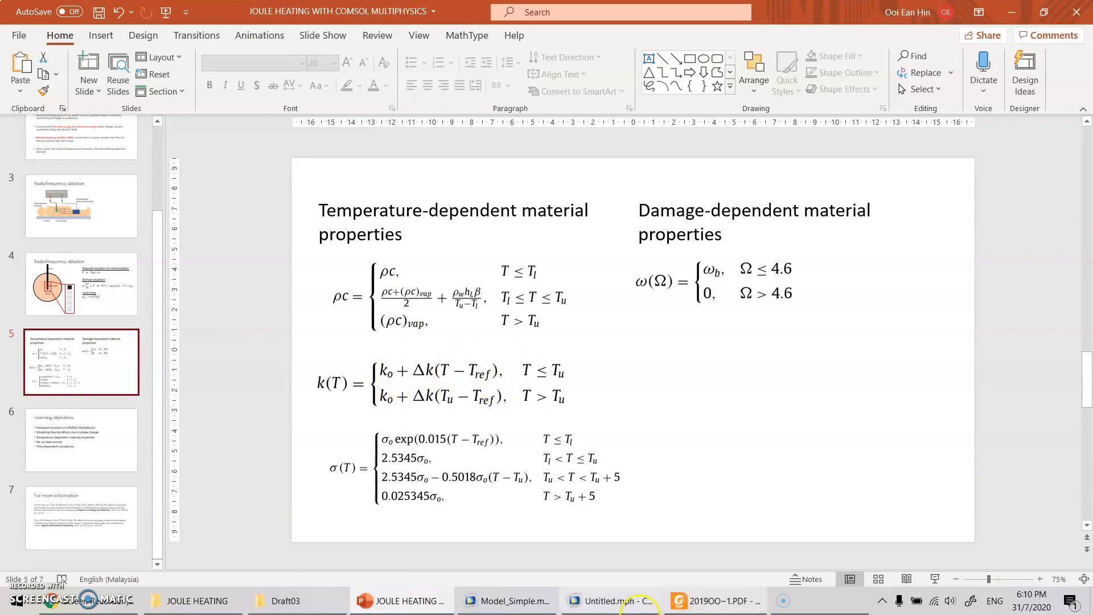
{"action": "left_click", "coordinate": [504, 601]}
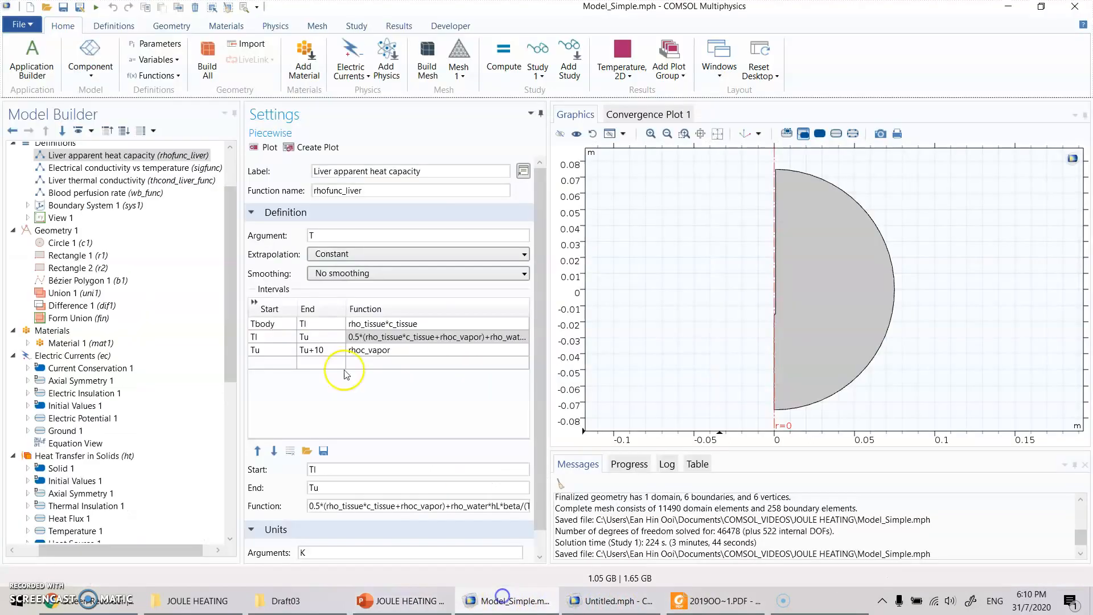
{"action": "left_click", "coordinate": [125, 180]}
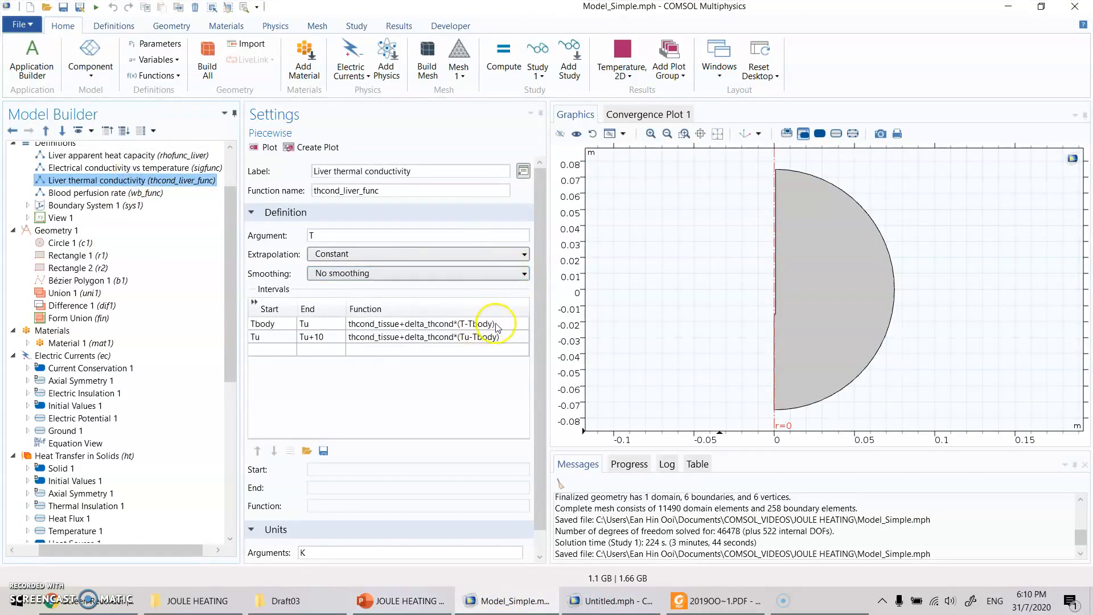
{"action": "double_click", "coordinate": [496, 324]}
{"action": "key", "text": "ctrl+c"}
{"action": "left_click", "coordinate": [609, 601]}
{"action": "double_click", "coordinate": [367, 323]}
{"action": "key", "text": "ctrl+v"}
{"action": "key", "text": "Return"}
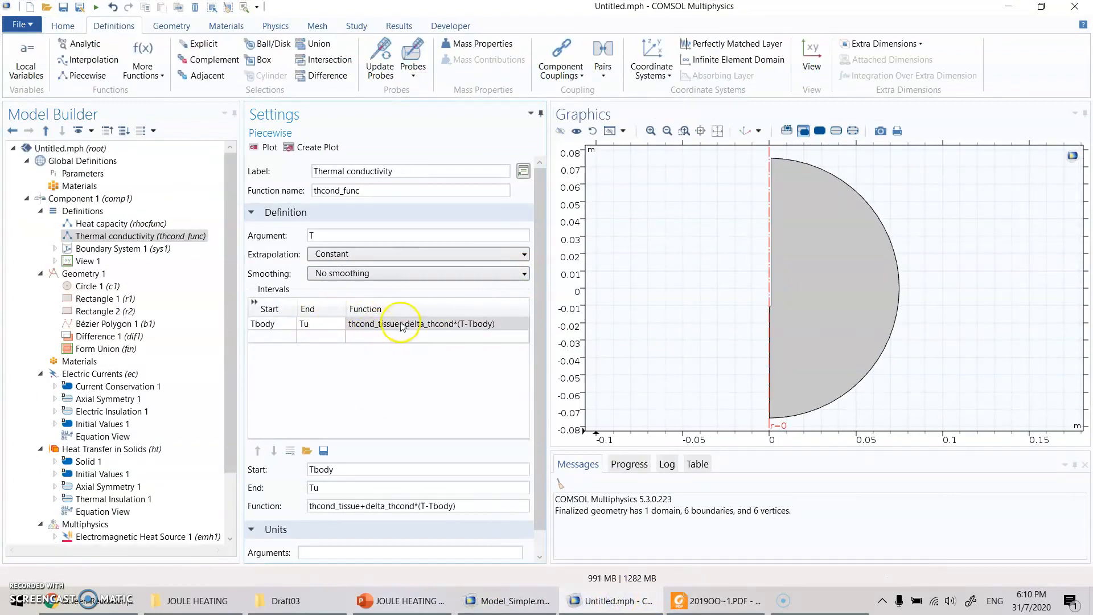
- Compare the k(T) expression on the PowerPoint slide with thcond_func, and add a second interval in COMSOL from Tu to Tu+5
{"action": "left_click", "coordinate": [402, 601]}
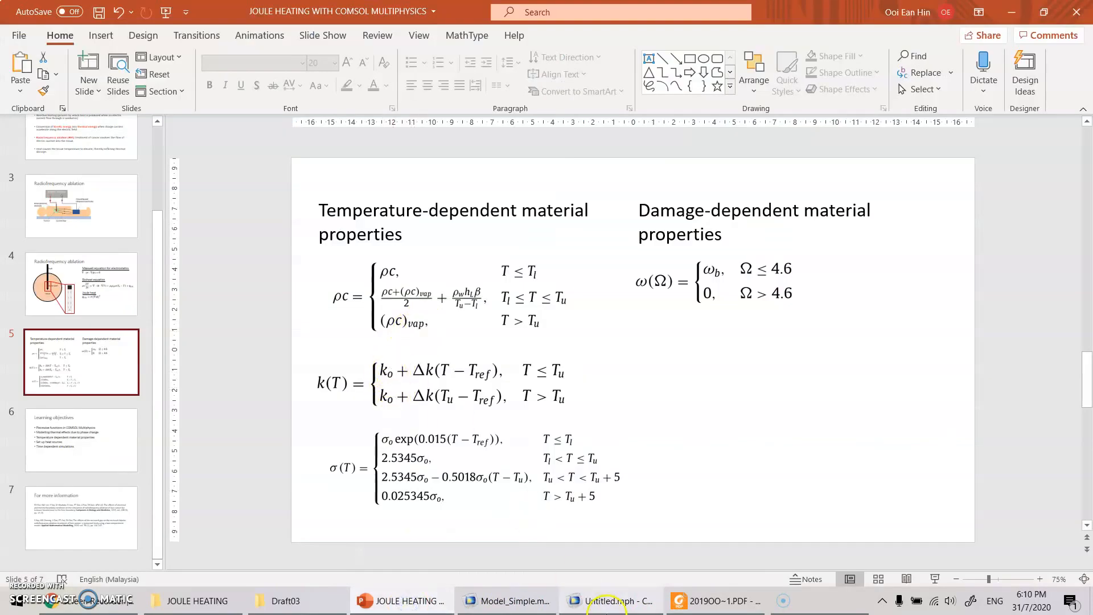
{"action": "left_click", "coordinate": [609, 601]}
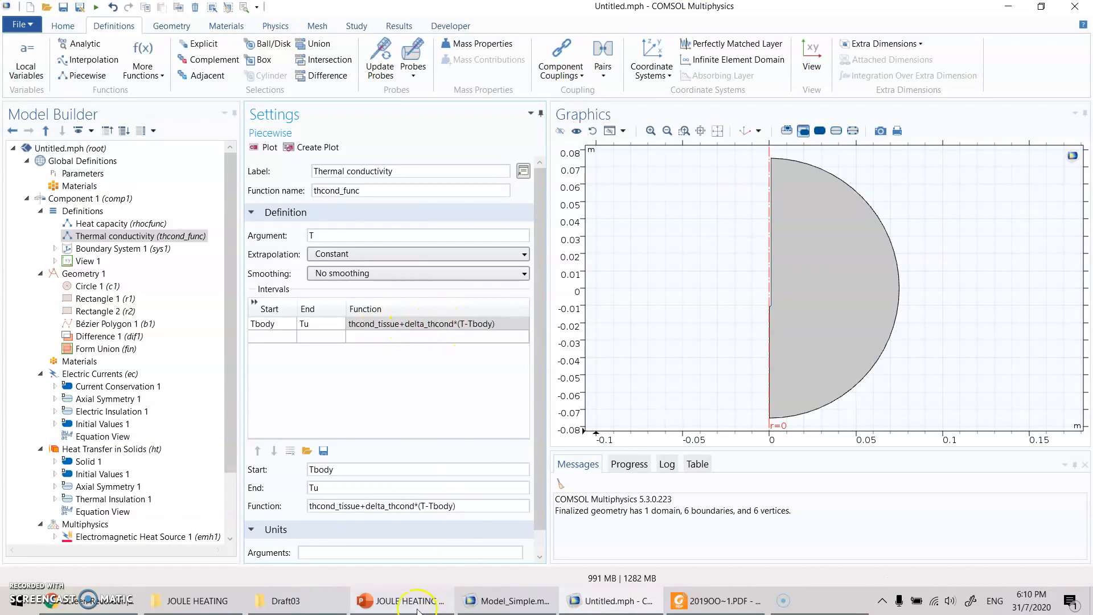
{"action": "left_click", "coordinate": [401, 601]}
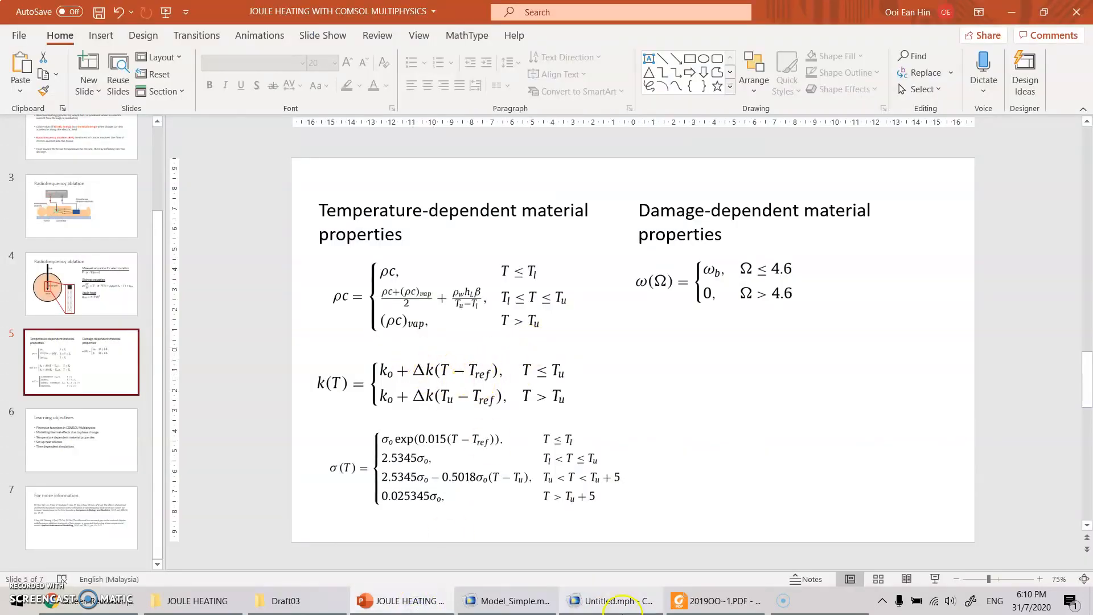
{"action": "key", "text": "alt+Tab"}
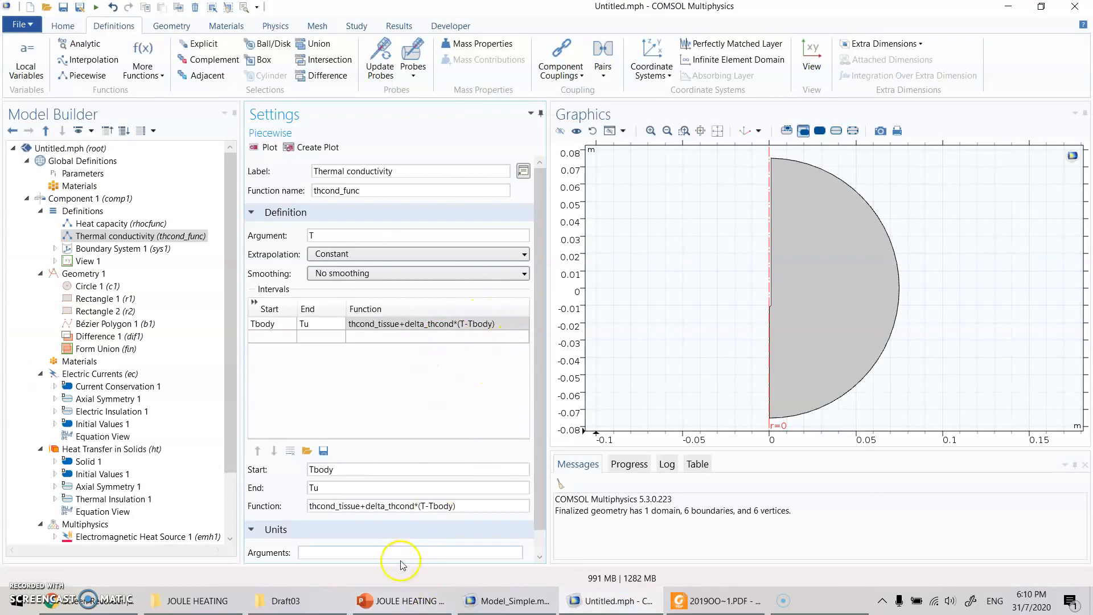
{"action": "left_click", "coordinate": [398, 590]}
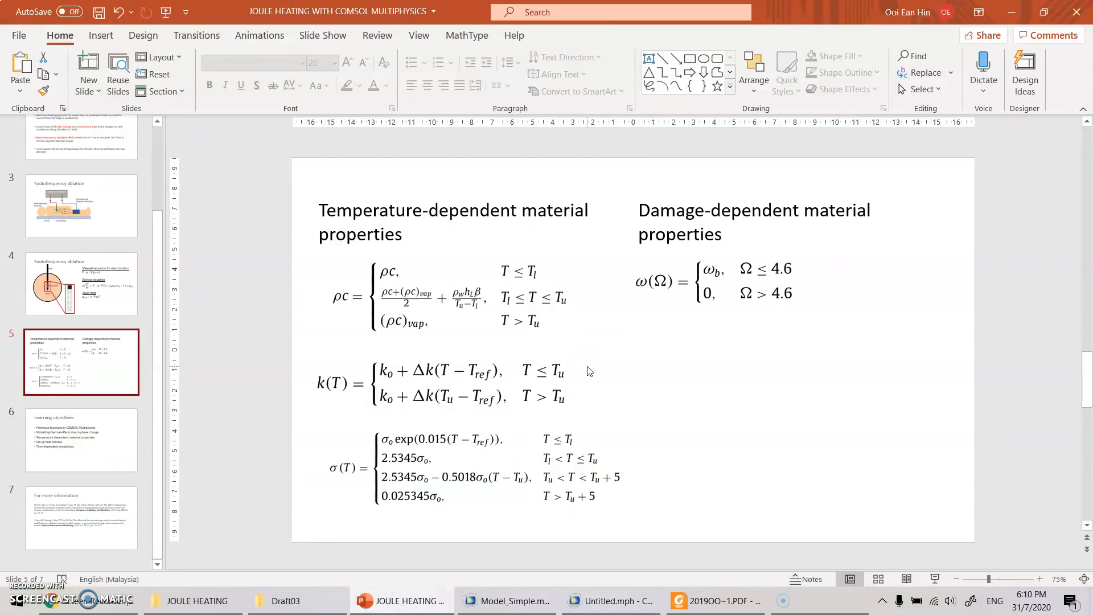
{"action": "left_click", "coordinate": [629, 612]}
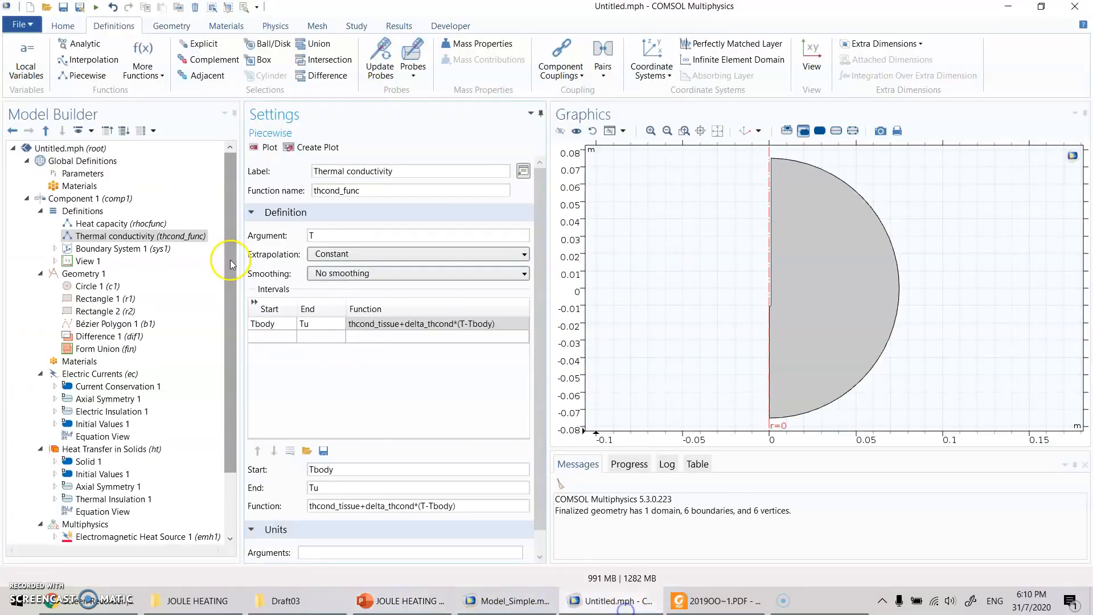
{"action": "left_click", "coordinate": [275, 337]}
{"action": "type", "text": "Tu"}
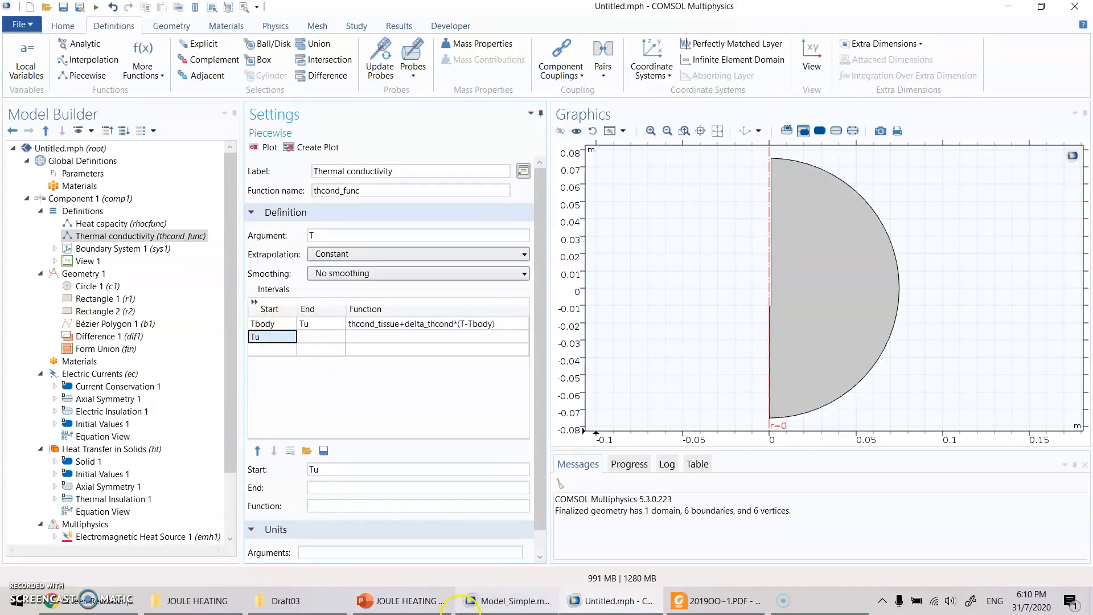
{"action": "left_click", "coordinate": [322, 339]}
{"action": "left_click", "coordinate": [322, 341]}
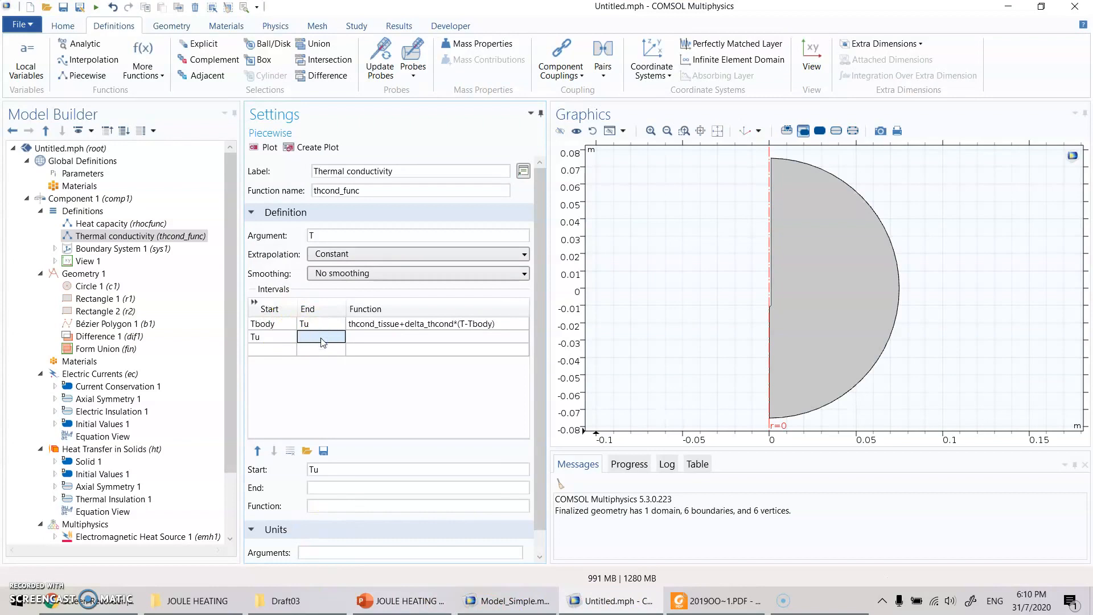
{"action": "type", "text": "Tu+5"}
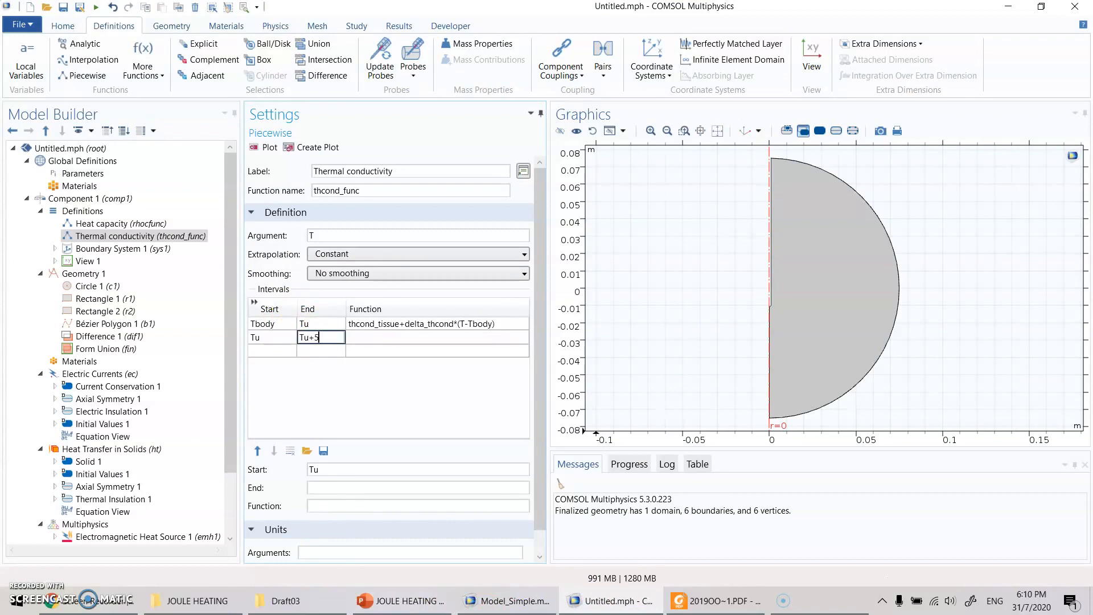
{"action": "key", "text": "Return"}
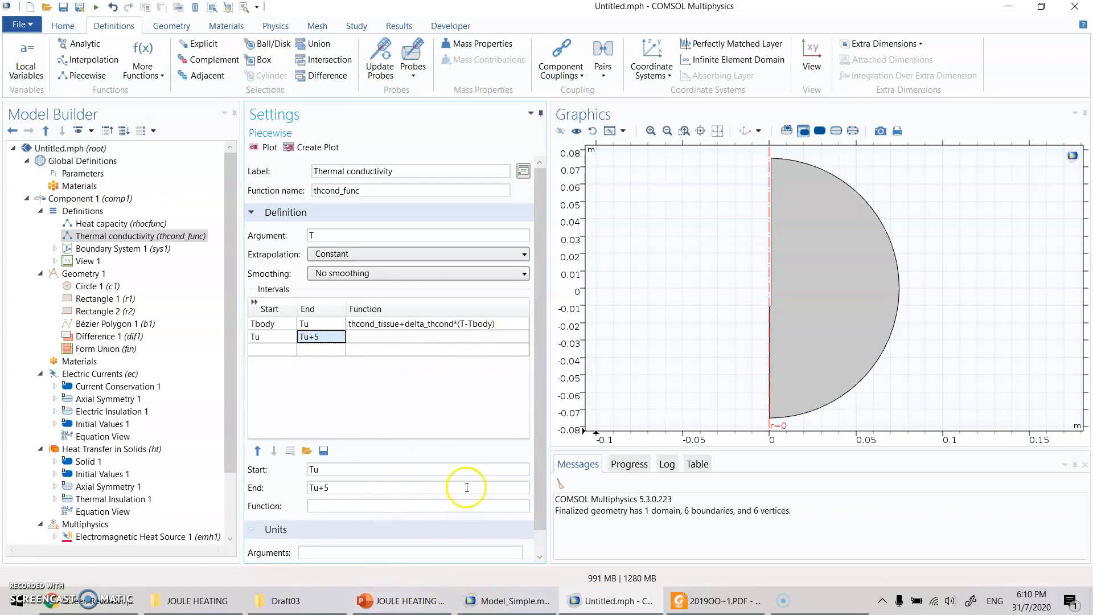
- Consult the slide's k(T) term above Tu, and set the second thcond_func interval's function to thcond_tissue+delta_thcond*(Tu-Tbody) in COMSOL
{"action": "left_click", "coordinate": [426, 602]}
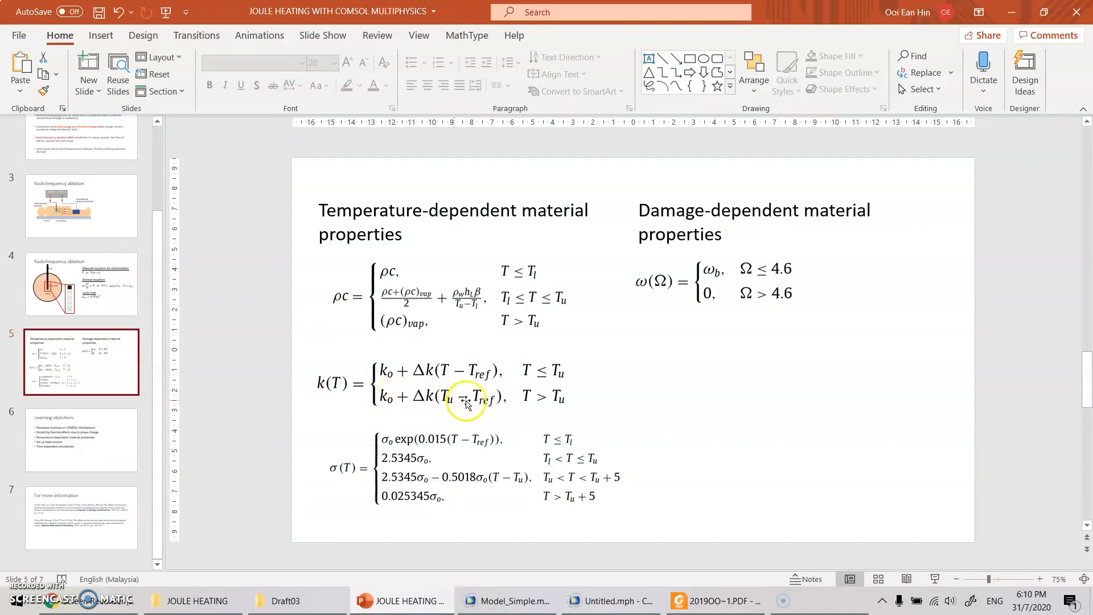
{"action": "left_click", "coordinate": [611, 601]}
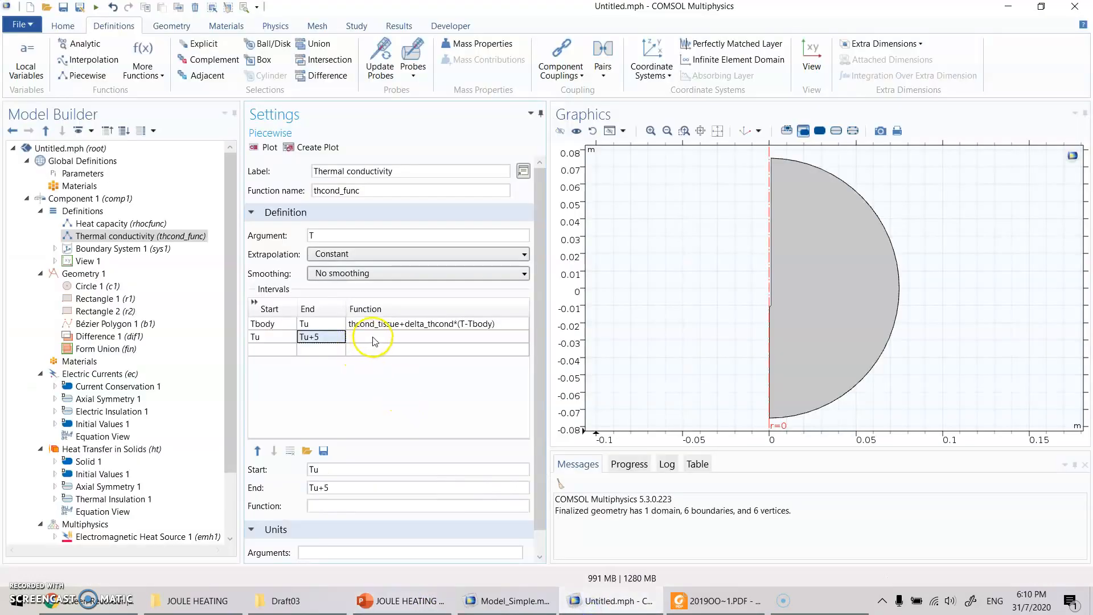
{"action": "key", "text": "Tab"}
{"action": "key", "text": "ctrl+v"}
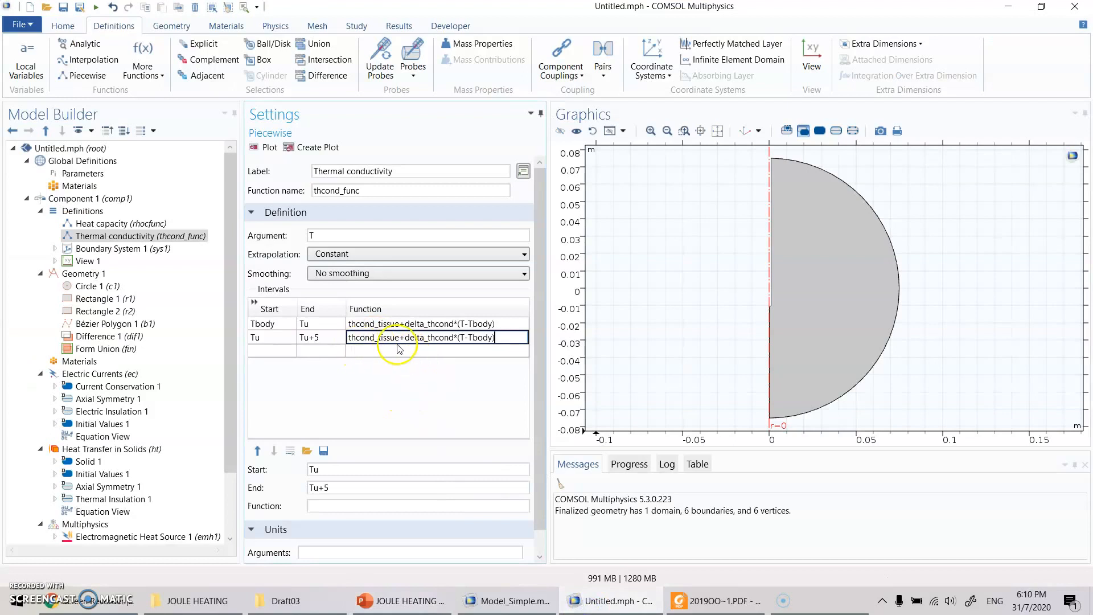
{"action": "left_click", "coordinate": [468, 344]}
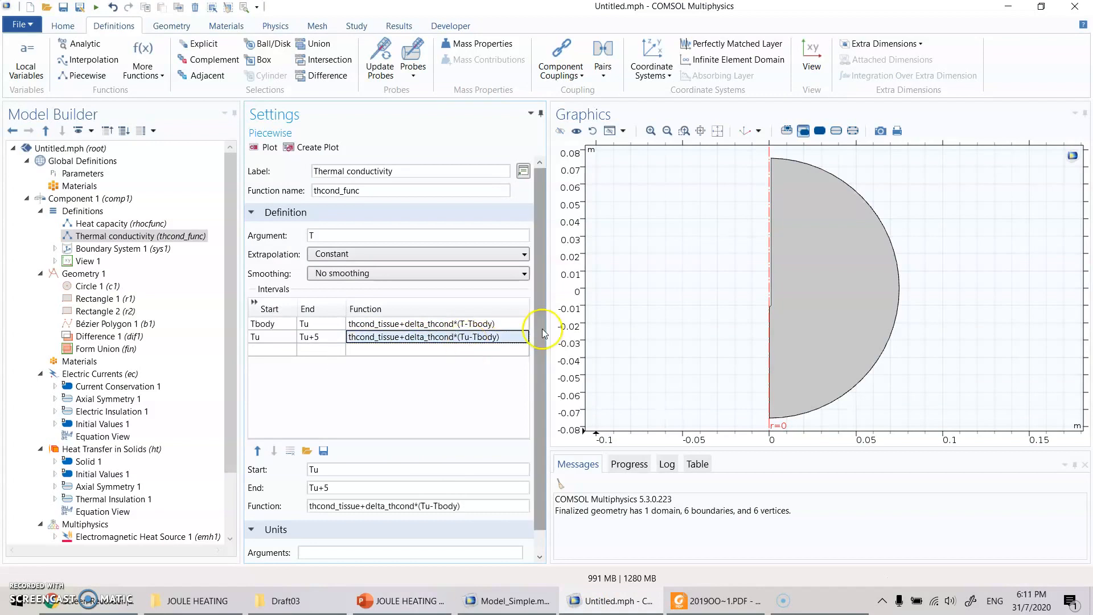
- Set thcond_func's argument unit to K and function unit to W/(m*K), and plot the function
{"action": "scroll", "coordinate": [421, 473], "scroll_direction": "down", "scroll_amount": 1}
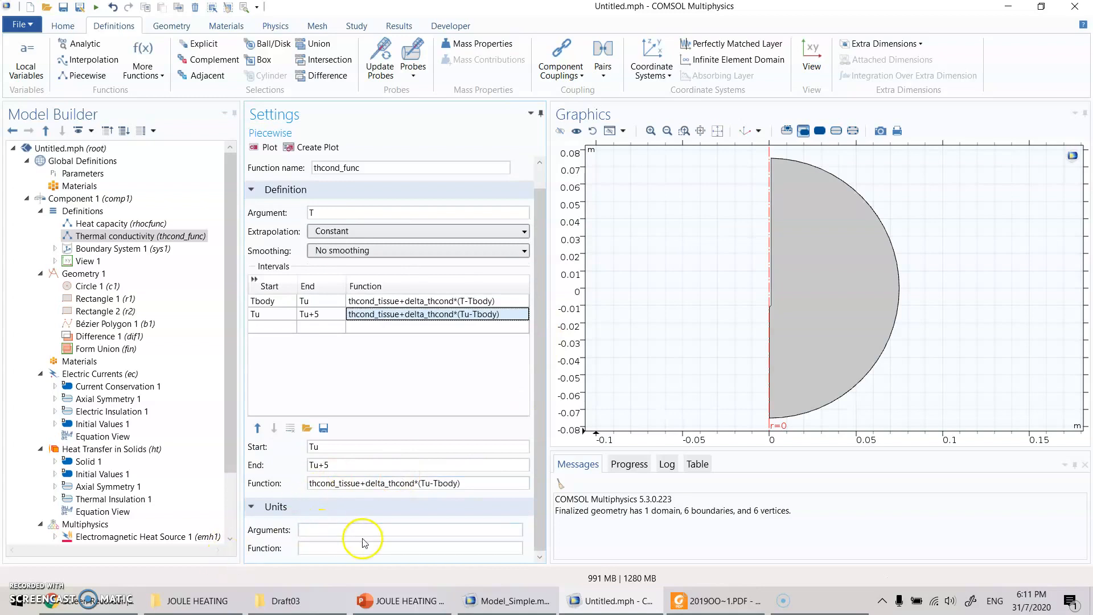
{"action": "left_click", "coordinate": [324, 530]}
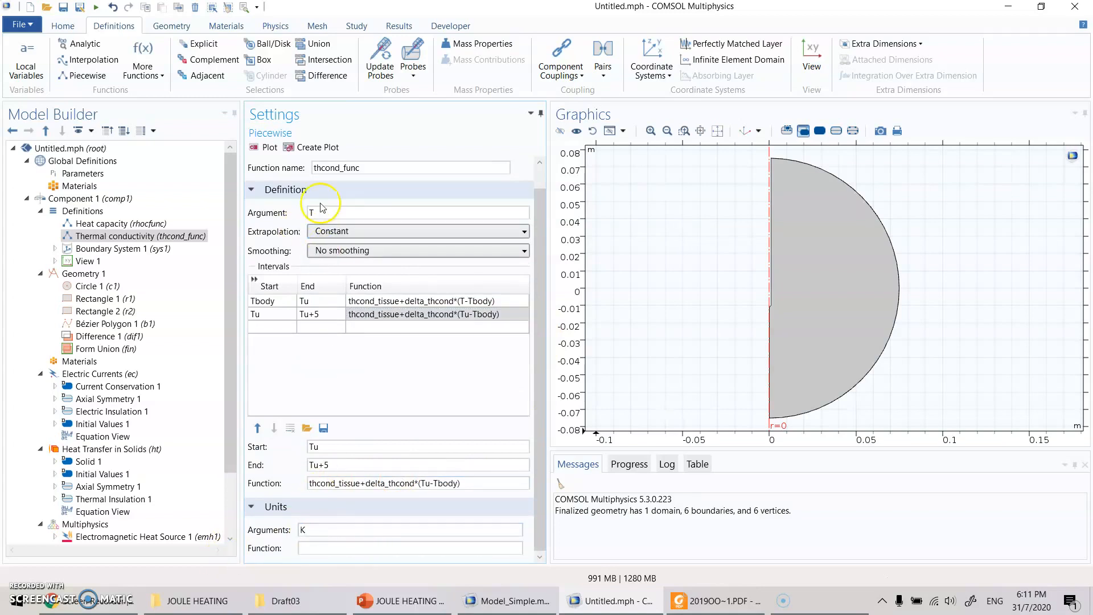
{"action": "left_click", "coordinate": [327, 551]}
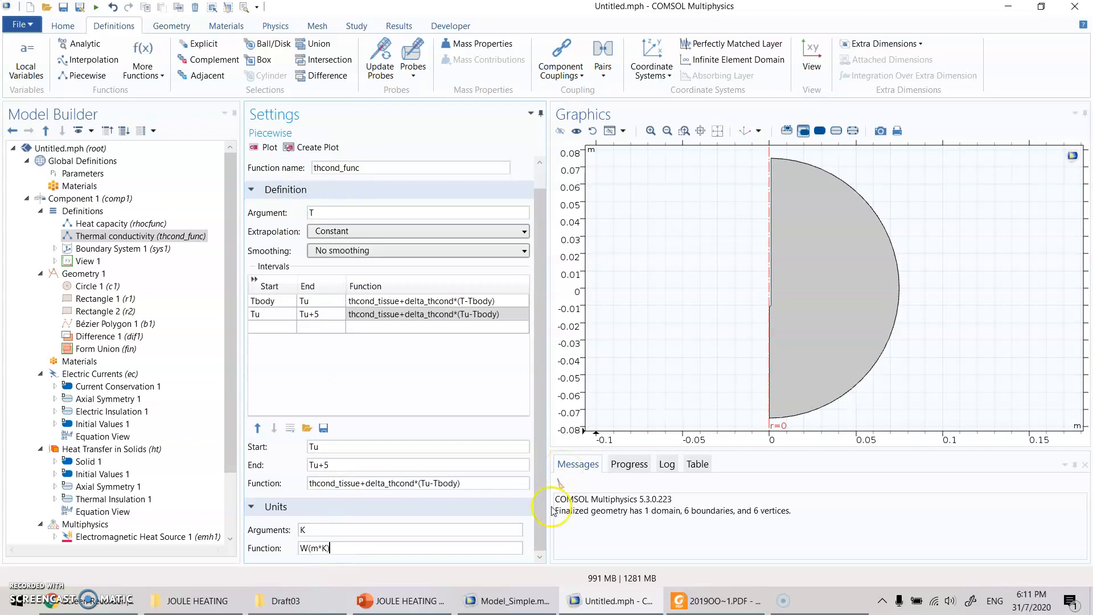
{"action": "left_click", "coordinate": [310, 548]}
{"action": "type", "text": "/"}
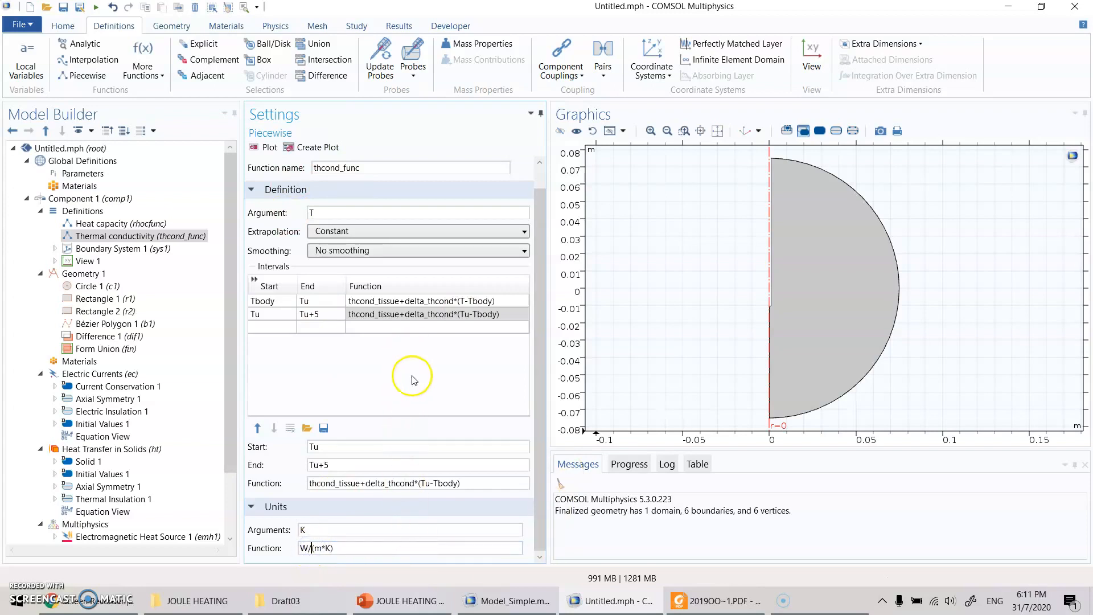
{"action": "left_click", "coordinate": [263, 148]}
{"action": "left_click", "coordinate": [261, 152]}
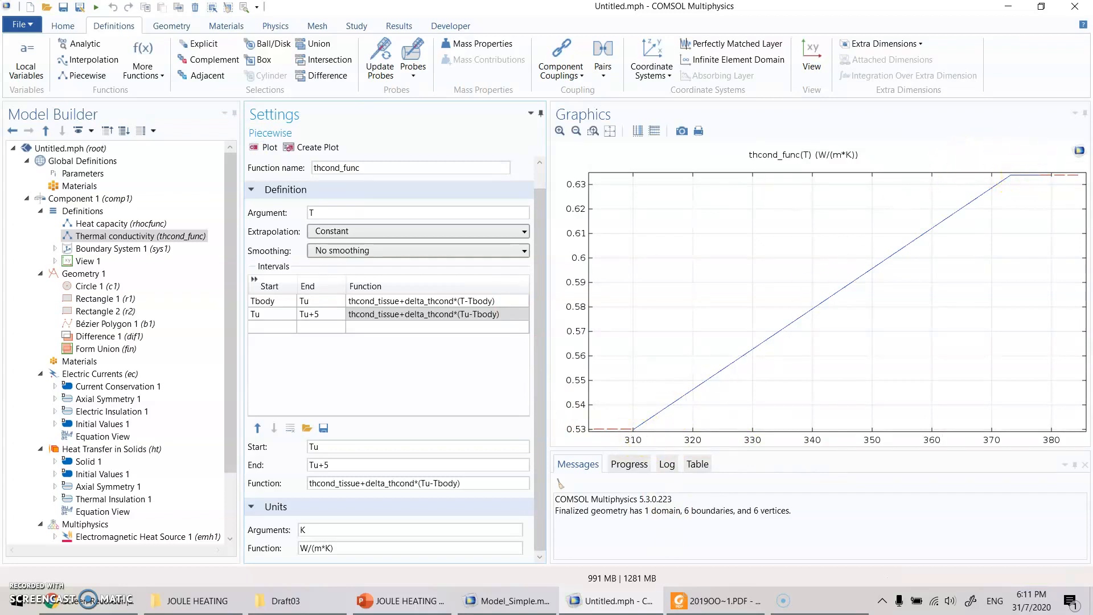
- Add a piecewise function to the component definitions labelled Electrical conductivity, with function name sigmafunc and argument T
{"action": "right_click", "coordinate": [83, 211]}
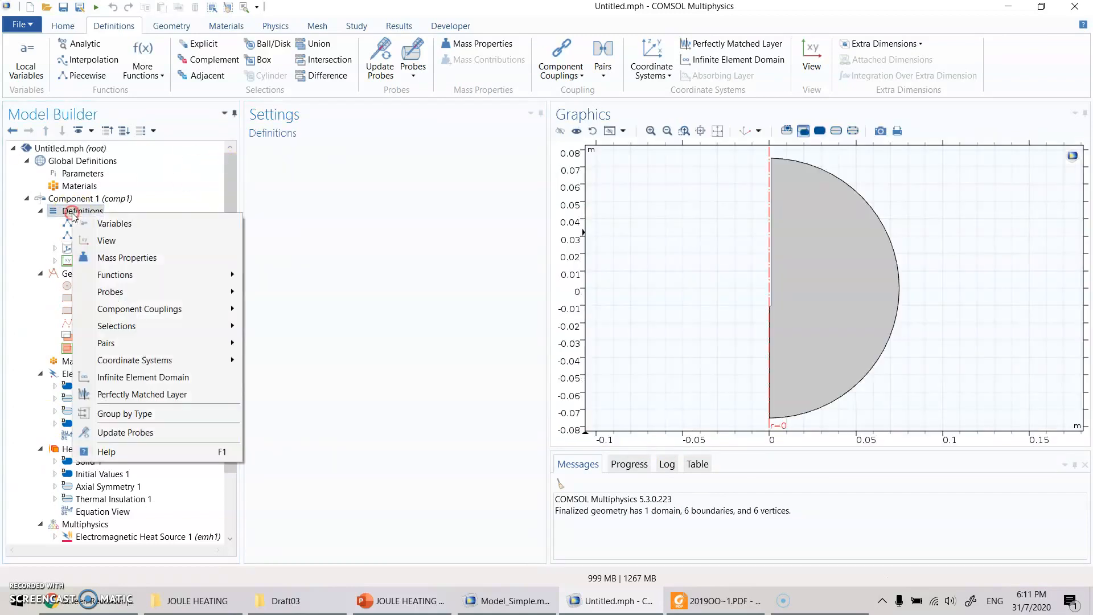
{"action": "mouse_move", "coordinate": [209, 274]}
{"action": "left_click", "coordinate": [283, 309]}
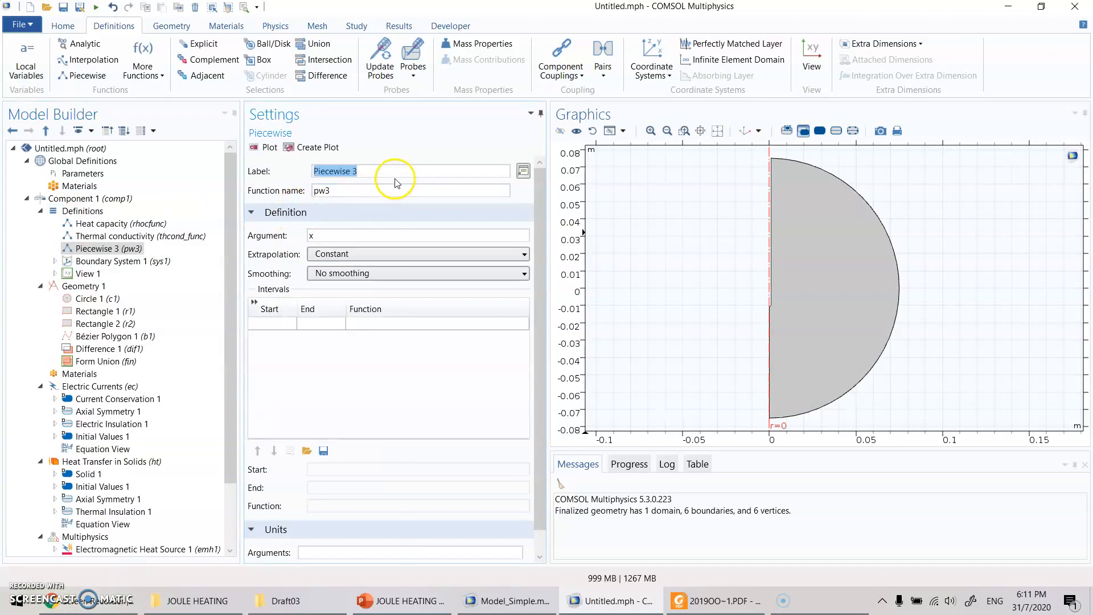
{"action": "type", "text": "Ex"}
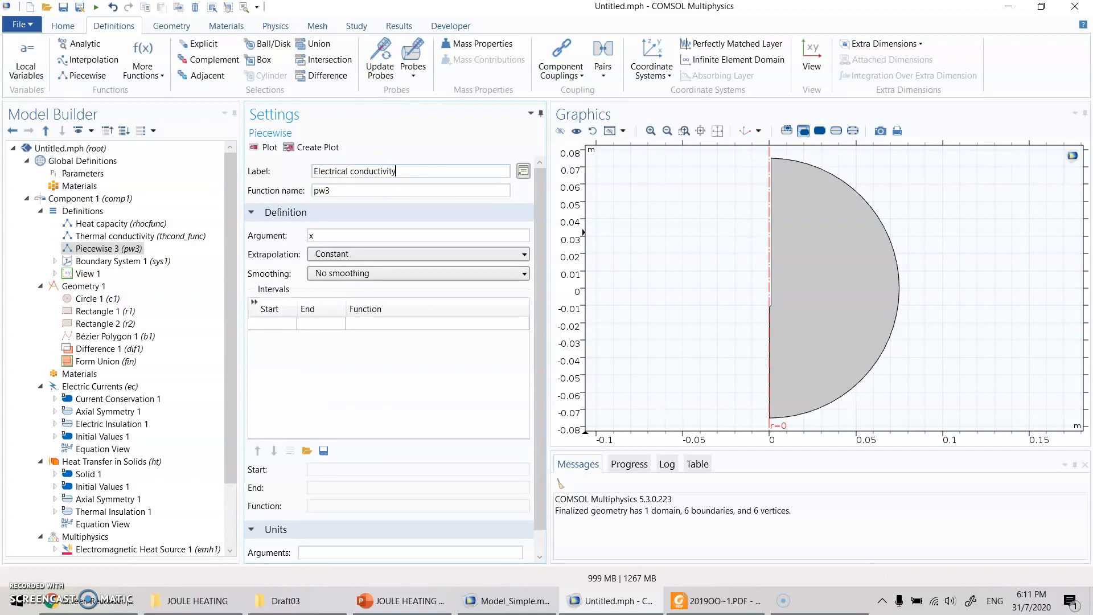
{"action": "key", "text": "Tab"}
{"action": "type", "text": "sigmafunc"}
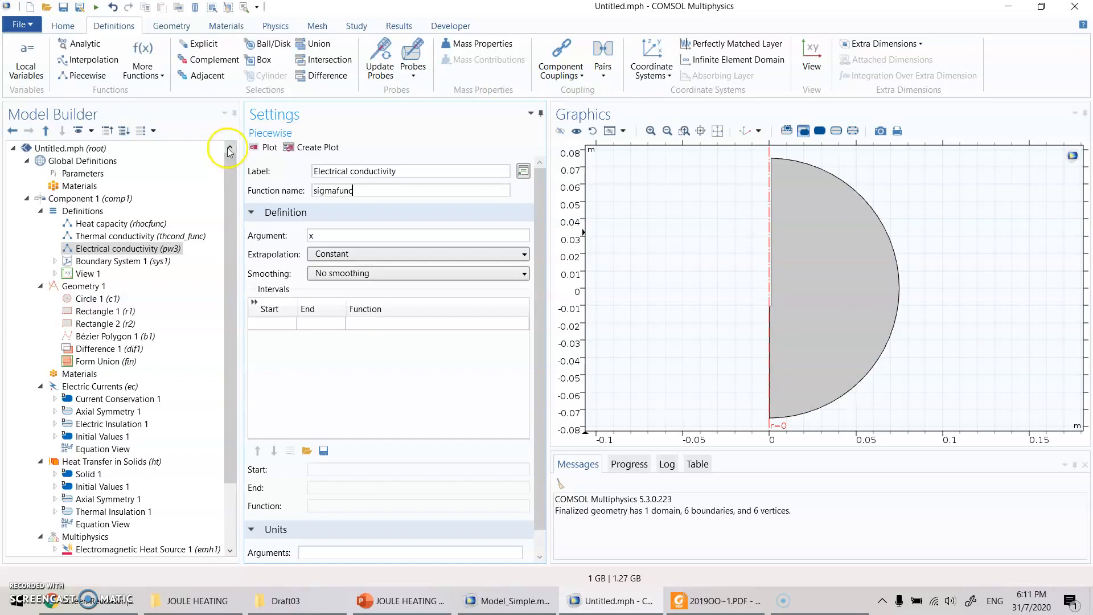
{"action": "left_click_drag", "start_coordinate": [347, 232], "coordinate": [232, 231]}
{"action": "type", "text": "T"}
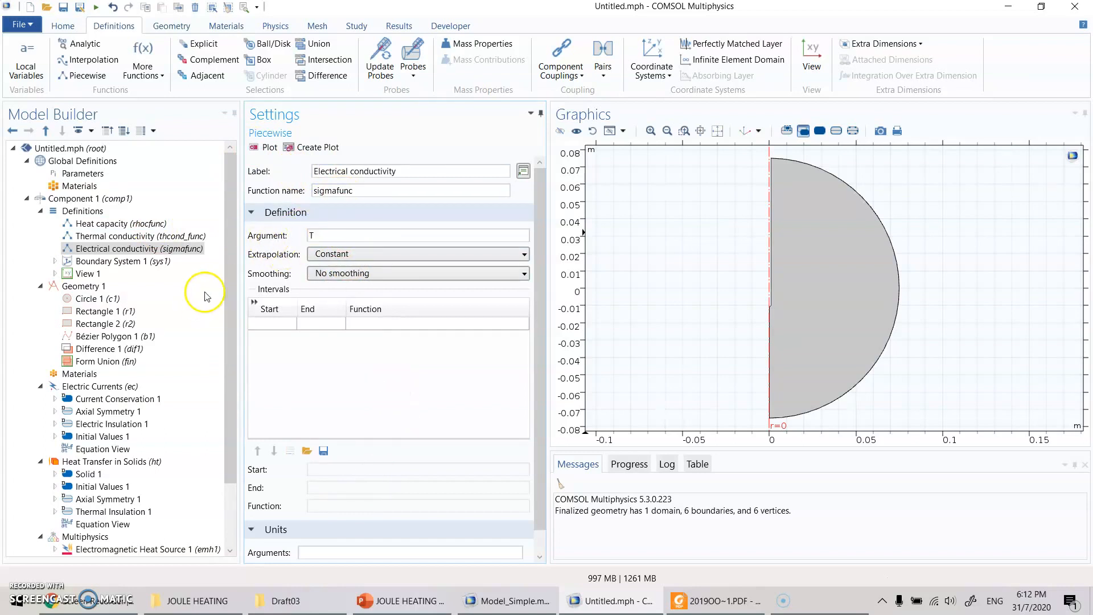
- Define the first interval of sigmafunc from Tbody to Tl
{"action": "left_click", "coordinate": [274, 324]}
{"action": "type", "text": "Tbdo"}
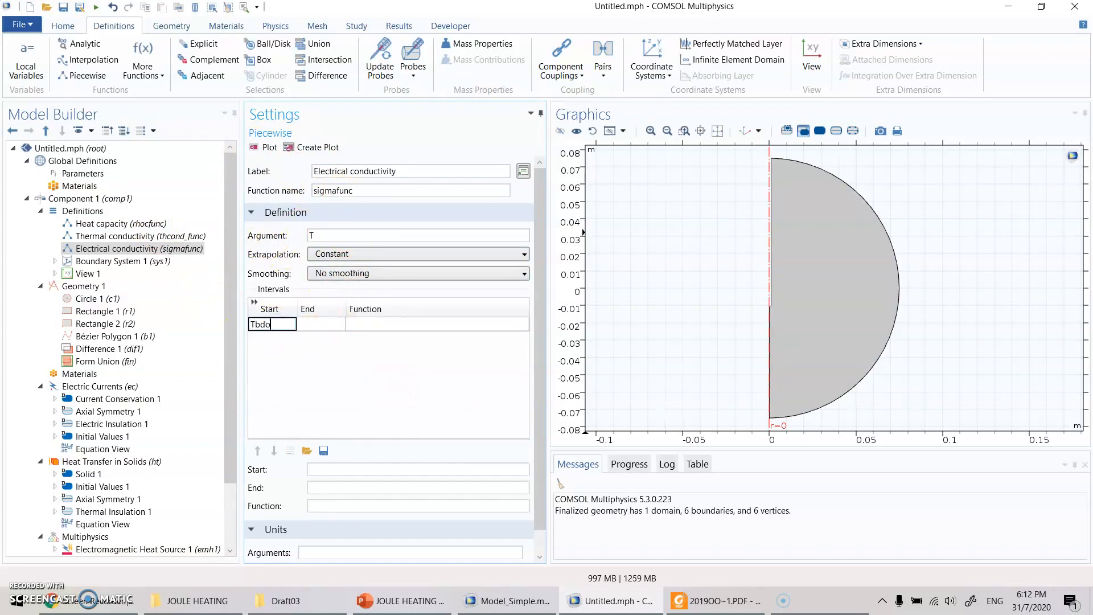
{"action": "type", "text": "y"}
{"action": "key", "text": "Tab"}
{"action": "left_click", "coordinate": [274, 325]}
{"action": "type", "text": "Tbody"}
{"action": "key", "text": "Tab"}
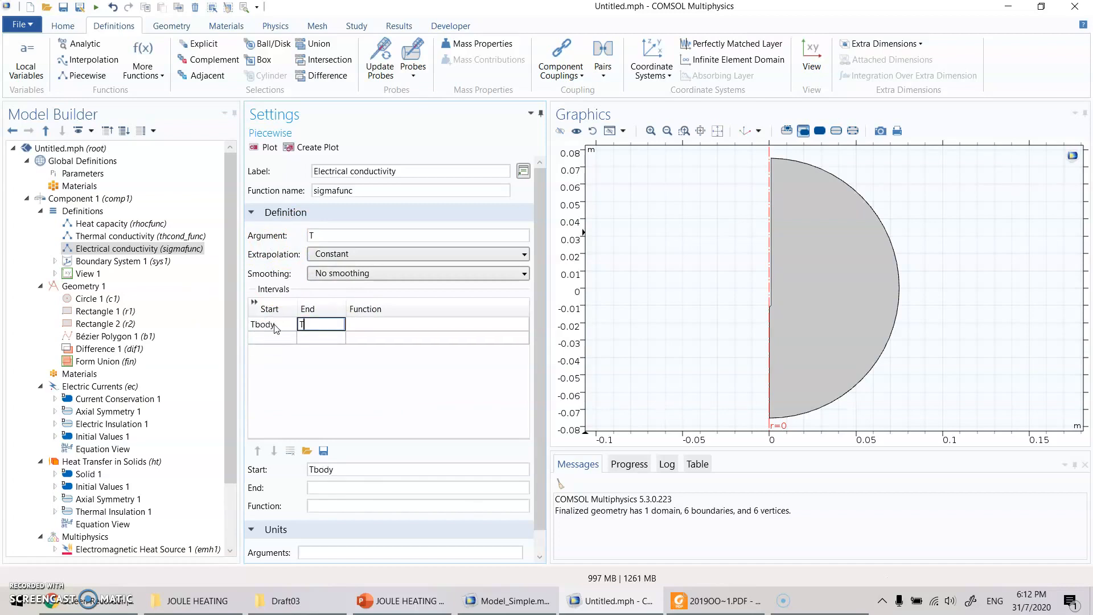
{"action": "key", "text": "Tab"}
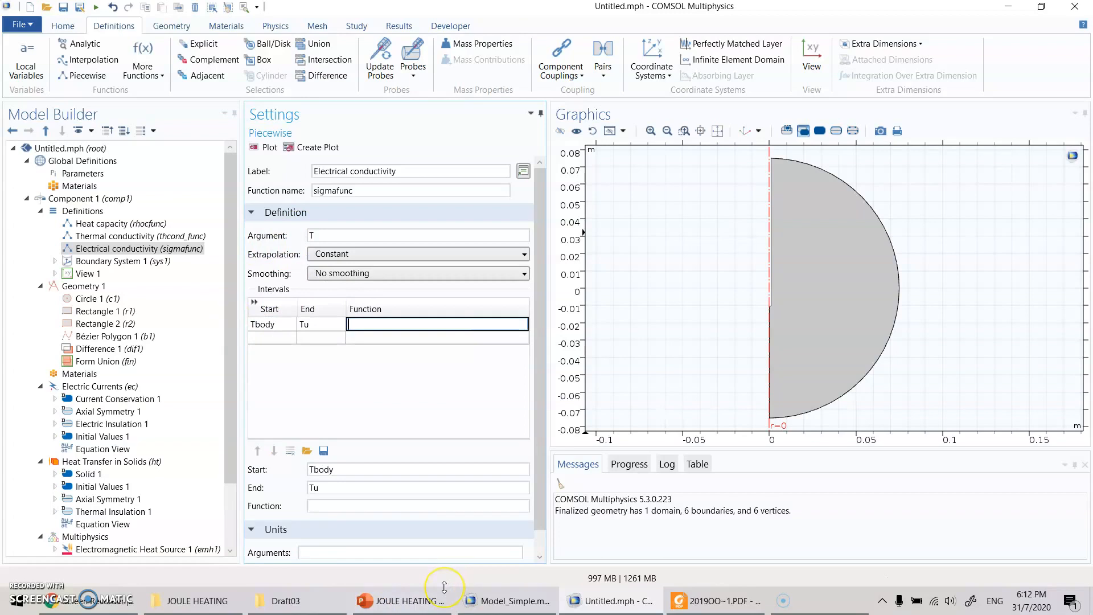
{"action": "key", "text": "Left"}
{"action": "key", "text": "Left"}
{"action": "type", "text": "Tl"}
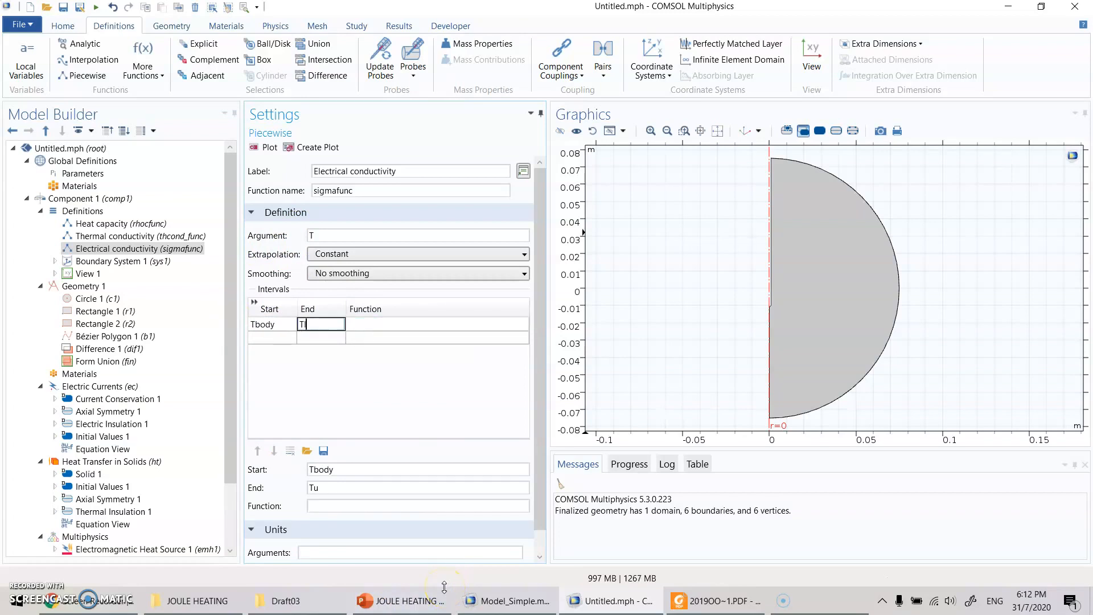
{"action": "key", "text": "Tab"}
- Consult the σ(T) expression on the PowerPoint slide, and enter sig_tissue as the function of sigmafunc's first interval in COMSOL
{"action": "left_click", "coordinate": [438, 599]}
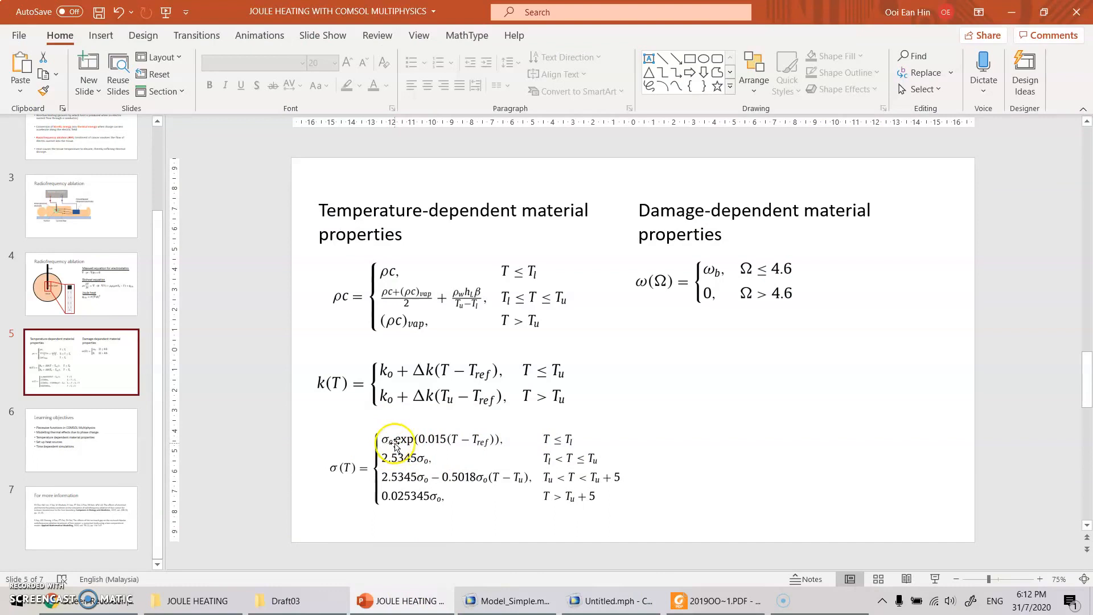
{"action": "left_click", "coordinate": [612, 601]}
{"action": "left_click", "coordinate": [367, 323]}
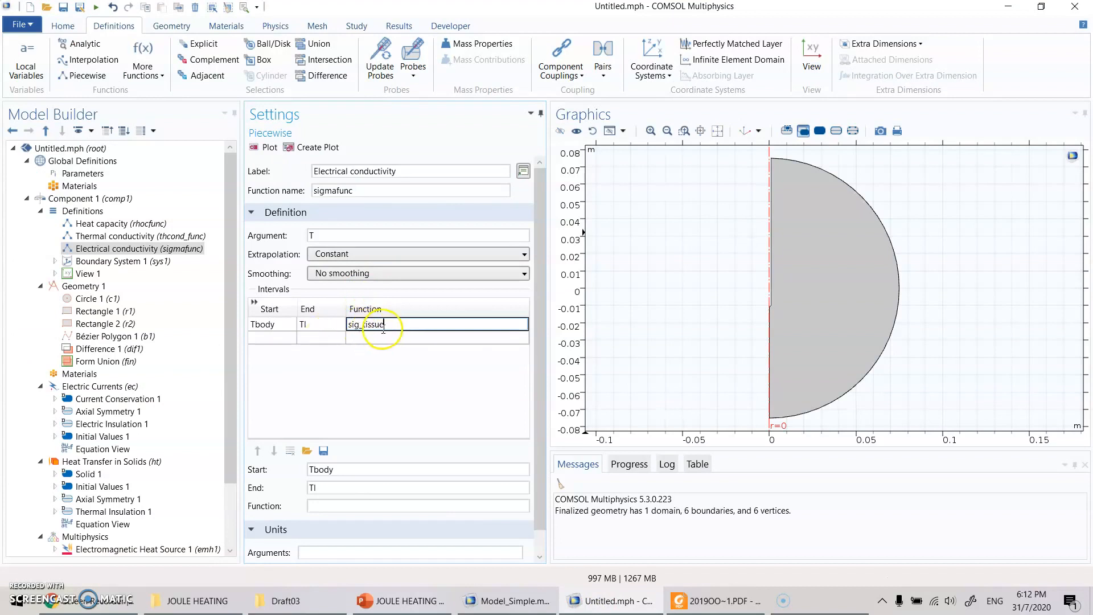
{"action": "left_click", "coordinate": [409, 374]}
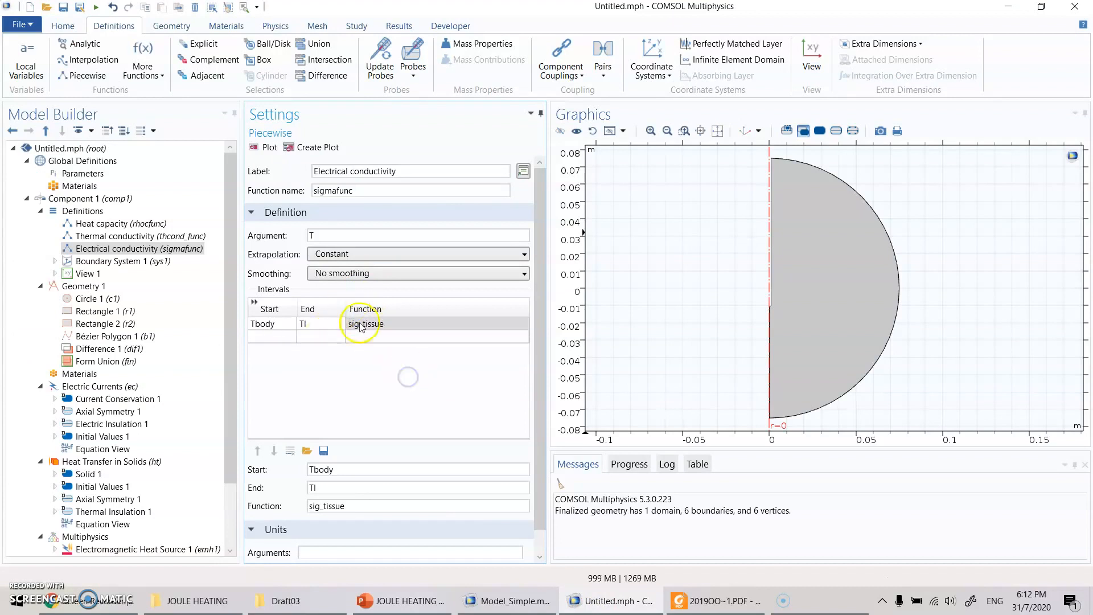
- Check the sig_tissue entry and its description in the global parameters
{"action": "left_click", "coordinate": [96, 174]}
{"action": "scroll", "coordinate": [339, 321], "scroll_direction": "down", "scroll_amount": 3}
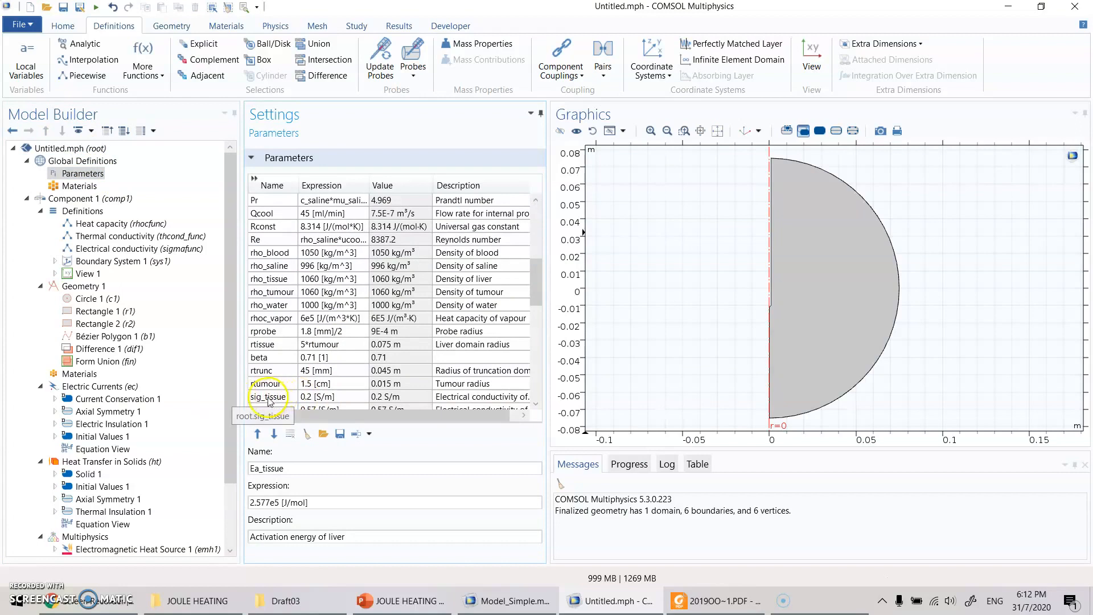
{"action": "left_click_drag", "start_coordinate": [424, 415], "coordinate": [437, 415]}
{"action": "left_click", "coordinate": [450, 397]}
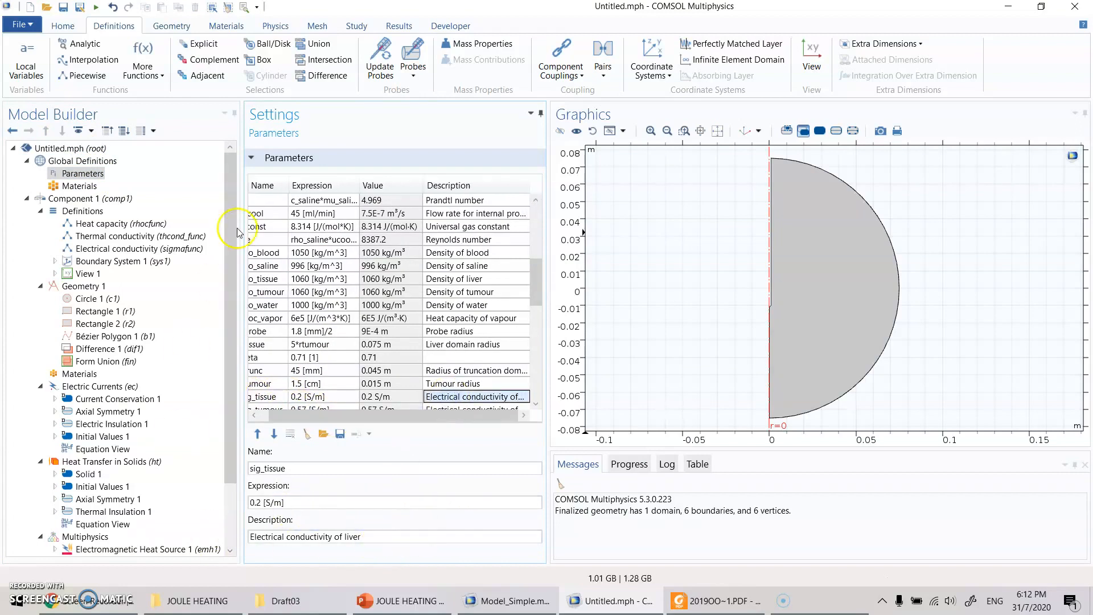
- Extend the function of sigmafunc's first interval to sig_tissue*(0.015*exp(T-Tl))
{"action": "left_click", "coordinate": [147, 249]}
{"action": "left_click", "coordinate": [408, 322]}
{"action": "left_click", "coordinate": [416, 324]}
{"action": "left_click", "coordinate": [422, 326]}
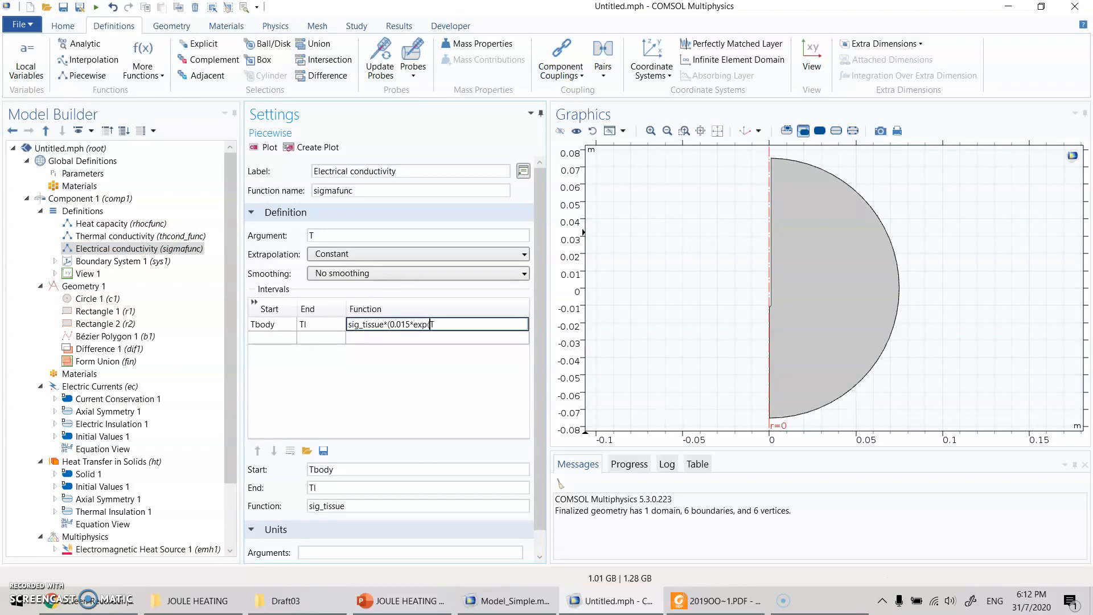
{"action": "key", "text": "Return"}
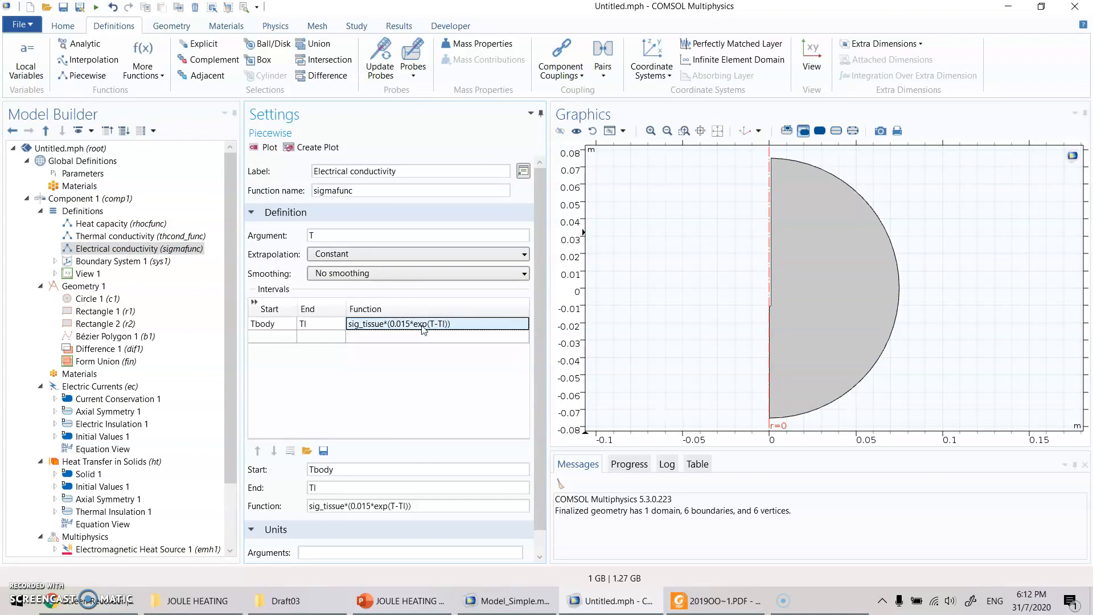
- Compare the slide's σ(T) exponential term in PowerPoint, and change the first interval's function in COMSOL to sig_tissue*(0.015*exp(T-Tbody))
{"action": "left_click", "coordinate": [412, 604]}
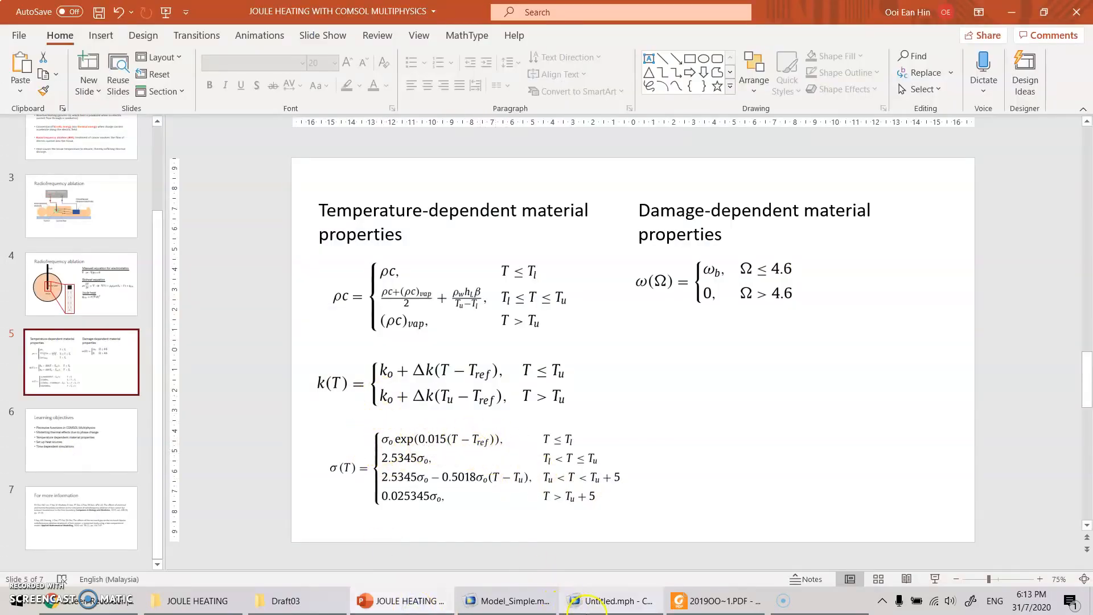
{"action": "left_click", "coordinate": [586, 603]}
{"action": "left_click", "coordinate": [444, 324]}
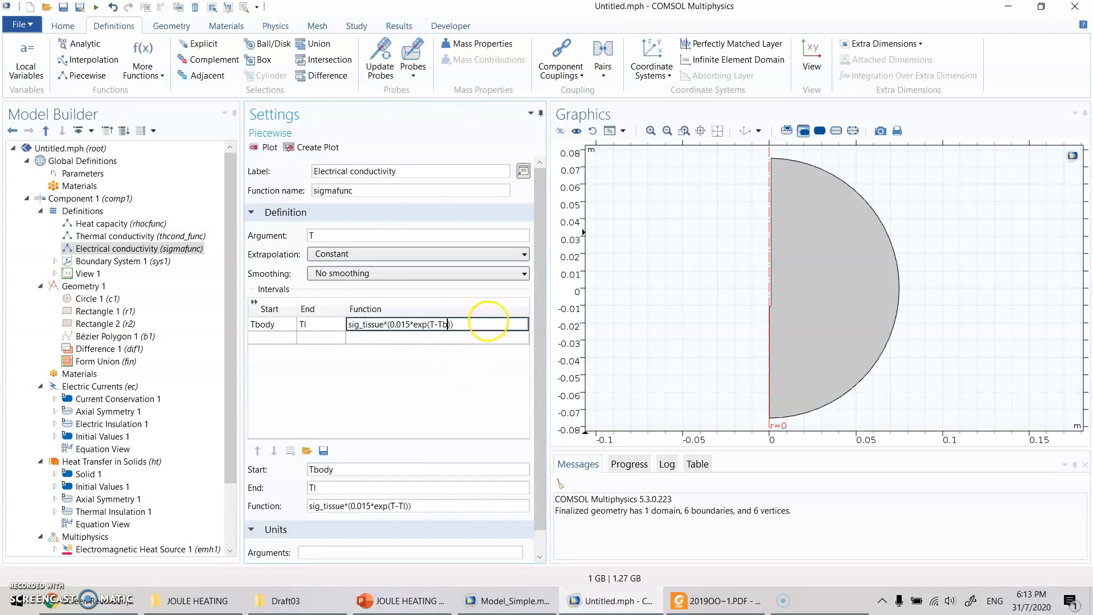
{"action": "key", "text": "Return"}
- Consult the σ(T) temperature ranges on the PowerPoint slide, and add a second sigmafunc interval in COMSOL with start Tl and end Ti
{"action": "left_click", "coordinate": [404, 601]}
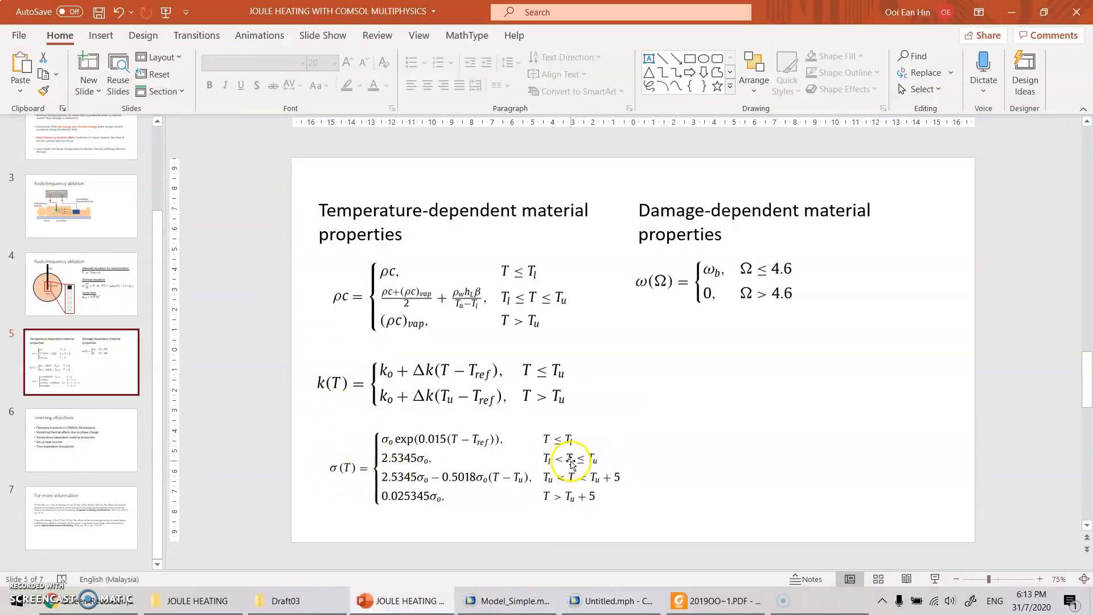
{"action": "left_click", "coordinate": [624, 602]}
{"action": "left_click", "coordinate": [266, 337]}
{"action": "type", "text": "Tl"}
{"action": "key", "text": "Tab"}
{"action": "type", "text": "Tl"}
{"action": "key", "text": "Tab"}
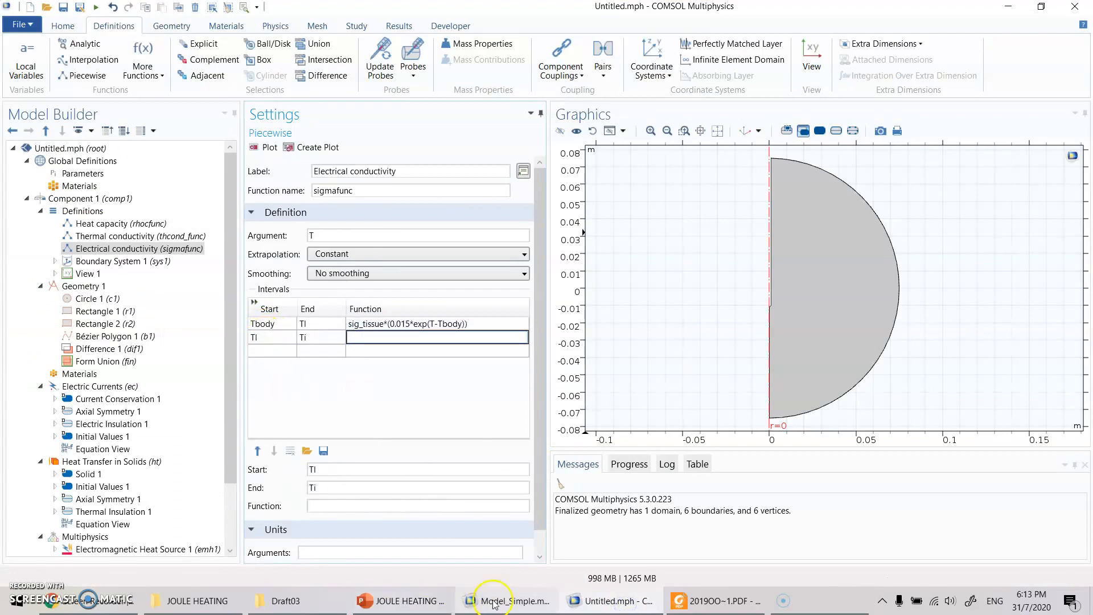
- Consult the slide's second σ(T) term in PowerPoint, and set the second interval's function to 2.5345*sig_tissue and its end to Tu in COMSOL
{"action": "left_click", "coordinate": [405, 601]}
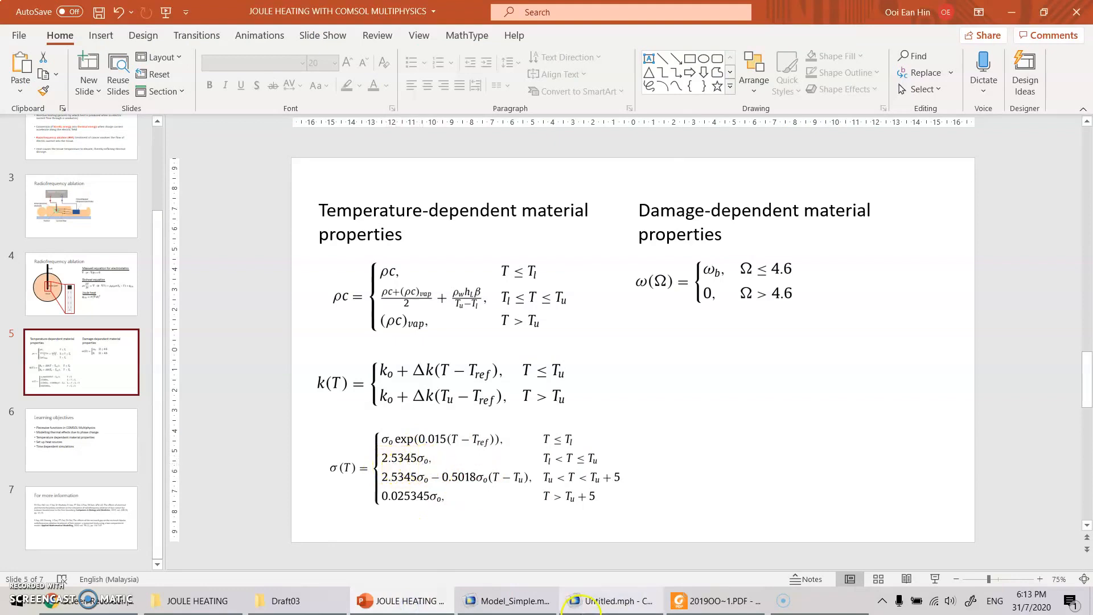
{"action": "left_click", "coordinate": [571, 603]}
{"action": "left_click", "coordinate": [374, 338]}
{"action": "type", "text": "2.5345*sig_tissue"}
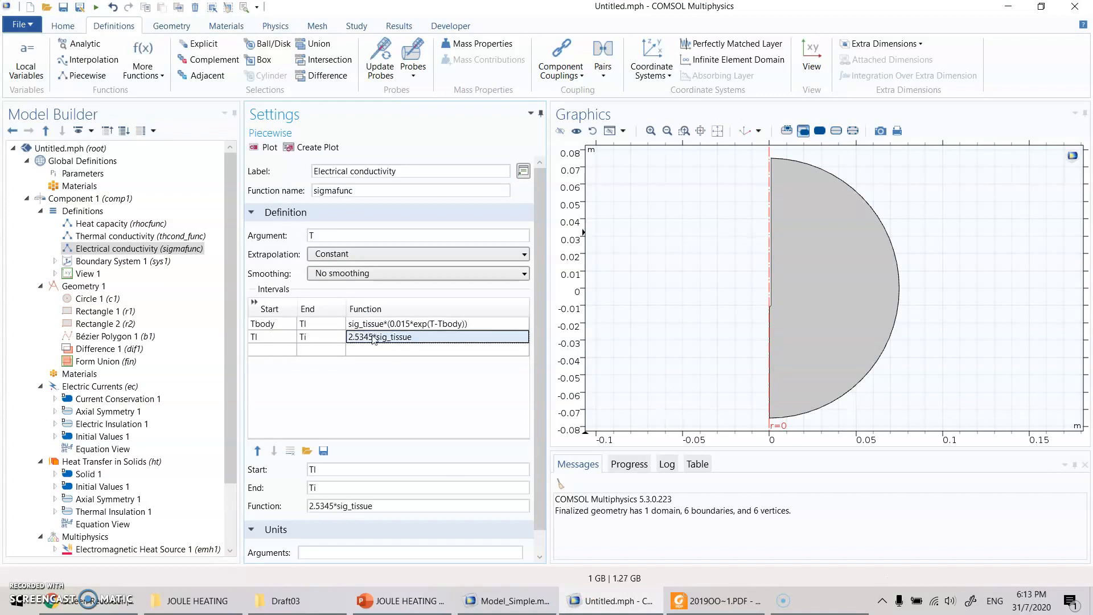
{"action": "left_click", "coordinate": [261, 349]}
{"action": "left_click", "coordinate": [322, 338]}
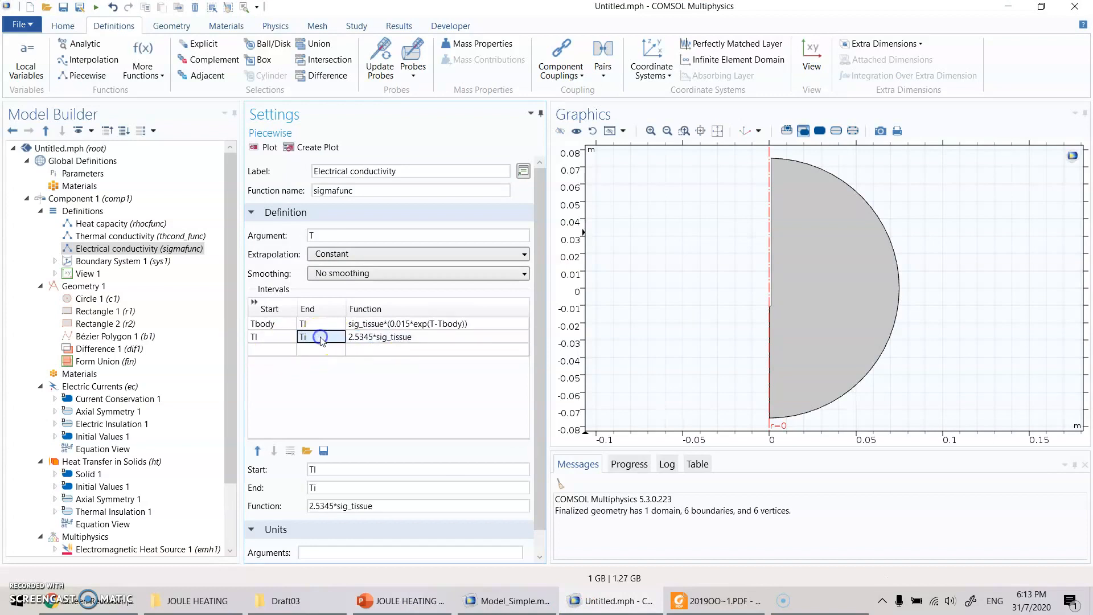
- Add a third sigmafunc interval in COMSOL from Tu to Tu+5, consulting the σ(T) ranges on the PowerPoint slide
{"action": "left_click", "coordinate": [272, 350]}
{"action": "type", "text": "Tu"}
{"action": "key", "text": "Tab"}
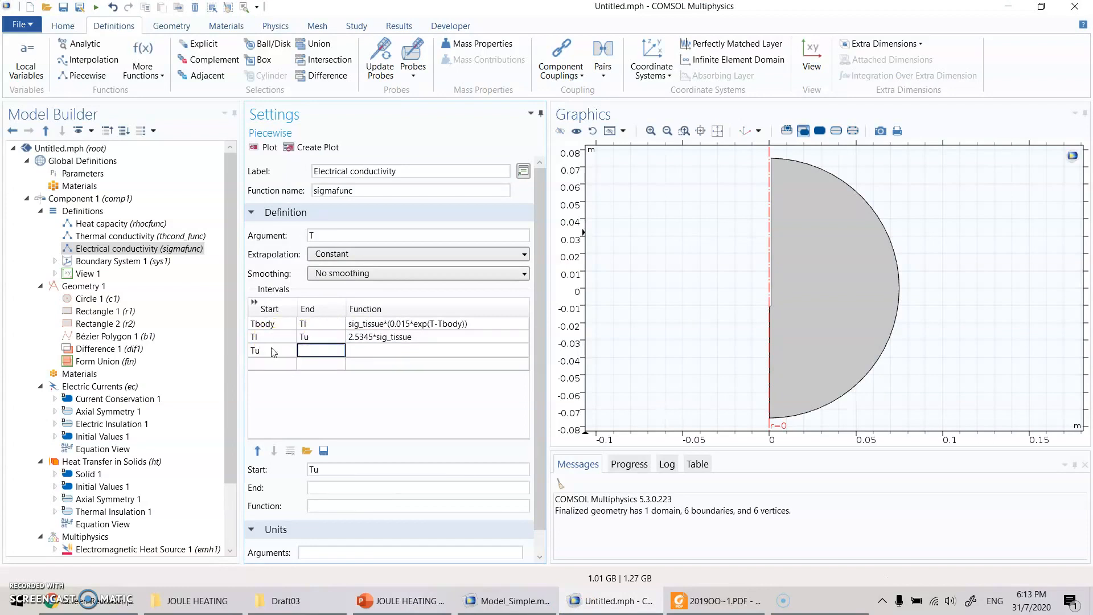
{"action": "left_click", "coordinate": [402, 601]}
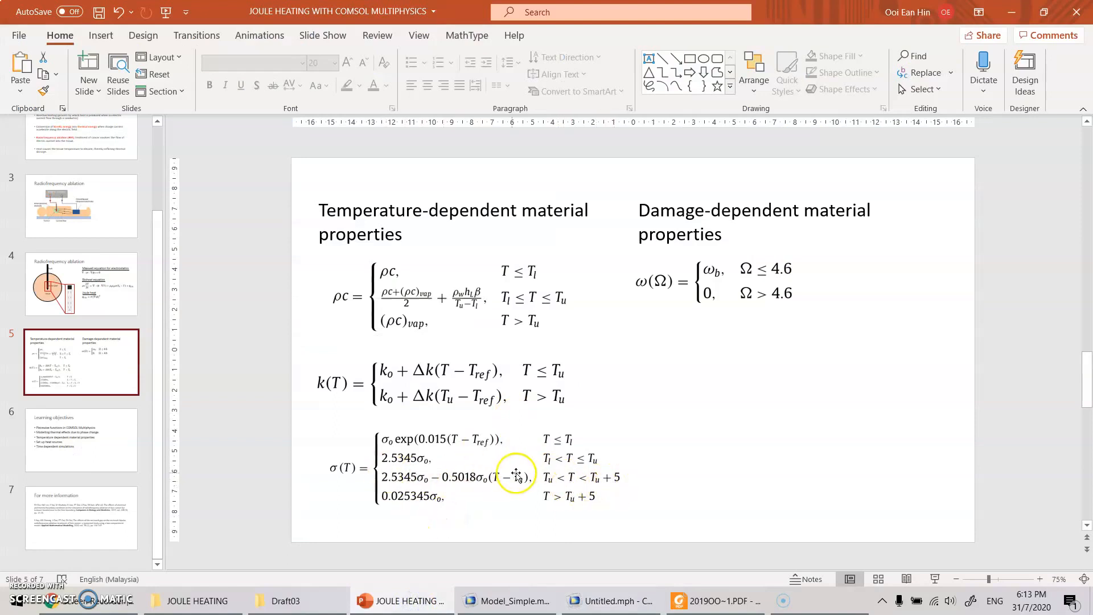
{"action": "left_click", "coordinate": [612, 601]}
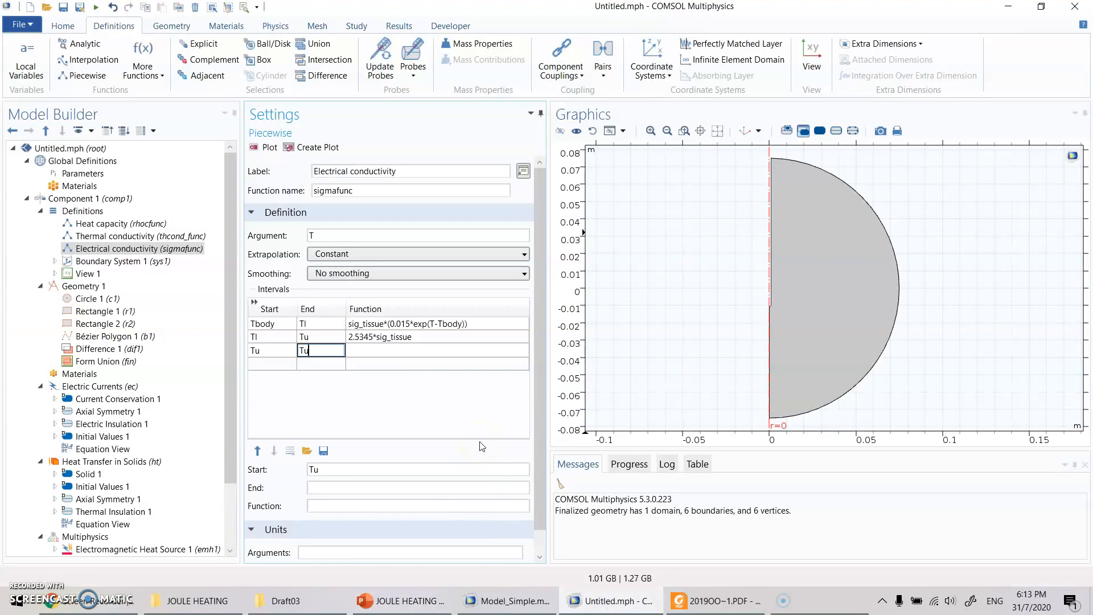
{"action": "key", "text": "Tab"}
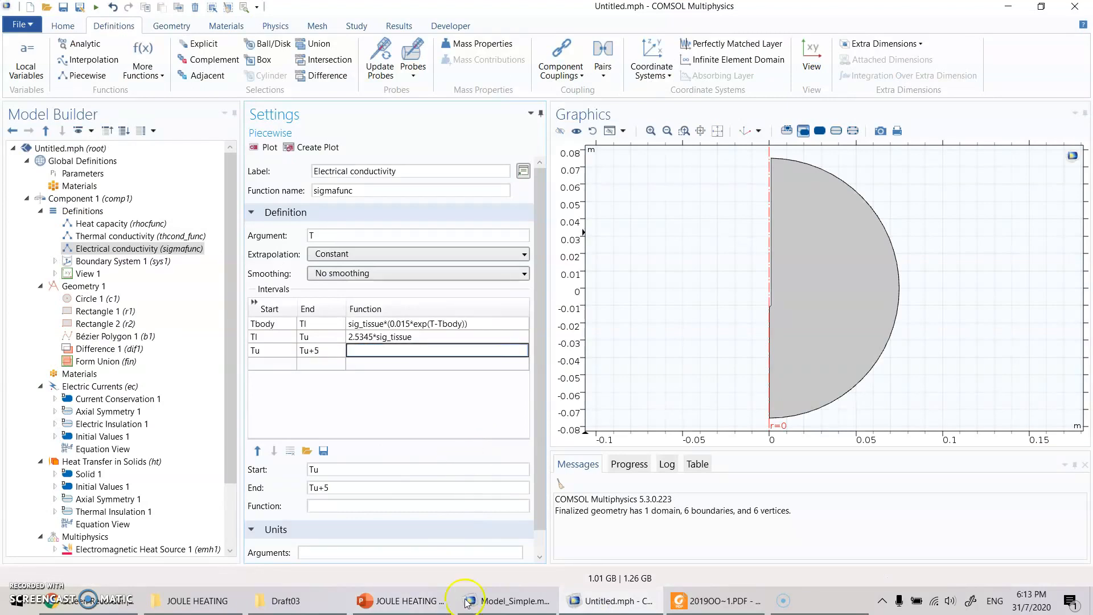
- Consult the slide's third σ(T) term in PowerPoint, and enter 2.5345*sig_tissue- as the beginning of the third interval's function in COMSOL
{"action": "left_click", "coordinate": [402, 600]}
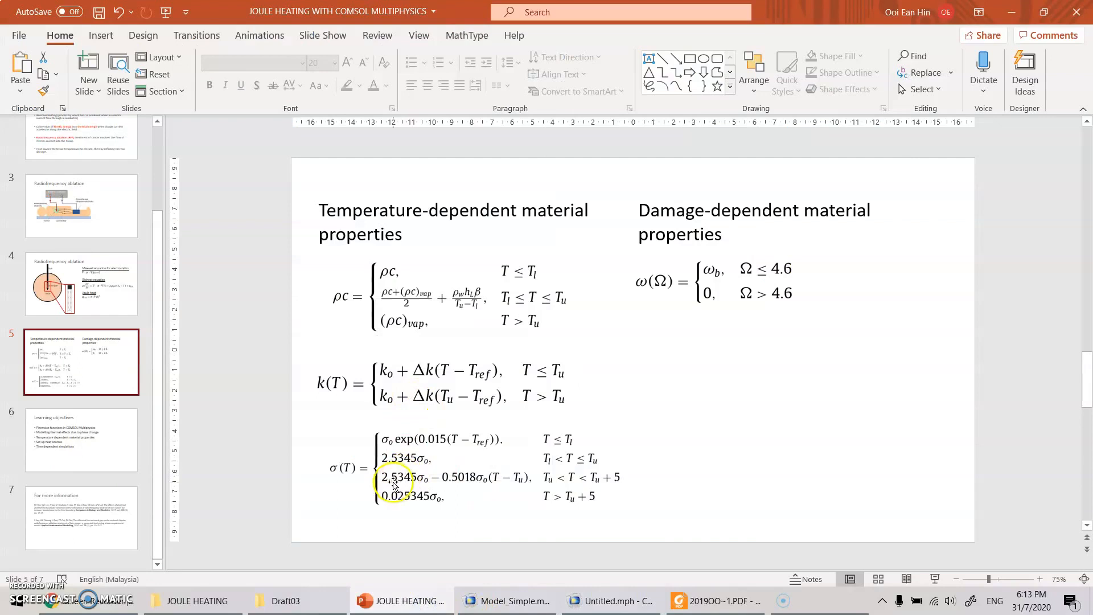
{"action": "left_click", "coordinate": [600, 608]}
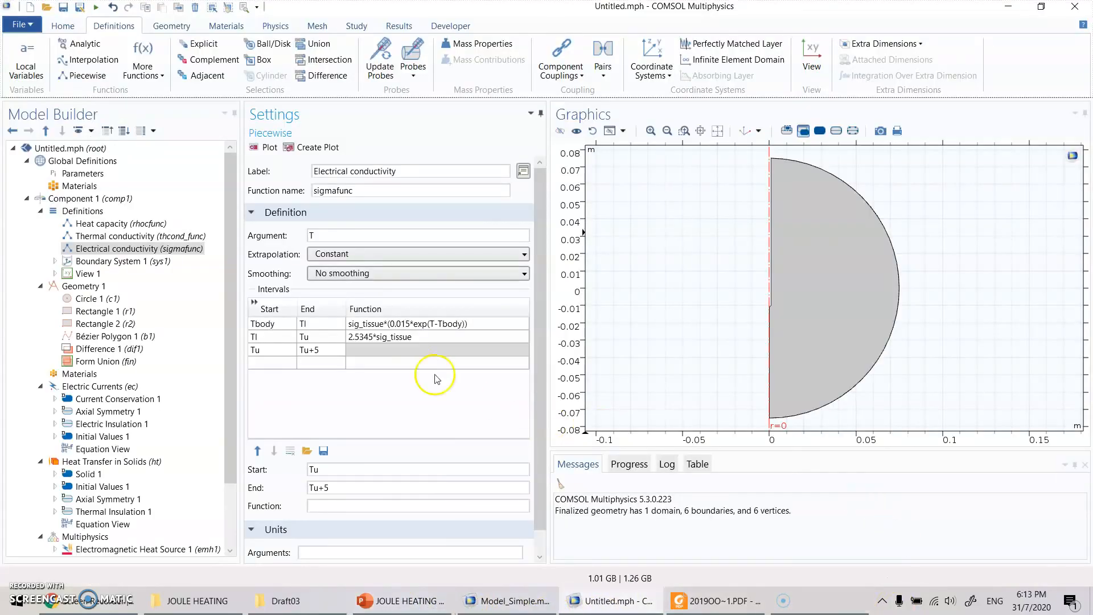
{"action": "left_click", "coordinate": [425, 335]}
{"action": "key", "text": "ctrl+c"}
{"action": "left_click", "coordinate": [430, 351]}
{"action": "key", "text": "ctrl+v"}
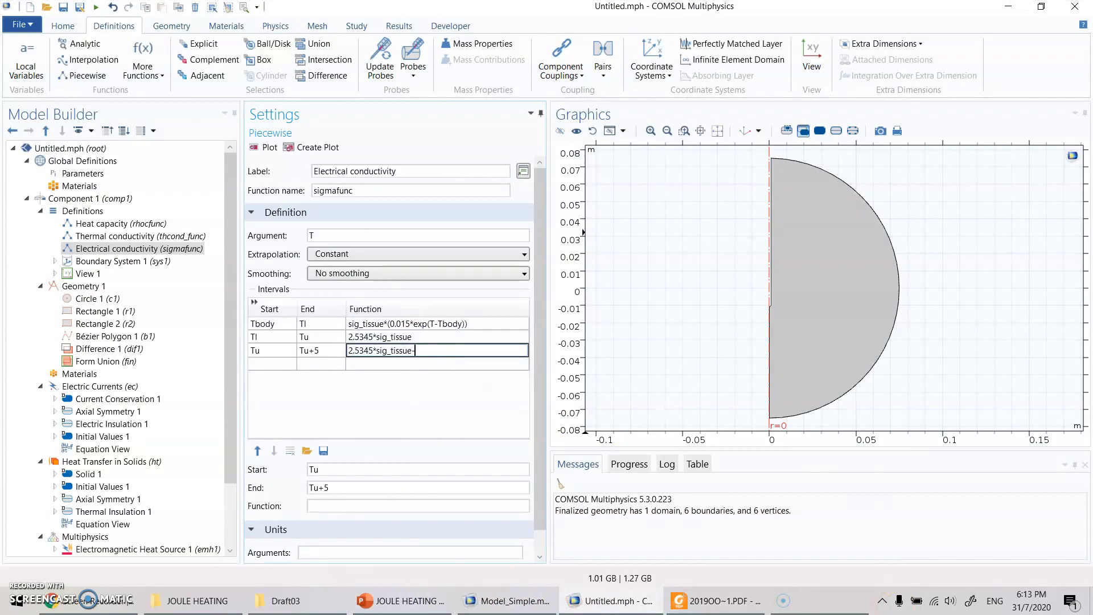
- Check the slide's third σ(T) term again in PowerPoint, and append 0.5018*sig_tissue( to the third interval's function in COMSOL
{"action": "left_click", "coordinate": [404, 600]}
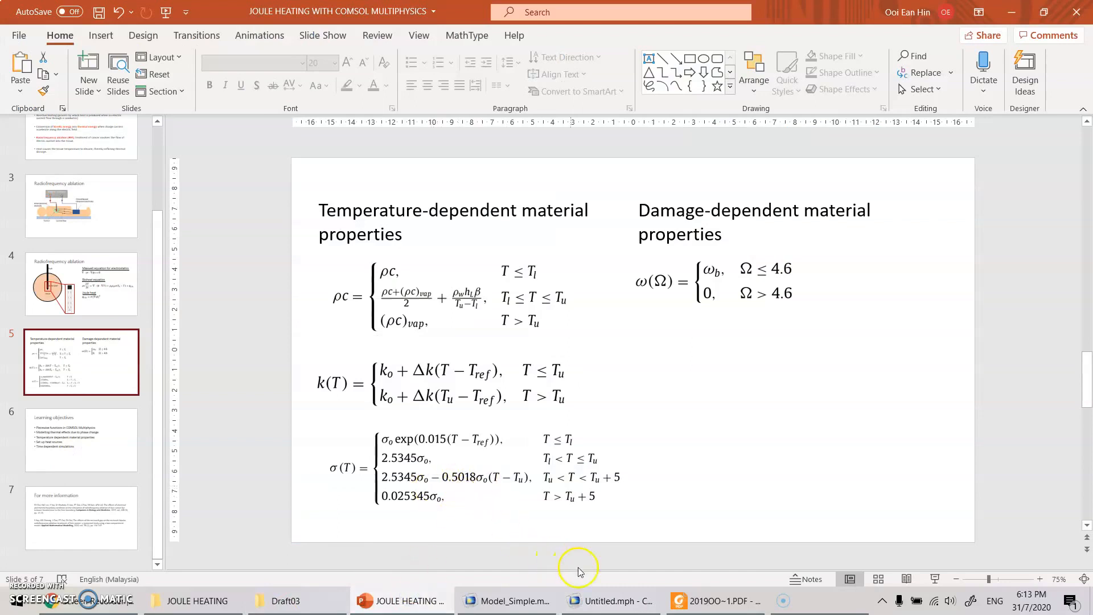
{"action": "left_click", "coordinate": [582, 598]}
{"action": "left_click", "coordinate": [432, 350]}
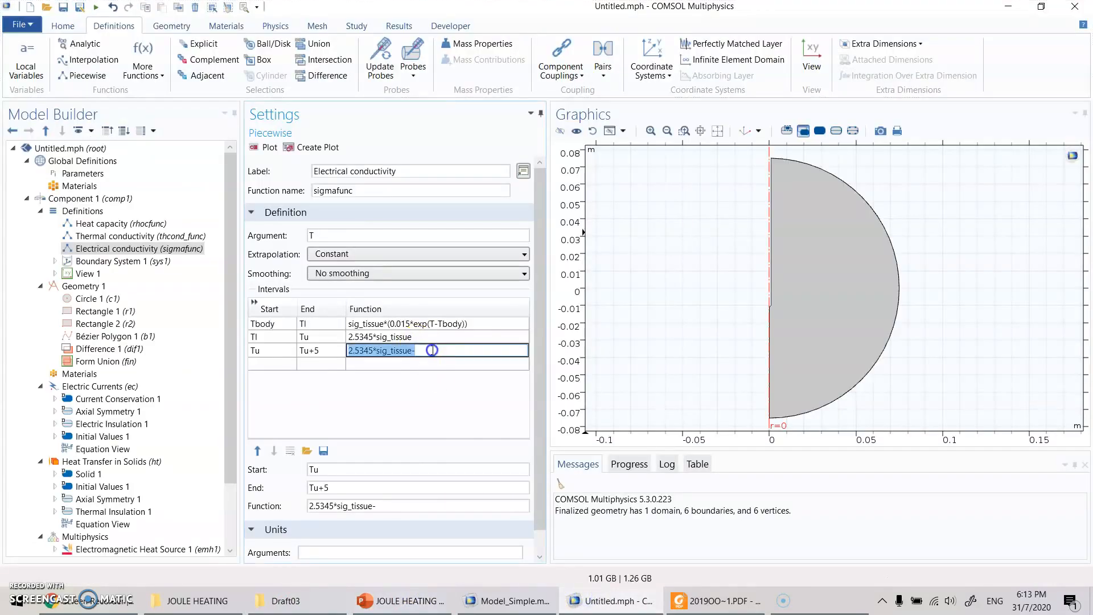
{"action": "left_click", "coordinate": [433, 351]}
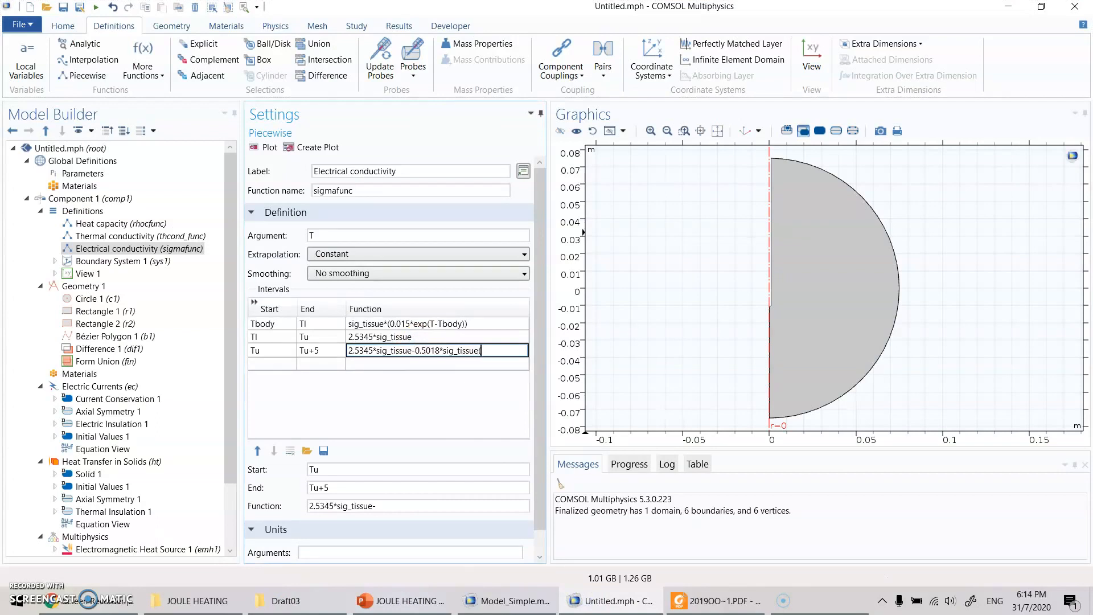
- Consult the slide's temperature difference term in PowerPoint, and complete the third interval's function in COMSOL with (T-Tu)
{"action": "left_click", "coordinate": [450, 609]}
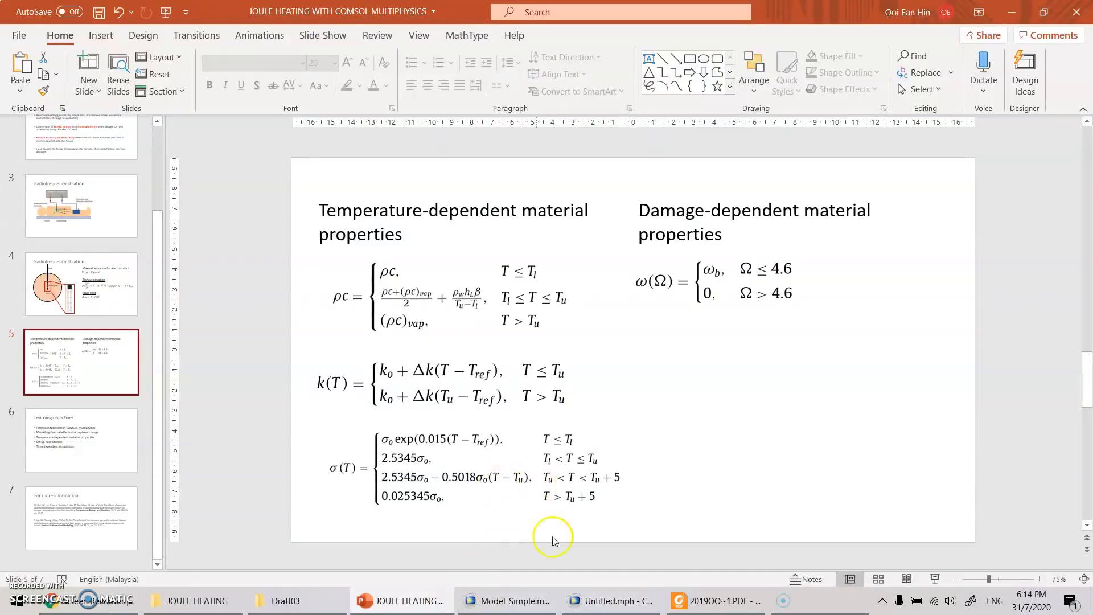
{"action": "left_click", "coordinate": [610, 600]}
{"action": "left_click", "coordinate": [500, 349]}
{"action": "left_click", "coordinate": [499, 348]}
{"action": "type", "text": "T"}
{"action": "key", "text": "Return"}
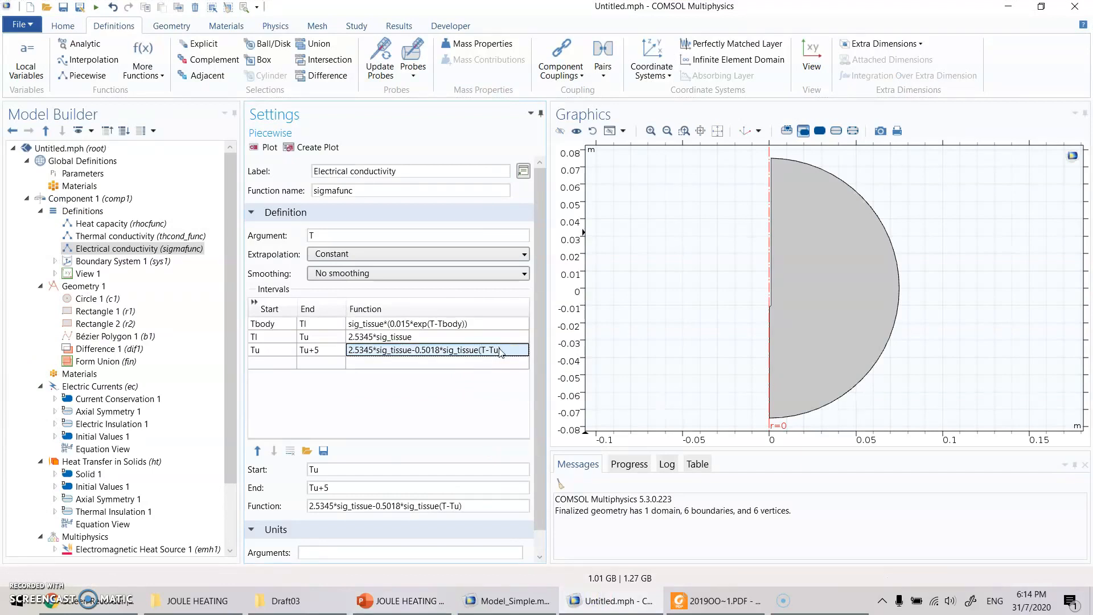
- Consult the last σ(T) temperature range on the PowerPoint slide, and add a fourth sigmafunc interval in COMSOL starting at Tu+5
{"action": "left_click", "coordinate": [416, 602]}
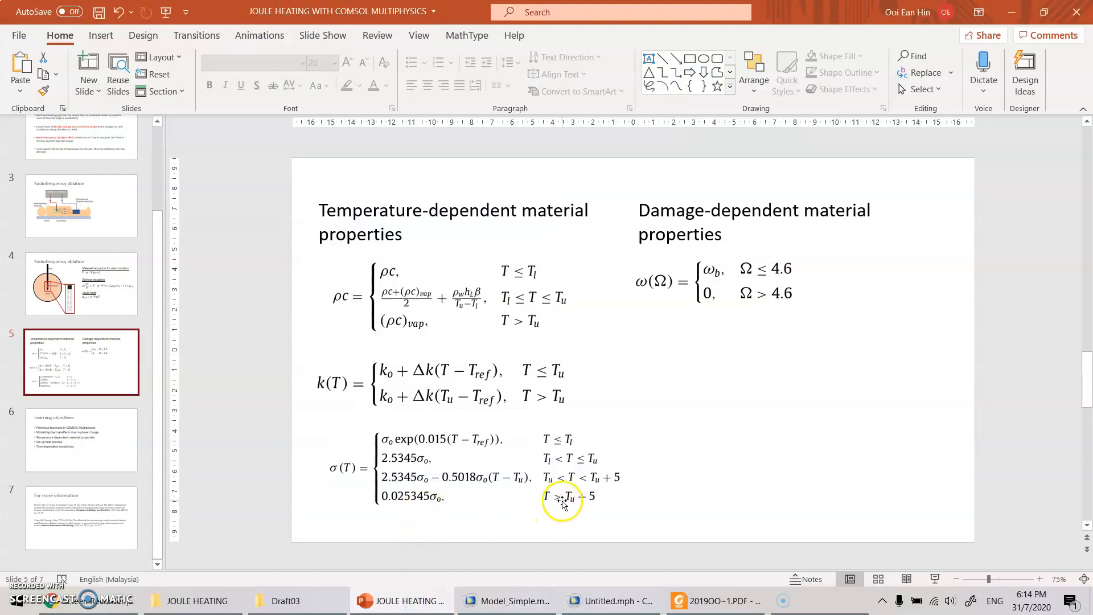
{"action": "left_click", "coordinate": [595, 601]}
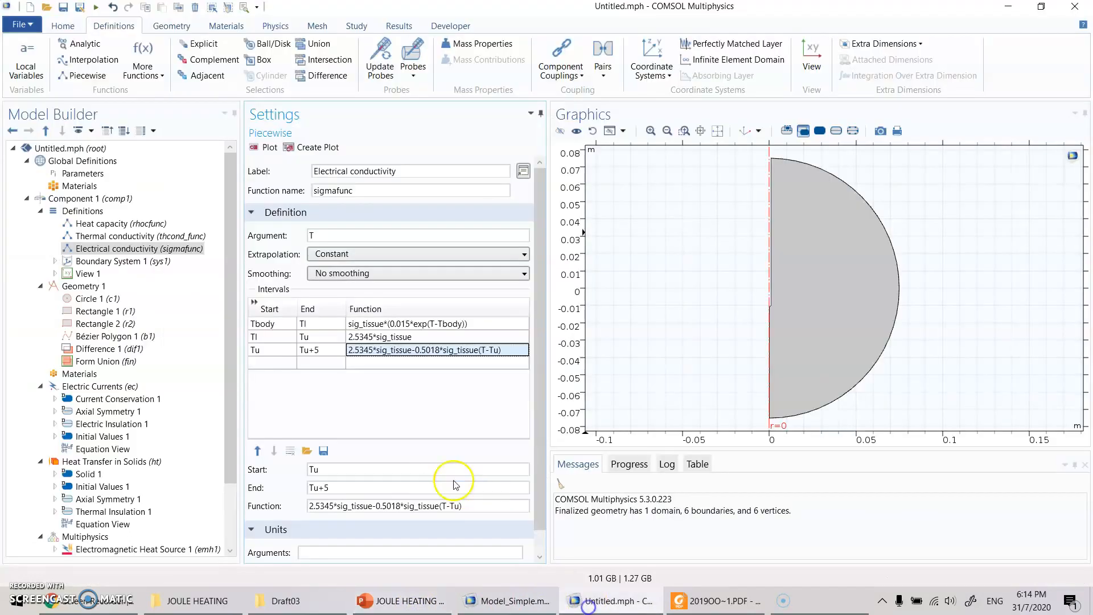
{"action": "left_click", "coordinate": [263, 363]}
{"action": "type", "text": "Tu"}
{"action": "key", "text": "Tab"}
{"action": "key", "text": "Left"}
{"action": "type", "text": "Tu+5"}
{"action": "key", "text": "Tab"}
{"action": "key", "text": "Tab"}
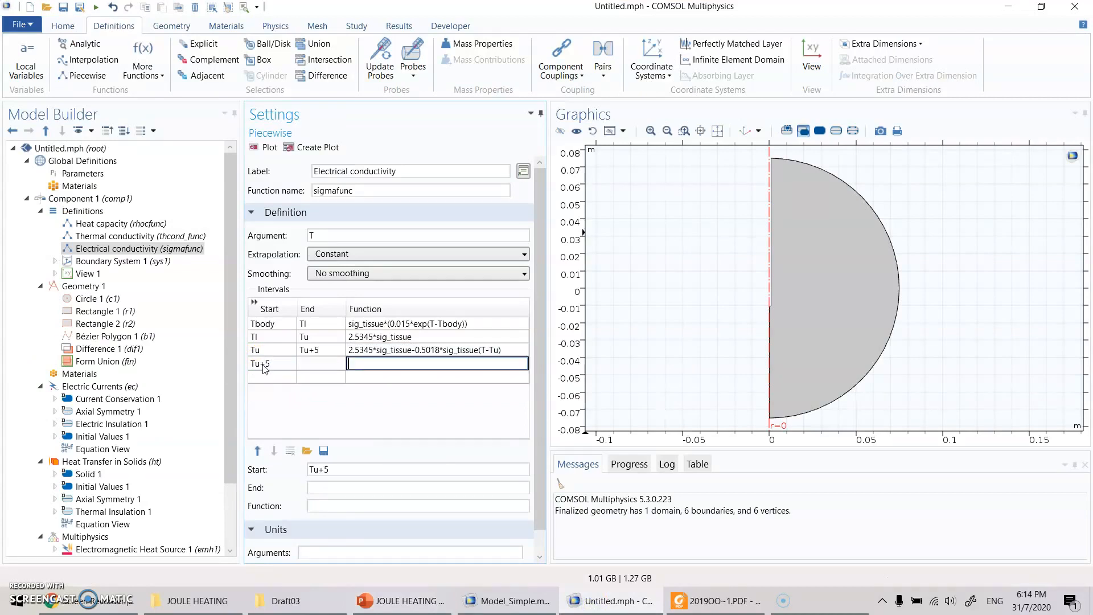
- Set the end of the fourth sigmafunc interval to Tu+10
{"action": "left_click", "coordinate": [319, 364]}
{"action": "type", "text": "tU+10"}
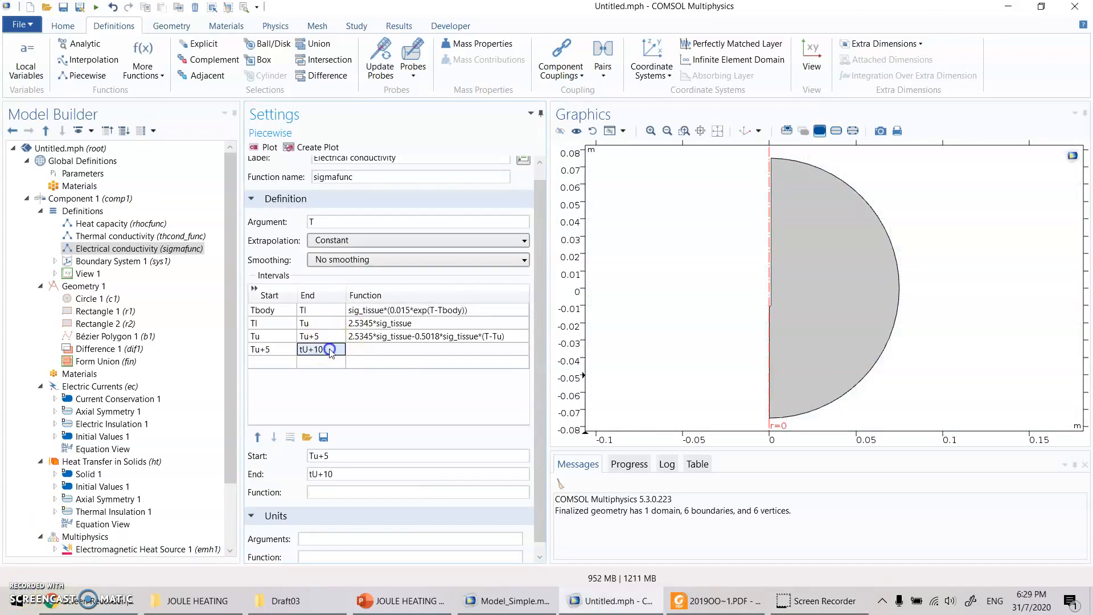
{"action": "left_click", "coordinate": [320, 349]}
{"action": "type", "text": "Tu+10"}
{"action": "key", "text": "Return"}
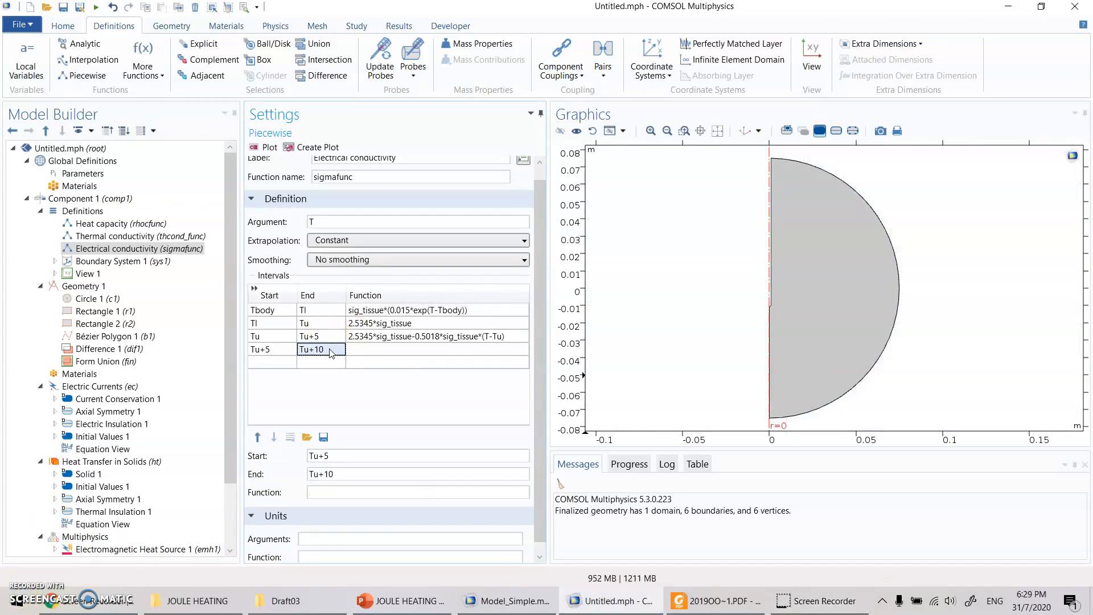
- Set the function of the fourth interval, from Tu+5 to Tu+10, to 0.025345*sig_tissue
{"action": "left_click", "coordinate": [416, 356]}
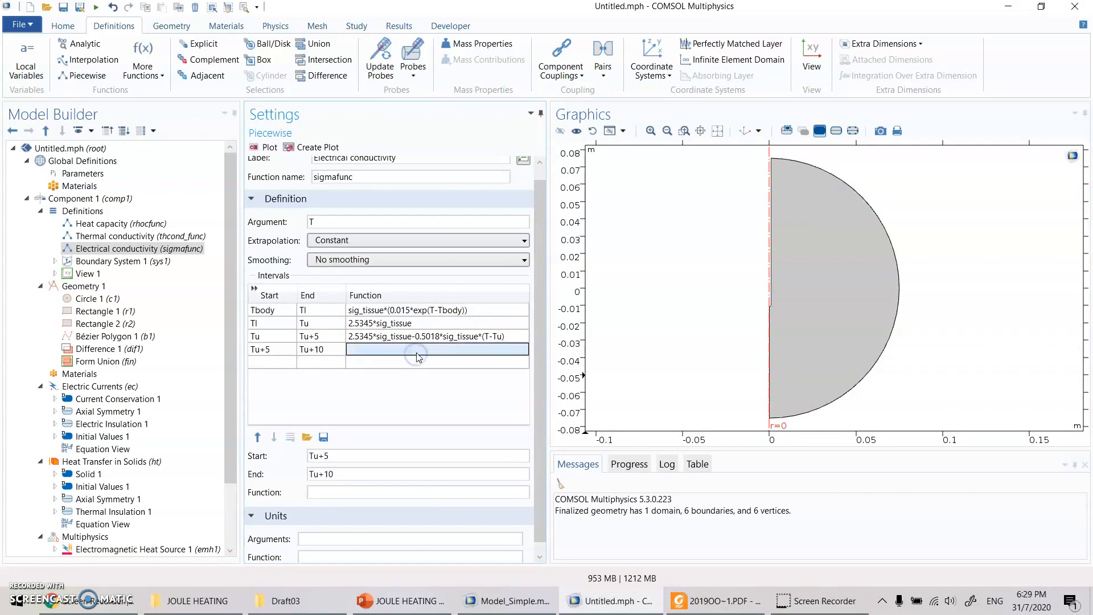
{"action": "type", "text": "0.025"}
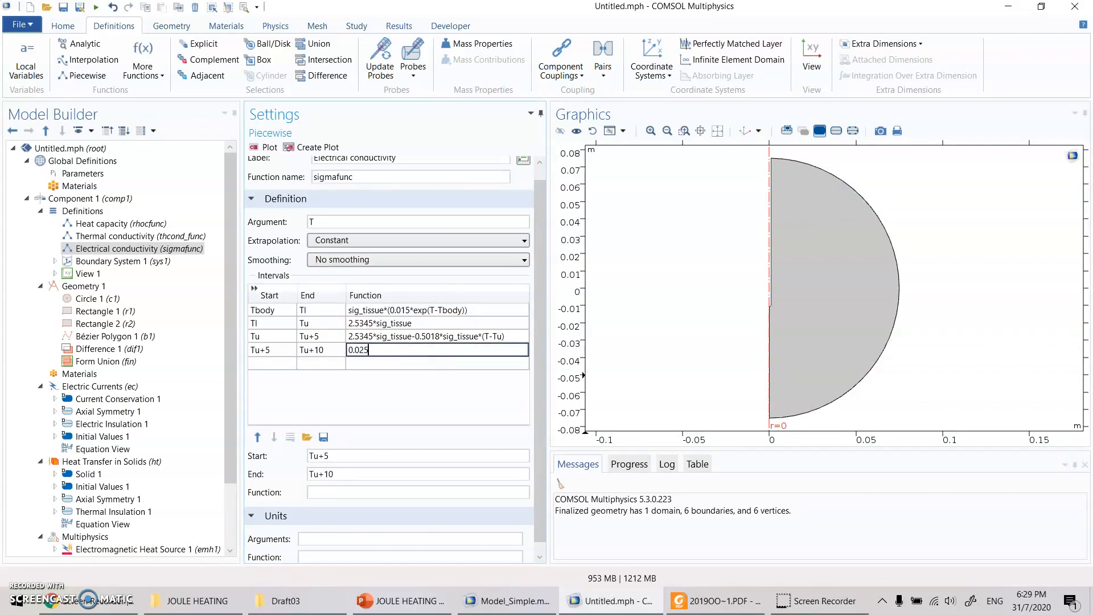
{"action": "type", "text": "345*sig_tissue"}
{"action": "key", "text": "Return"}
{"action": "type", "text": "\\"}
{"action": "key", "text": "Return"}
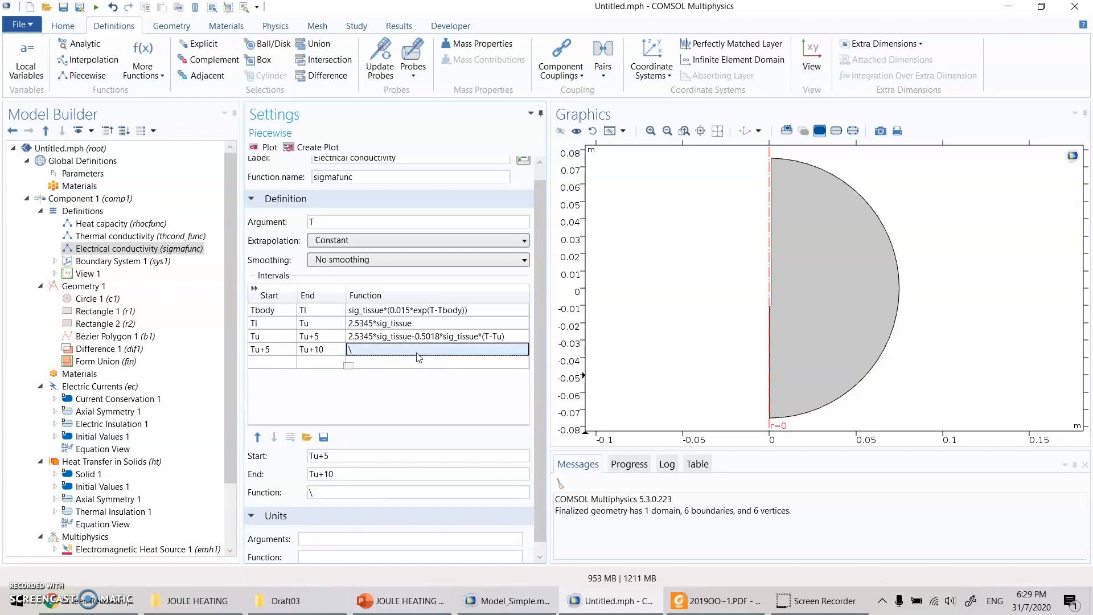
{"action": "type", "text": "0.025345*si"}
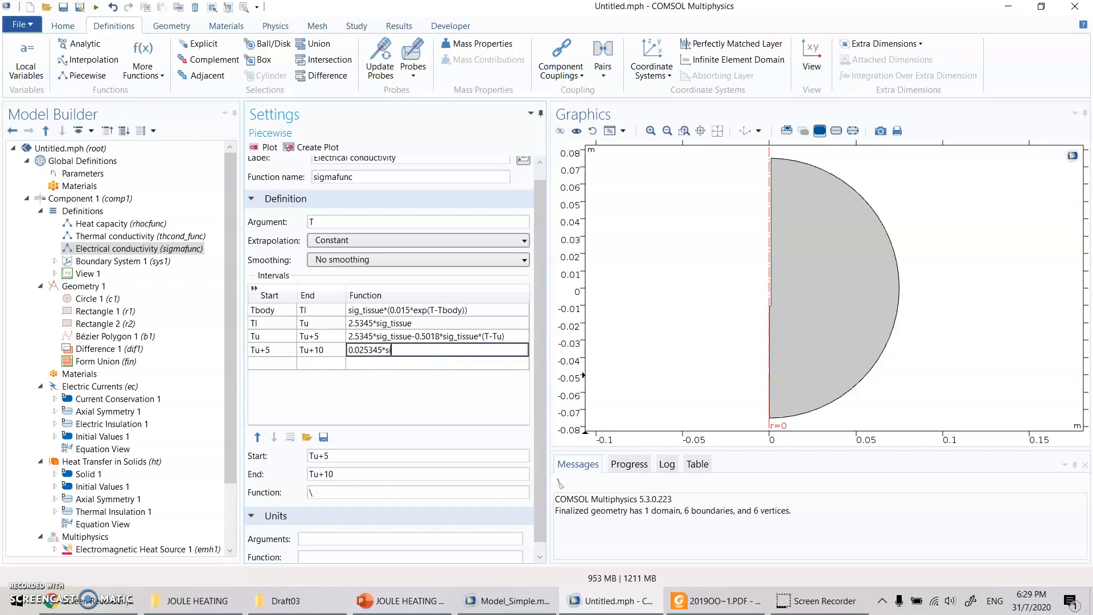
{"action": "type", "text": "g_tissue"}
{"action": "key", "text": "Return"}
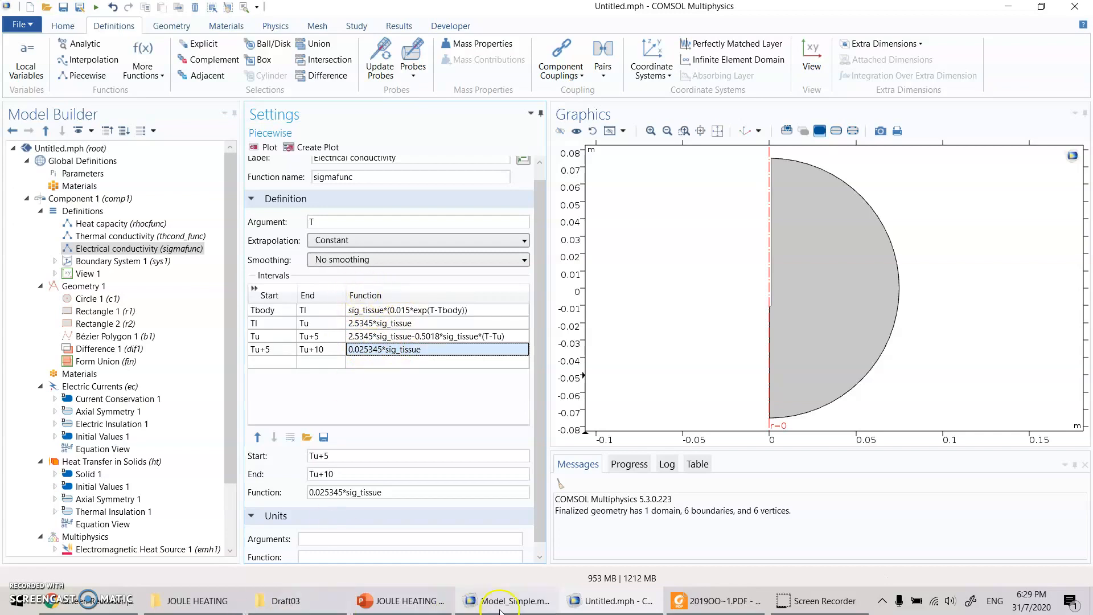
- Compare the σ(T) expressions on the PowerPoint slide, and correct the first interval's function in COMSOL to sig_tissue*exp(0.015*(T-Tbody))
{"action": "left_click", "coordinate": [435, 600]}
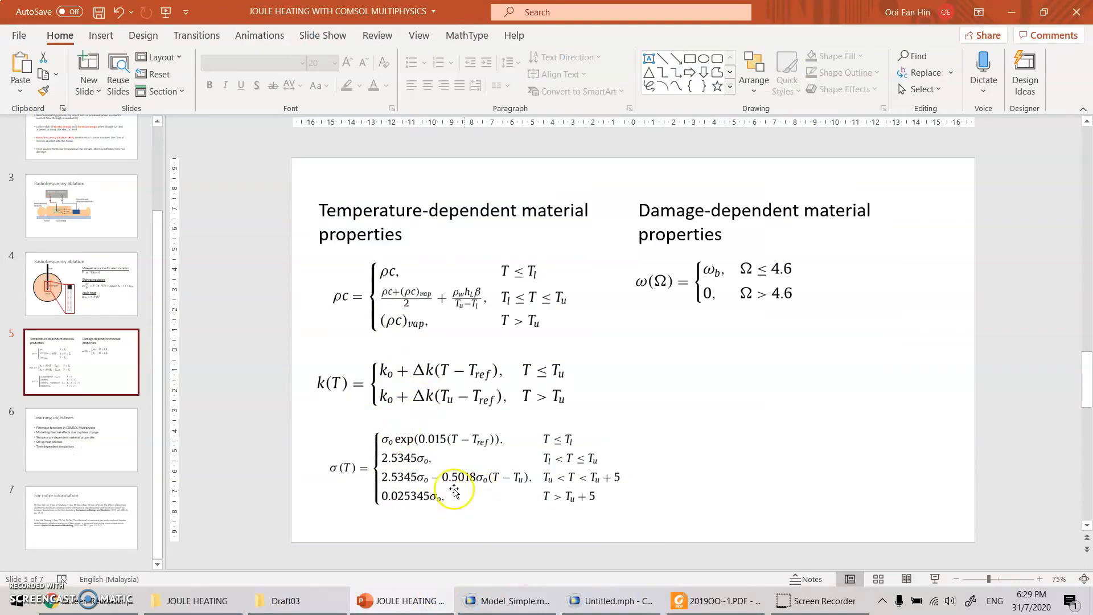
{"action": "left_click", "coordinate": [608, 601]}
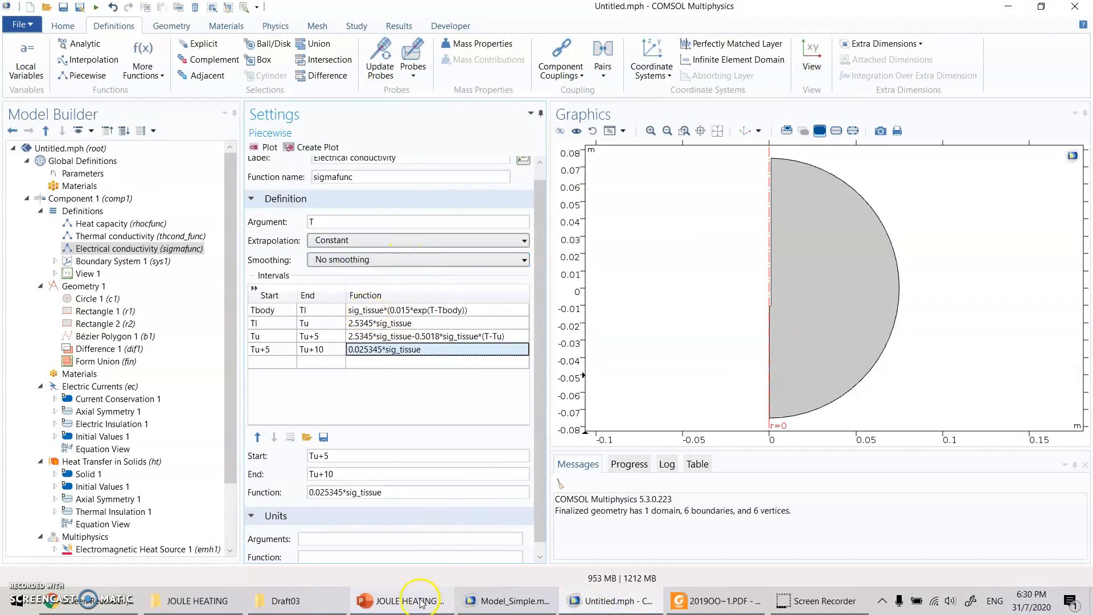
{"action": "left_click", "coordinate": [402, 601]}
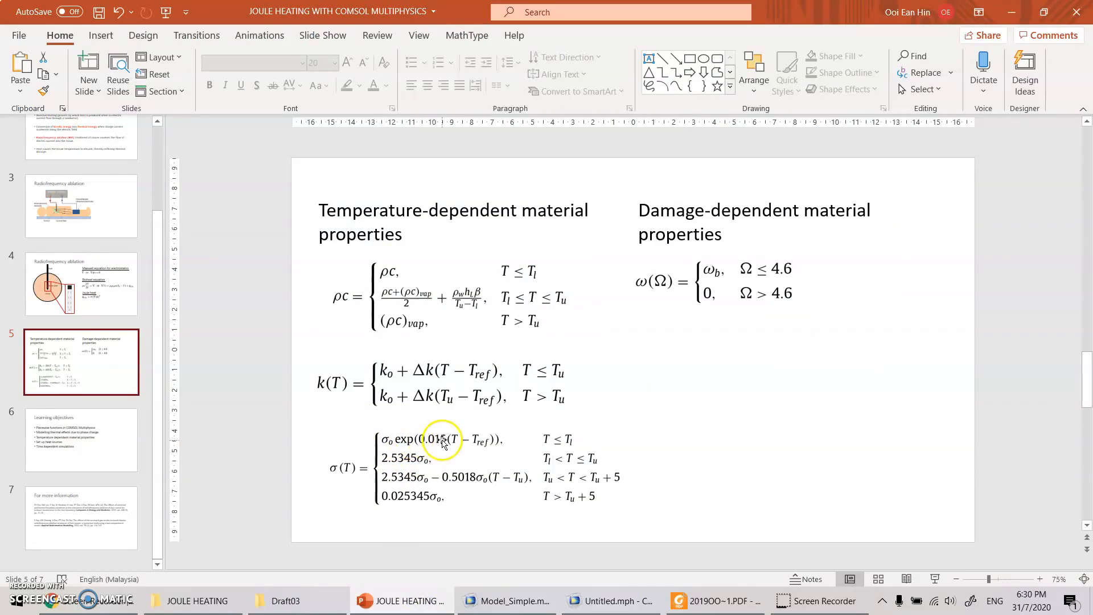
{"action": "left_click", "coordinate": [620, 605]}
{"action": "left_click", "coordinate": [387, 311]}
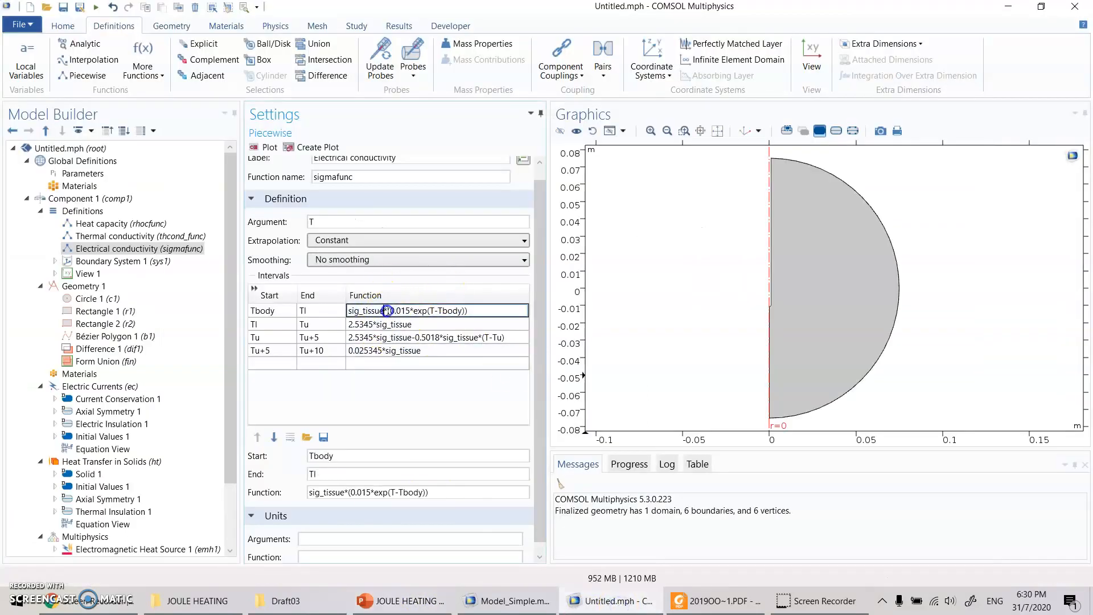
{"action": "key", "text": "Delete"}
{"action": "key", "text": "Delete"}
{"action": "key", "text": "Delete"}
{"action": "key", "text": "Delete"}
{"action": "key", "text": "Delete"}
{"action": "key", "text": "Delete"}
{"action": "key", "text": "Delete"}
{"action": "type", "text": "(0.015*"}
{"action": "key", "text": "Return"}
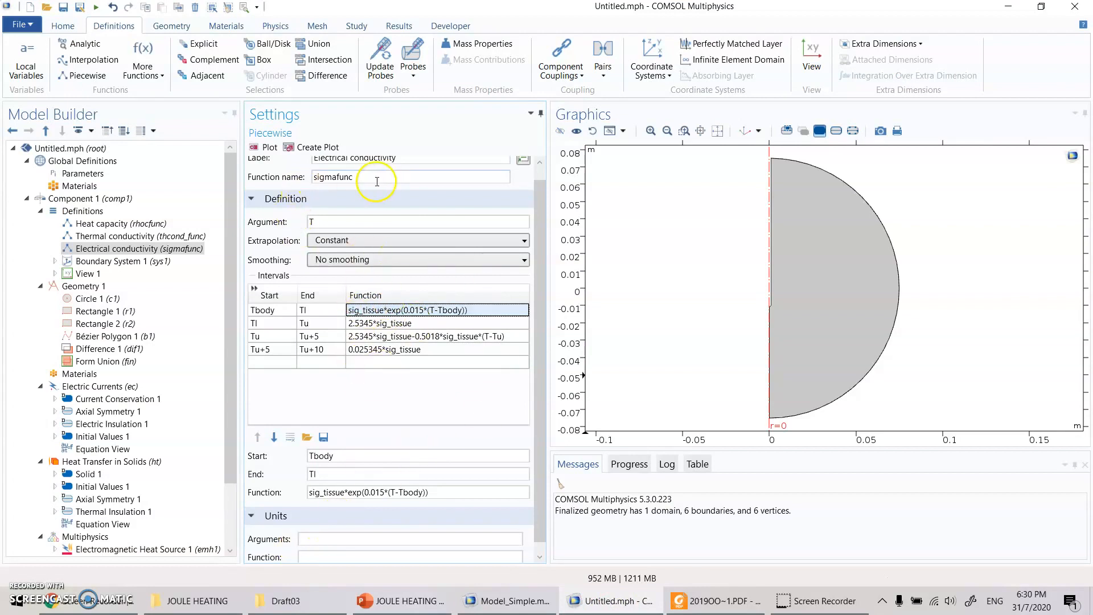
- Set the electrical conductivity function's argument unit to K and its function unit to S/m
{"action": "left_click", "coordinate": [327, 542]}
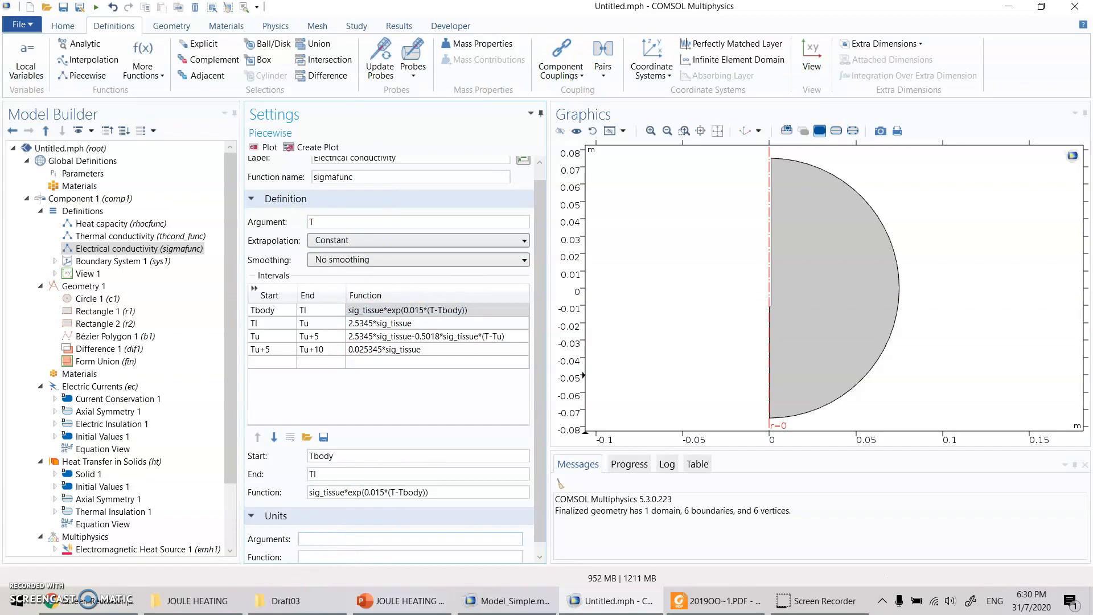
{"action": "key", "text": "Tab"}
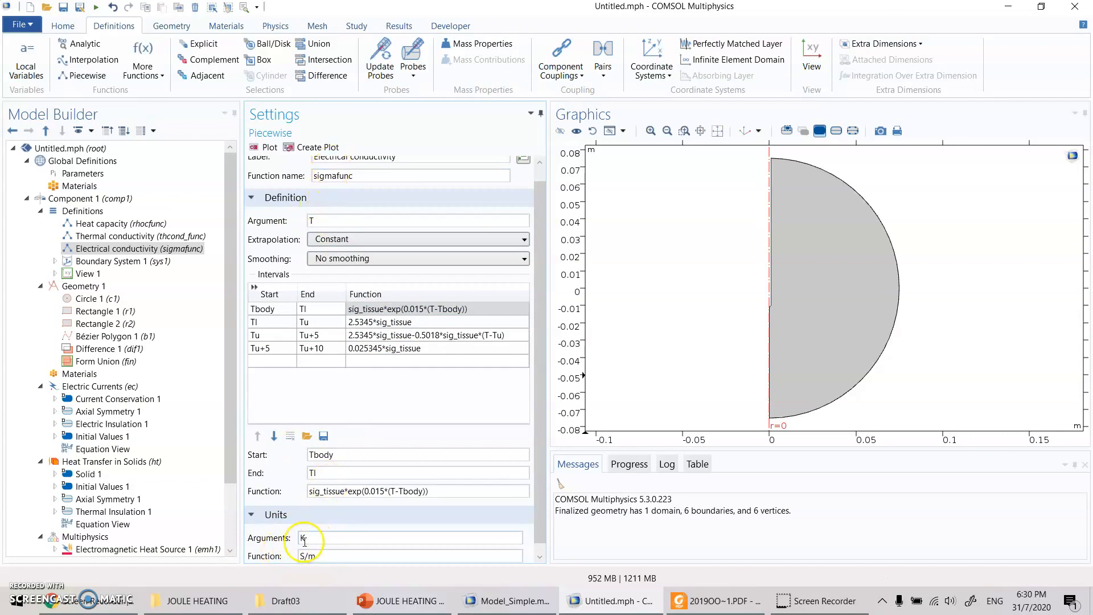
{"action": "scroll", "coordinate": [402, 333], "scroll_direction": "up", "scroll_amount": 1}
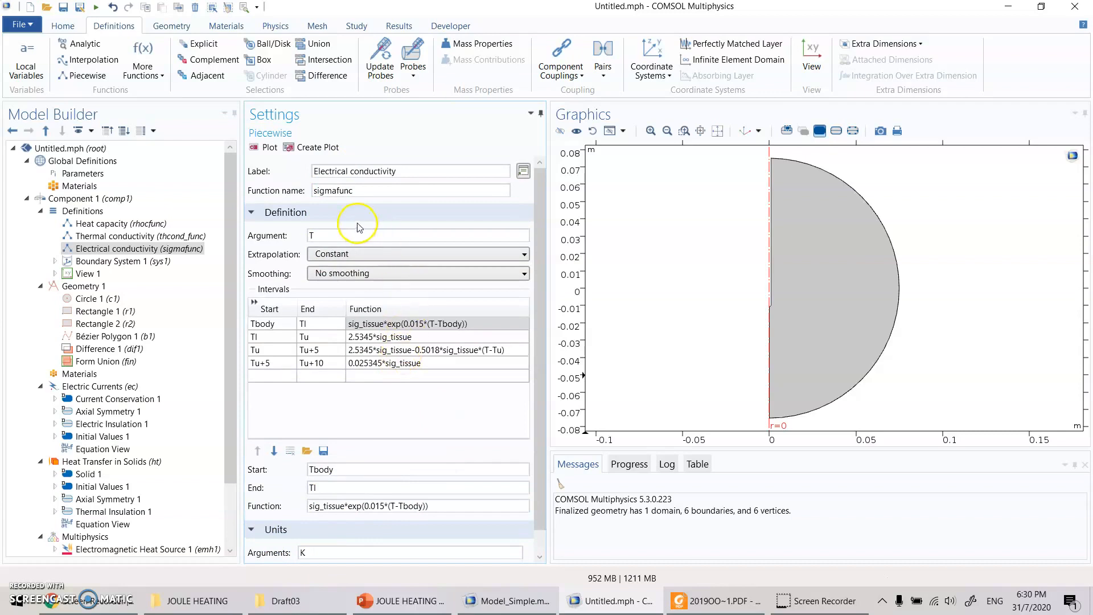
{"action": "left_click", "coordinate": [108, 249]}
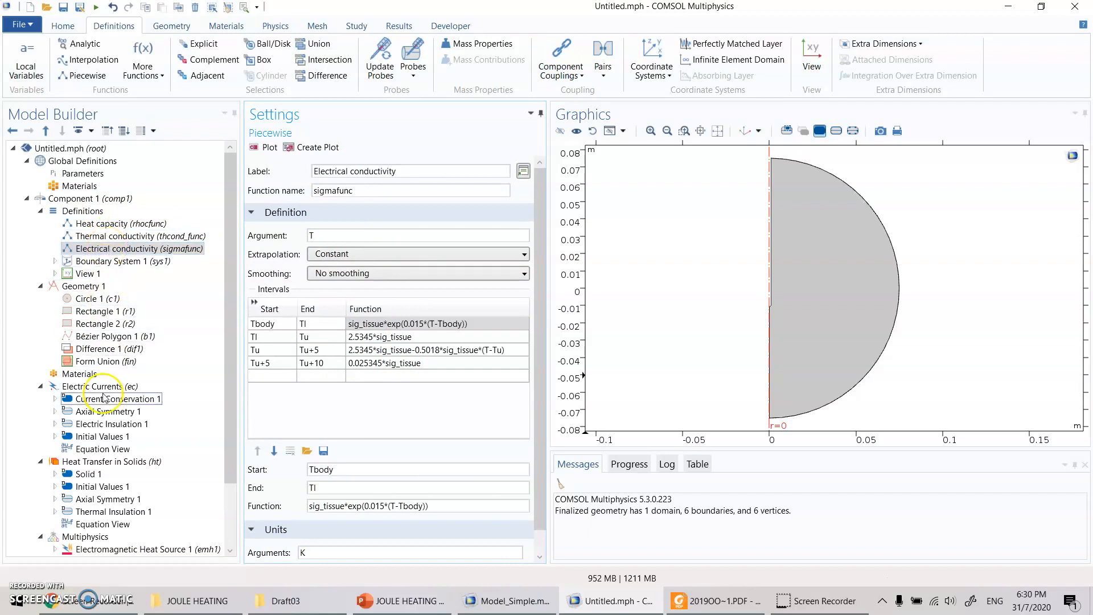
- Add a blank material to the materials of Component 1
{"action": "right_click", "coordinate": [79, 377]}
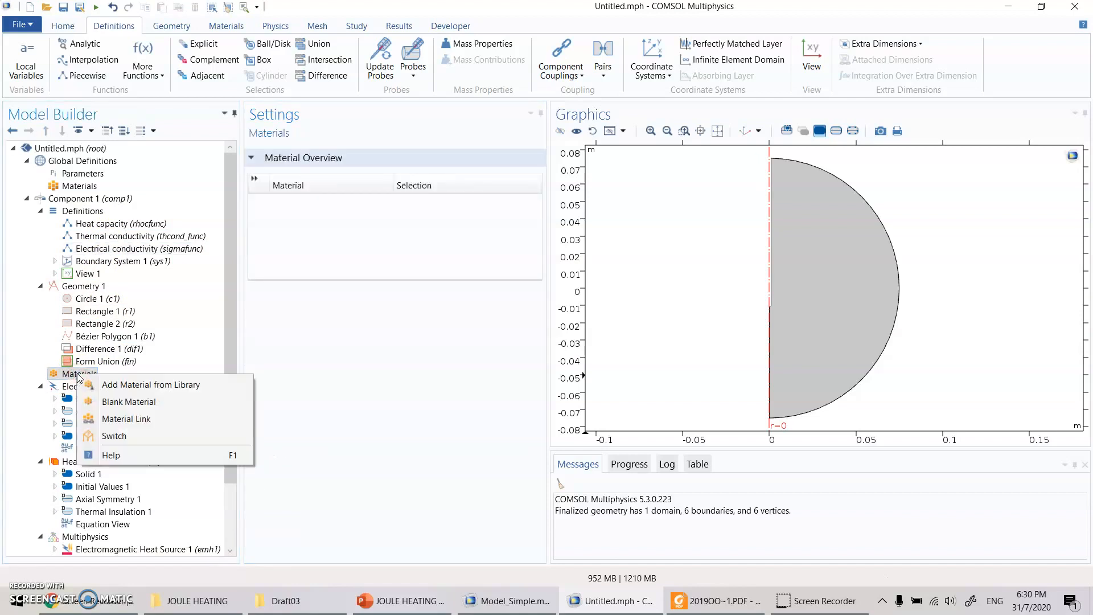
{"action": "left_click", "coordinate": [138, 403]}
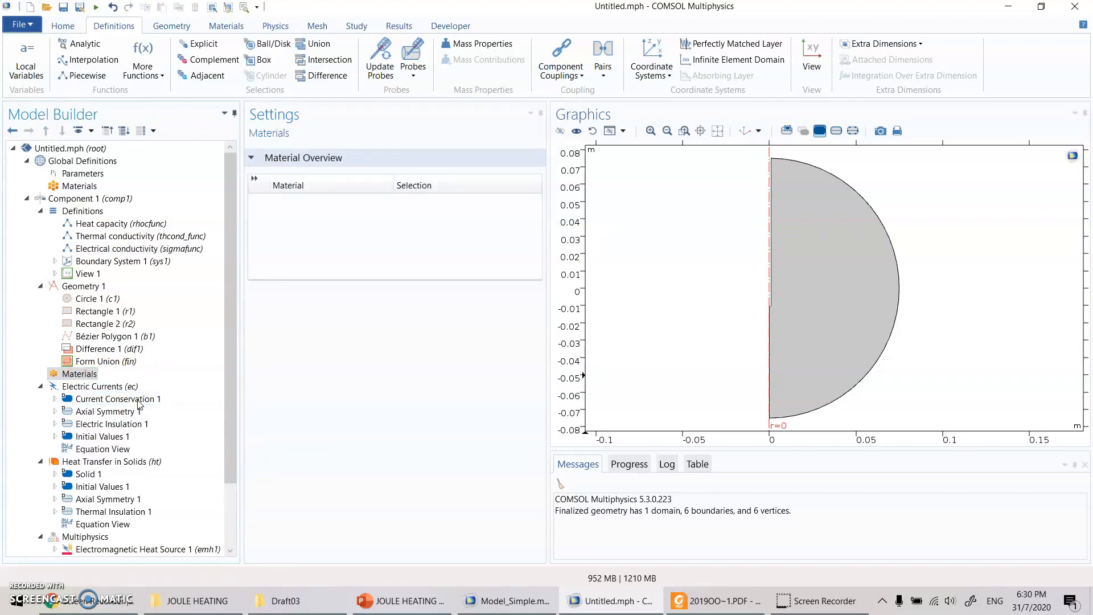
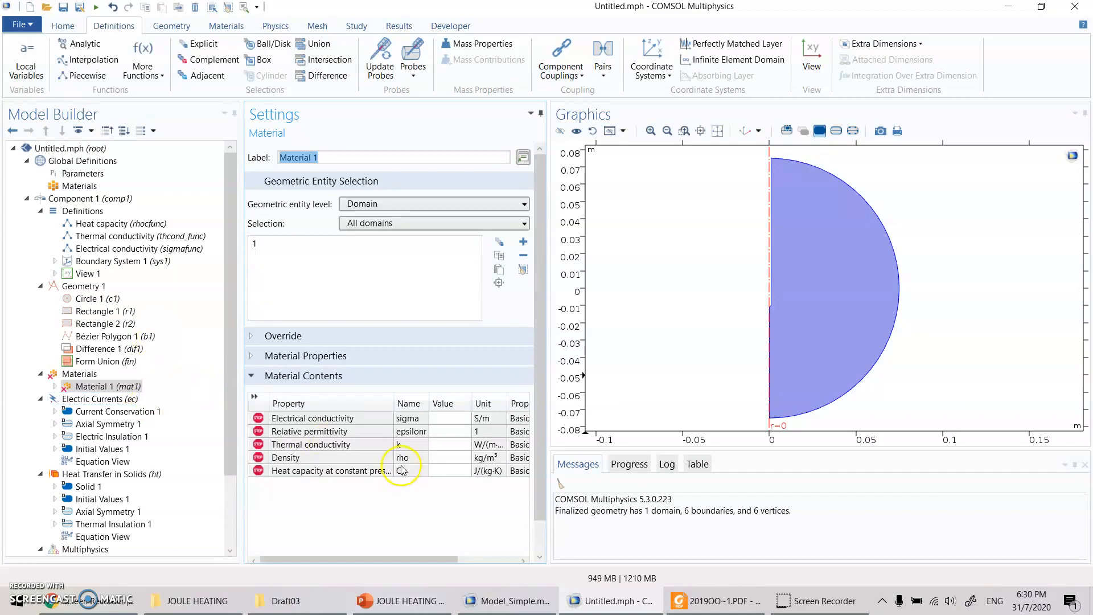
- Set Material 1's electrical conductivity to sigmafunc(T) and check the expression in its Basic property group
{"action": "left_click", "coordinate": [460, 424]}
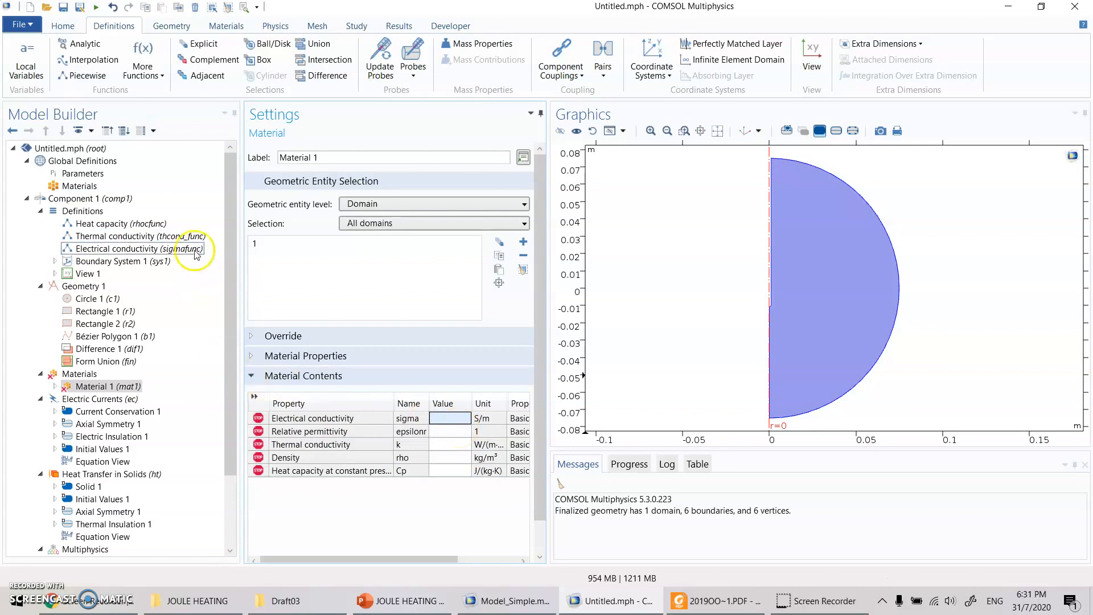
{"action": "left_click", "coordinate": [117, 250]}
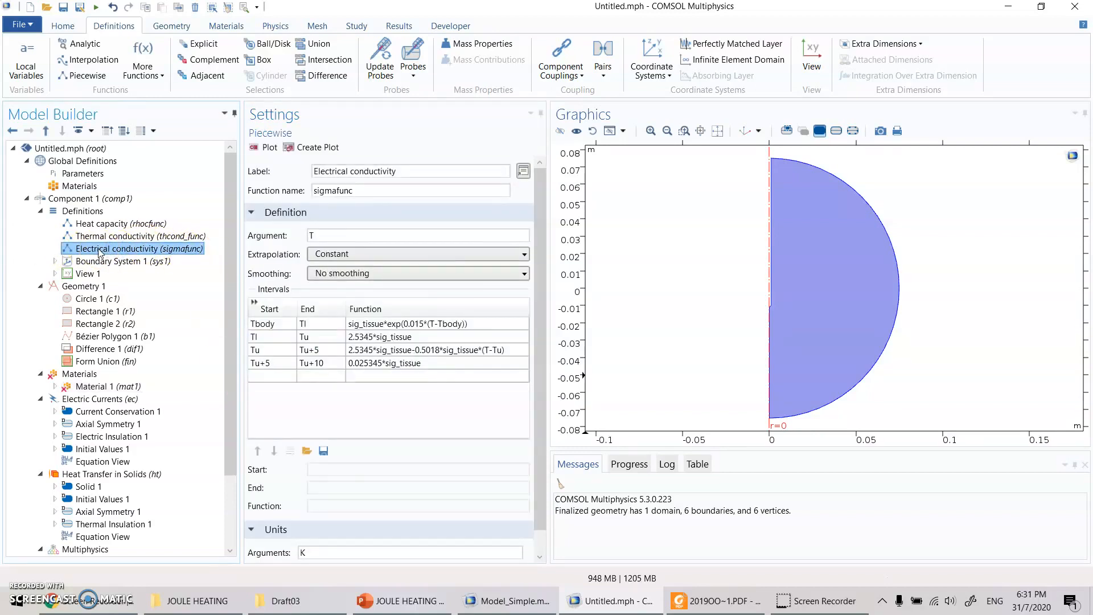
{"action": "left_click", "coordinate": [330, 195]}
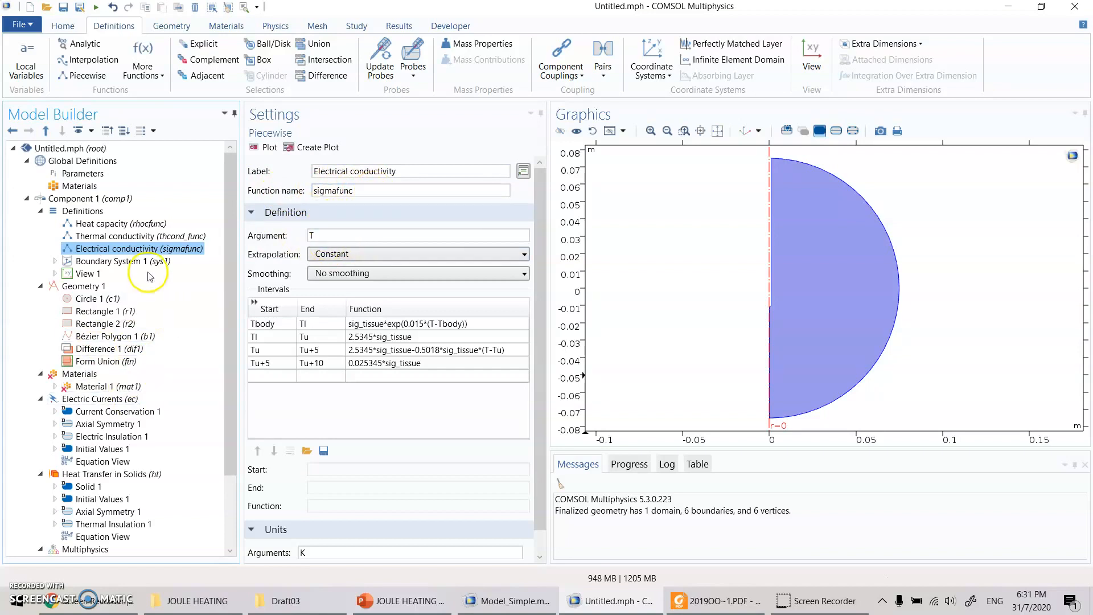
{"action": "left_click", "coordinate": [92, 387]}
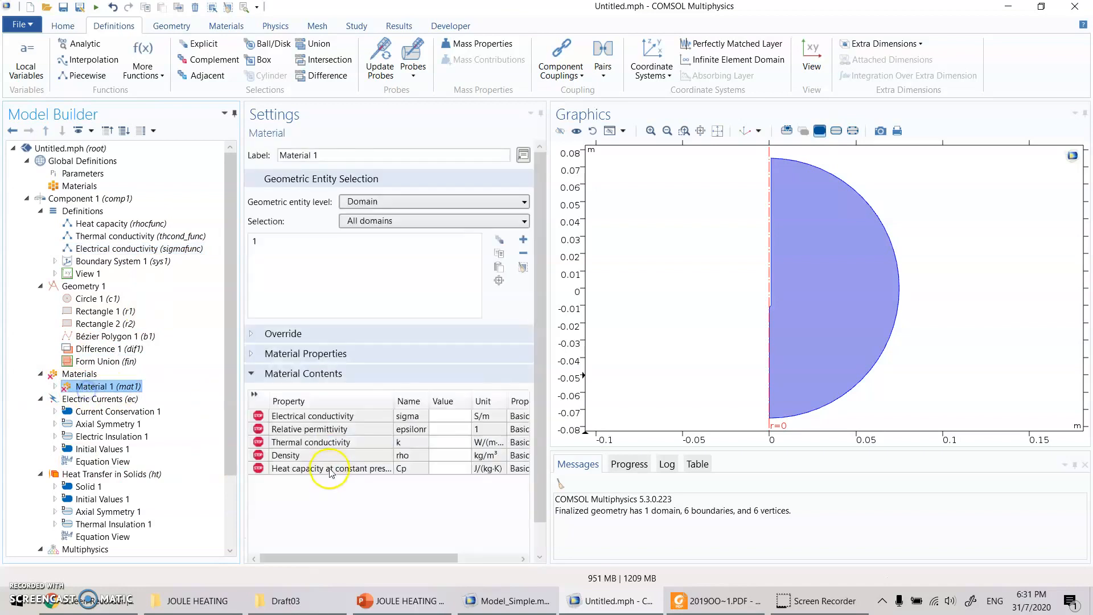
{"action": "left_click", "coordinate": [452, 419]}
{"action": "type", "text": "s"}
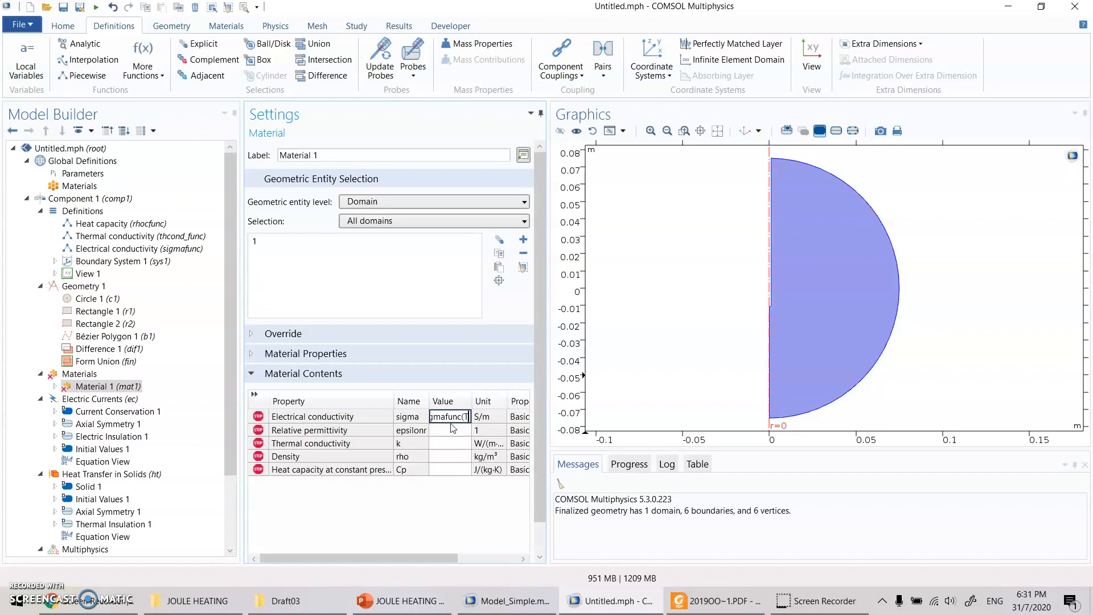
{"action": "key", "text": "Return"}
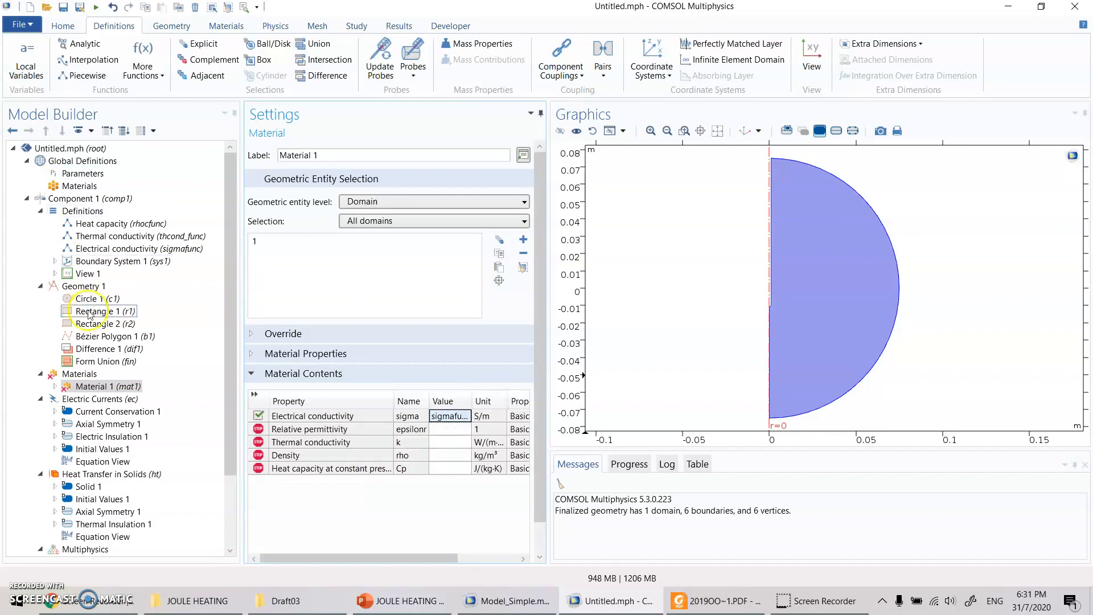
{"action": "left_click", "coordinate": [55, 387]}
{"action": "left_click", "coordinate": [94, 399]}
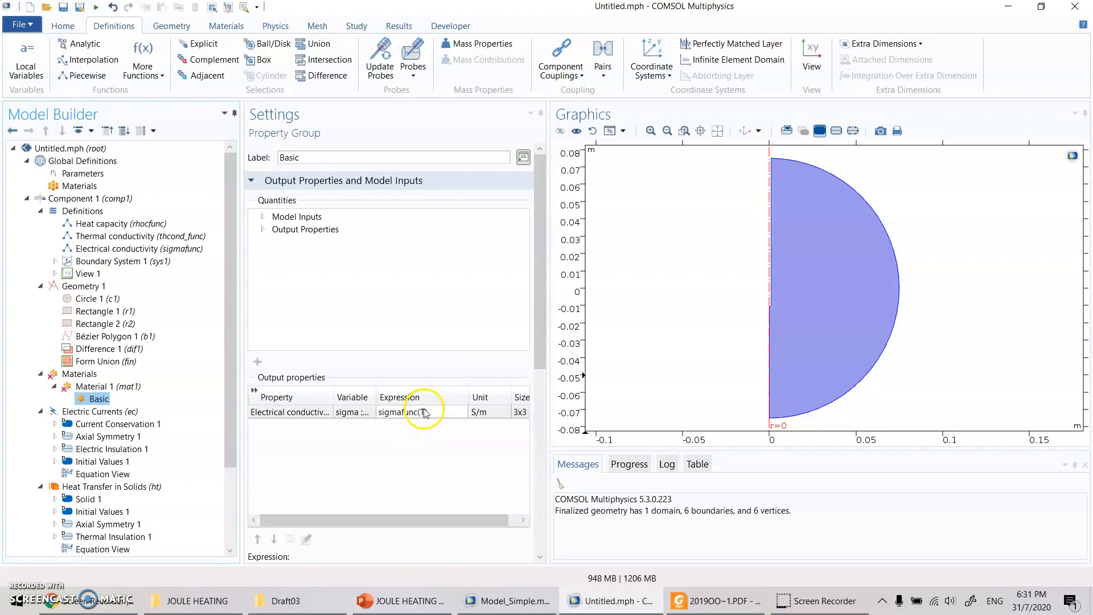
- Set Material 1's relative permittivity to 1 and its thermal conductivity to thcond_func(T)
{"action": "left_click", "coordinate": [123, 386]}
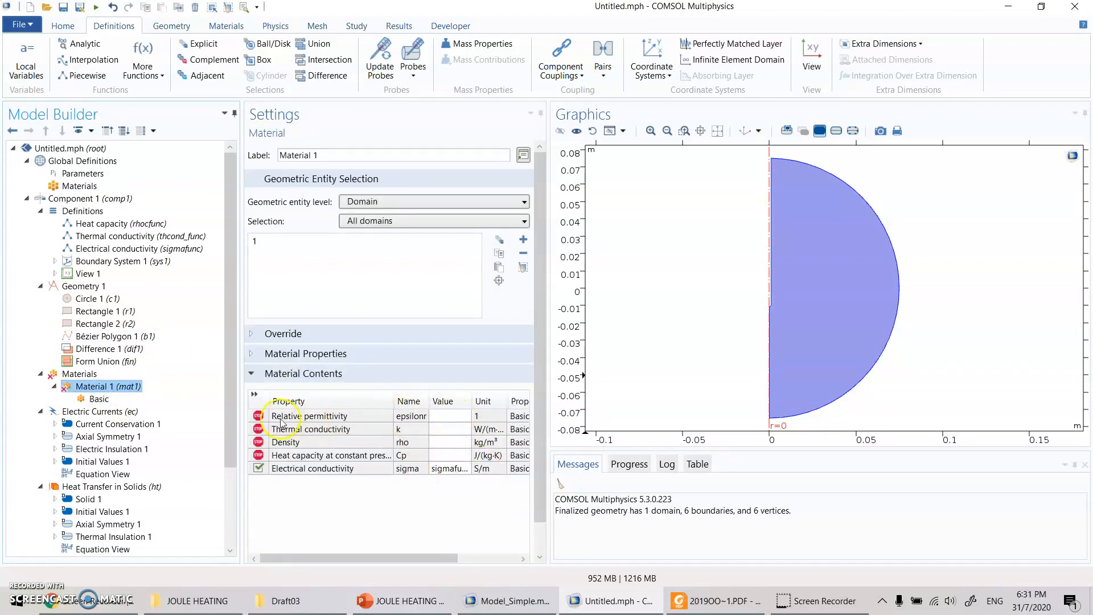
{"action": "left_click", "coordinate": [452, 417]}
{"action": "type", "text": "1"}
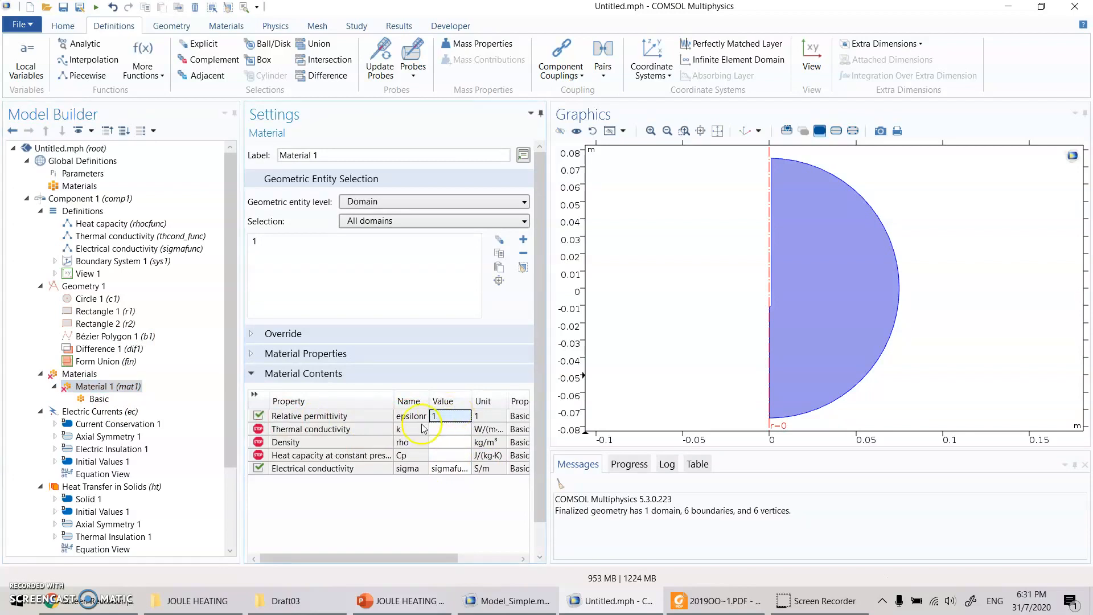
{"action": "left_click", "coordinate": [449, 430]}
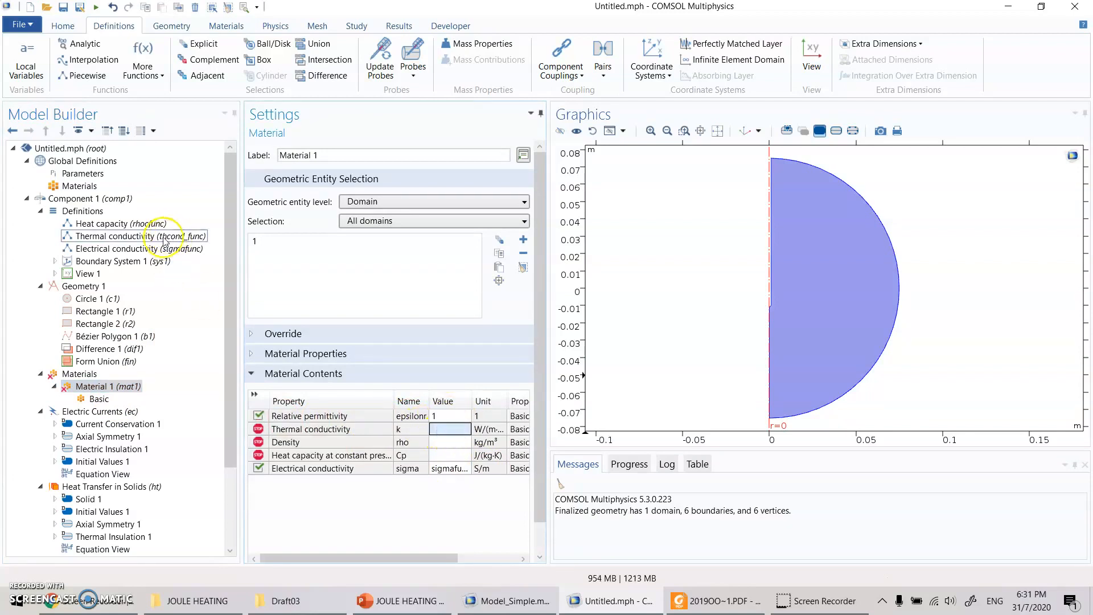
{"action": "type", "text": "thco"}
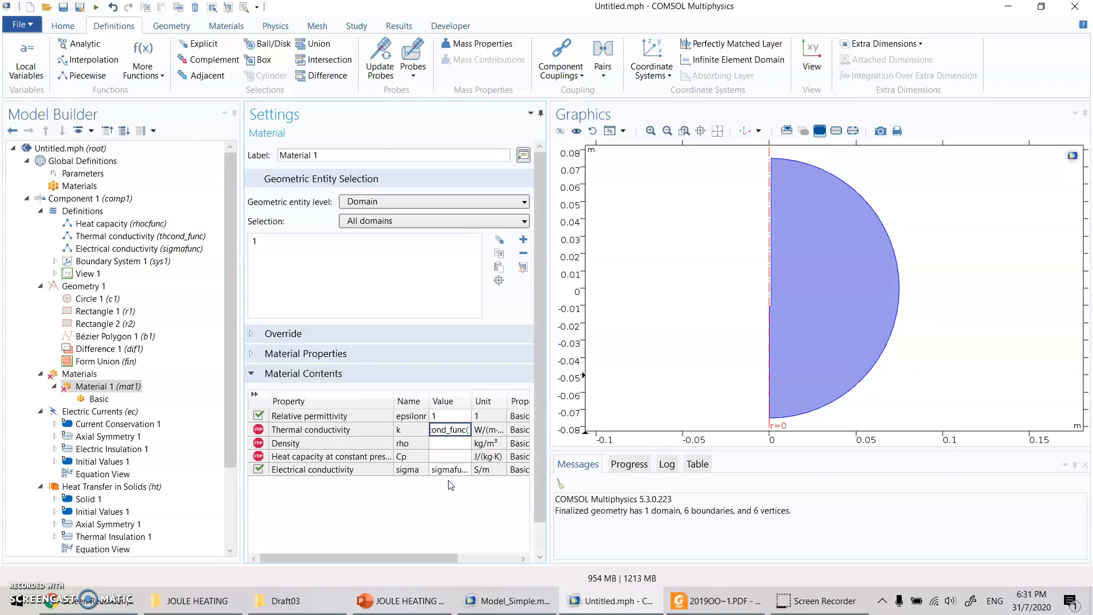
{"action": "key", "text": "Return"}
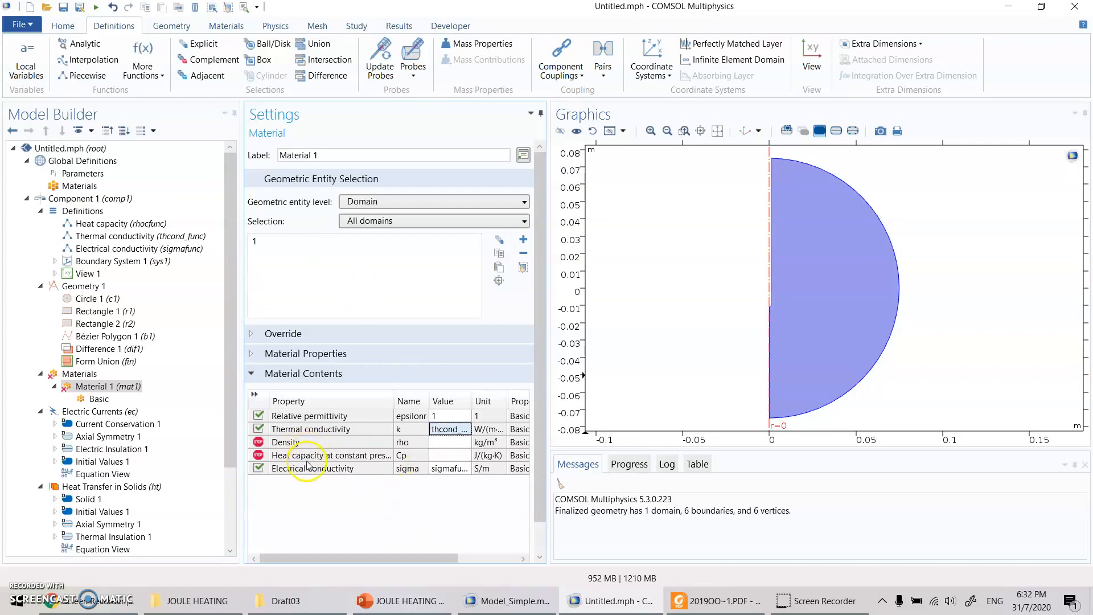
- Check the Heat capacity function's name, and set Material 1's density to 1 and its heat capacity at constant pressure to rhocfunc(T)
{"action": "left_click", "coordinate": [138, 226]}
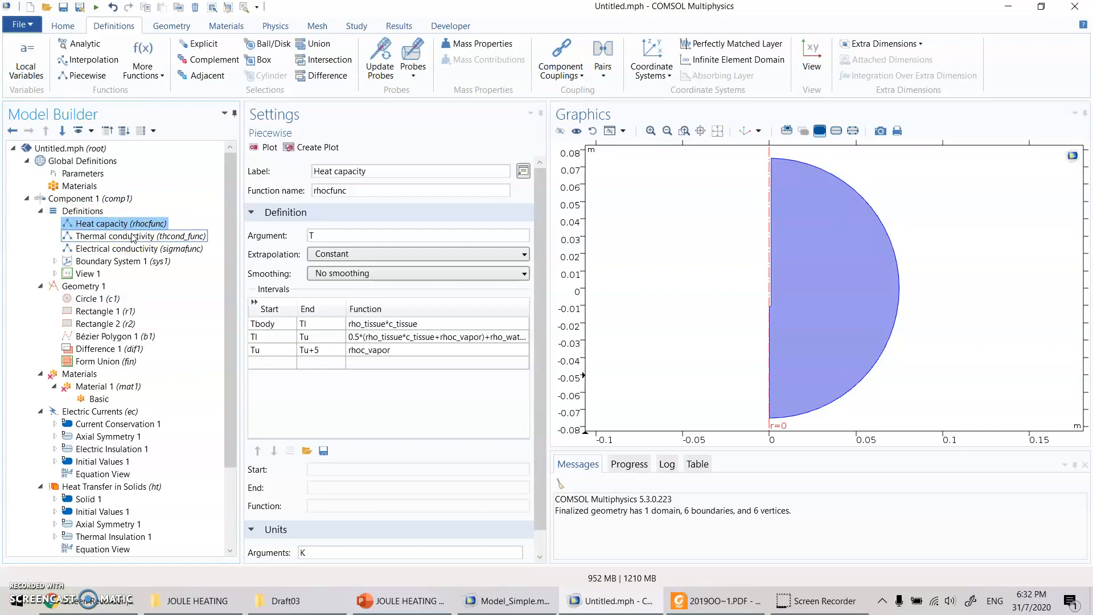
{"action": "left_click", "coordinate": [97, 399]}
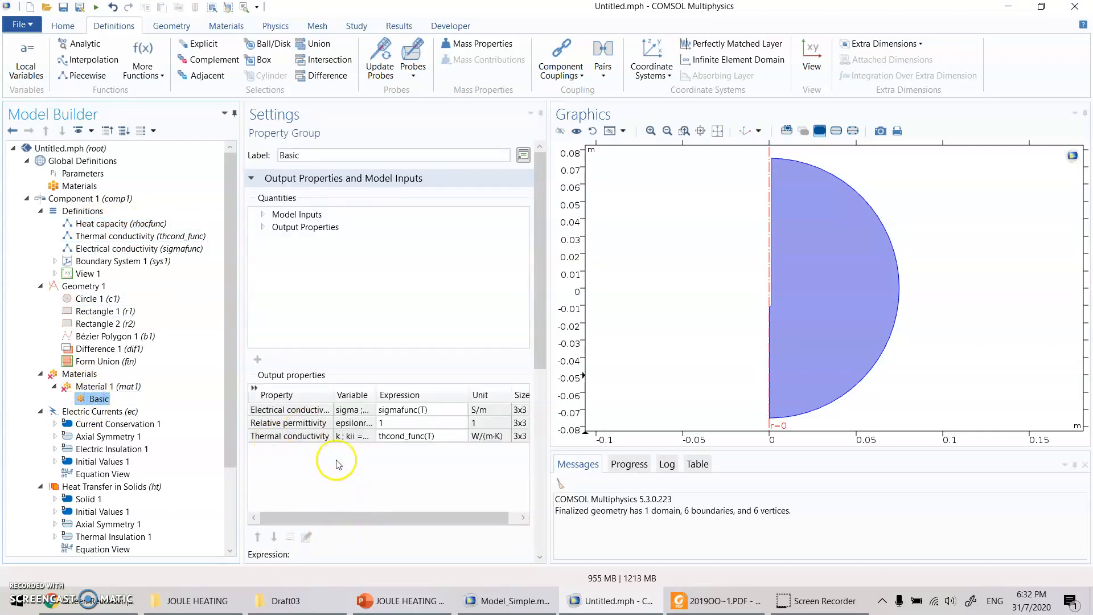
{"action": "left_click", "coordinate": [98, 387]}
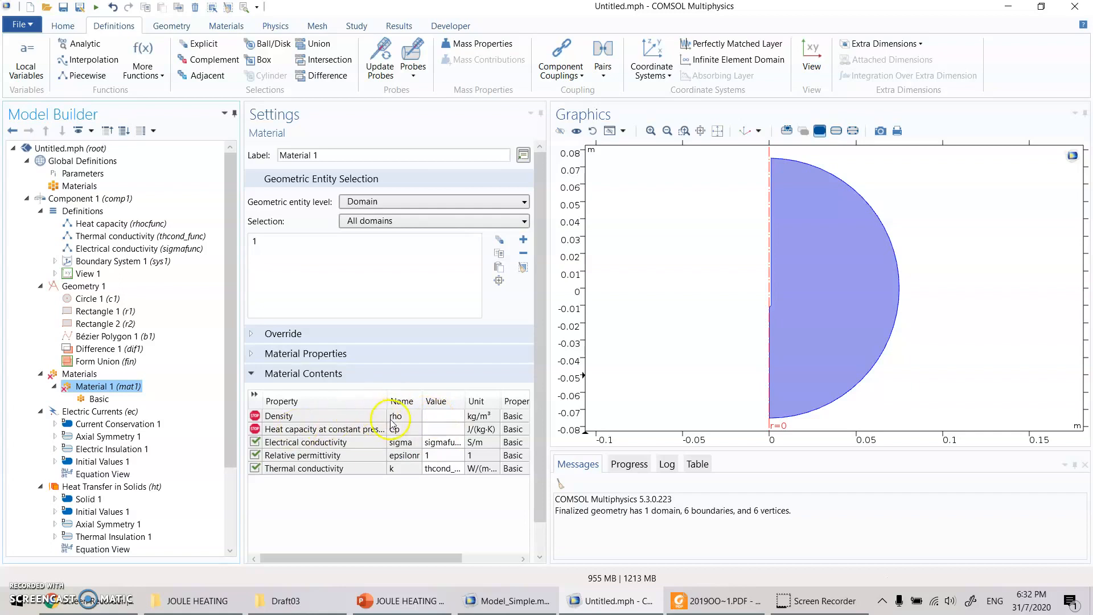
{"action": "left_click", "coordinate": [436, 416]}
{"action": "type", "text": "1"}
{"action": "key", "text": "Return"}
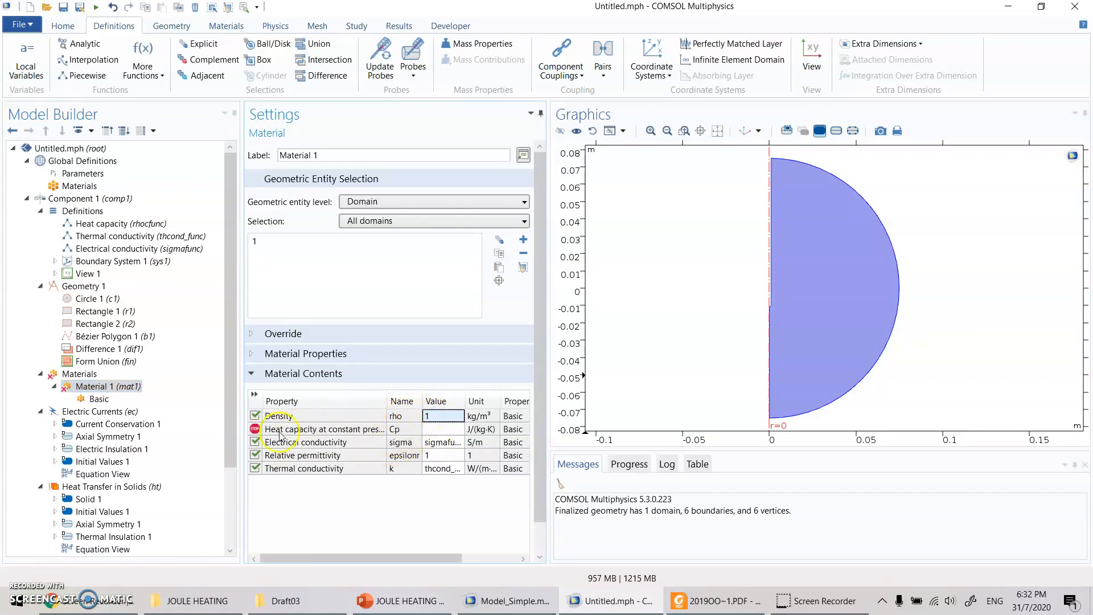
{"action": "left_click", "coordinate": [444, 430]}
{"action": "type", "text": "rhocfunc"}
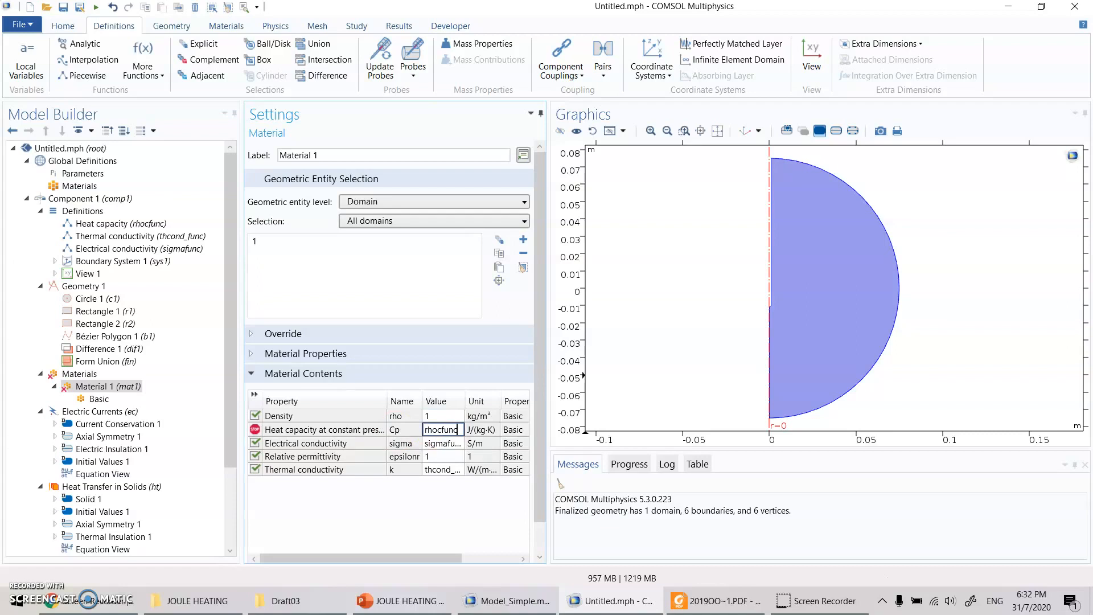
{"action": "key", "text": "Return"}
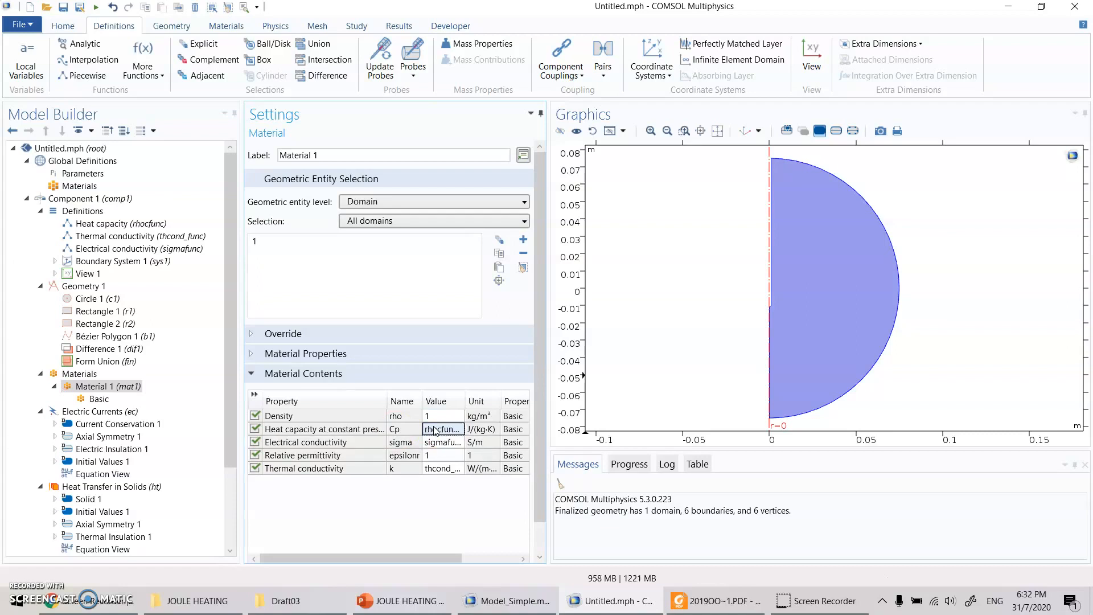
- Review the Heat capacity function's intervals and units against the density and heat capacity entries of Material 1
{"action": "left_click", "coordinate": [316, 435]}
{"action": "left_click", "coordinate": [136, 223]}
{"action": "scroll", "coordinate": [354, 524], "scroll_direction": "down", "scroll_amount": 1}
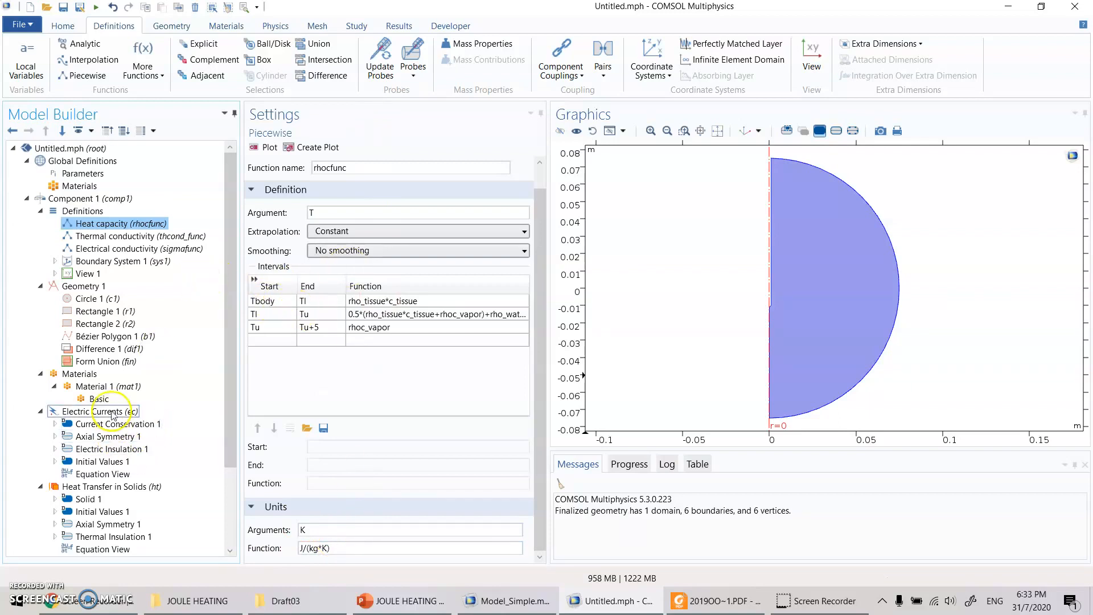
{"action": "left_click", "coordinate": [98, 398]}
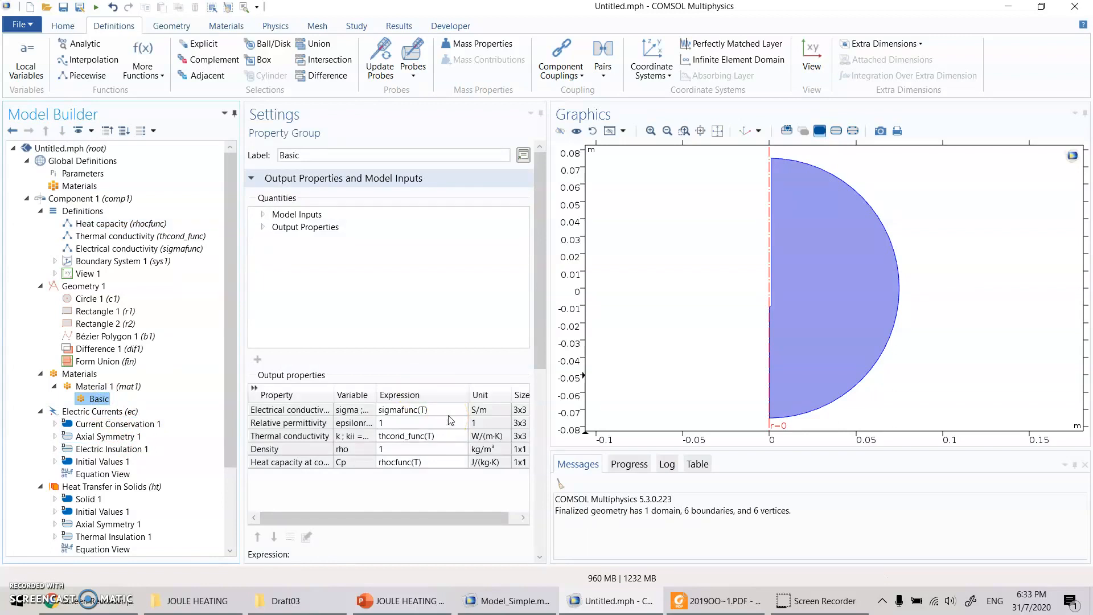
{"action": "left_click", "coordinate": [108, 386]}
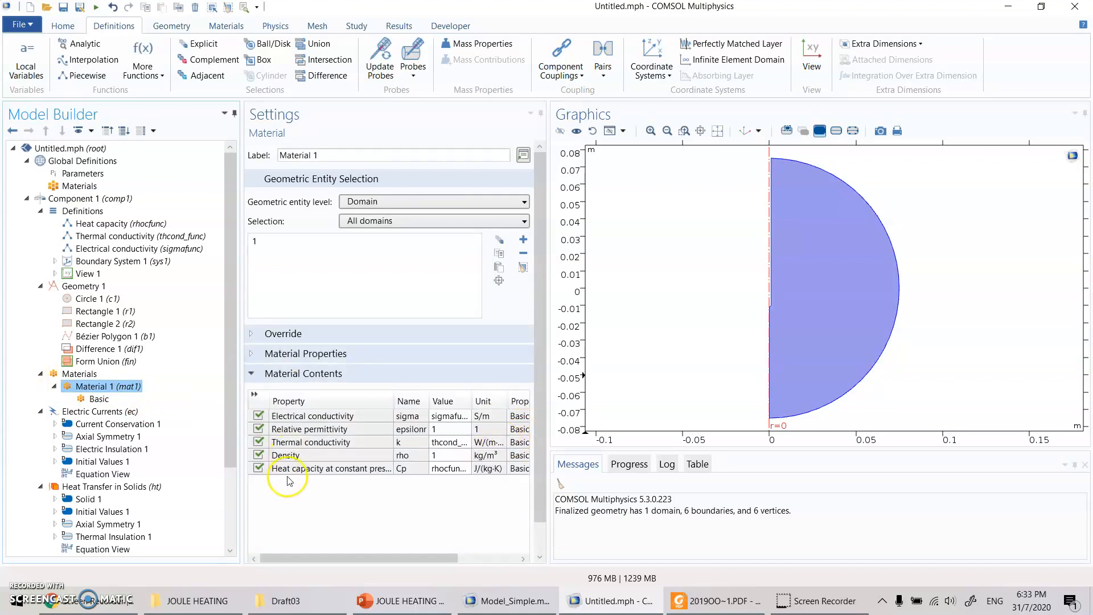
{"action": "left_click", "coordinate": [160, 224]}
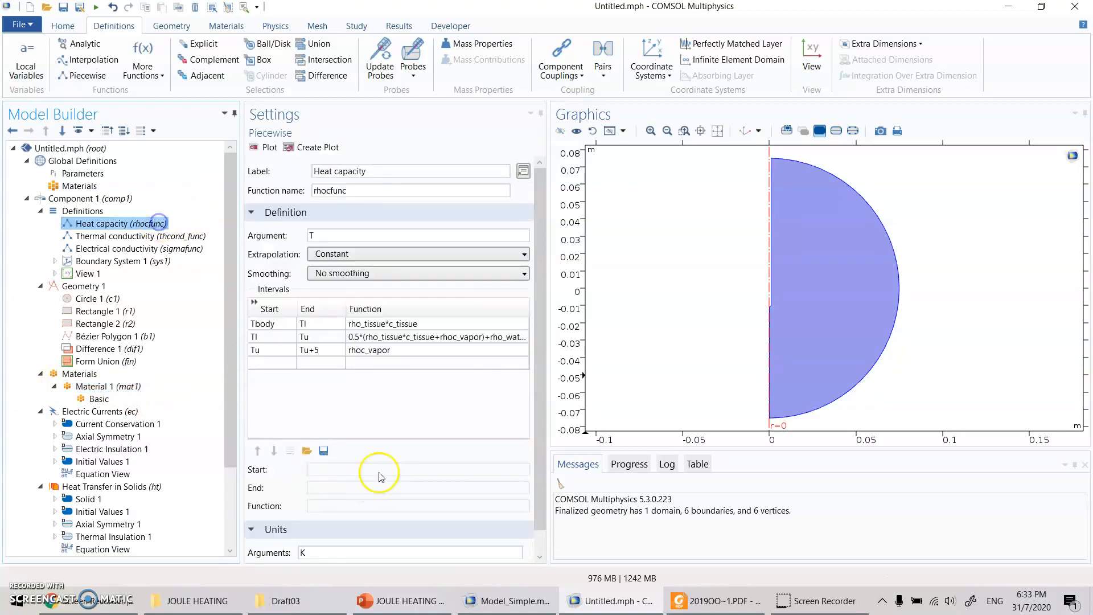
{"action": "scroll", "coordinate": [319, 555], "scroll_direction": "down", "scroll_amount": 1}
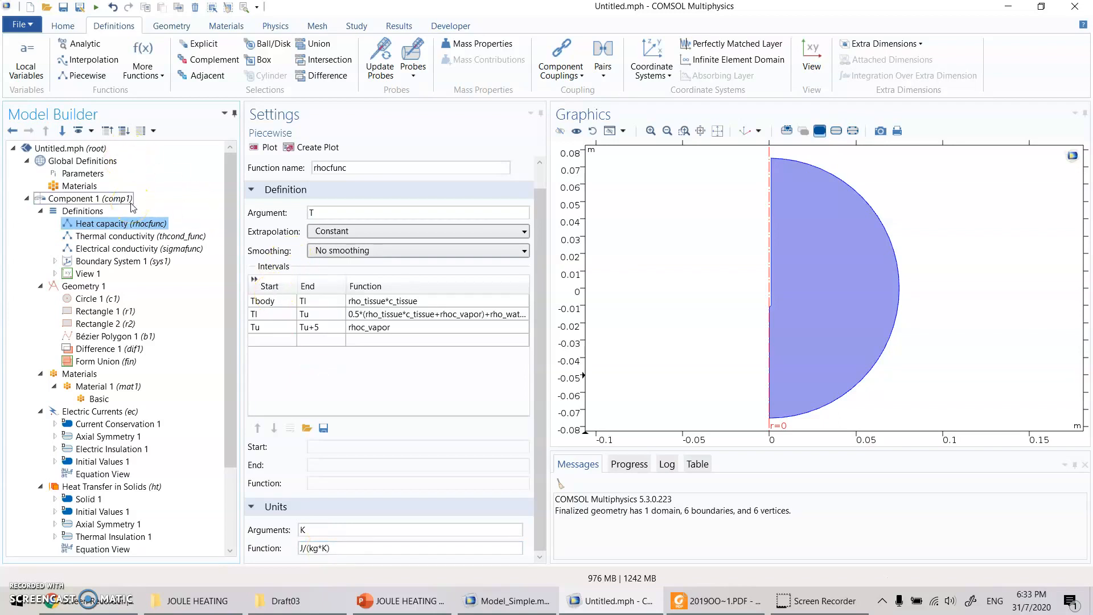
{"action": "left_click", "coordinate": [106, 386]}
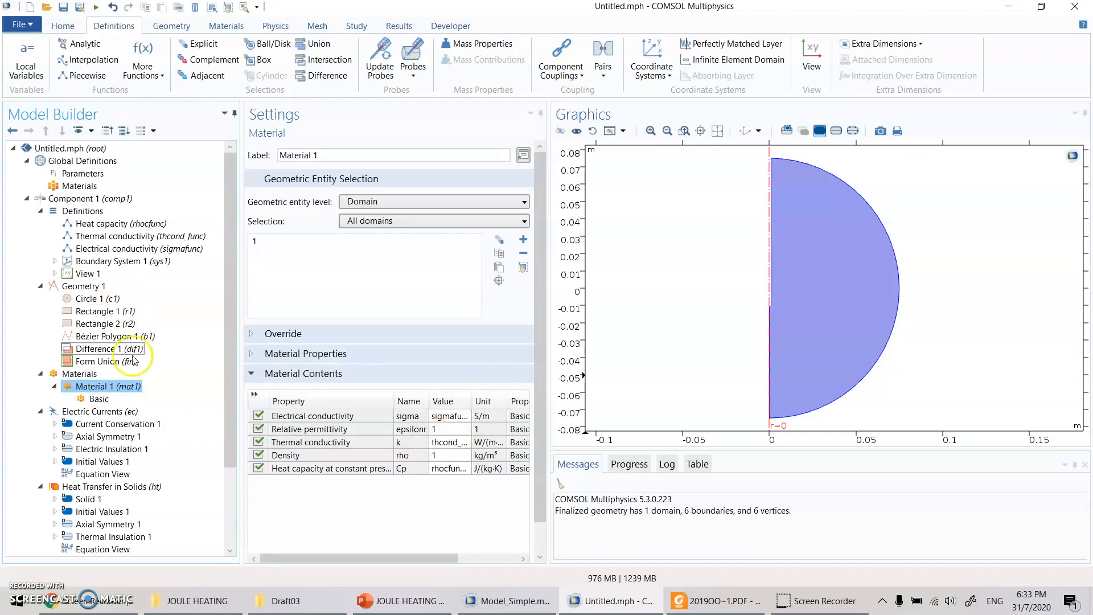
- Collapse the Materials and Geometry 1 branches of the model tree, and show the equations of the Electric Currents interface
{"action": "scroll", "coordinate": [56, 359], "scroll_direction": "down", "scroll_amount": 3}
{"action": "left_click", "coordinate": [40, 271]}
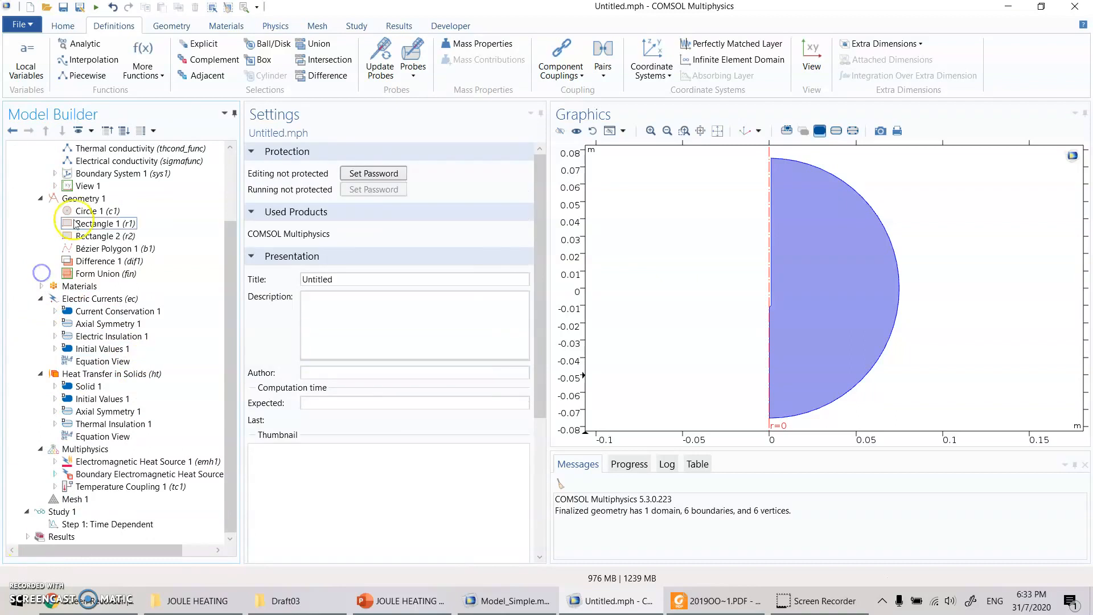
{"action": "left_click", "coordinate": [41, 197]}
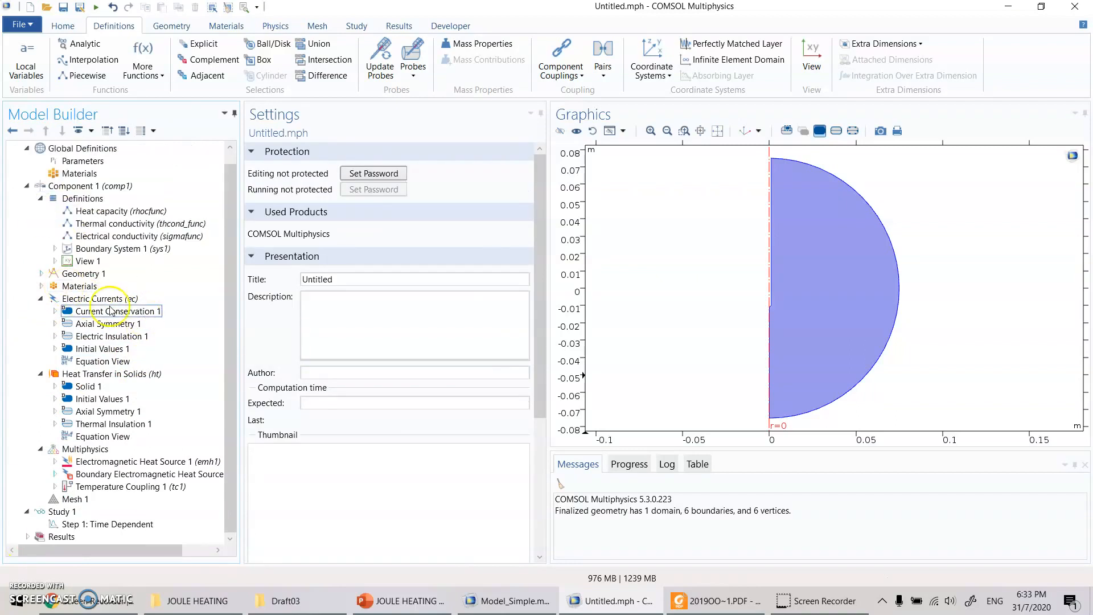
{"action": "left_click", "coordinate": [74, 300]}
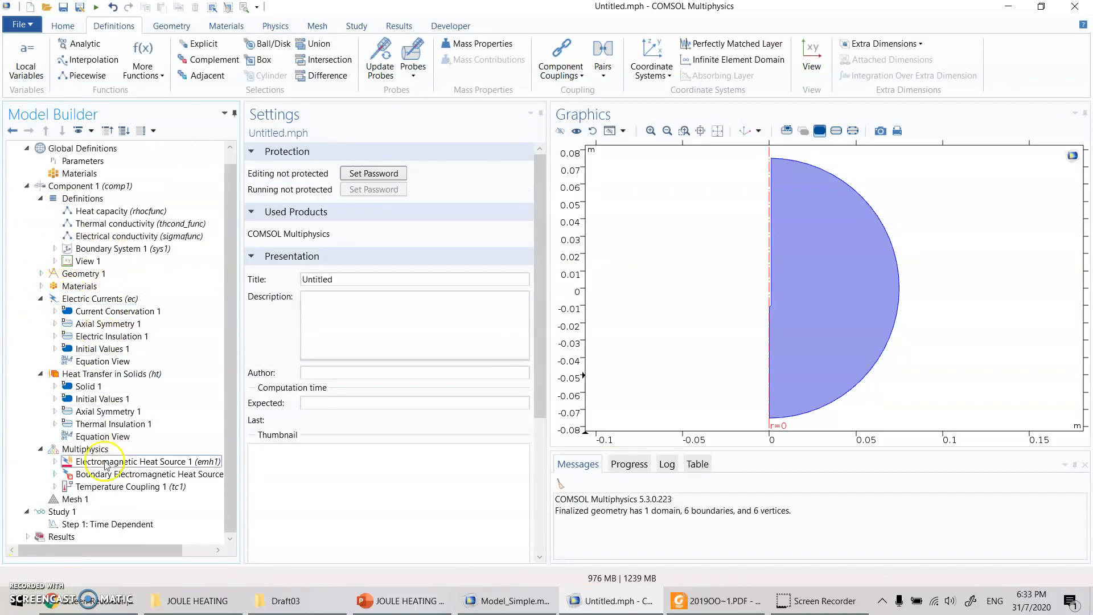
{"action": "left_click", "coordinate": [102, 311]}
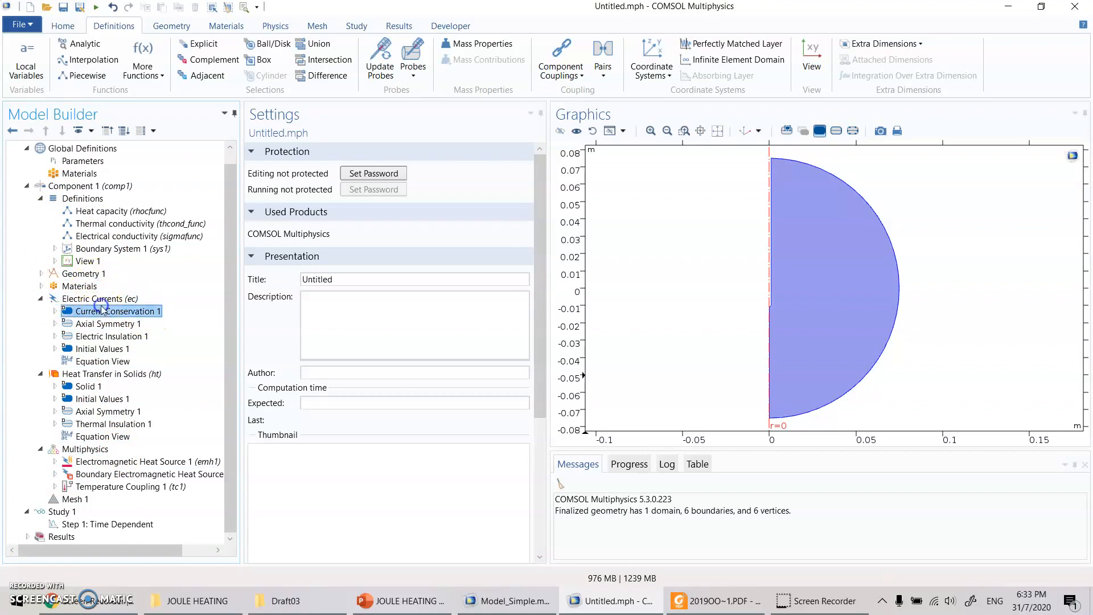
{"action": "left_click", "coordinate": [110, 301]}
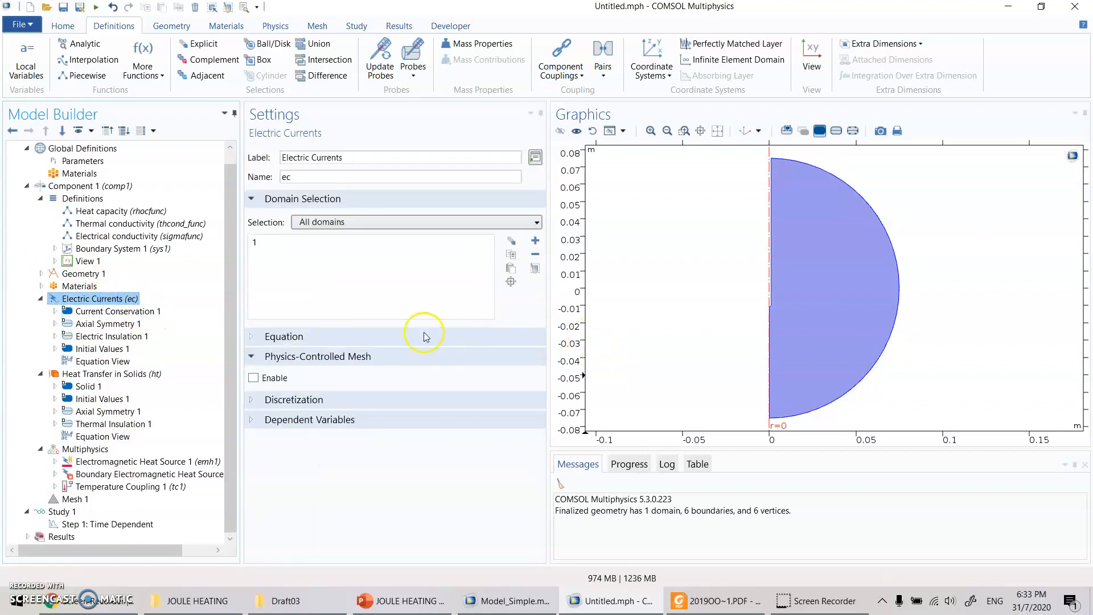
{"action": "left_click", "coordinate": [260, 337]}
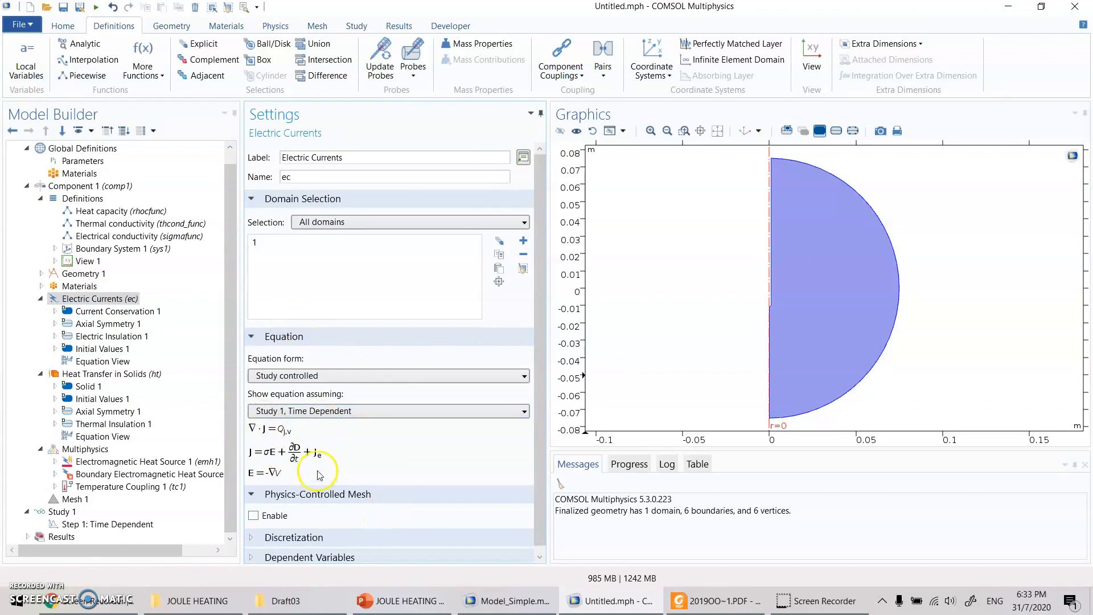
- Examine the Maxwell equation for electrostatics on the PowerPoint slide, and show the dependent variable of Electric Currents in COMSOL
{"action": "left_click", "coordinate": [415, 605]}
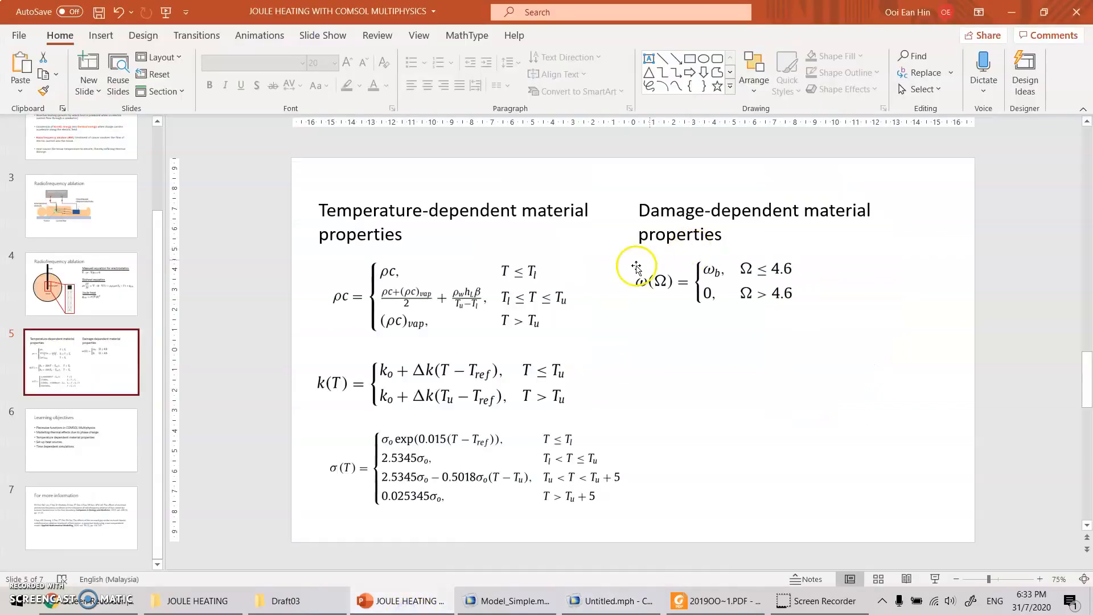
{"action": "scroll", "coordinate": [644, 262], "scroll_direction": "up", "scroll_amount": 1}
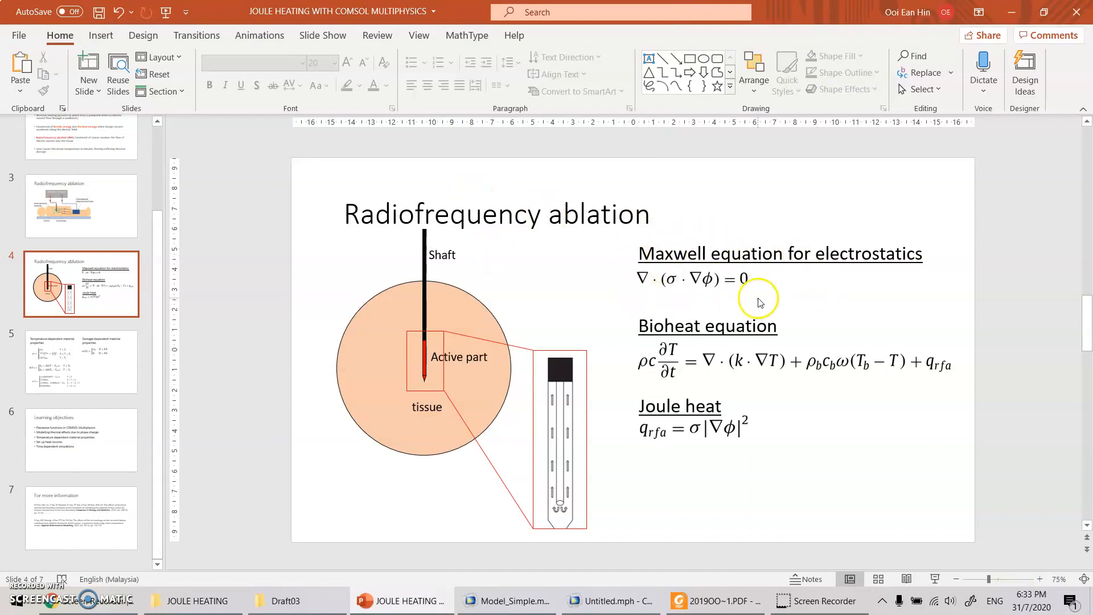
{"action": "left_click", "coordinate": [606, 601]}
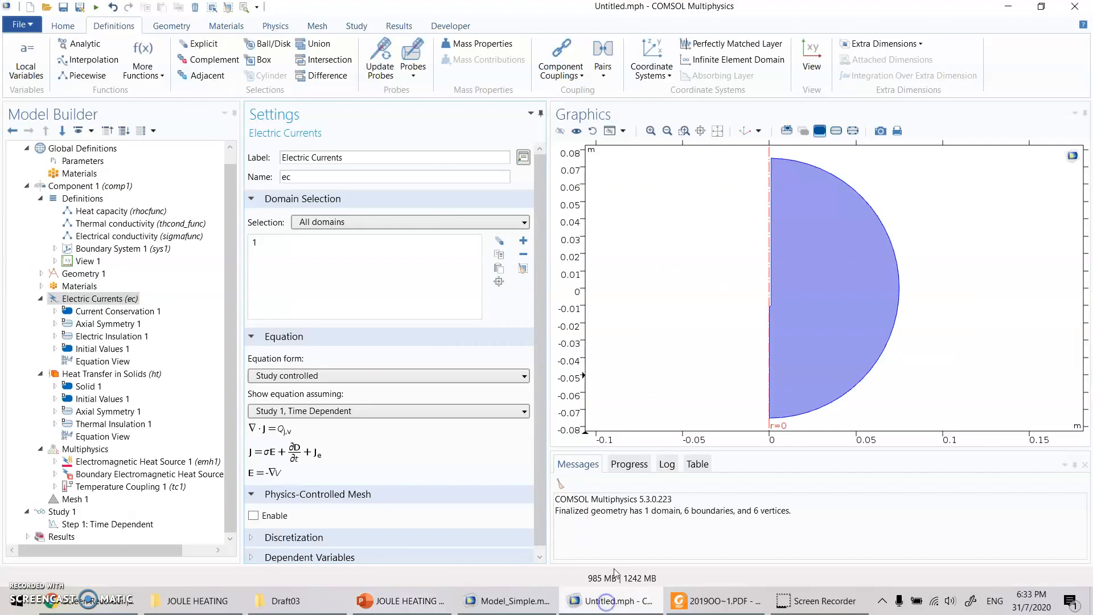
{"action": "left_click", "coordinate": [252, 556]}
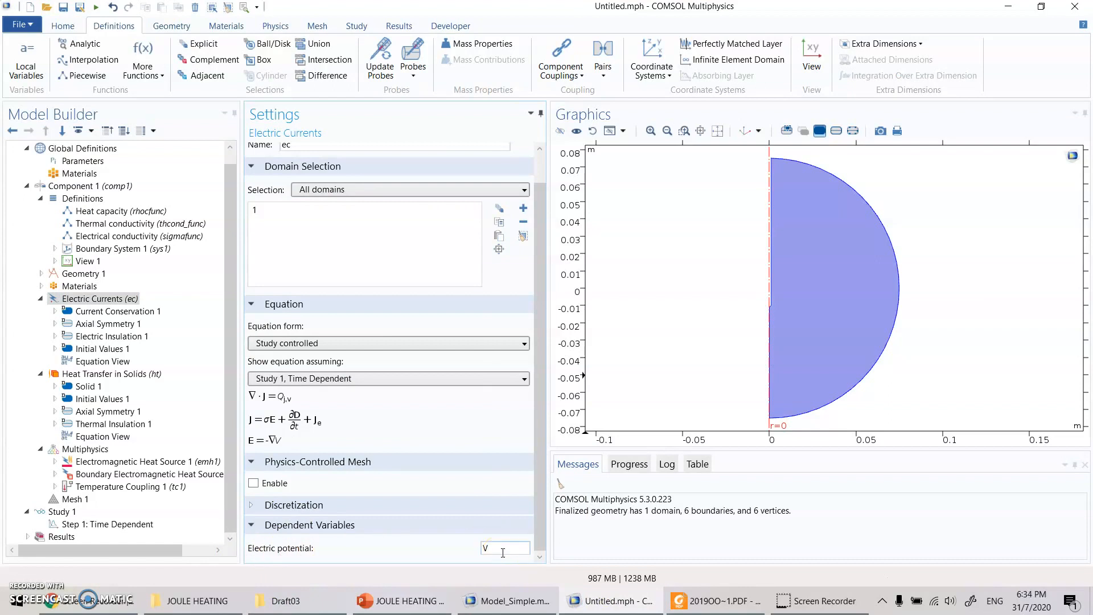
- Review the Current Conservation 1 settings, and add an Electric Potential boundary condition to the Electric Currents interface
{"action": "left_click", "coordinate": [144, 310]}
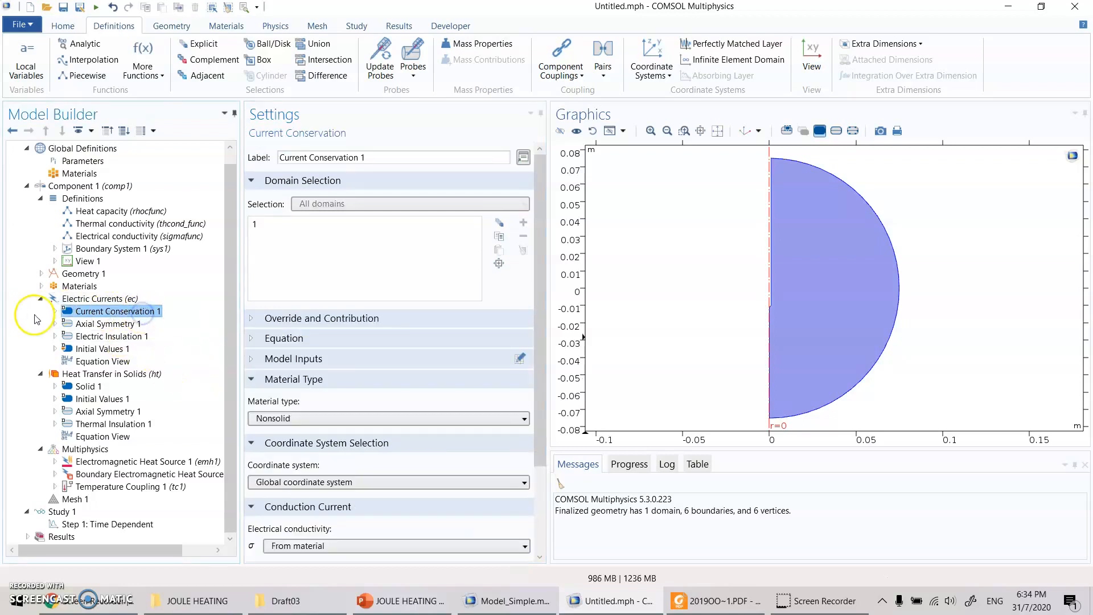
{"action": "scroll", "coordinate": [359, 475], "scroll_direction": "down", "scroll_amount": 3}
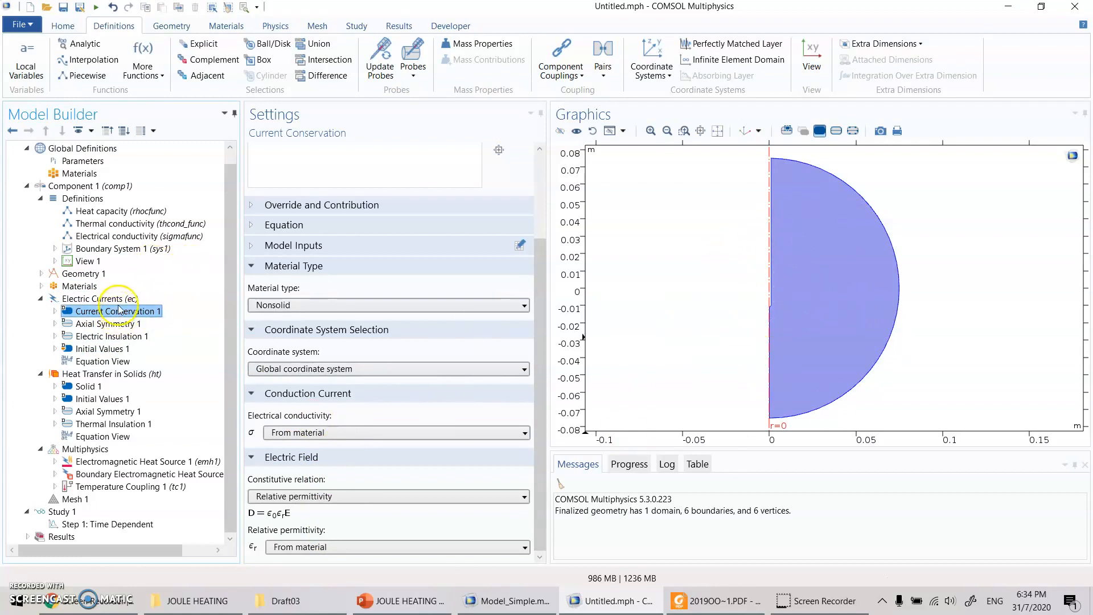
{"action": "left_click", "coordinate": [108, 299]}
{"action": "right_click", "coordinate": [108, 299]}
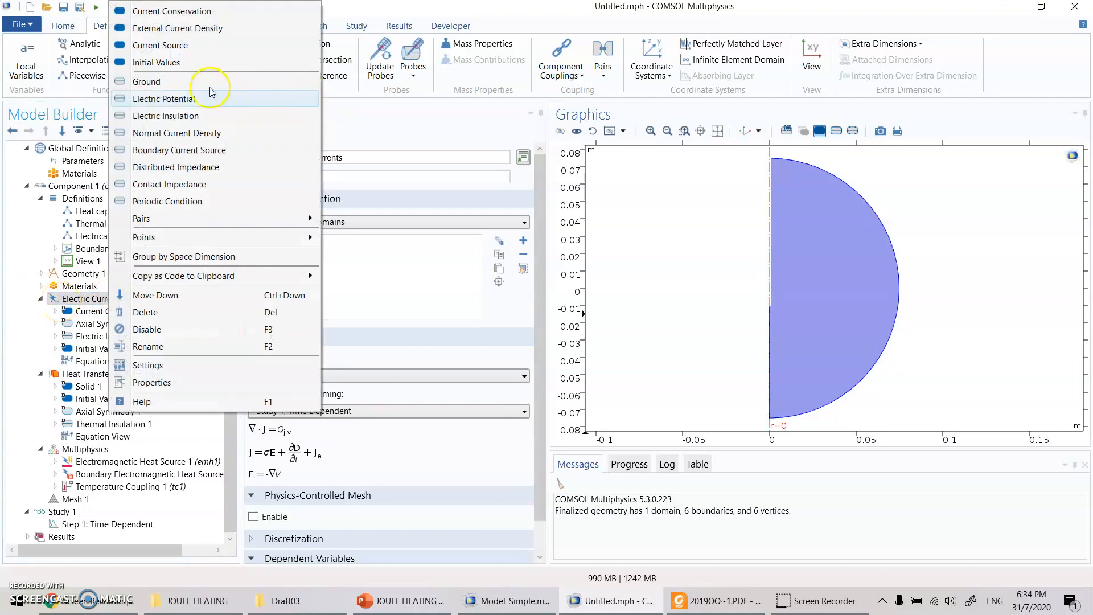
{"action": "left_click", "coordinate": [168, 101]}
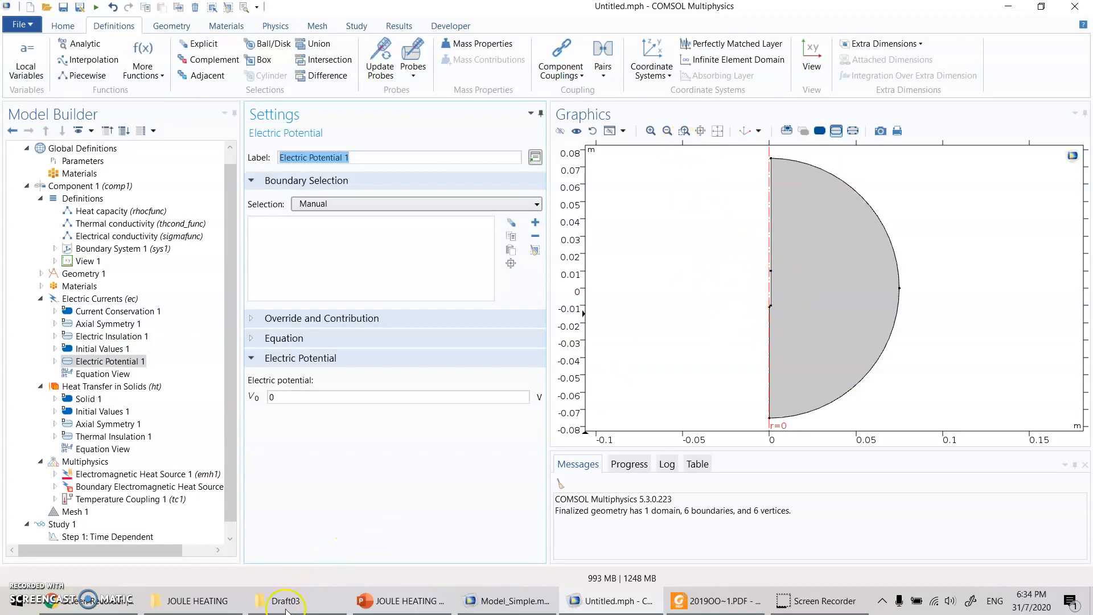
- Check the probe's active part on the PowerPoint slide, and assign Electric Potential 1 in COMSOL to probe boundaries 2 and 3
{"action": "left_click", "coordinate": [396, 601]}
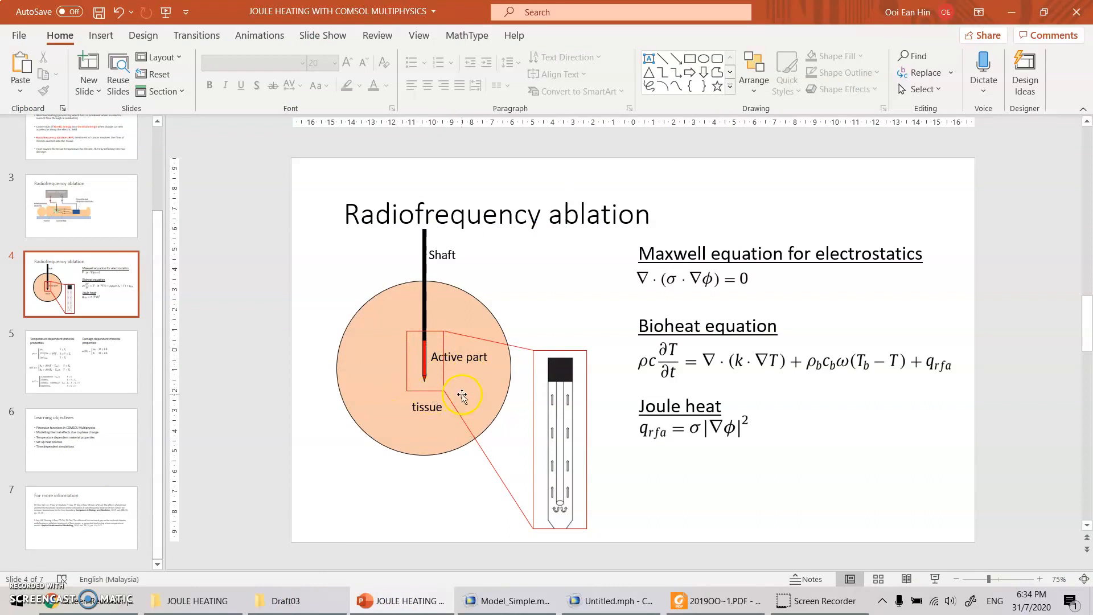
{"action": "left_click", "coordinate": [604, 601]}
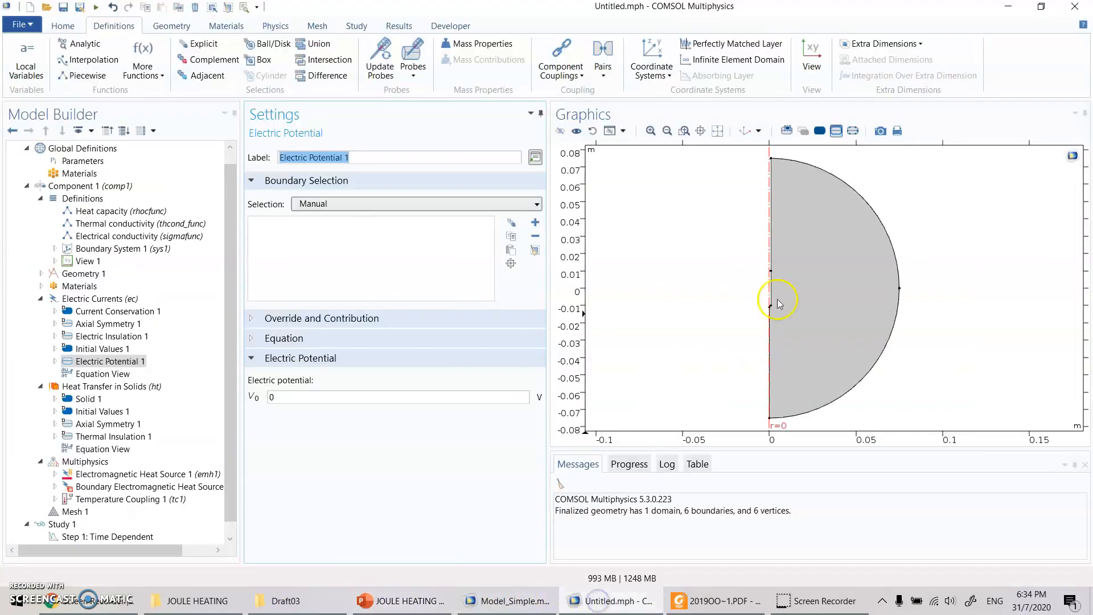
{"action": "left_click", "coordinate": [651, 131]}
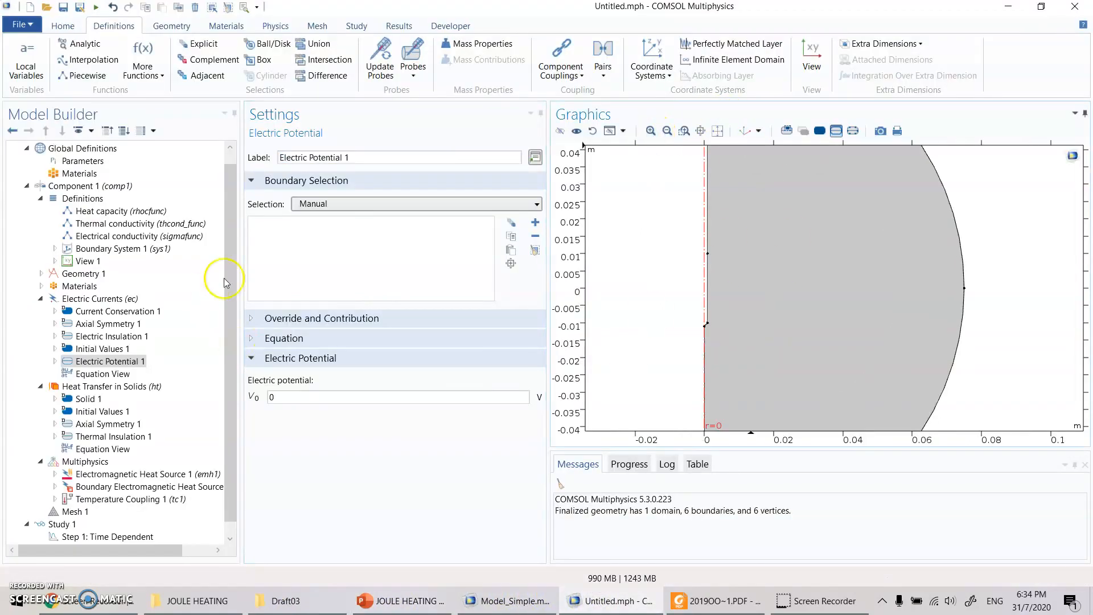
{"action": "left_click", "coordinate": [319, 241]}
{"action": "middle_click_drag", "start_coordinate": [706, 326], "coordinate": [579, 190]}
{"action": "right_click_drag", "start_coordinate": [826, 261], "coordinate": [856, 343]}
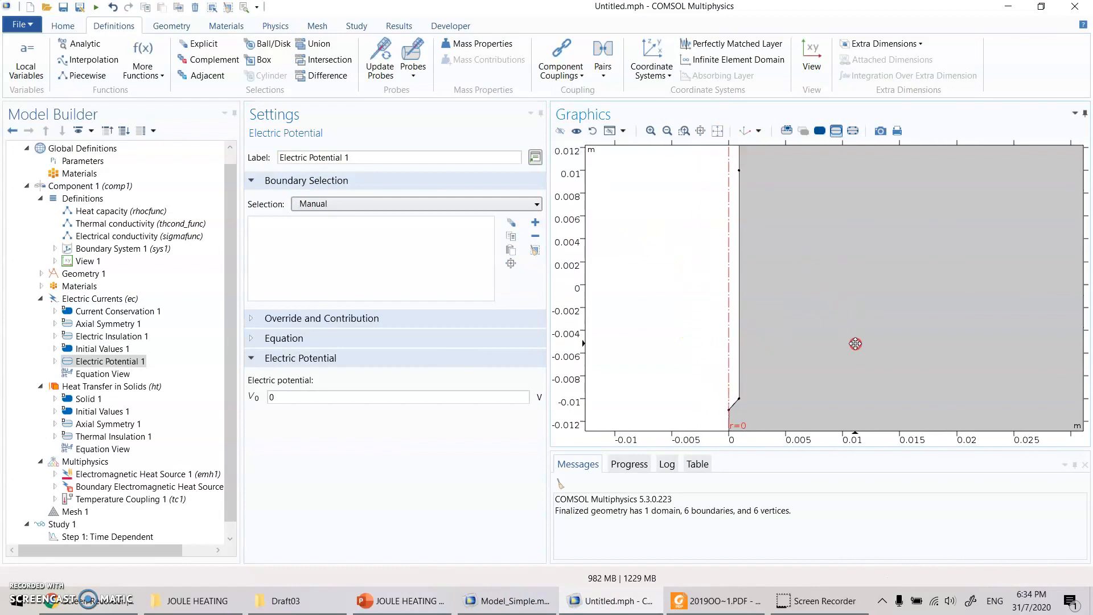
{"action": "left_click", "coordinate": [734, 405]}
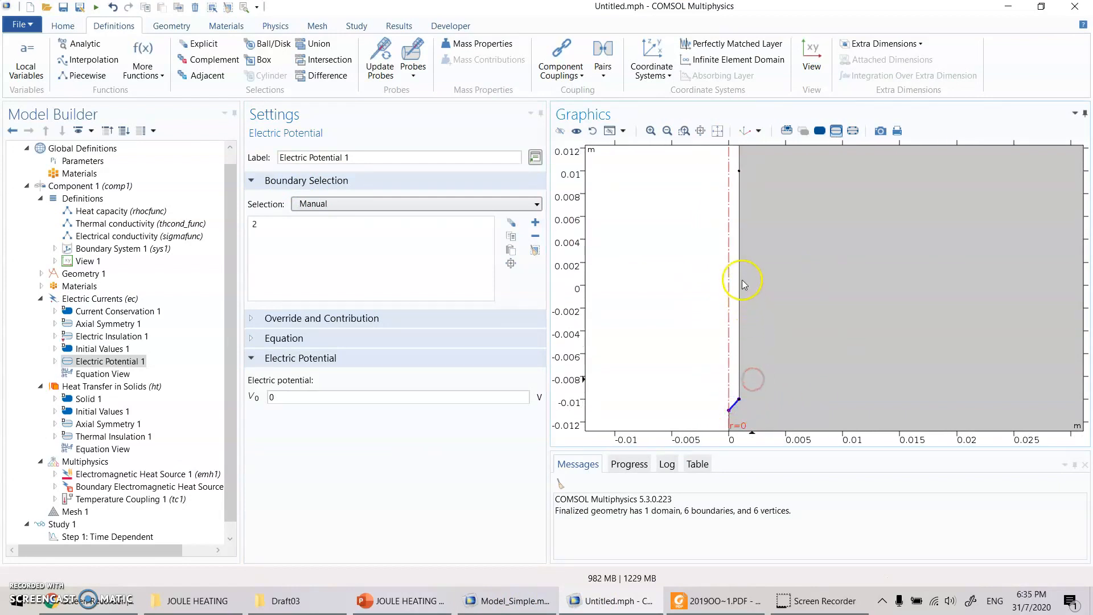
{"action": "left_click", "coordinate": [740, 281]}
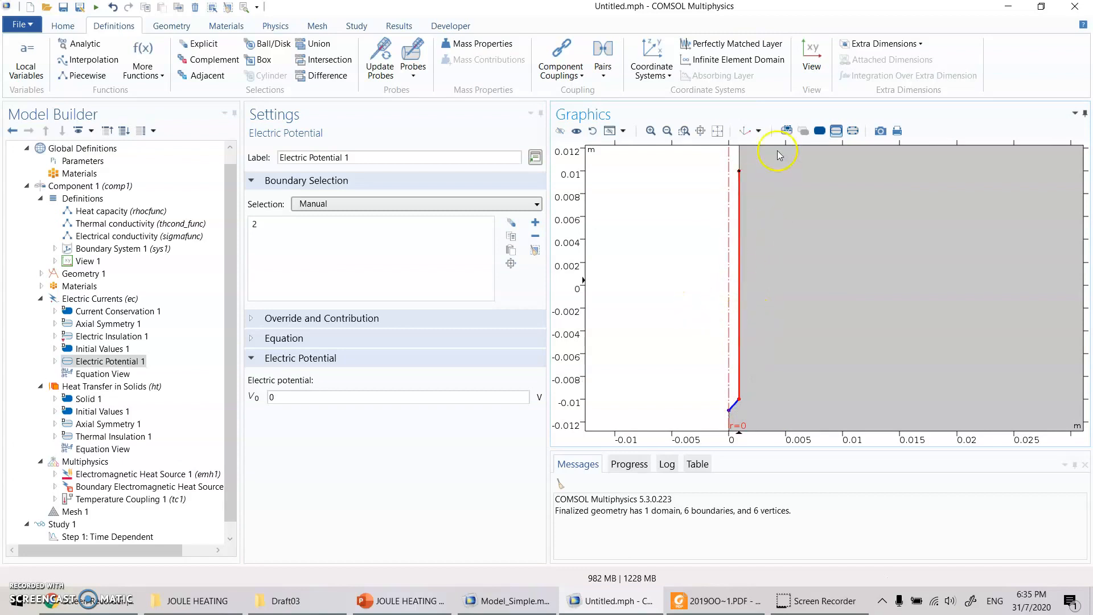
{"action": "right_click", "coordinate": [831, 267]}
- Set the electric potential of Electric Potential 1 to Vapp, and check the applied voltage entry in the global parameters
{"action": "left_click", "coordinate": [291, 396]}
{"action": "double_click", "coordinate": [291, 395]}
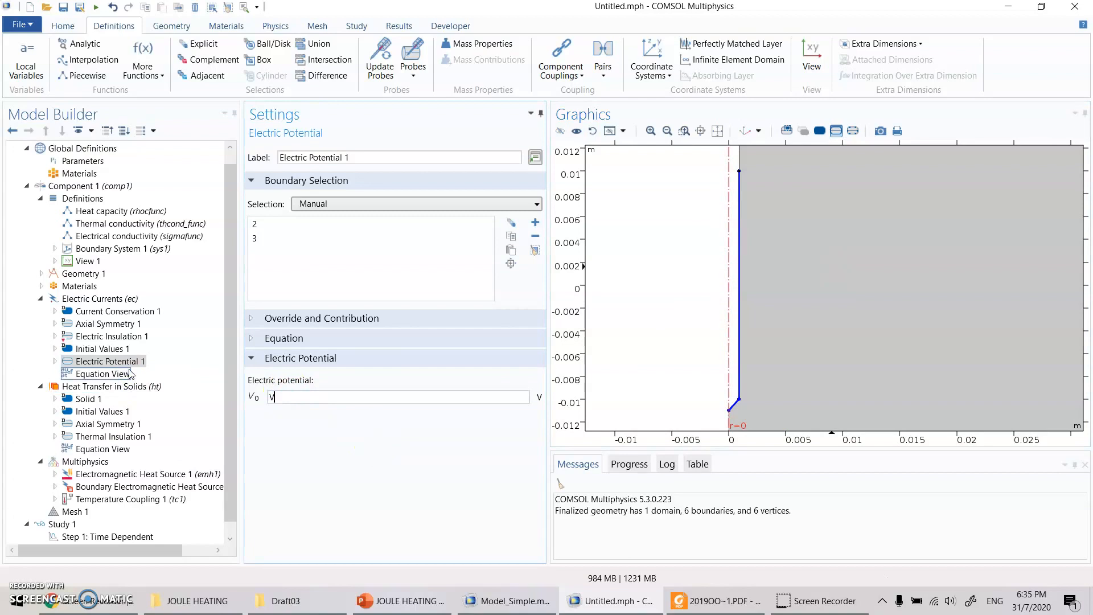
{"action": "left_click", "coordinate": [90, 162]}
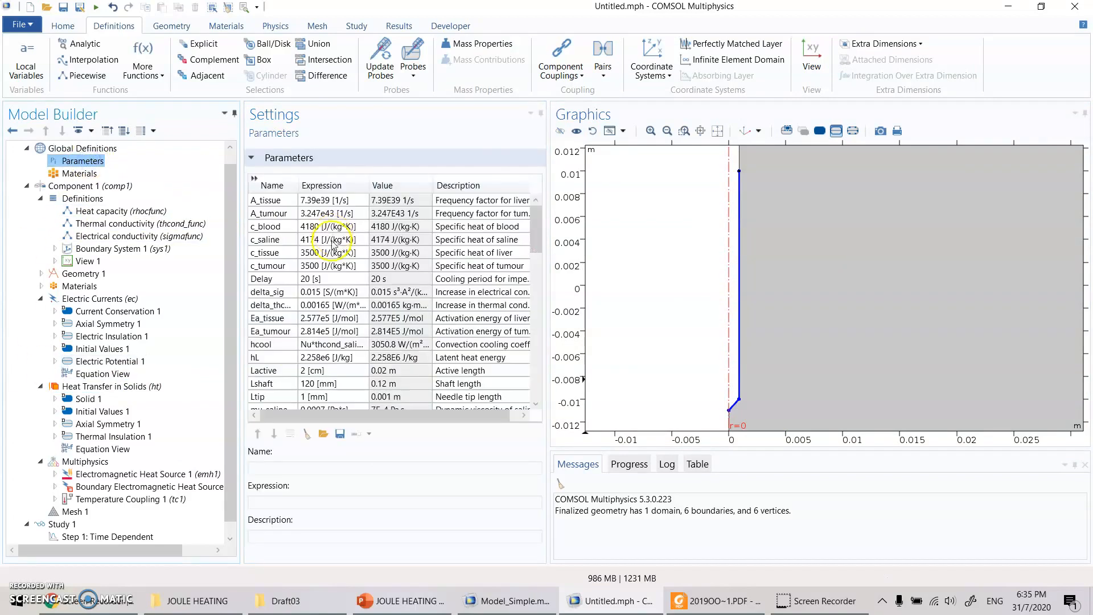
{"action": "left_click", "coordinate": [330, 249]}
{"action": "scroll", "coordinate": [330, 249], "scroll_direction": "down", "scroll_amount": 7}
{"action": "scroll", "coordinate": [329, 369], "scroll_direction": "down", "scroll_amount": 5}
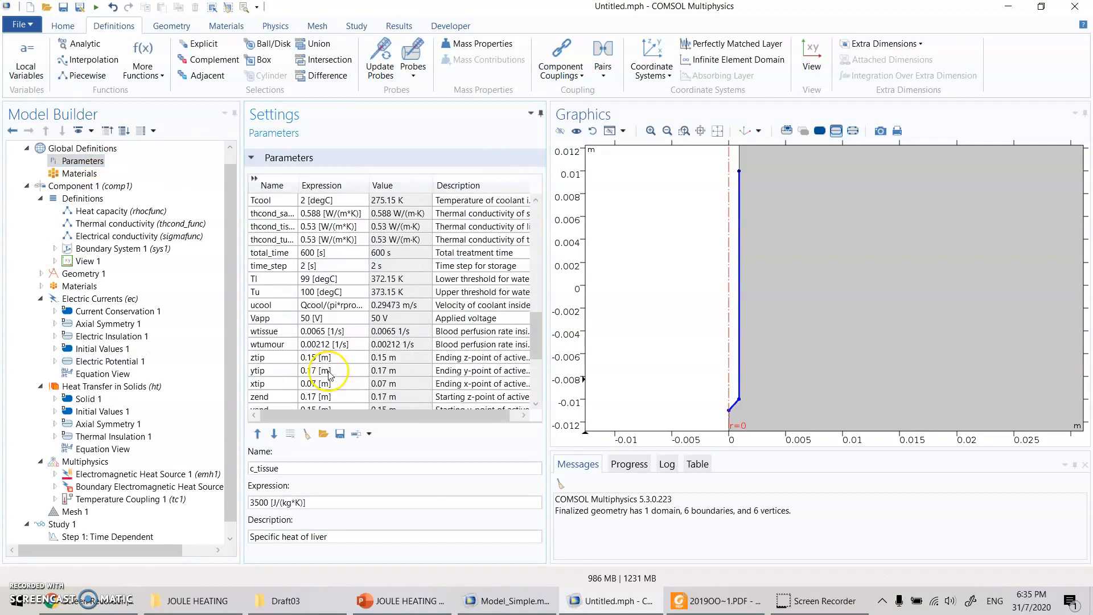
{"action": "left_click", "coordinate": [319, 319]}
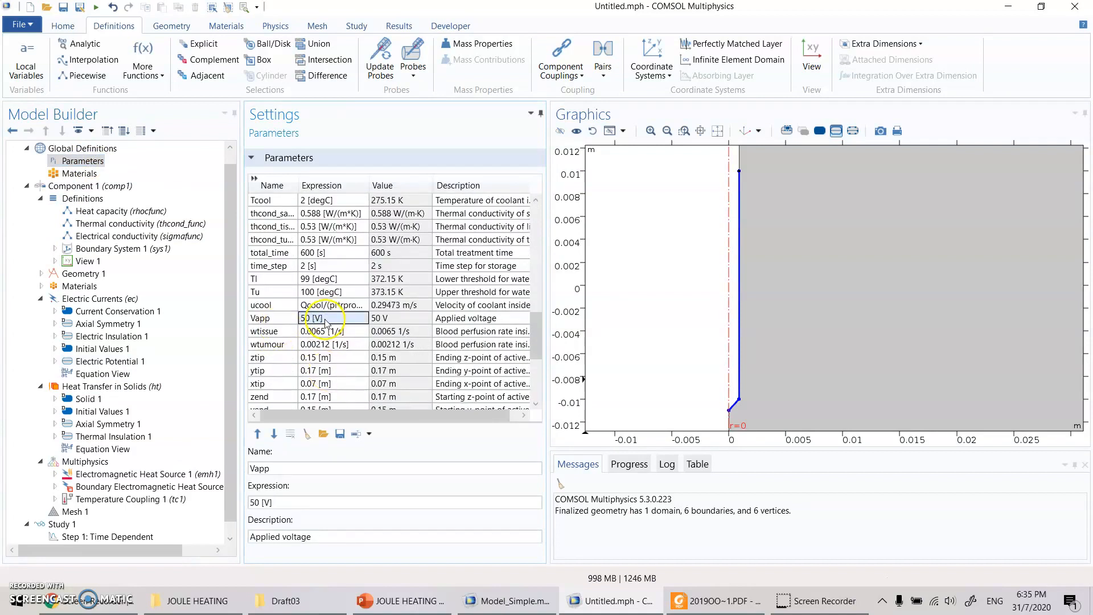
{"action": "left_click", "coordinate": [108, 361]}
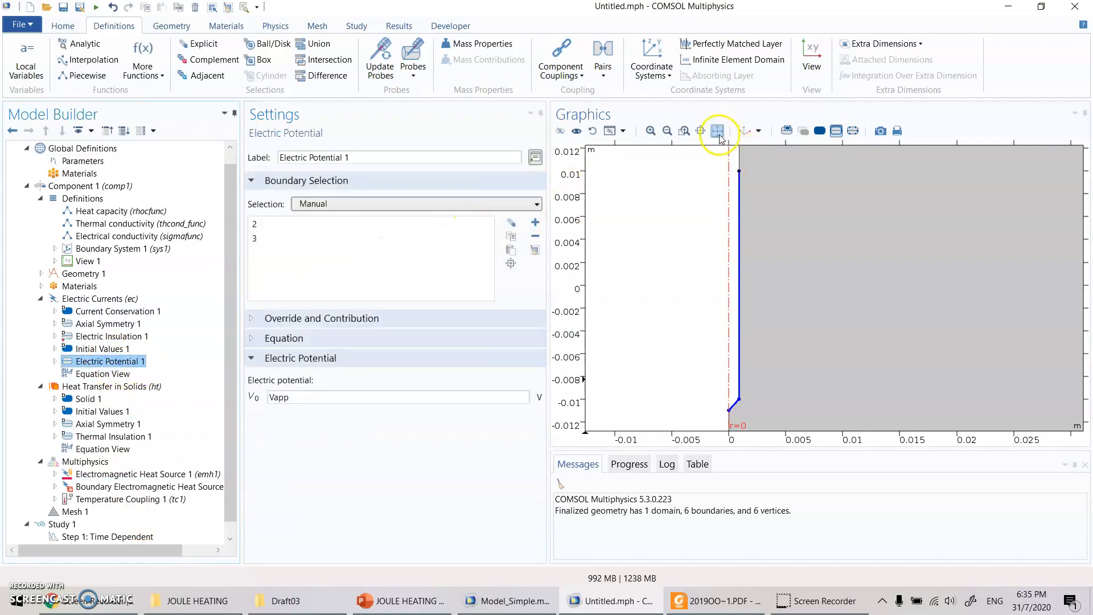
- Add a Ground condition to Electric Currents on the two outer arc boundaries, 5 and 6, and show its equation
{"action": "left_click", "coordinate": [717, 131]}
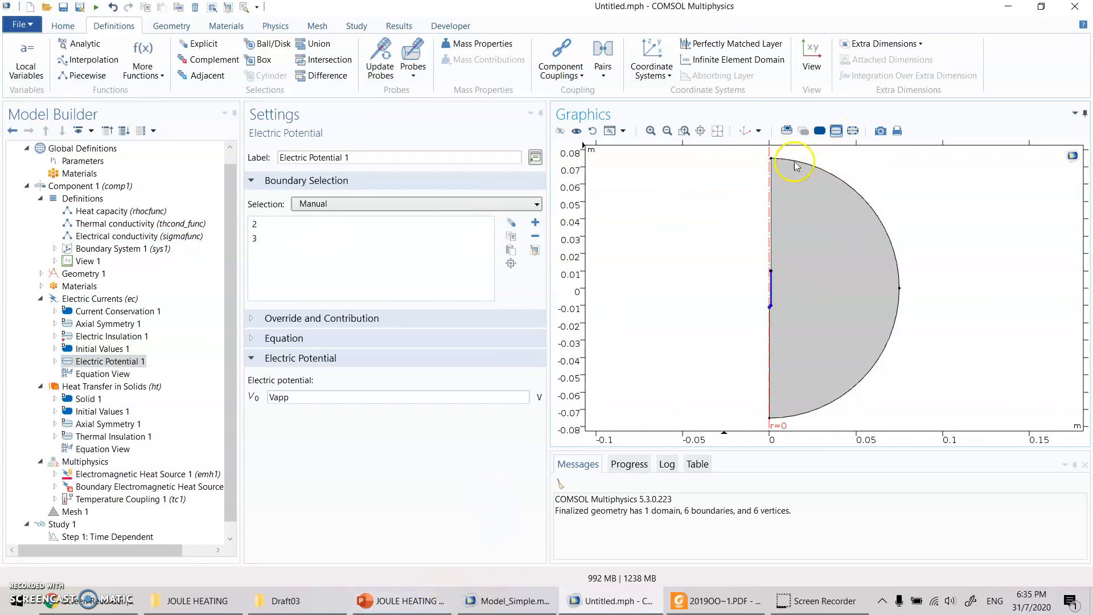
{"action": "left_click", "coordinate": [80, 298]}
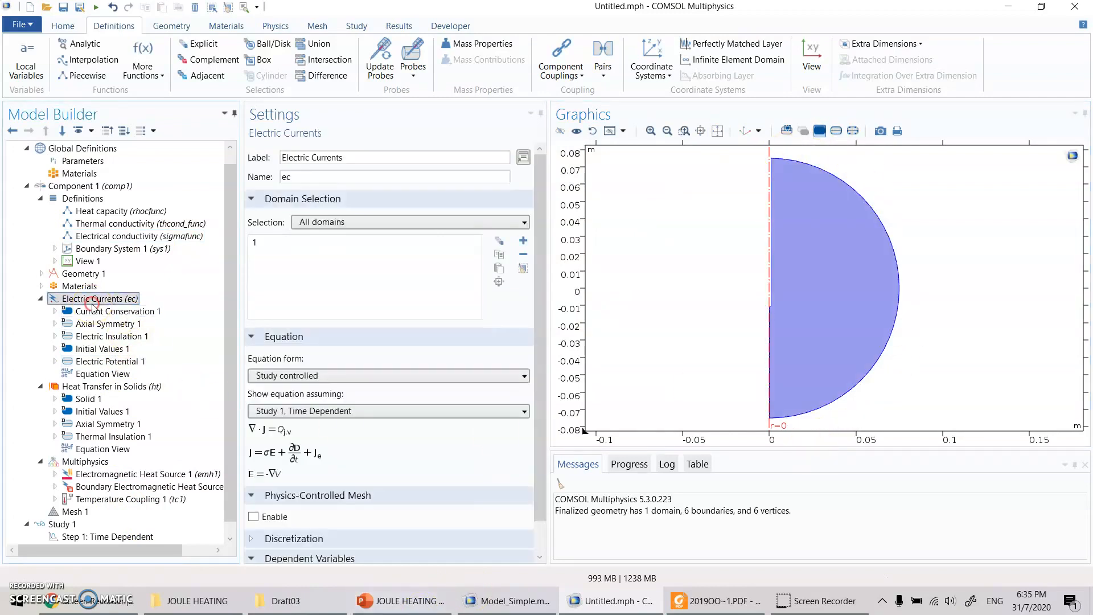
{"action": "right_click", "coordinate": [80, 298]}
{"action": "left_click", "coordinate": [131, 82]}
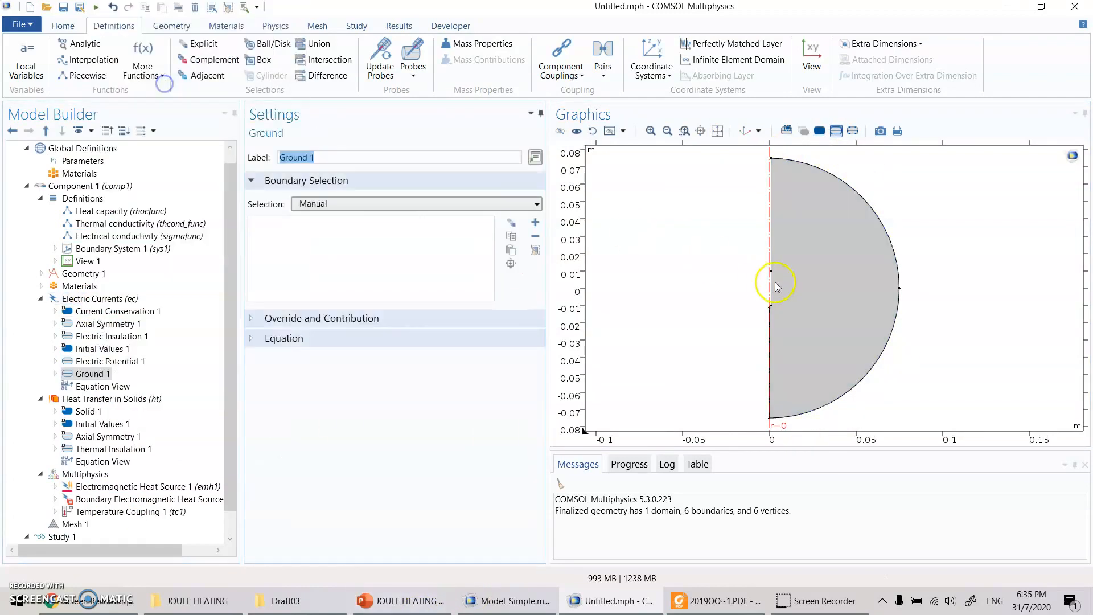
{"action": "left_click", "coordinate": [893, 252]}
{"action": "left_click", "coordinate": [895, 308]}
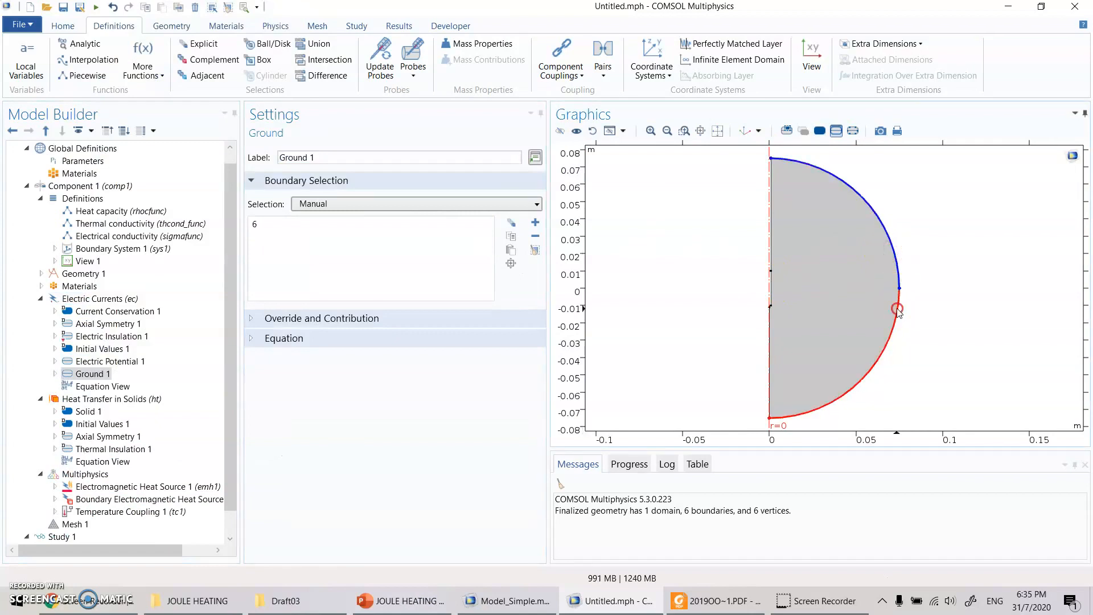
{"action": "left_click", "coordinate": [254, 342]}
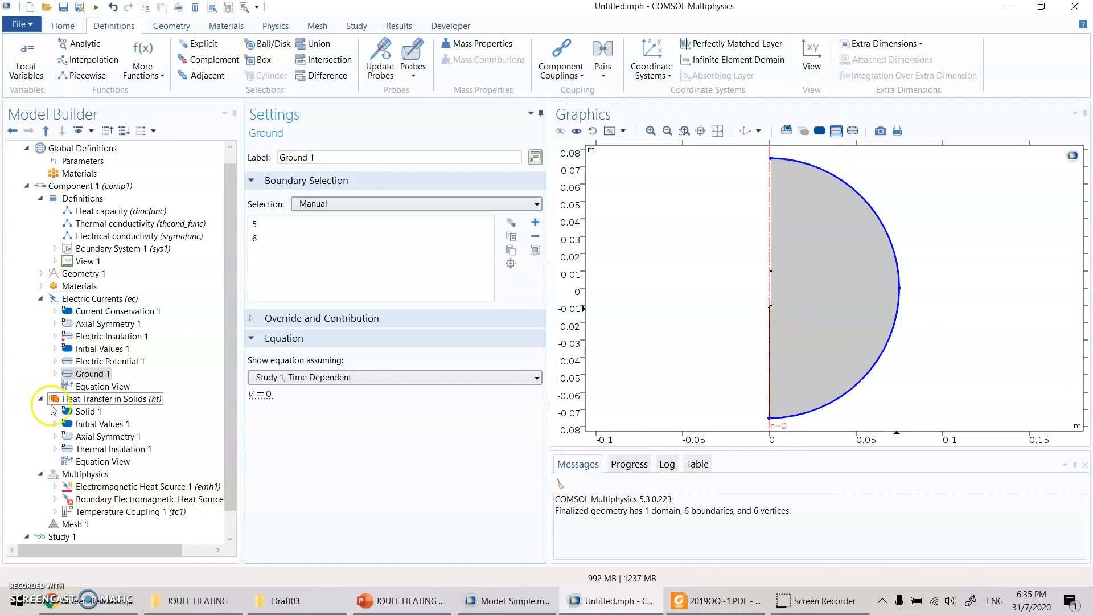
- Review the Heat Transfer in Solids interface's ambient settings and show its dependent variable
{"action": "left_click", "coordinate": [135, 402]}
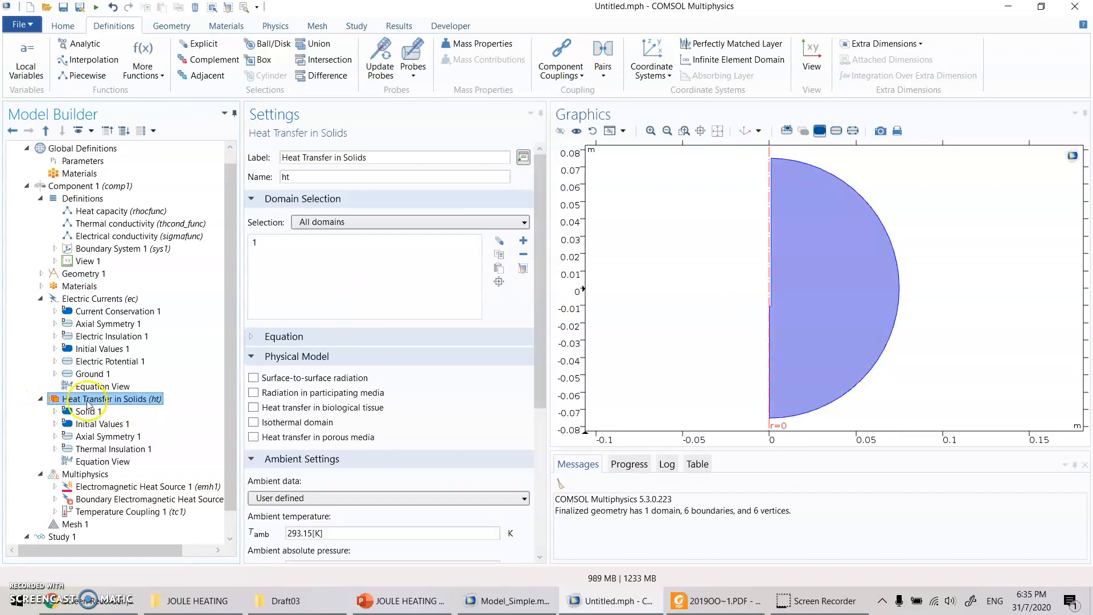
{"action": "scroll", "coordinate": [353, 353], "scroll_direction": "down", "scroll_amount": 7}
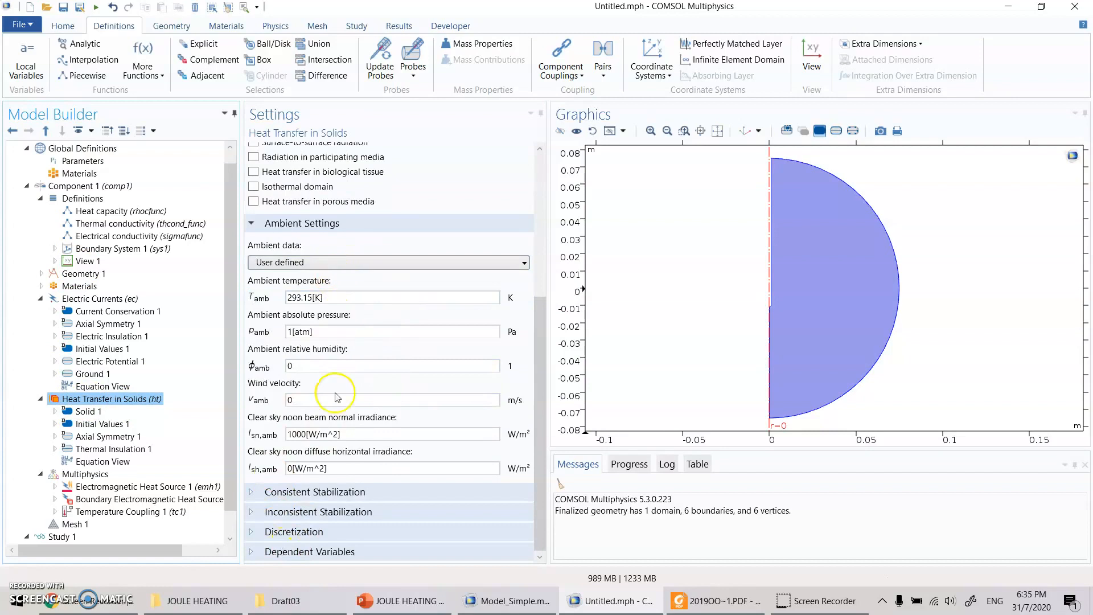
{"action": "left_click", "coordinate": [285, 552]}
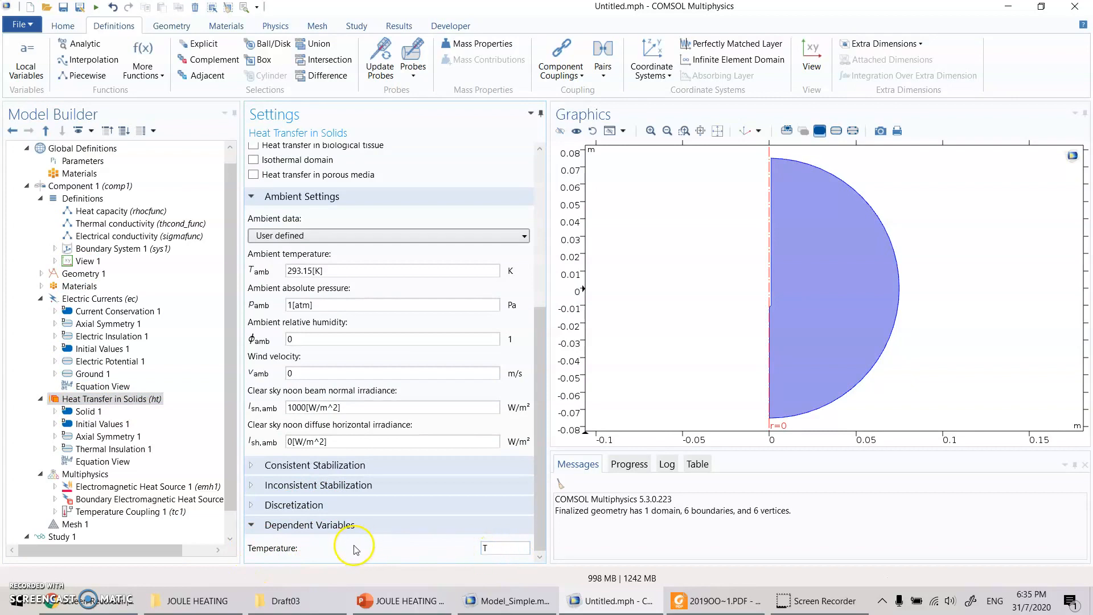
- Review the thermal conductivity, density and heat capacity sources of Solid 1, and show its equation
{"action": "left_click", "coordinate": [79, 414]}
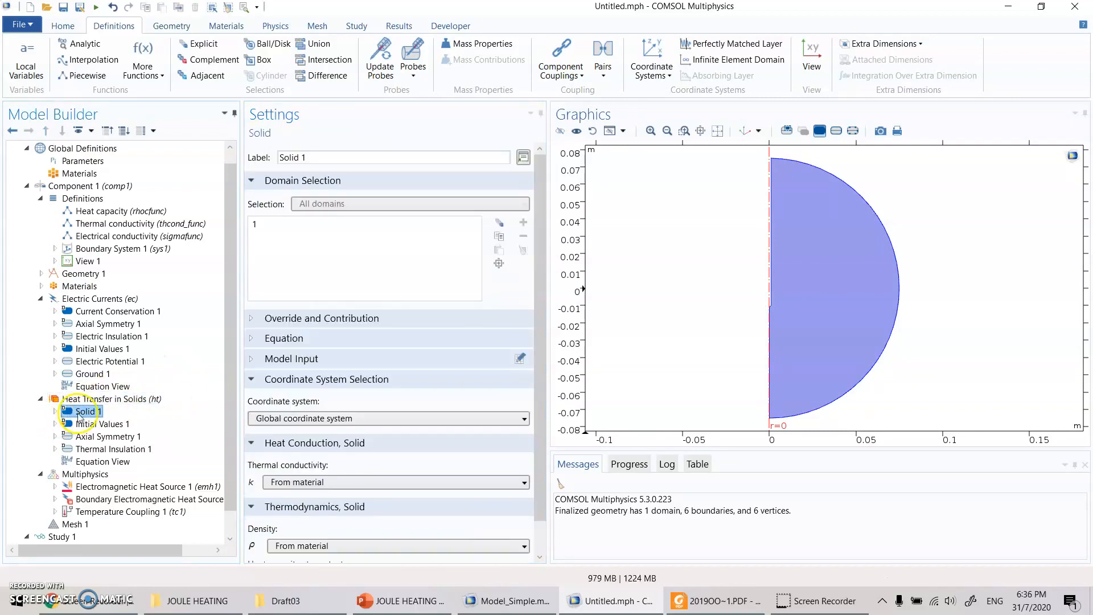
{"action": "scroll", "coordinate": [322, 445], "scroll_direction": "down", "scroll_amount": 1}
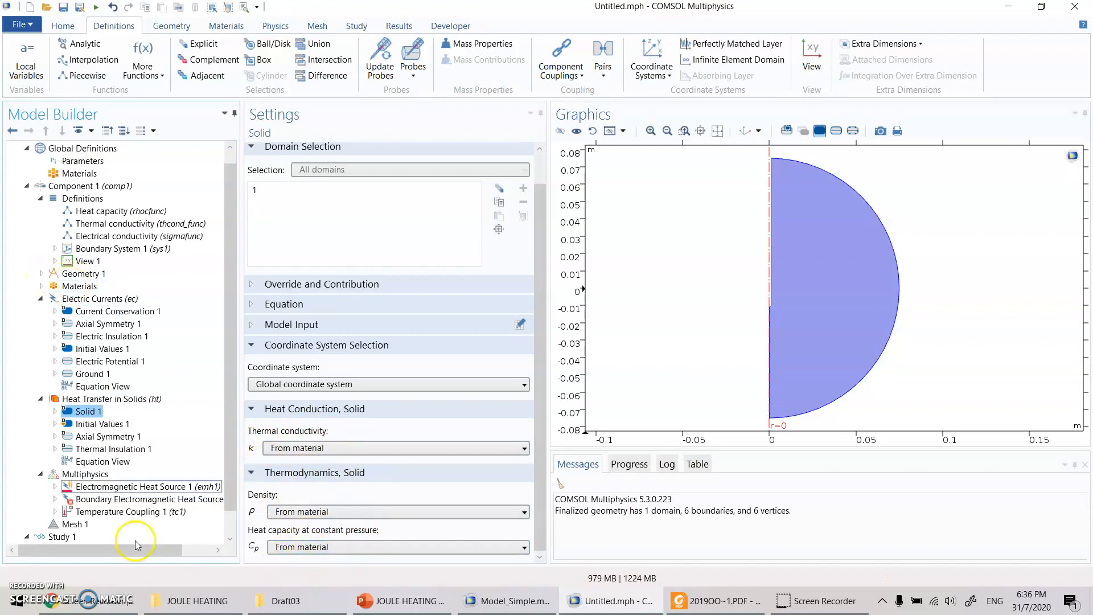
{"action": "left_click", "coordinate": [253, 305]}
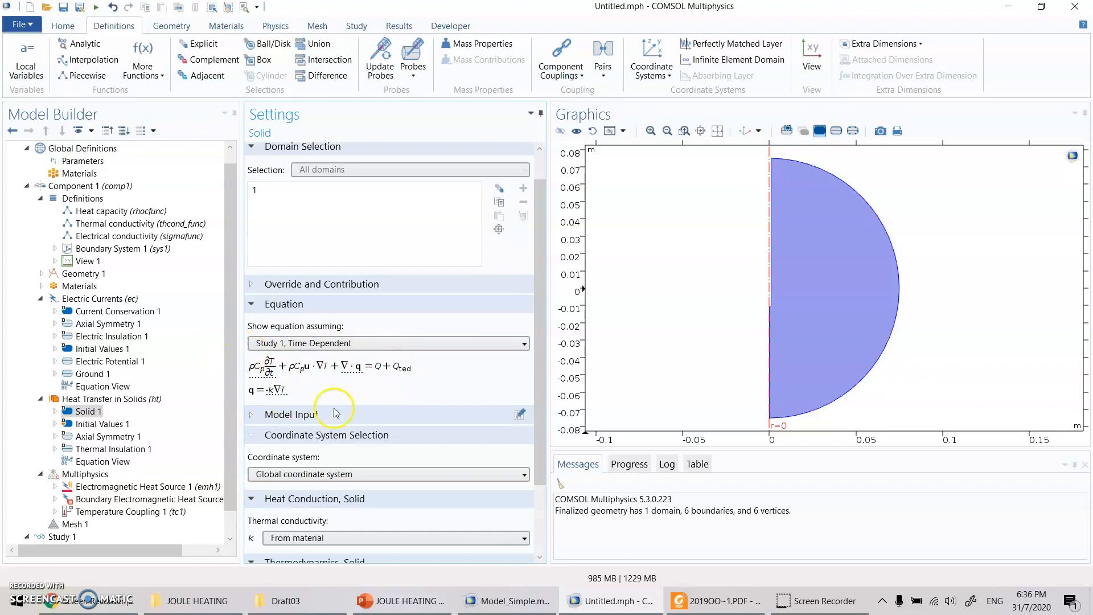
- Switch to the PowerPoint slide and shrink its window over COMSOL to compare the bioheat equation with Solid 1's equation
{"action": "left_click", "coordinate": [426, 603]}
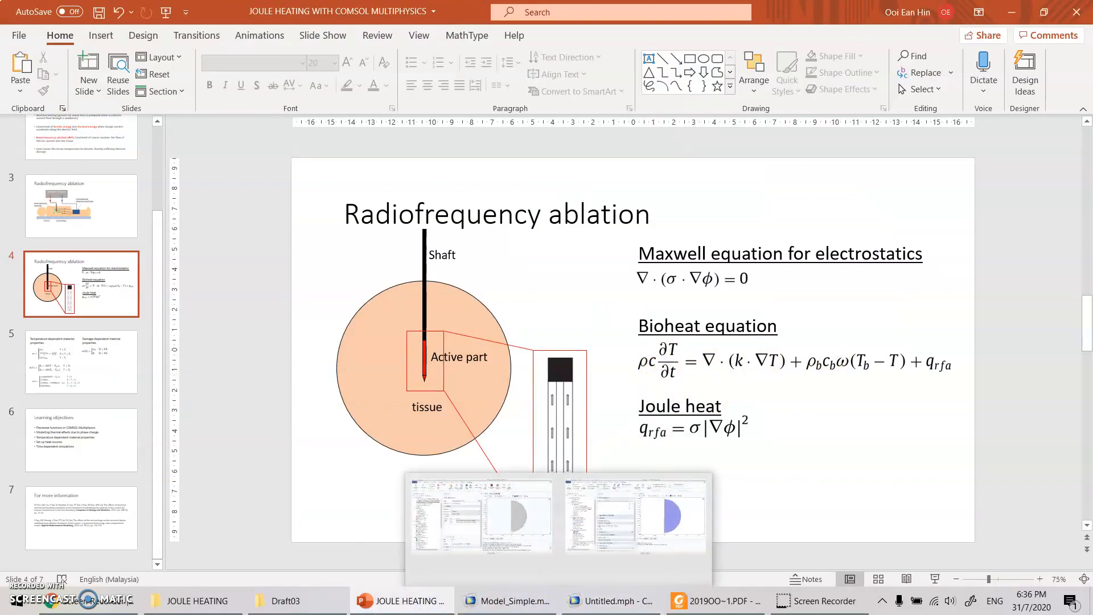
{"action": "left_click_drag", "start_coordinate": [835, 15], "coordinate": [608, 45]}
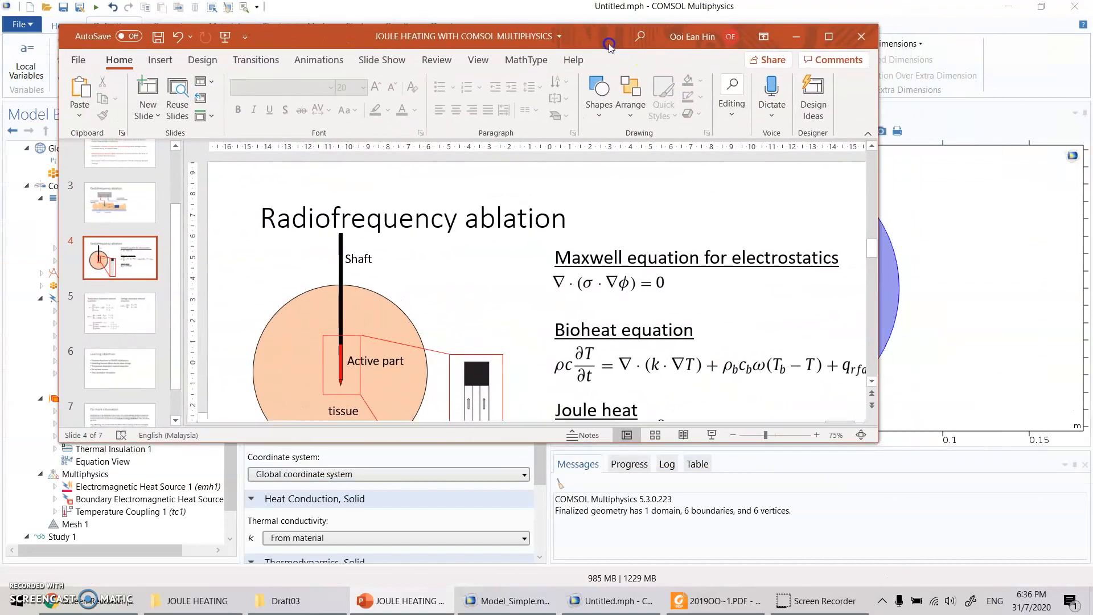
{"action": "left_click_drag", "start_coordinate": [753, 451], "coordinate": [753, 344]}
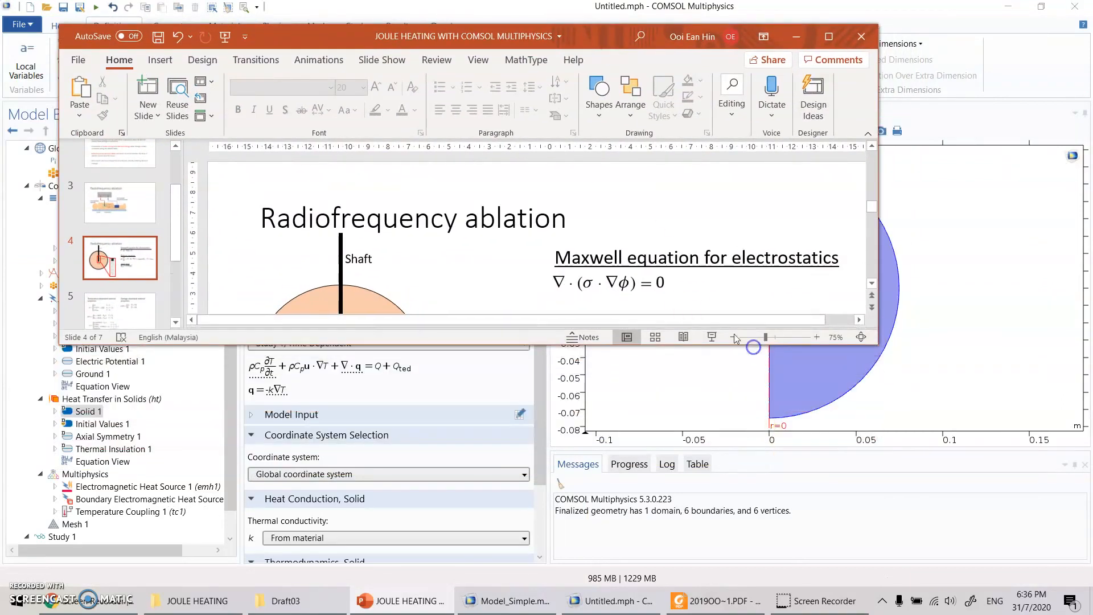
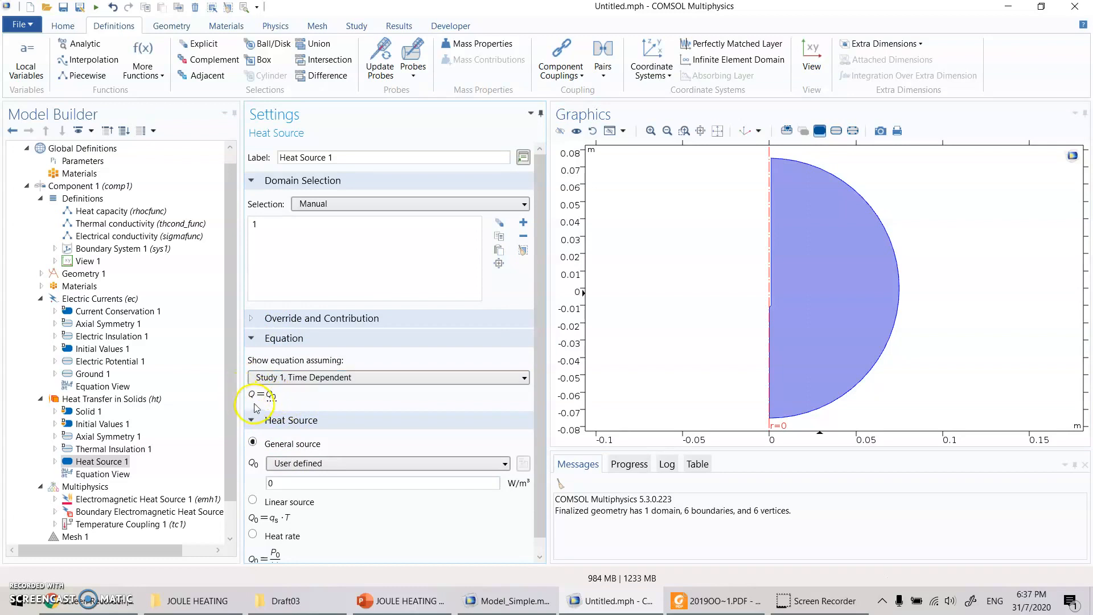
- Compare Solid 1's equation under Heat Transfer in Solids with the bioheat equation on the PowerPoint slide, and return to COMSOL
{"action": "left_click", "coordinate": [87, 411]}
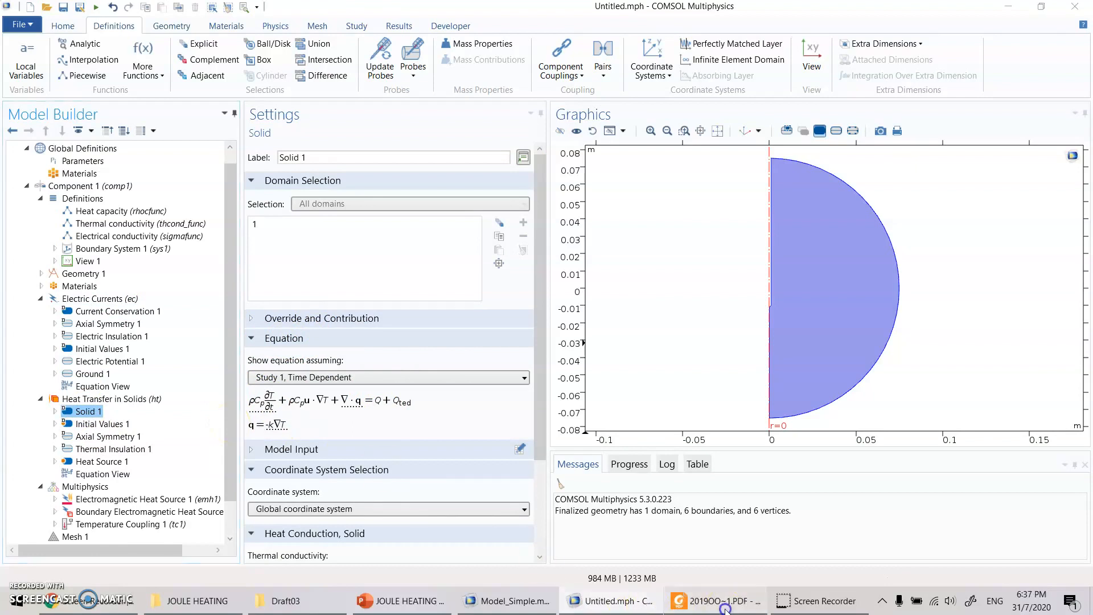
{"action": "left_click", "coordinate": [715, 601]}
{"action": "left_click", "coordinate": [401, 601]}
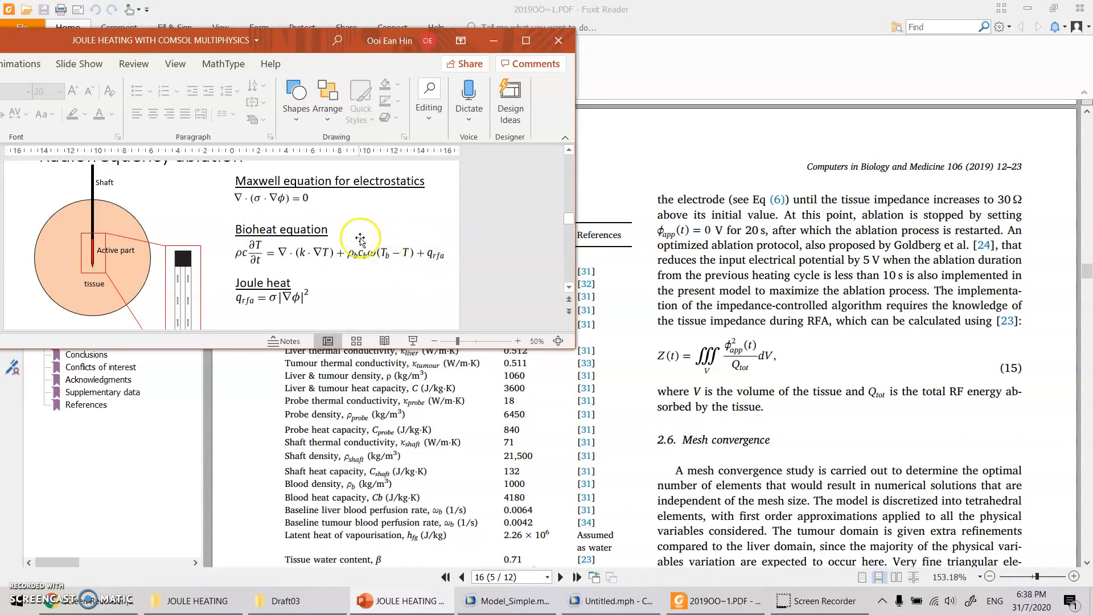
{"action": "left_click", "coordinate": [610, 601]}
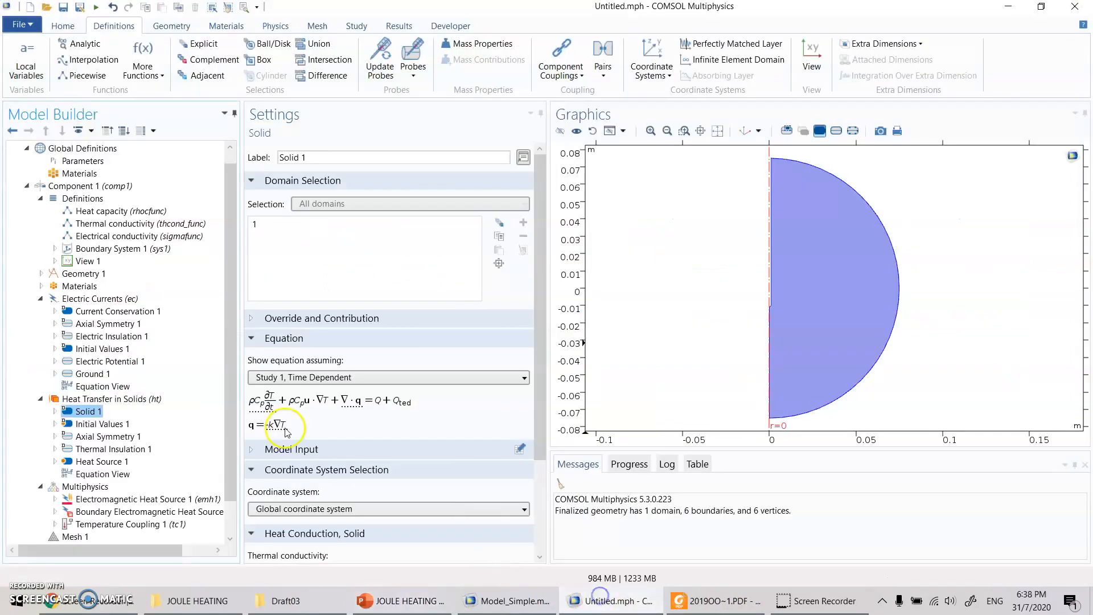
- Set Heat Source 1's user-defined general source to rho_blood*c_blood*wtissue*(Tbody-T), following the blood perfusion term of the bioheat equation on the slide
{"action": "left_click", "coordinate": [124, 462]}
{"action": "left_click", "coordinate": [291, 484]}
{"action": "key", "text": "BackSpace"}
{"action": "type", "text": "rho_blood*c_blood"}
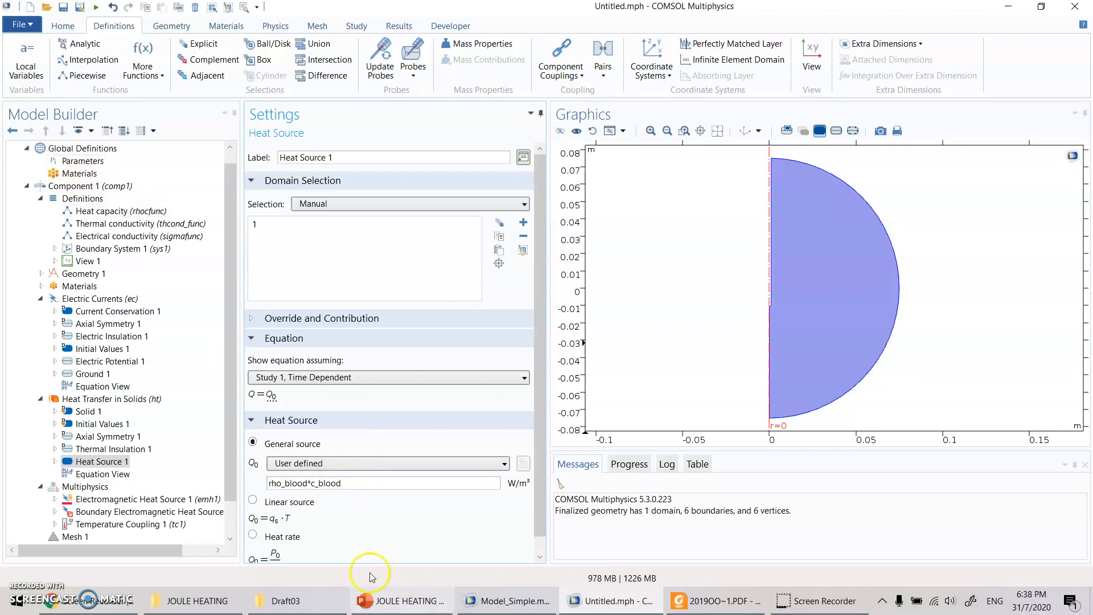
{"action": "left_click", "coordinate": [416, 605]}
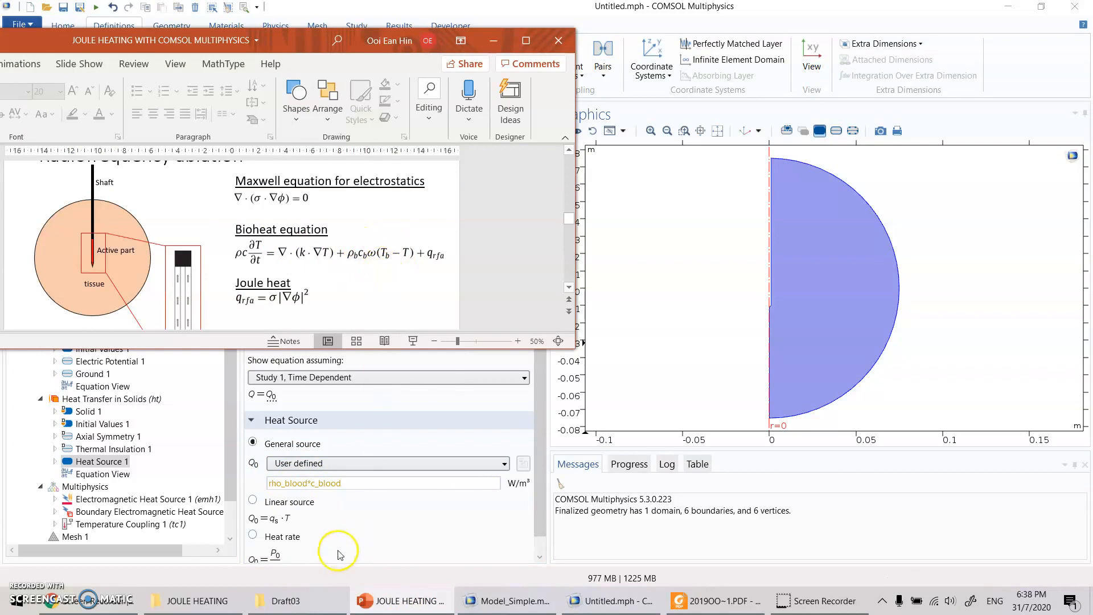
{"action": "left_click", "coordinate": [353, 484]}
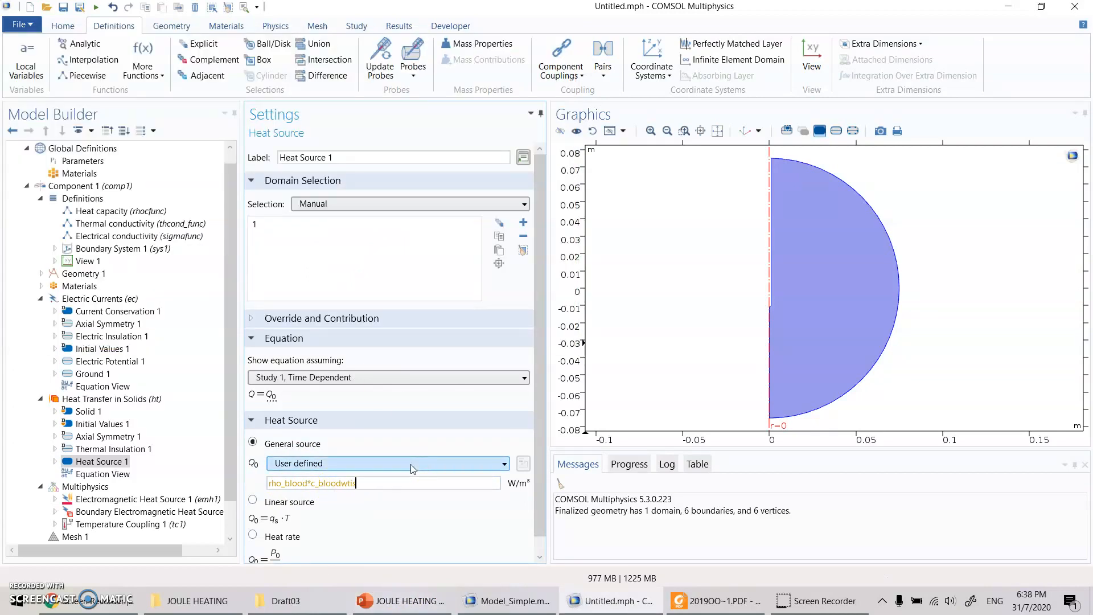
{"action": "type", "text": "*wtissue*(Tbody-T)"}
- Look through the PowerPoint slides from the bioheat equation to the references, and return to the COMSOL model
{"action": "left_click", "coordinate": [402, 601]}
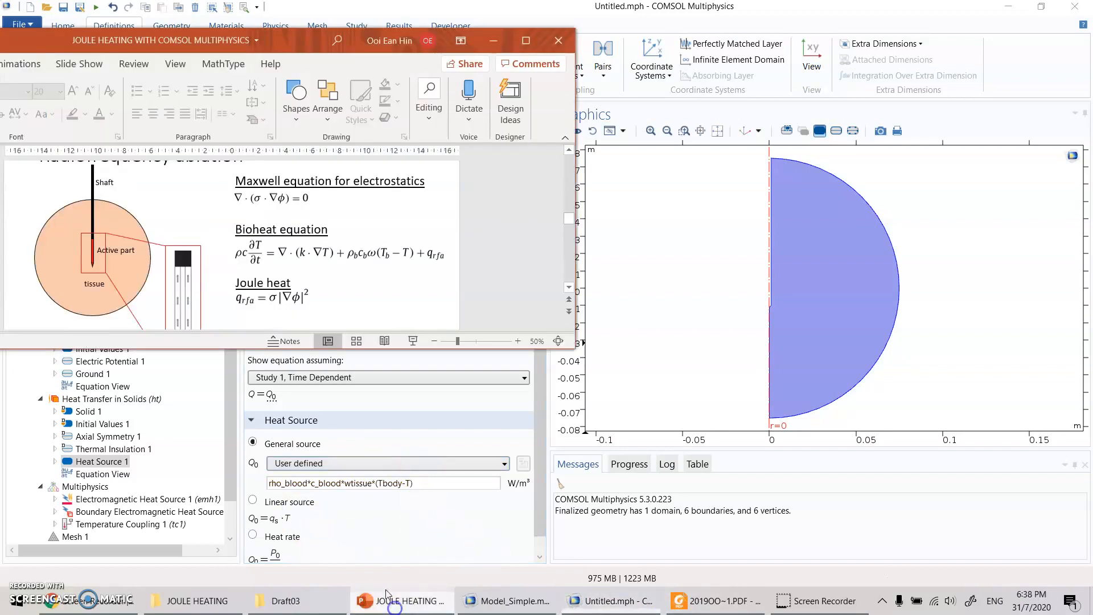
{"action": "scroll", "coordinate": [258, 205], "scroll_direction": "down", "scroll_amount": 2}
{"action": "scroll", "coordinate": [258, 205], "scroll_direction": "down", "scroll_amount": 5}
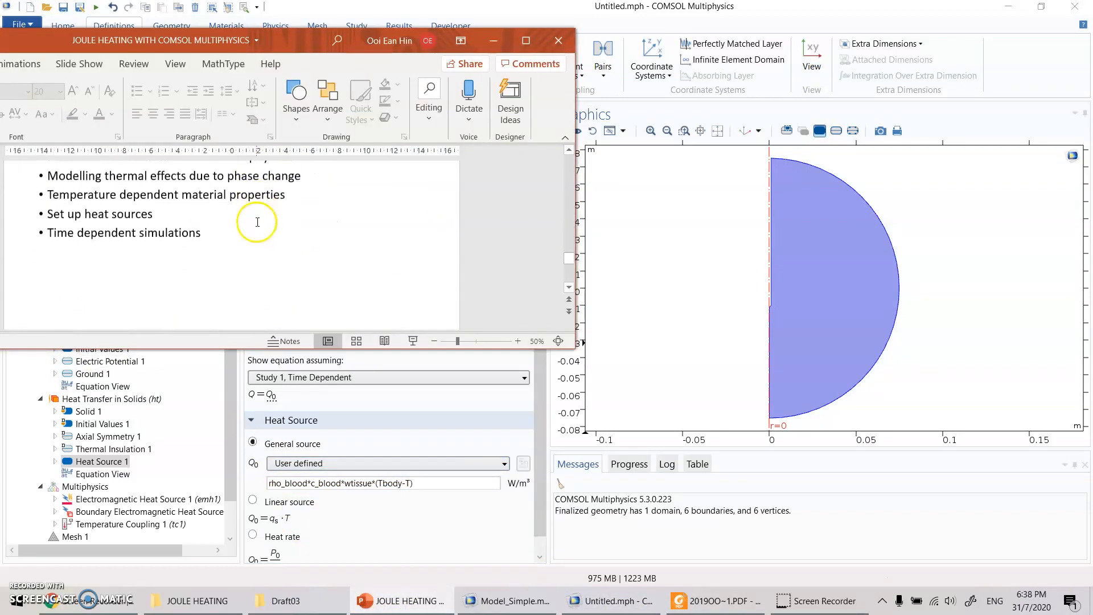
{"action": "scroll", "coordinate": [256, 223], "scroll_direction": "up", "scroll_amount": 1}
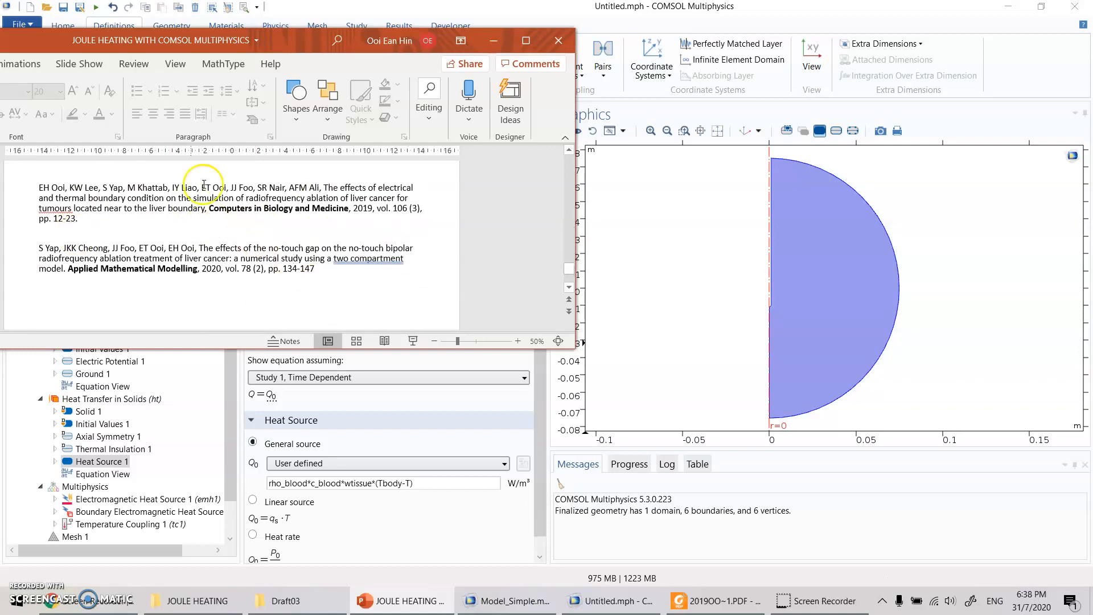
{"action": "left_click", "coordinate": [682, 9]}
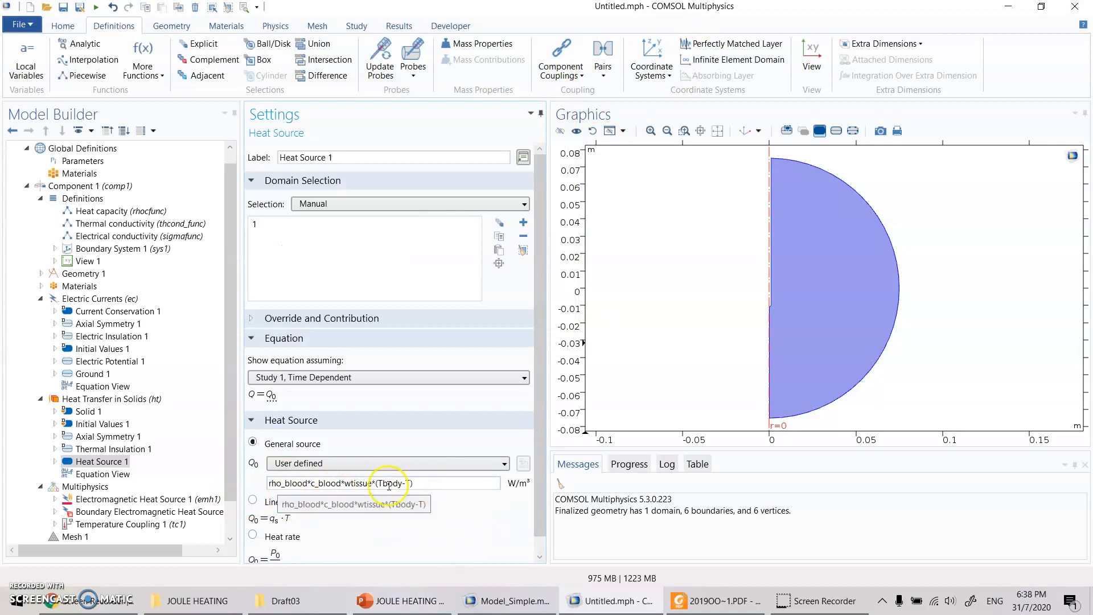
- Check the Heat Source 1 expression against the blood properties in the paper's Table 1 and the slide's bioheat and Joule heat equations
{"action": "left_click_drag", "start_coordinate": [463, 483], "coordinate": [271, 484]}
{"action": "left_click", "coordinate": [699, 603]}
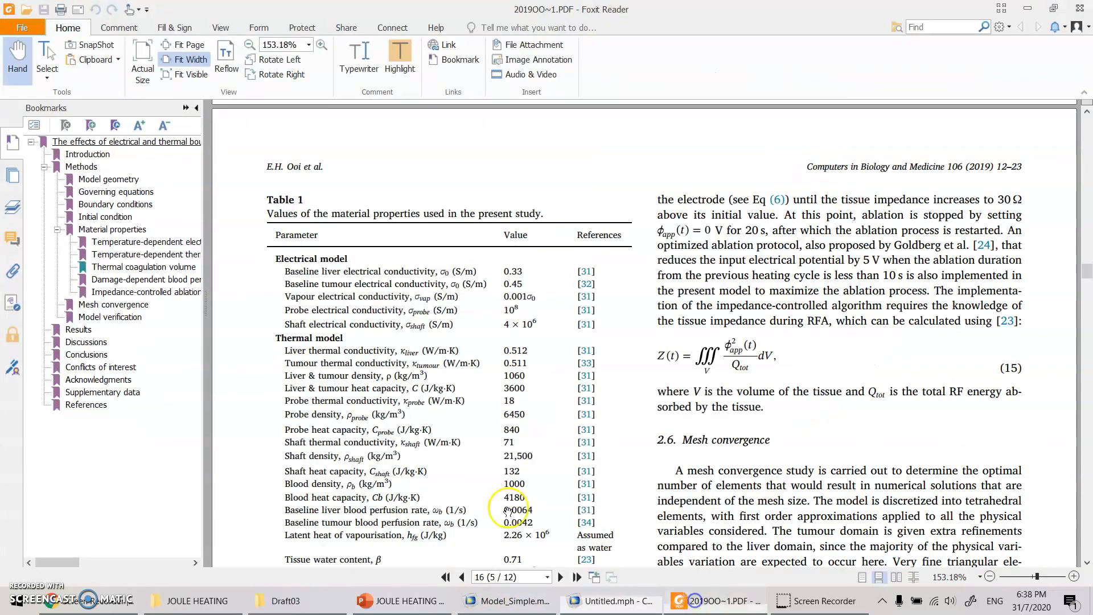
{"action": "left_click", "coordinate": [707, 604]}
{"action": "left_click", "coordinate": [400, 601]}
{"action": "scroll", "coordinate": [409, 215], "scroll_direction": "up", "scroll_amount": 5}
{"action": "scroll", "coordinate": [409, 215], "scroll_direction": "down", "scroll_amount": 5}
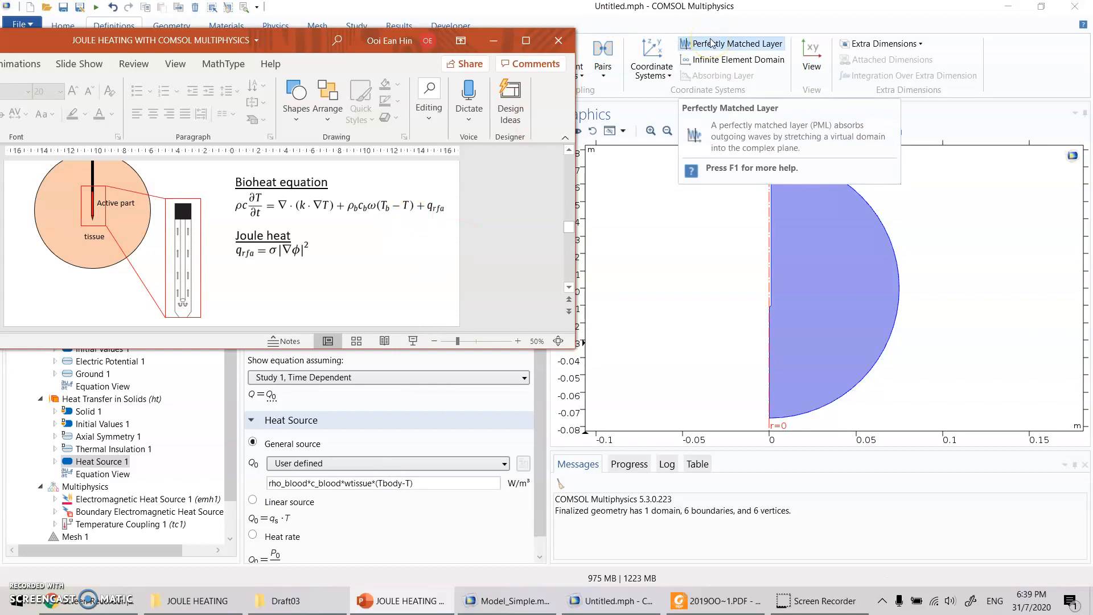
{"action": "left_click", "coordinate": [336, 499]}
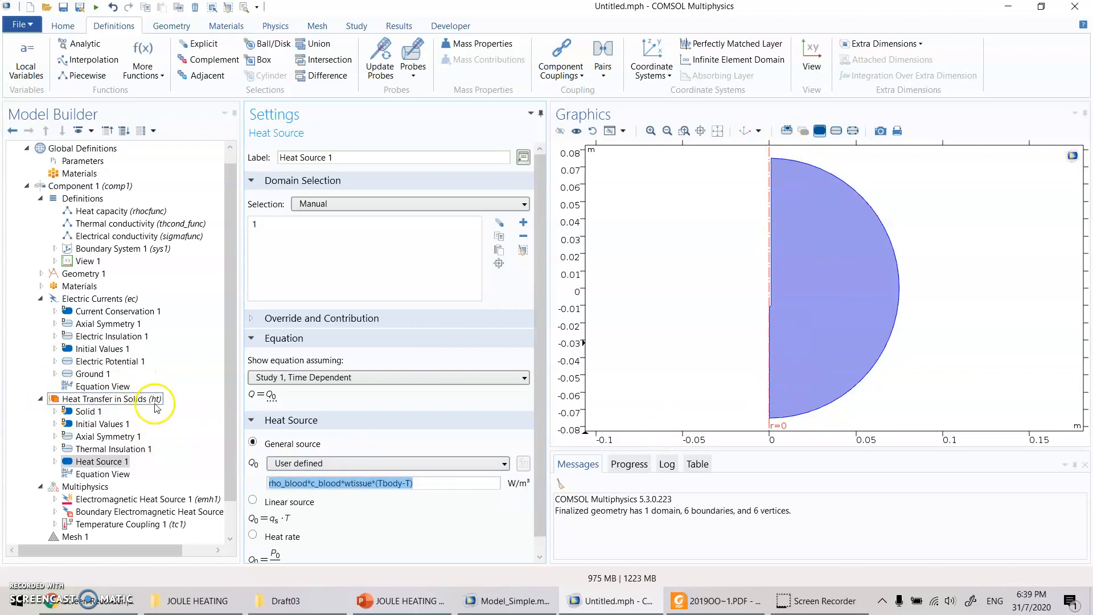
- Examine the enlarged probe diagram on the Radiofrequency ablation slide in PowerPoint, and return to COMSOL
{"action": "left_click", "coordinate": [398, 601]}
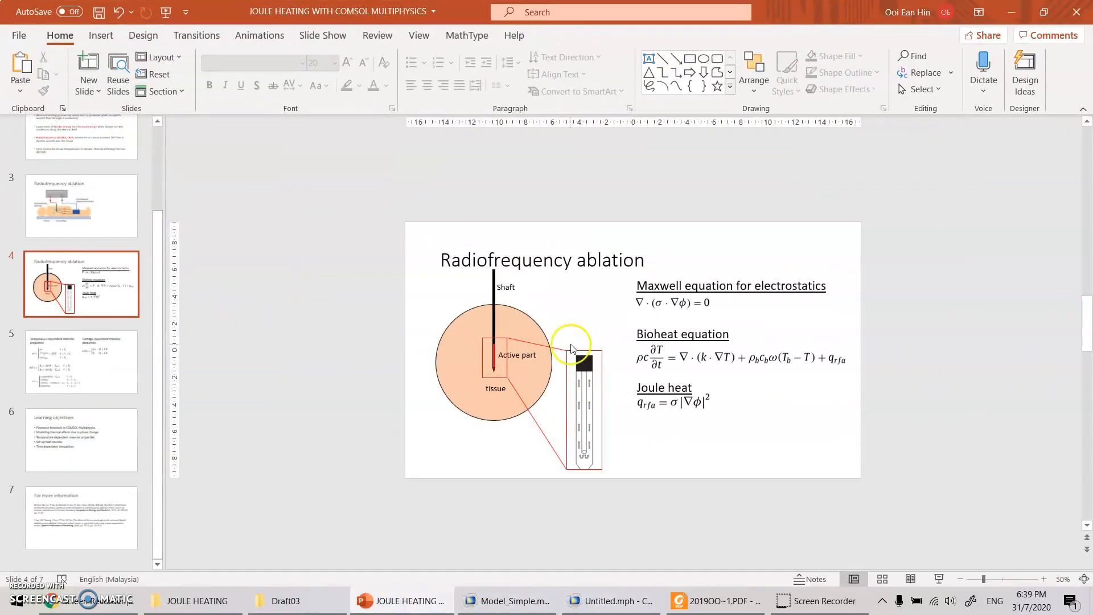
{"action": "scroll", "coordinate": [576, 369], "scroll_direction": "up", "scroll_amount": 3, "text": "ctrl"}
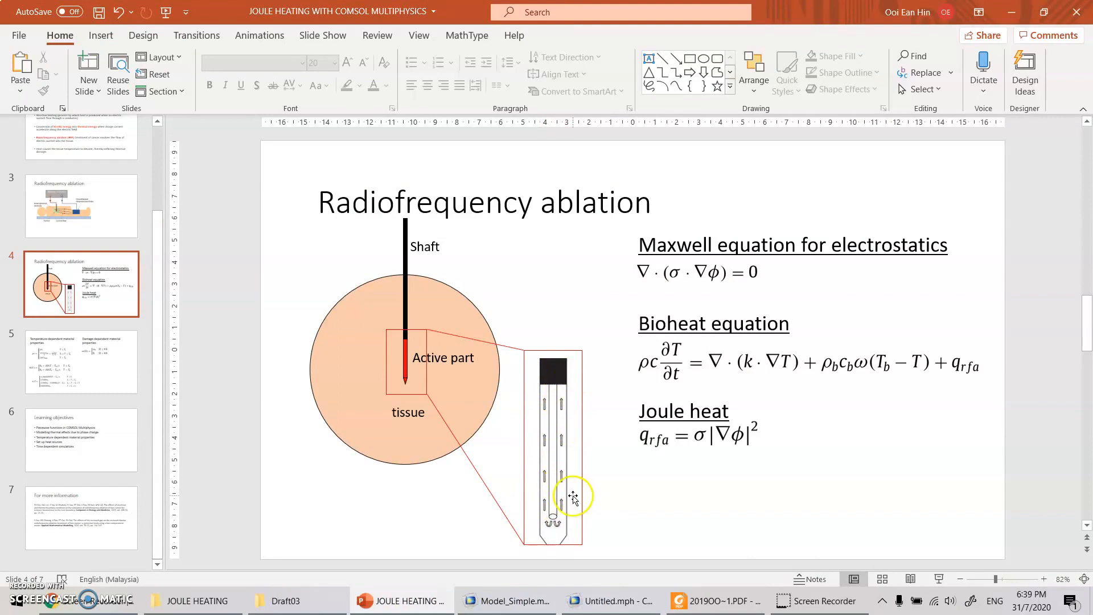
{"action": "left_click", "coordinate": [629, 612]}
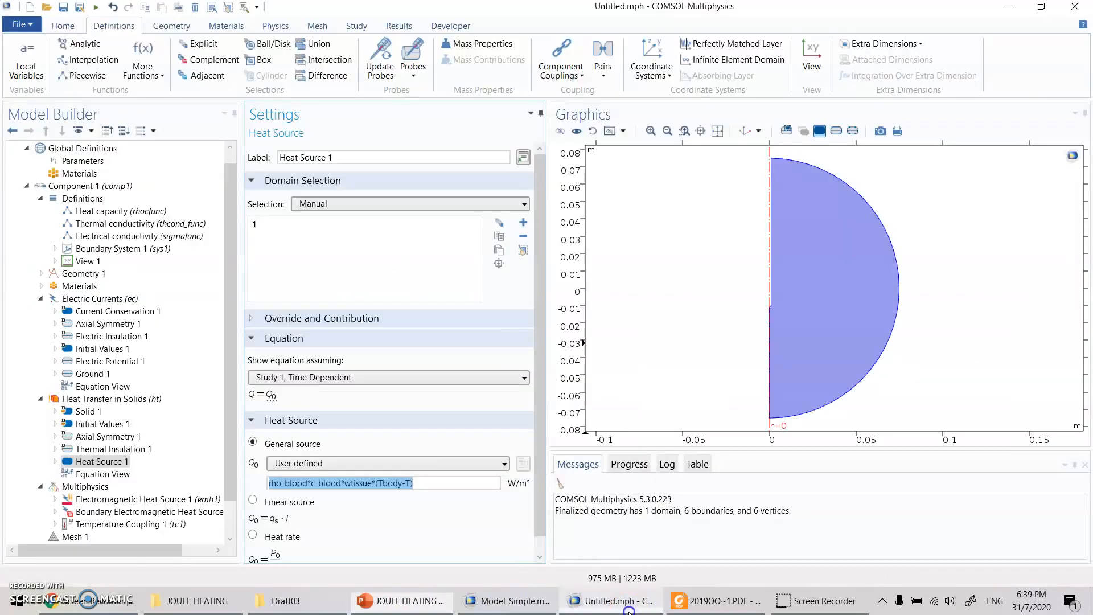
- Add a Heat Flux condition to Heat Transfer in Solids on the probe's active-part boundaries, 2 and 3
{"action": "right_click", "coordinate": [137, 398]}
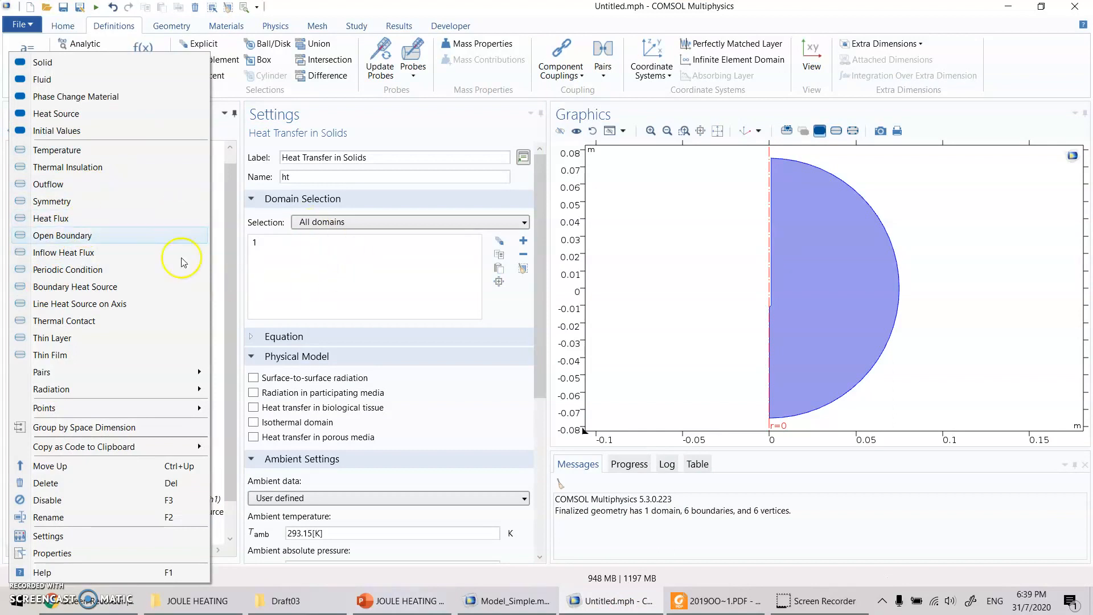
{"action": "left_click", "coordinate": [40, 220]}
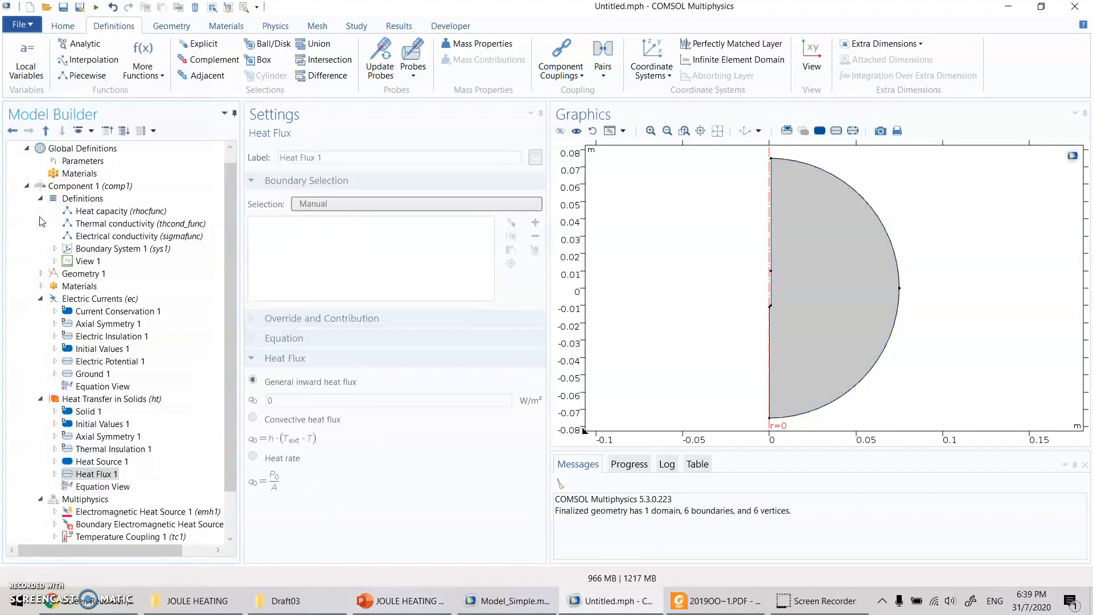
{"action": "scroll", "coordinate": [773, 305], "scroll_direction": "up", "scroll_amount": 3}
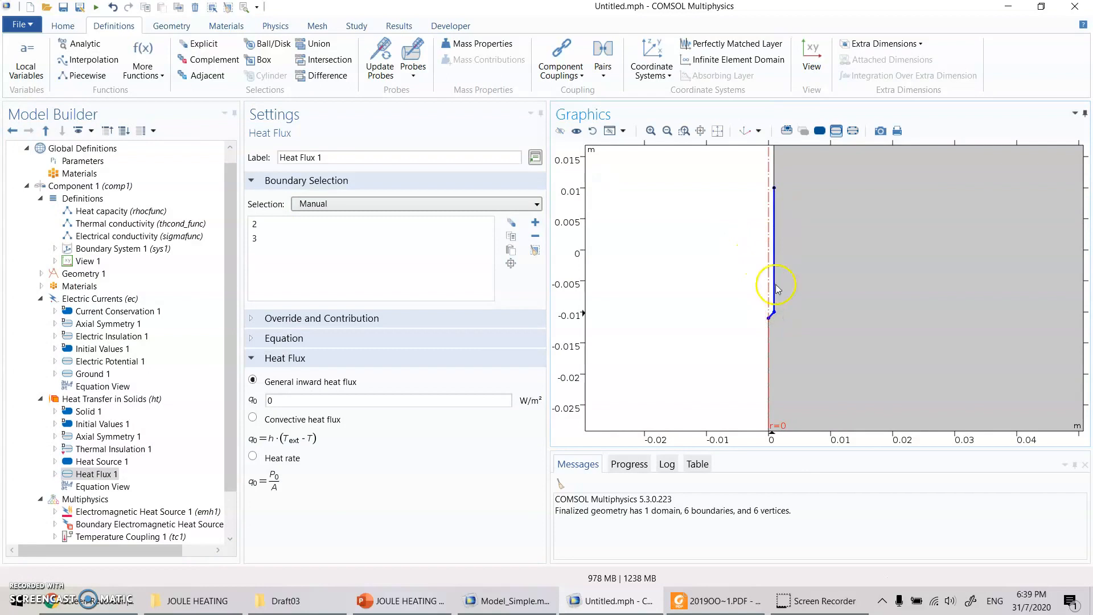
- Make Heat Flux 1 a convective heat flux with heat transfer coefficient hcool and external temperature Tcool, consulting the probe diagram in PowerPoint
{"action": "left_click", "coordinate": [367, 606]}
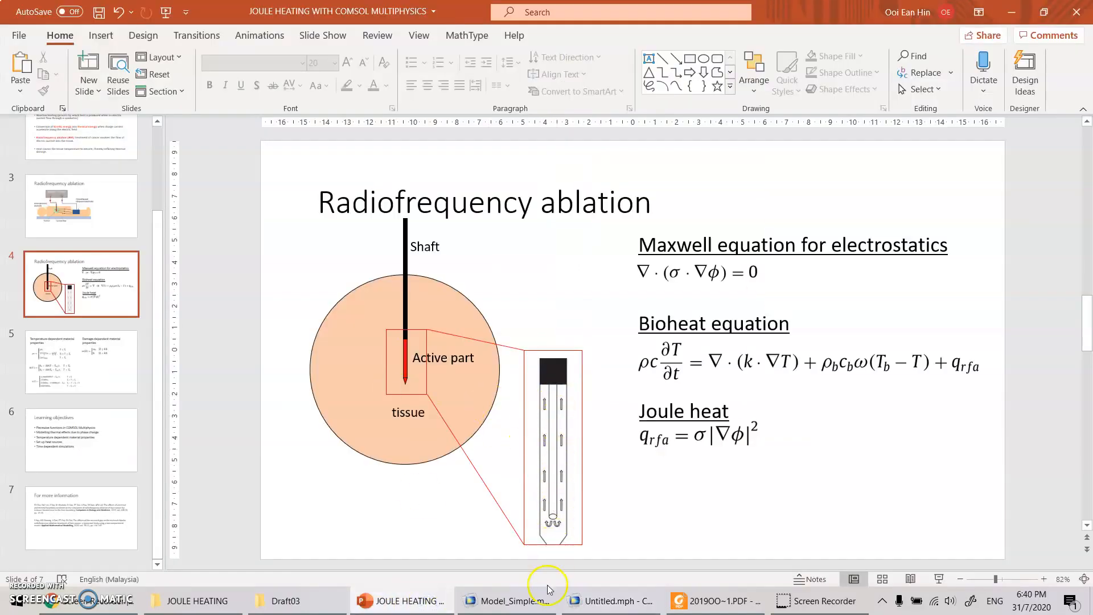
{"action": "left_click", "coordinate": [606, 601]}
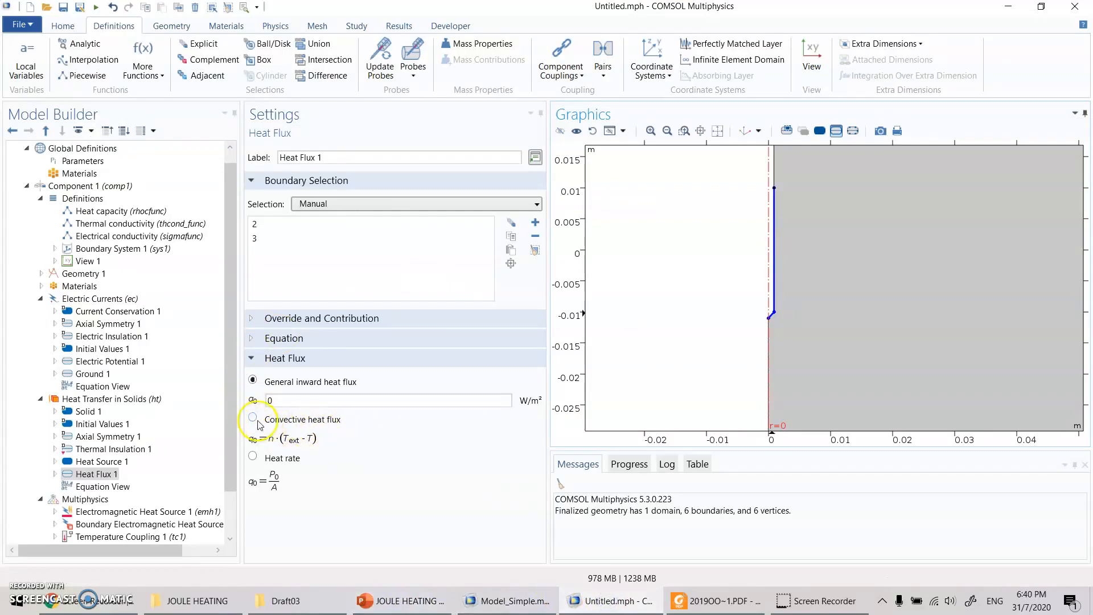
{"action": "left_click", "coordinate": [302, 419]}
{"action": "scroll", "coordinate": [297, 504], "scroll_direction": "down", "scroll_amount": 2}
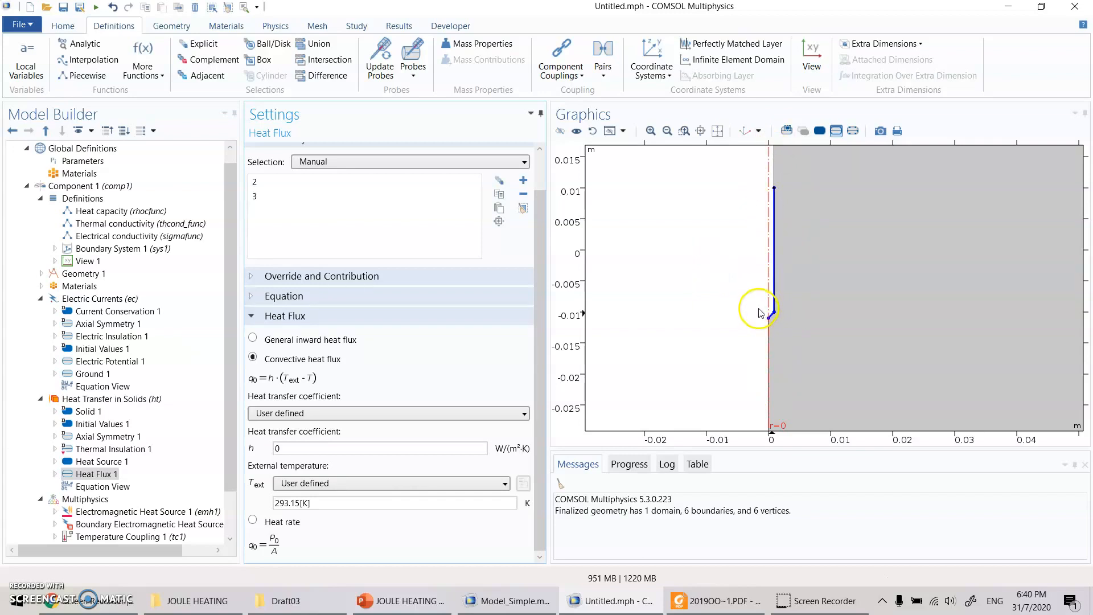
{"action": "double_click", "coordinate": [318, 448]}
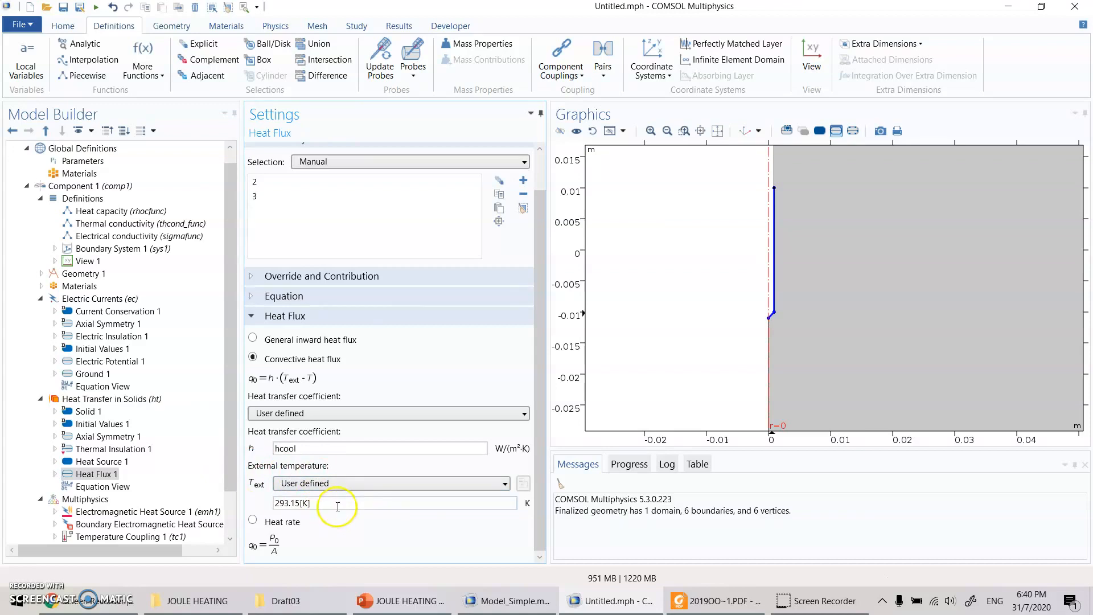
{"action": "double_click", "coordinate": [337, 503]}
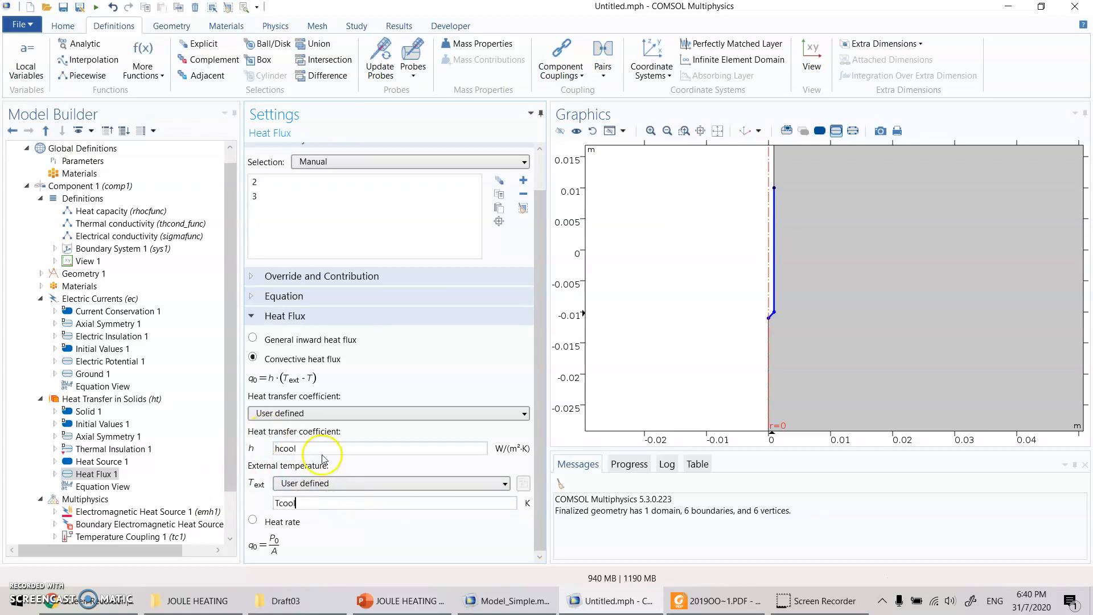
{"action": "double_click", "coordinate": [306, 449]}
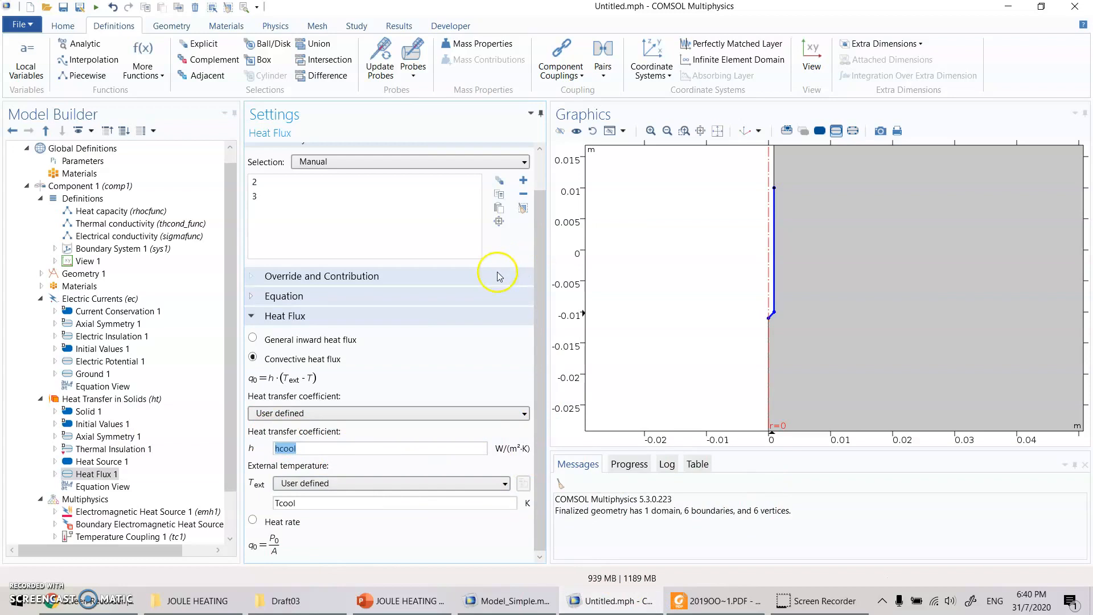
- Add a Temperature condition to Heat Transfer in Solids on the outer arc boundaries, 5 and 6, with the temperature Tbody
{"action": "scroll", "coordinate": [800, 263], "scroll_direction": "down", "scroll_amount": 3}
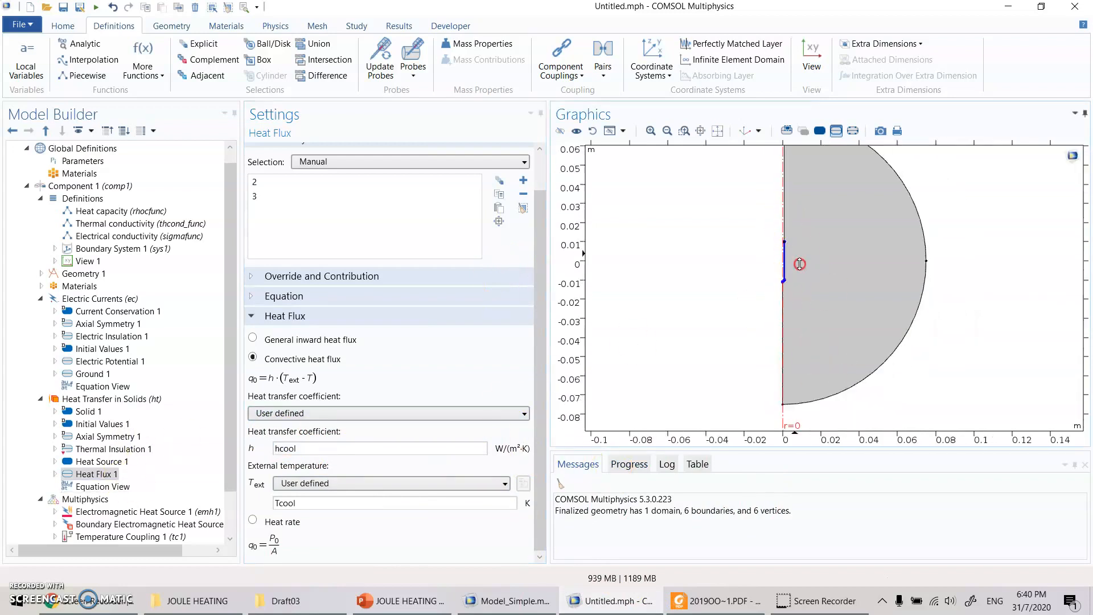
{"action": "scroll", "coordinate": [800, 264], "scroll_direction": "down", "scroll_amount": 1}
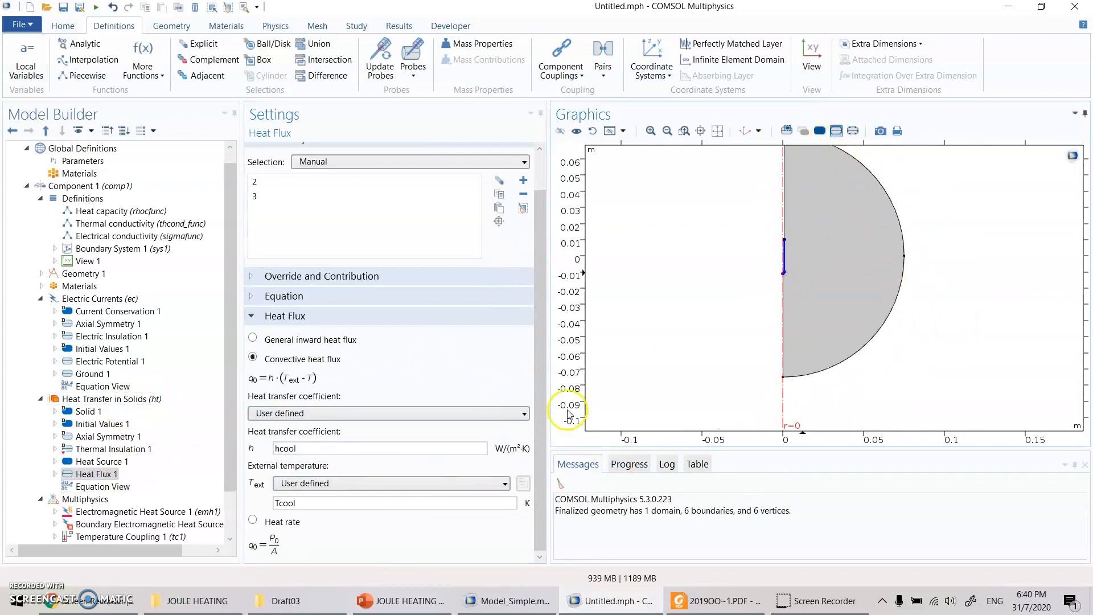
{"action": "left_click", "coordinate": [121, 400]}
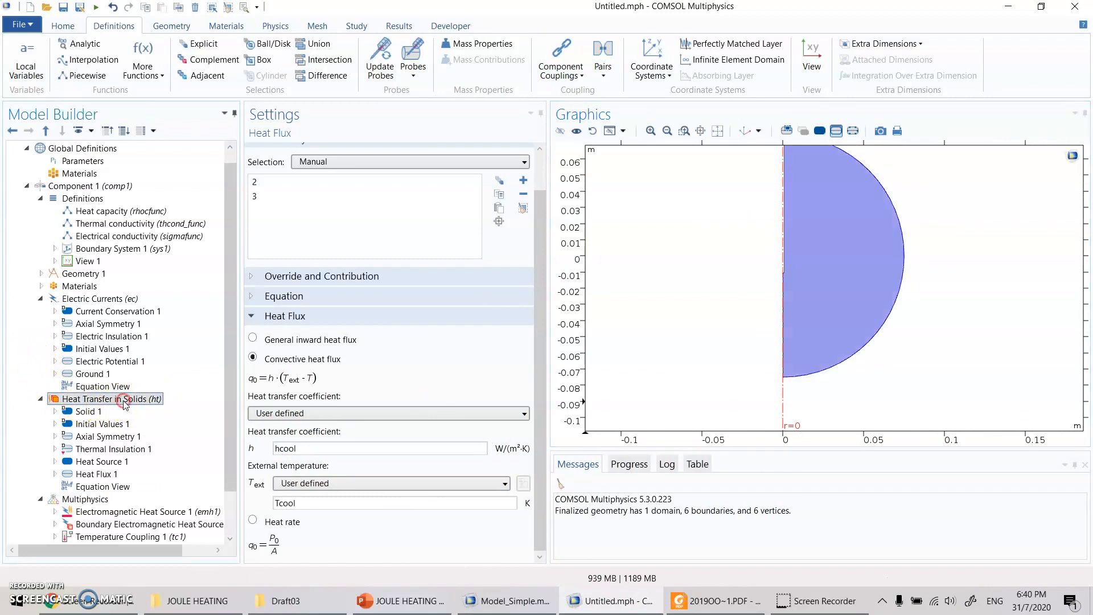
{"action": "right_click", "coordinate": [123, 399]}
{"action": "left_click", "coordinate": [194, 151]}
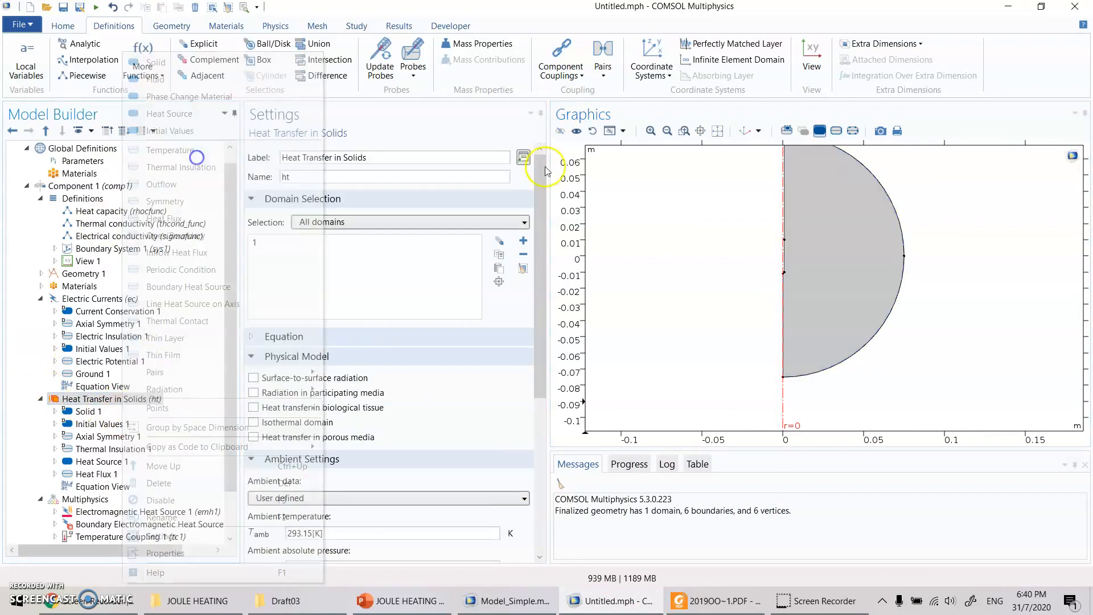
{"action": "left_click", "coordinate": [904, 230]}
{"action": "left_click", "coordinate": [905, 287]}
{"action": "left_click", "coordinate": [133, 405]}
{"action": "type", "text": "T"}
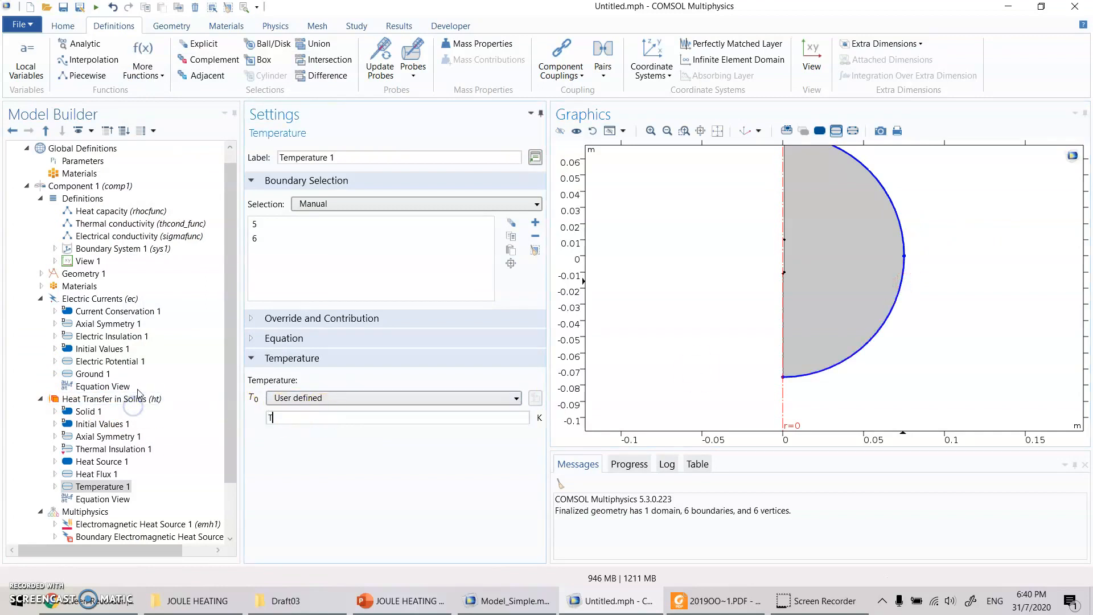
{"action": "type", "text": "body"}
{"action": "left_click", "coordinate": [182, 458]}
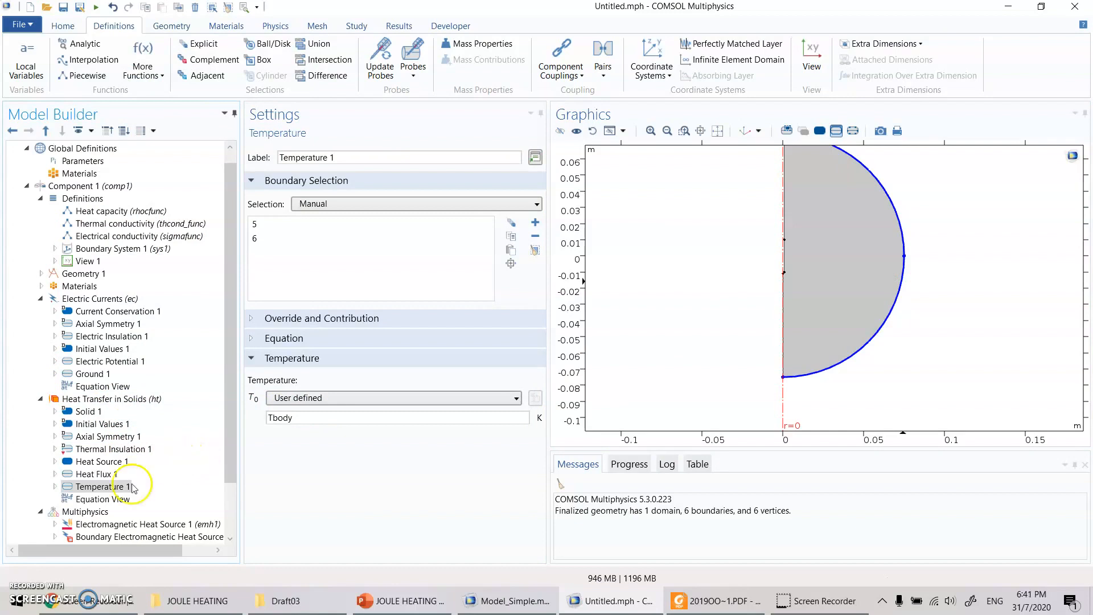
- Set the initial temperature in Heat Transfer in Solids' Initial Values 1 to Tbody
{"action": "left_click", "coordinate": [98, 426]}
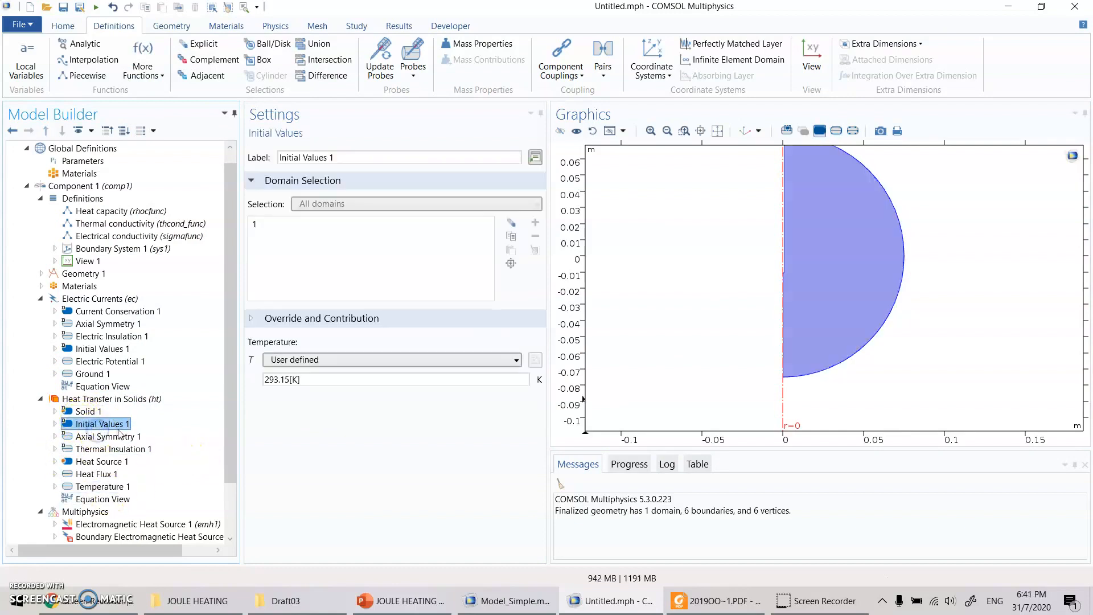
{"action": "left_click", "coordinate": [254, 427]}
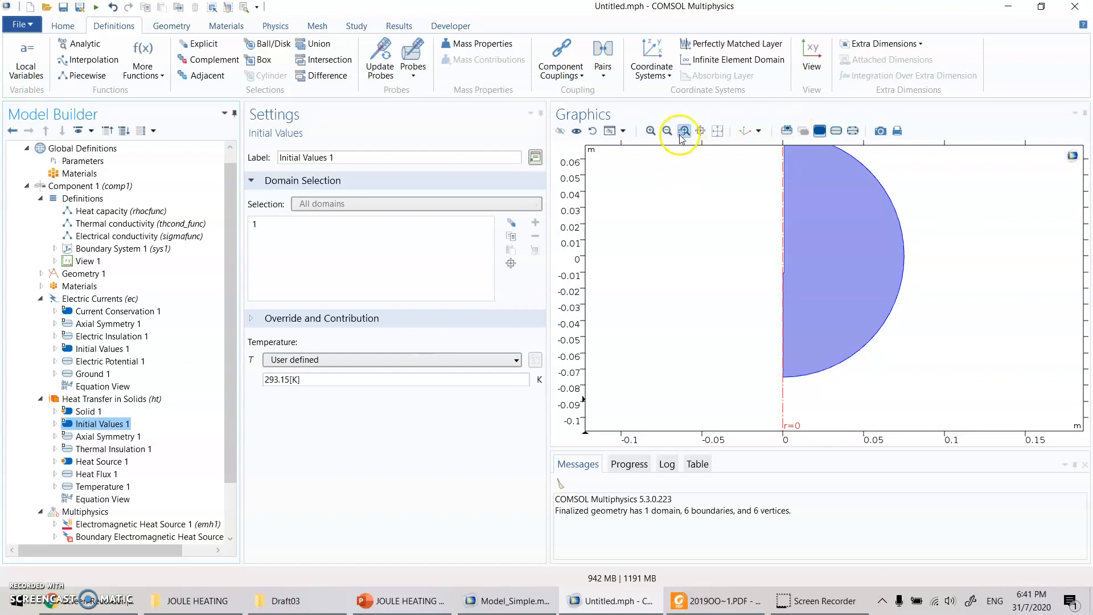
{"action": "left_click", "coordinate": [720, 131]}
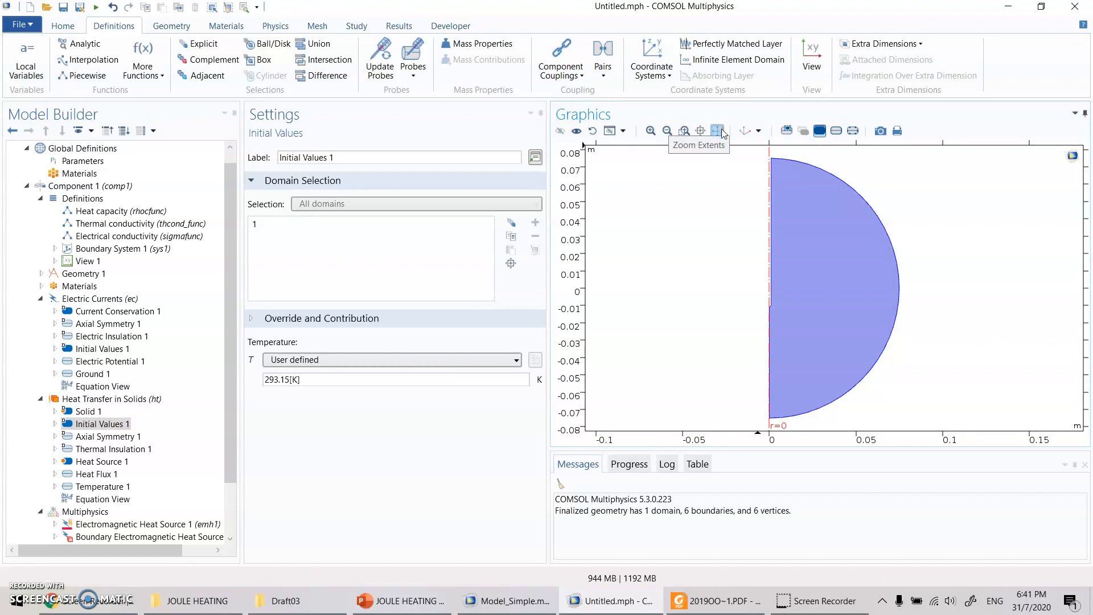
{"action": "double_click", "coordinate": [322, 379]}
{"action": "type", "text": "Tbody"}
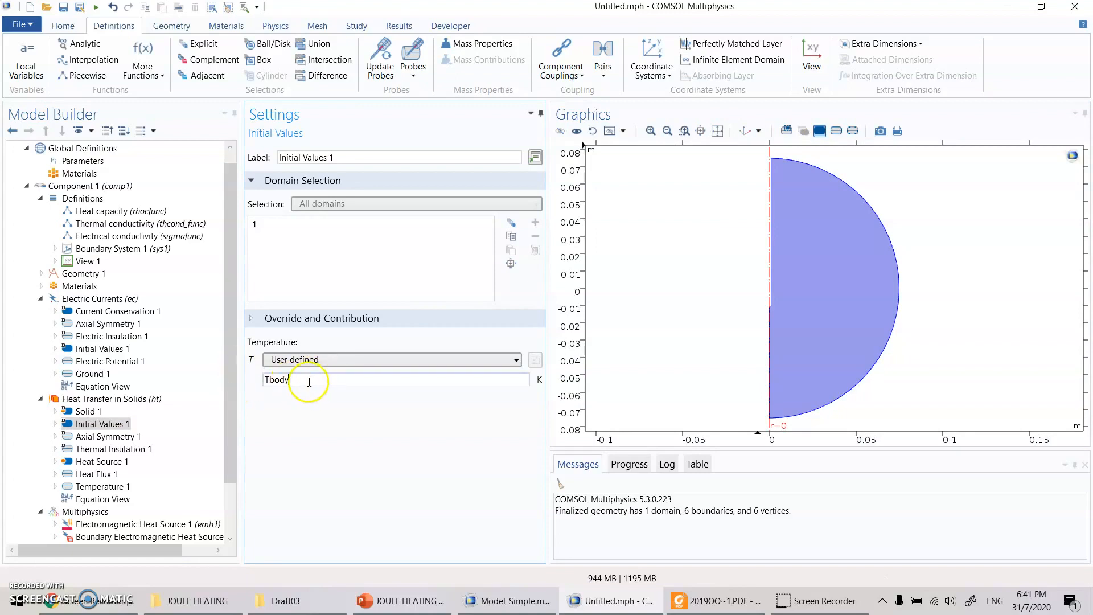
- Examine the Electromagnetic Heat Source 1 coupling's equation and coupled interfaces, comparing them with the bioheat and Joule heat equations in PowerPoint
{"action": "left_click", "coordinate": [91, 486]}
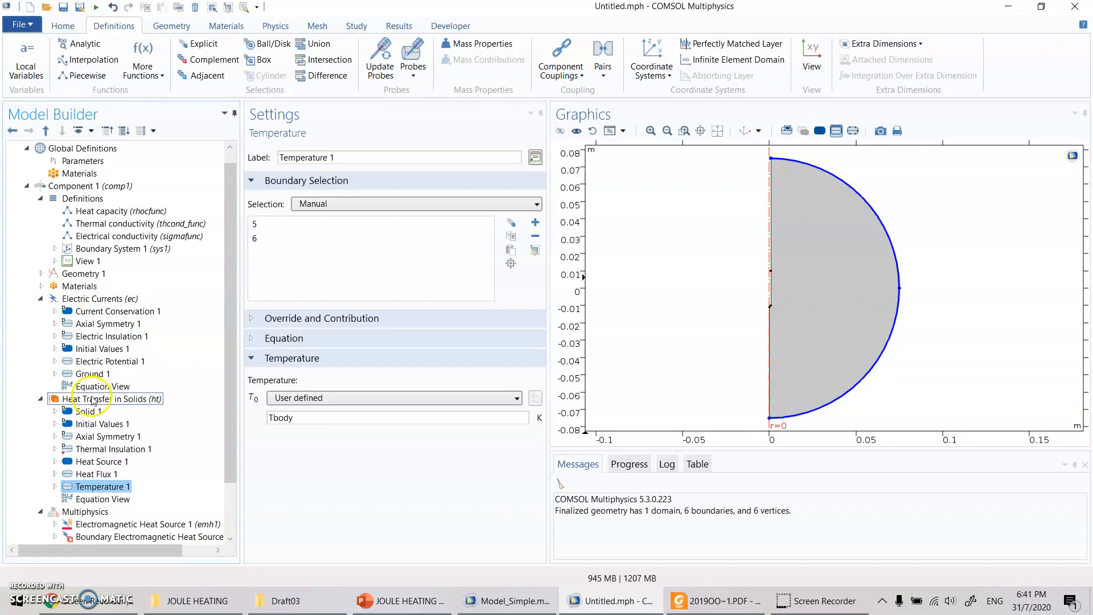
{"action": "scroll", "coordinate": [170, 466], "scroll_direction": "down", "scroll_amount": 2}
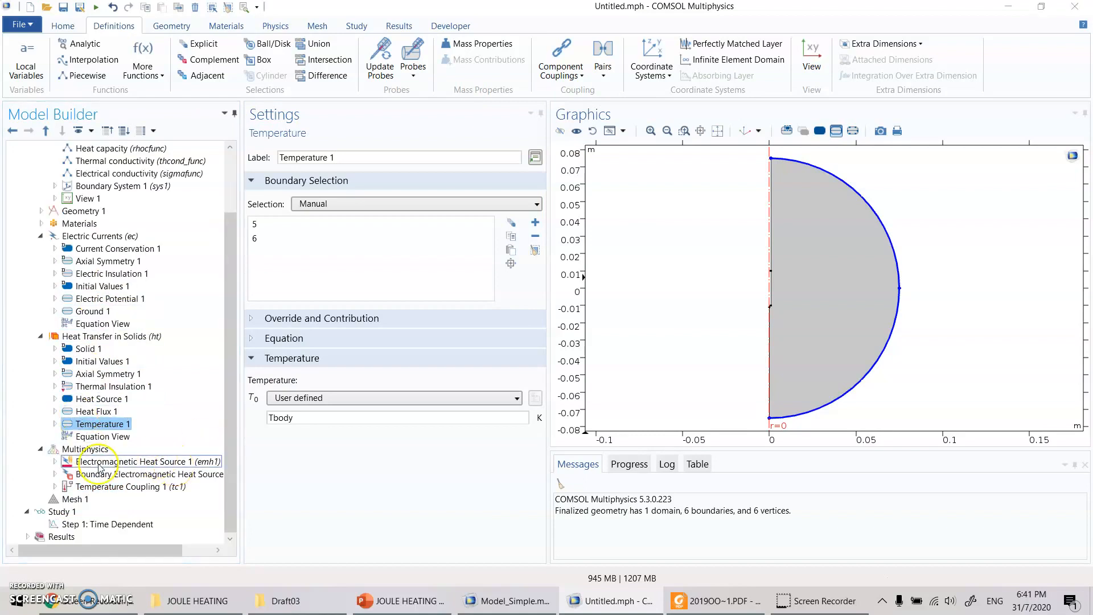
{"action": "left_click", "coordinate": [60, 449]}
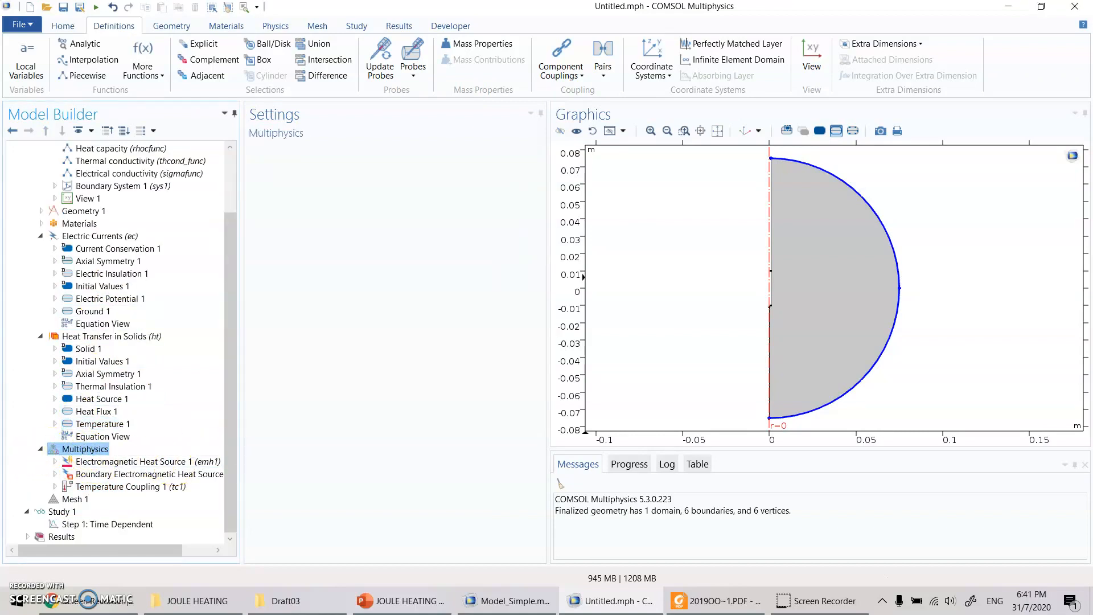
{"action": "left_click", "coordinate": [97, 462]}
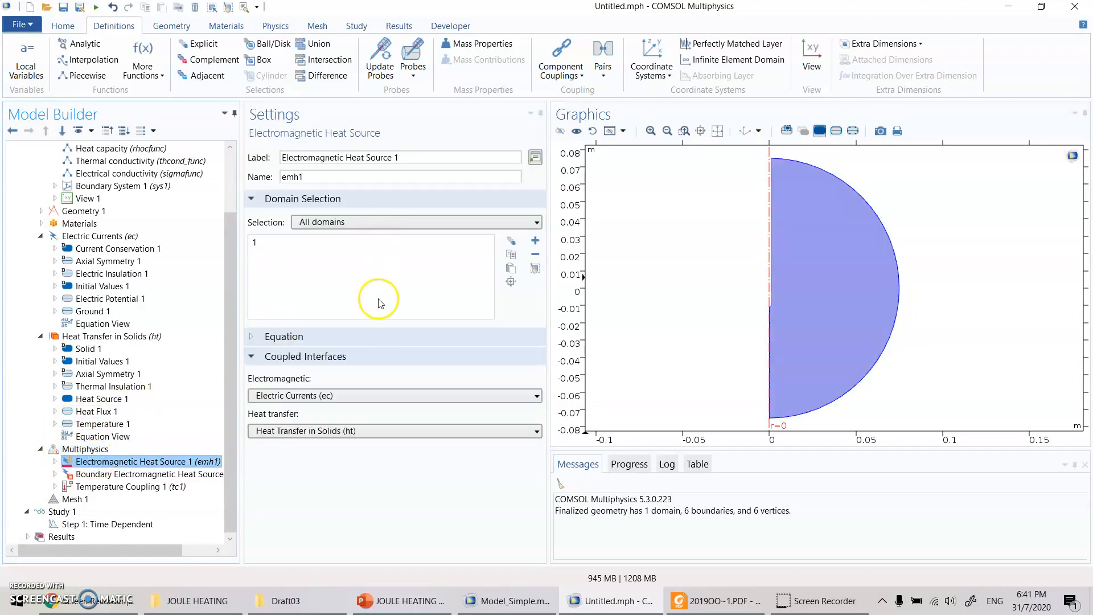
{"action": "left_click", "coordinate": [280, 336]}
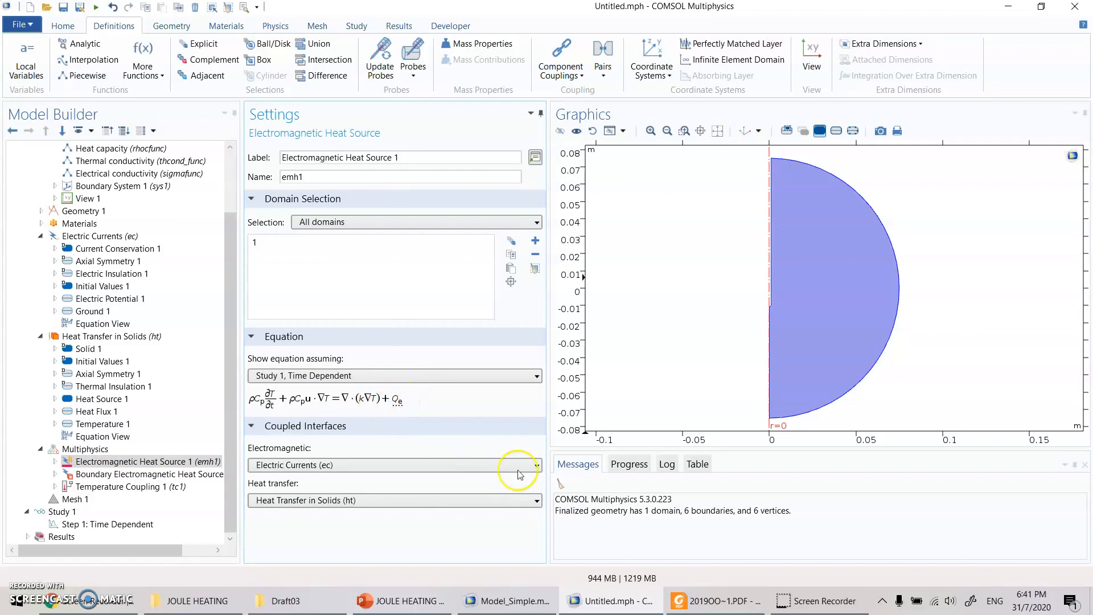
{"action": "left_click", "coordinate": [407, 600]}
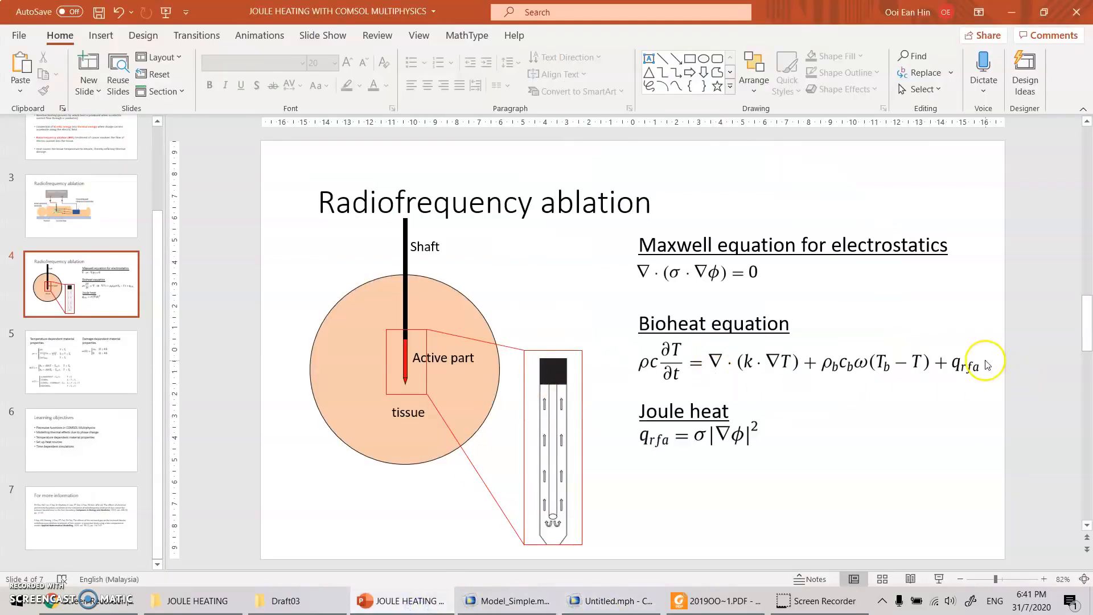
{"action": "left_click", "coordinate": [612, 604]}
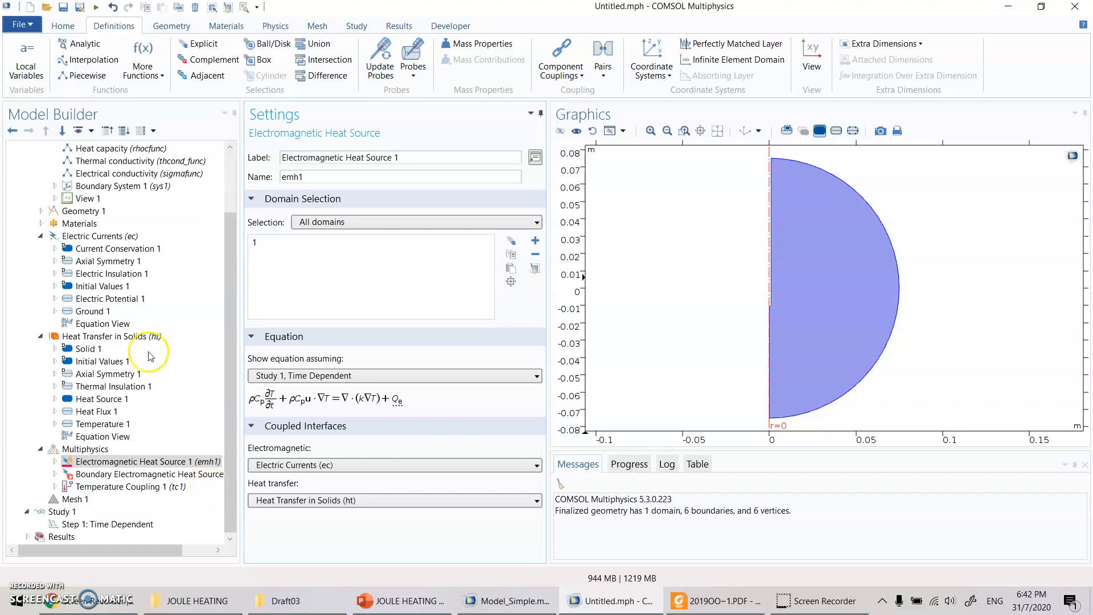
{"action": "left_click", "coordinate": [107, 237]}
{"action": "left_click", "coordinate": [110, 338]}
{"action": "left_click", "coordinate": [179, 489]}
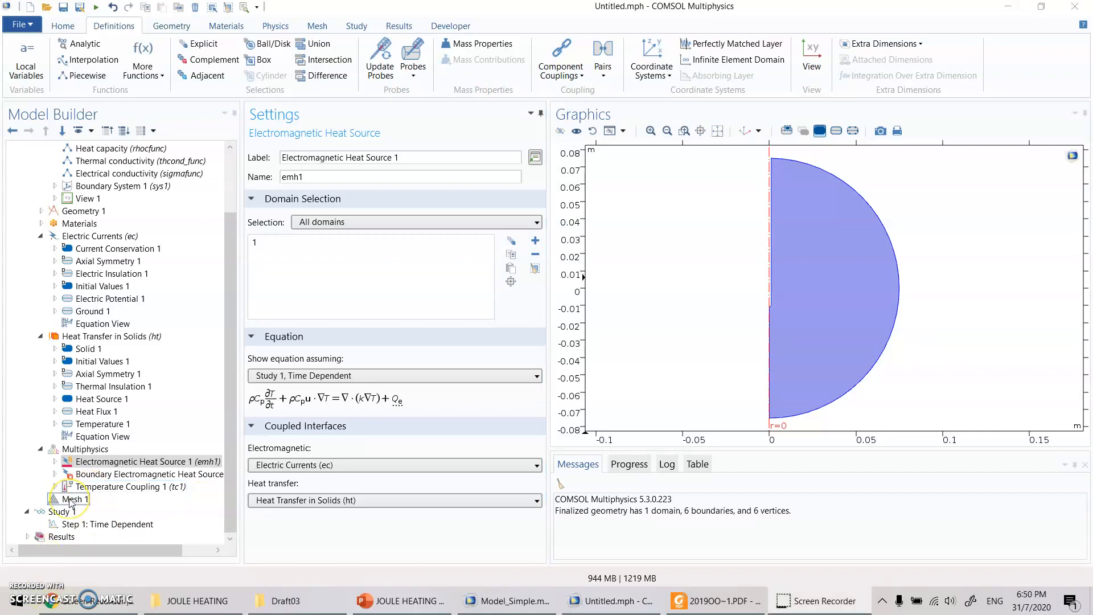
- Set the physics-controlled Mesh 1 to the Extremely fine element size and build the whole mesh
{"action": "left_click", "coordinate": [71, 500]}
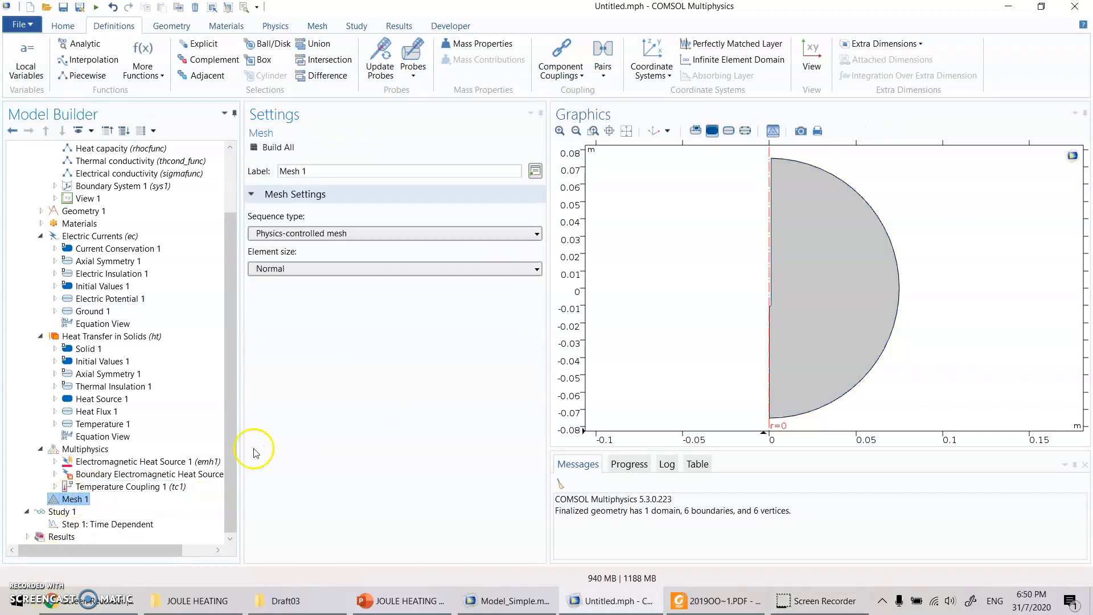
{"action": "left_click", "coordinate": [335, 269]}
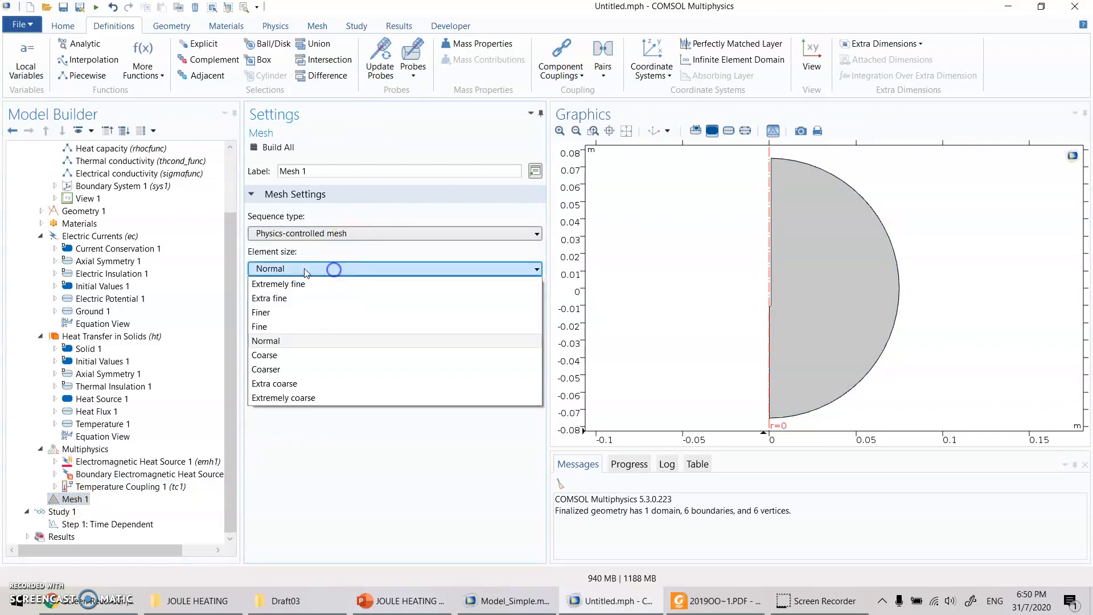
{"action": "left_click", "coordinate": [291, 300]}
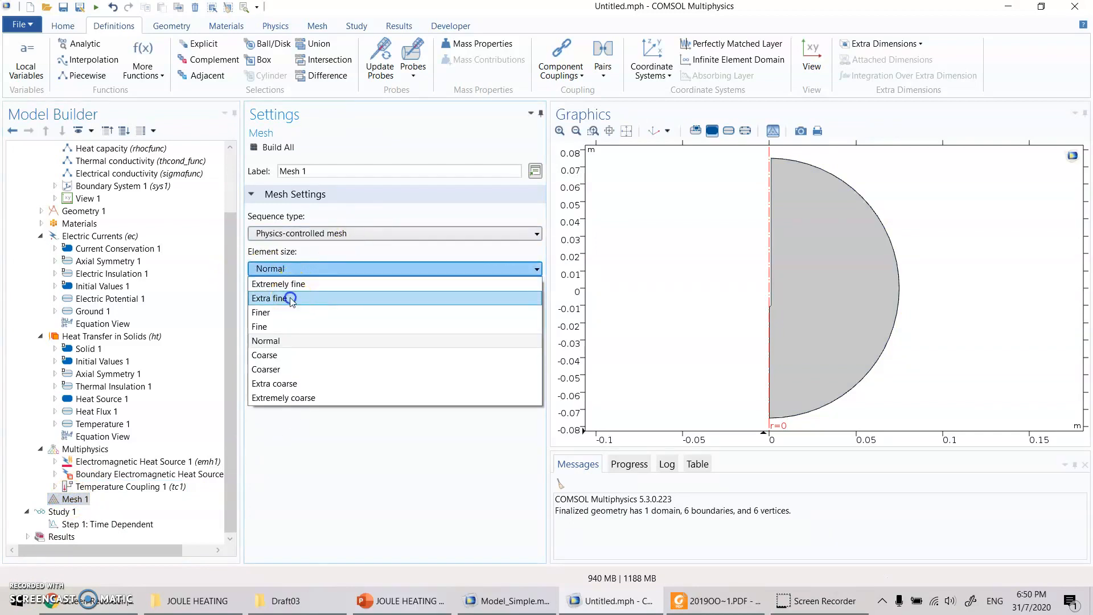
{"action": "left_click", "coordinate": [289, 271]}
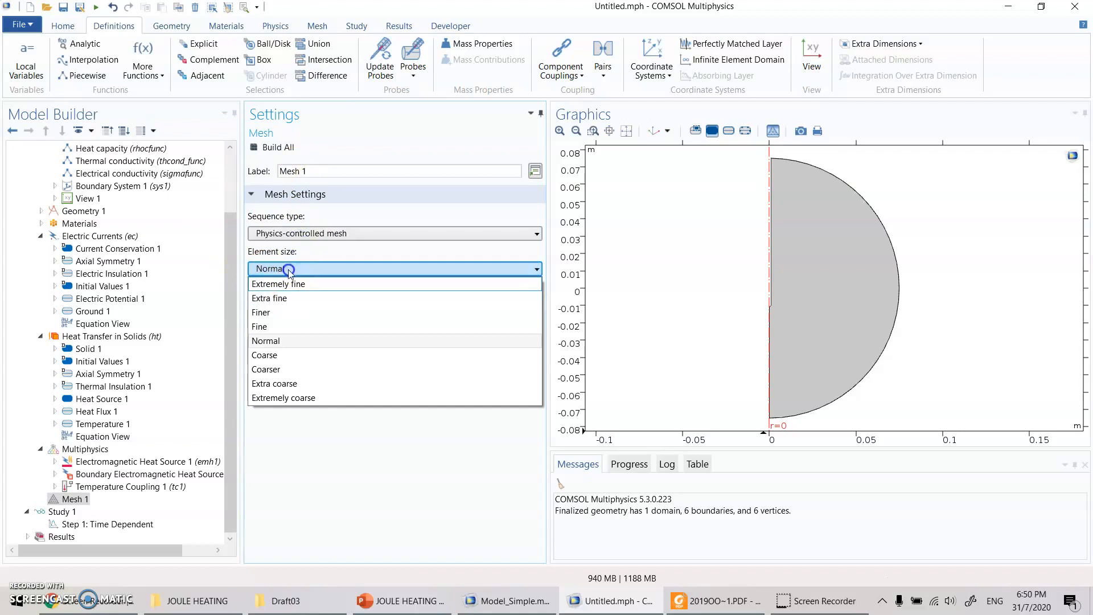
{"action": "left_click", "coordinate": [285, 283]}
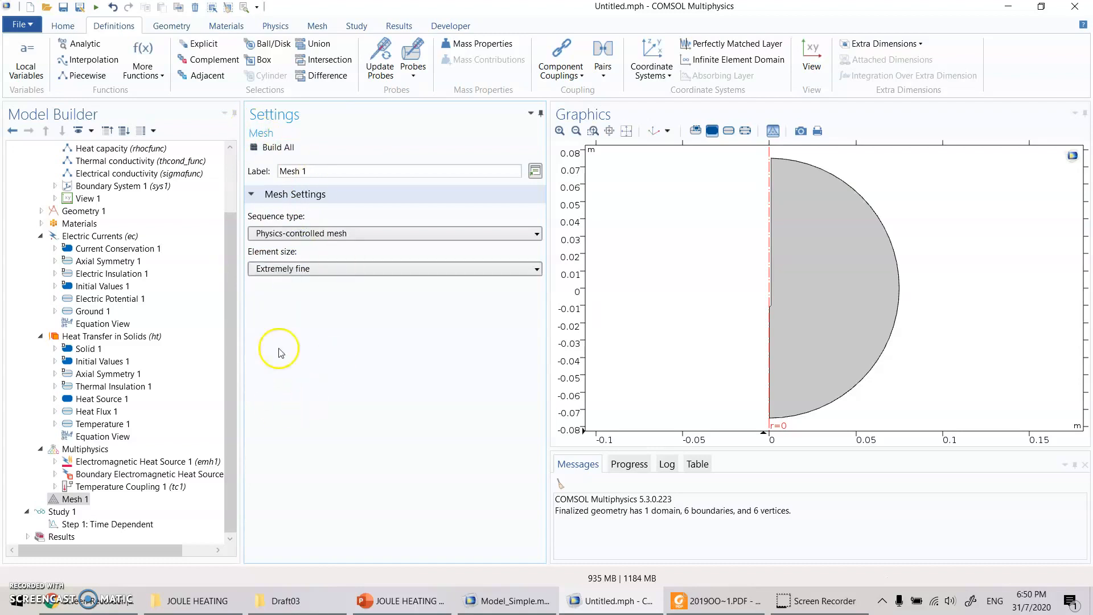
{"action": "left_click", "coordinate": [282, 145]}
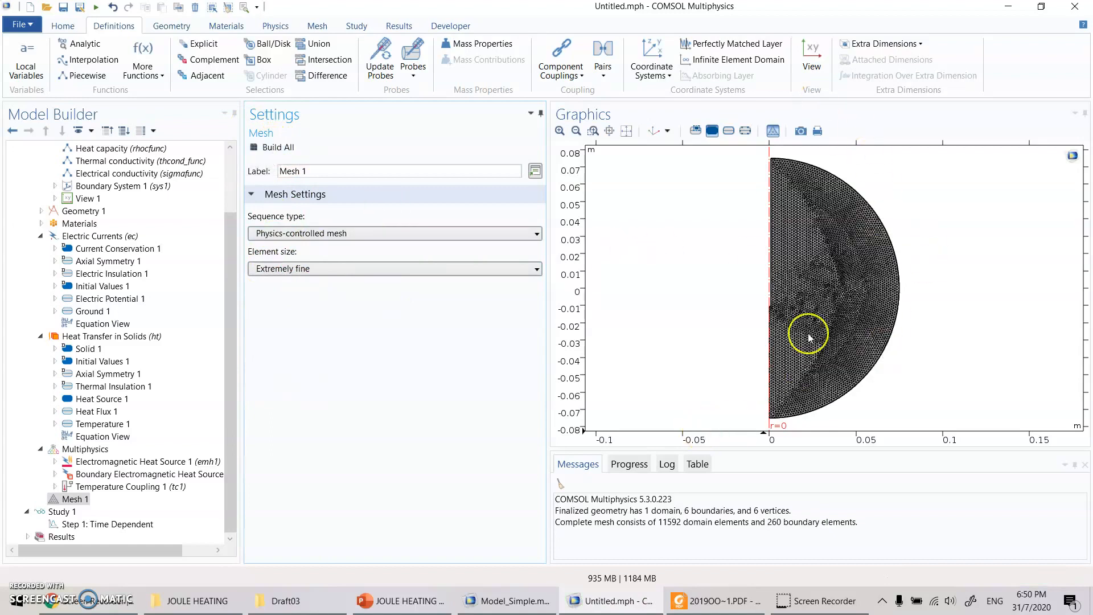
- Review the output times and the available time units in Study 1's Time Dependent step
{"action": "mouse_move", "coordinate": [353, 611]}
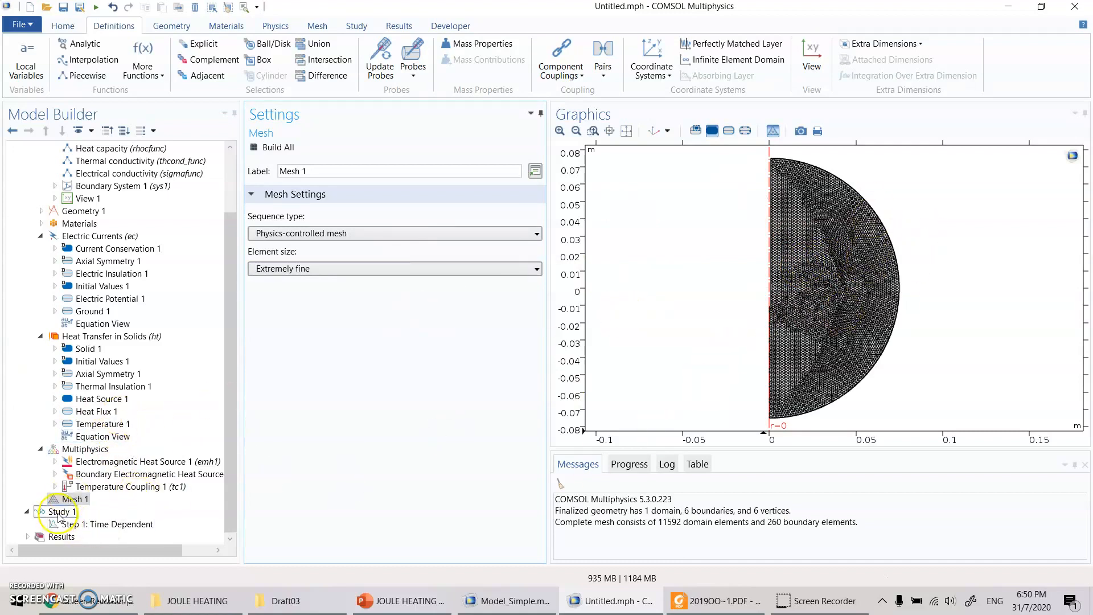
{"action": "left_click", "coordinate": [111, 527]}
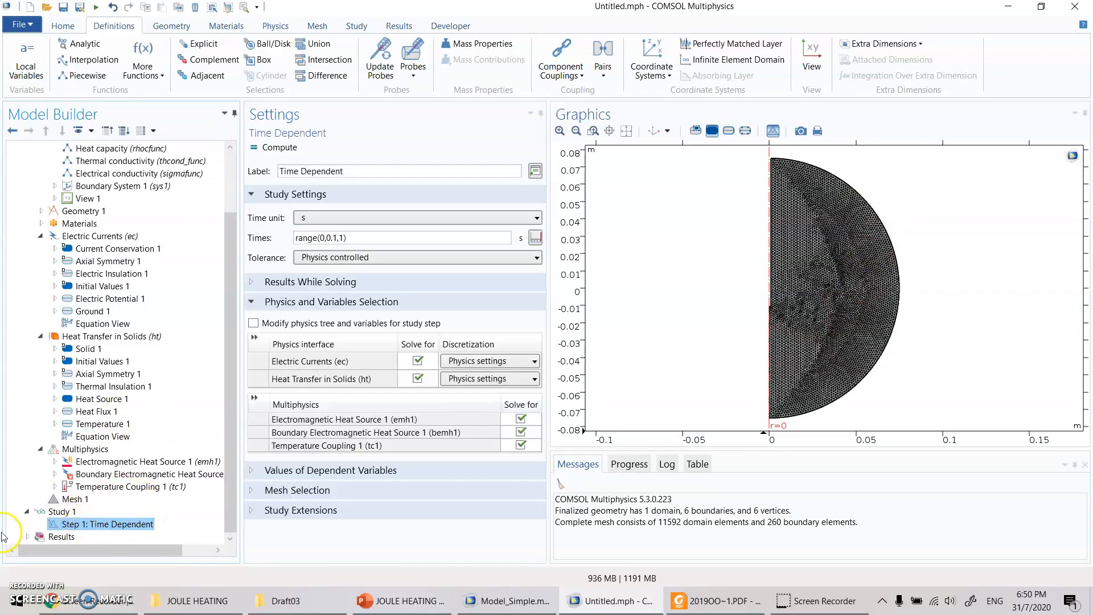
{"action": "left_click_drag", "start_coordinate": [346, 237], "coordinate": [295, 237]}
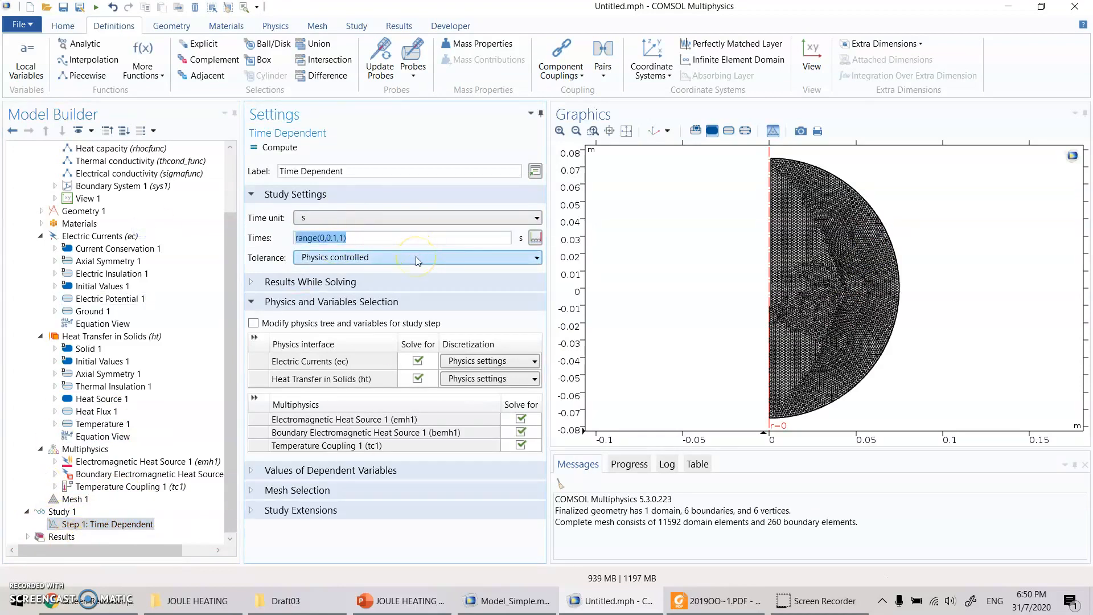
{"action": "left_click", "coordinate": [381, 237]}
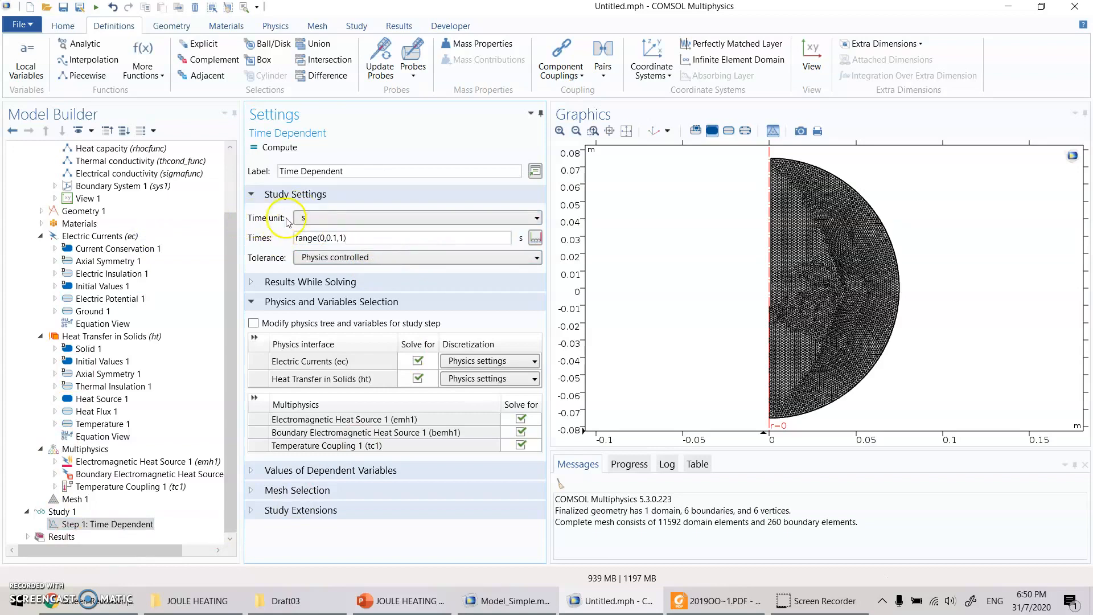
{"action": "left_click", "coordinate": [327, 220]}
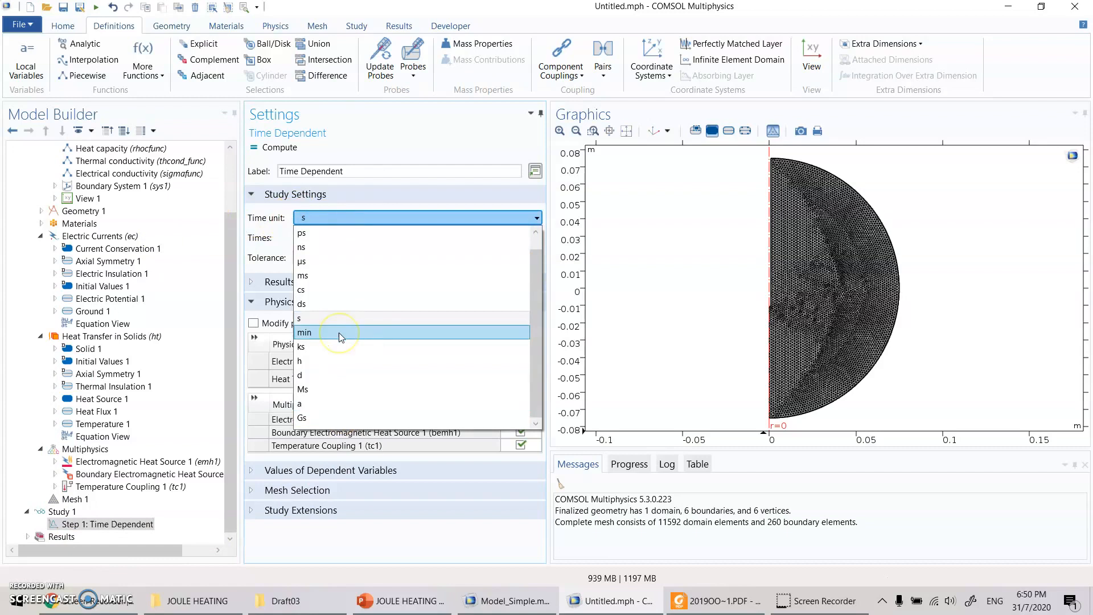
{"action": "left_click", "coordinate": [398, 124]}
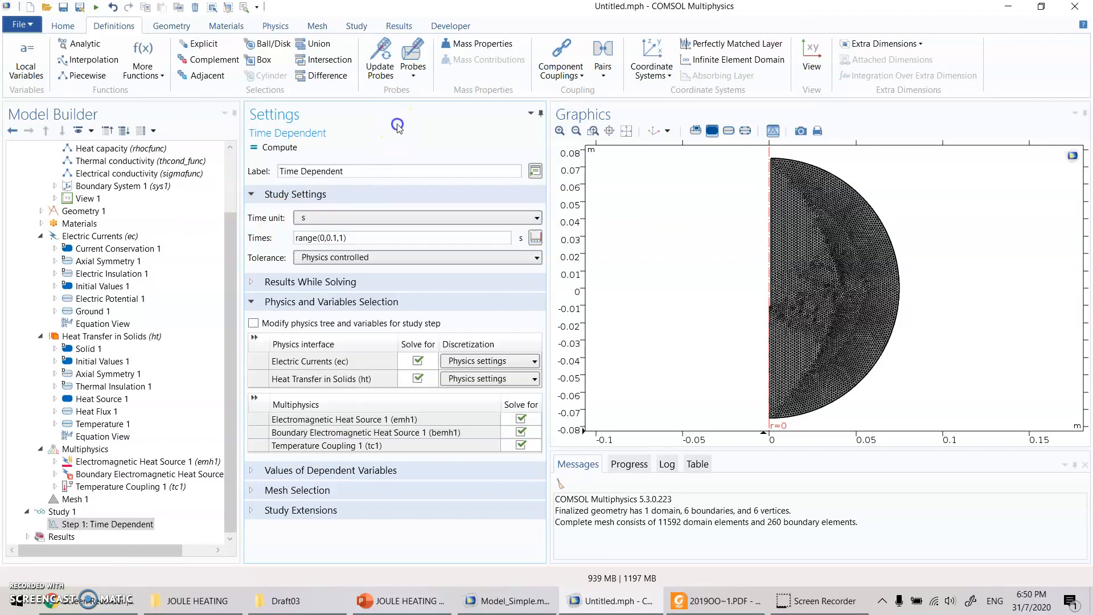
{"action": "left_click_drag", "start_coordinate": [360, 240], "coordinate": [249, 241]}
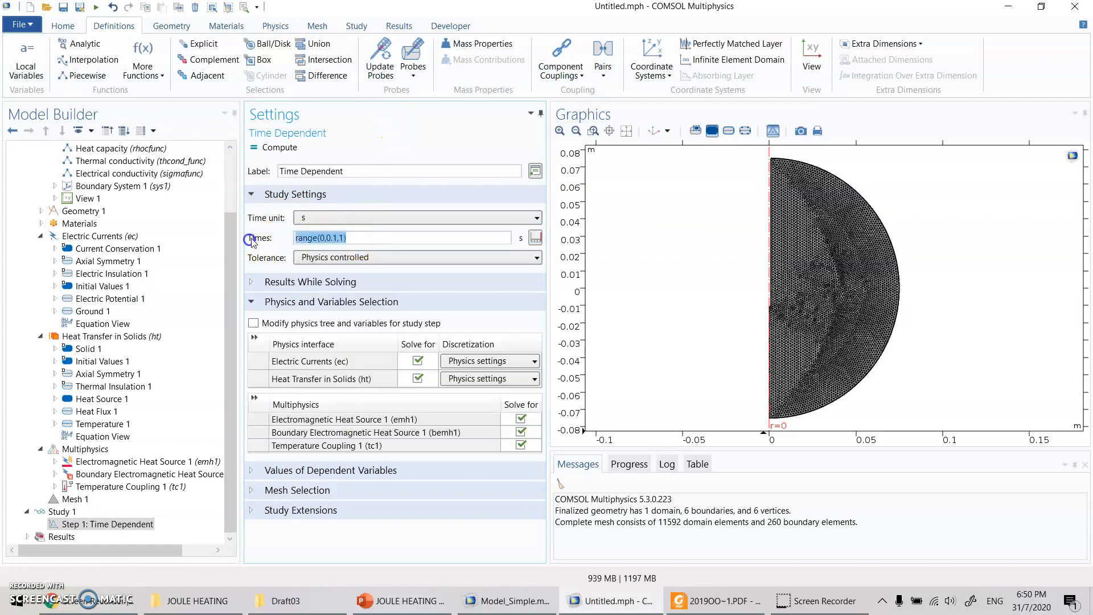
{"action": "left_click", "coordinate": [358, 240]}
- Set the end value of the Time Dependent step's output time range to 300 s
{"action": "left_click", "coordinate": [323, 239]}
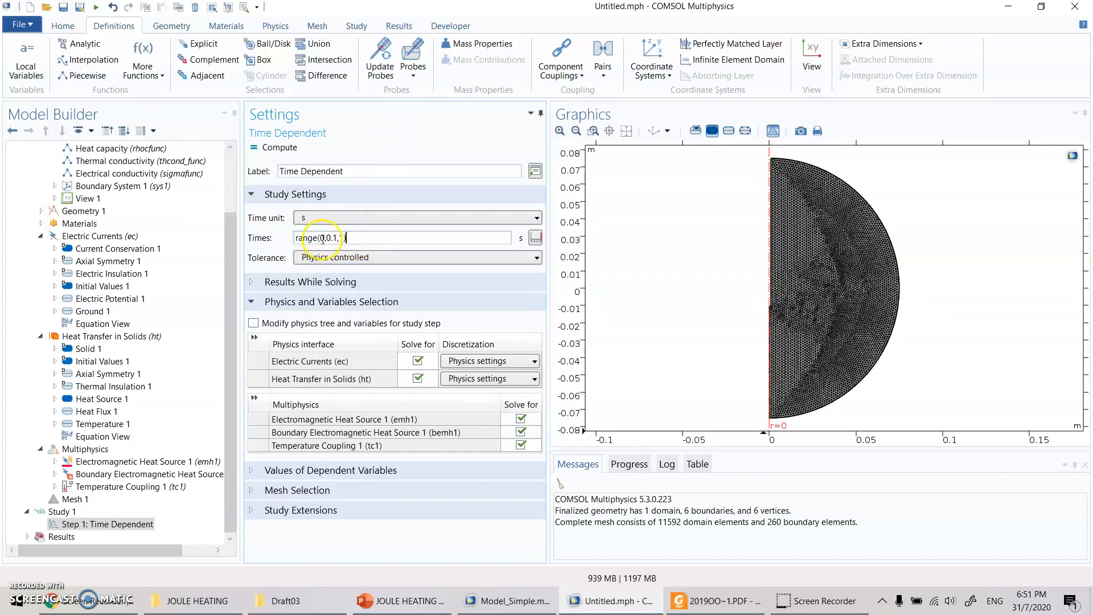
{"action": "double_click", "coordinate": [321, 238]}
{"action": "double_click", "coordinate": [323, 237]}
{"action": "left_click_drag", "start_coordinate": [326, 238], "coordinate": [337, 237]}
{"action": "left_click", "coordinate": [339, 240]}
{"action": "left_click", "coordinate": [321, 237]}
{"action": "left_click", "coordinate": [341, 237]}
{"action": "key", "text": "BackSpace"}
{"action": "type", "text": "300"}
- Set the output time increment to 5 s so the Times expression reads range(0,5,300)
{"action": "left_click", "coordinate": [329, 237]}
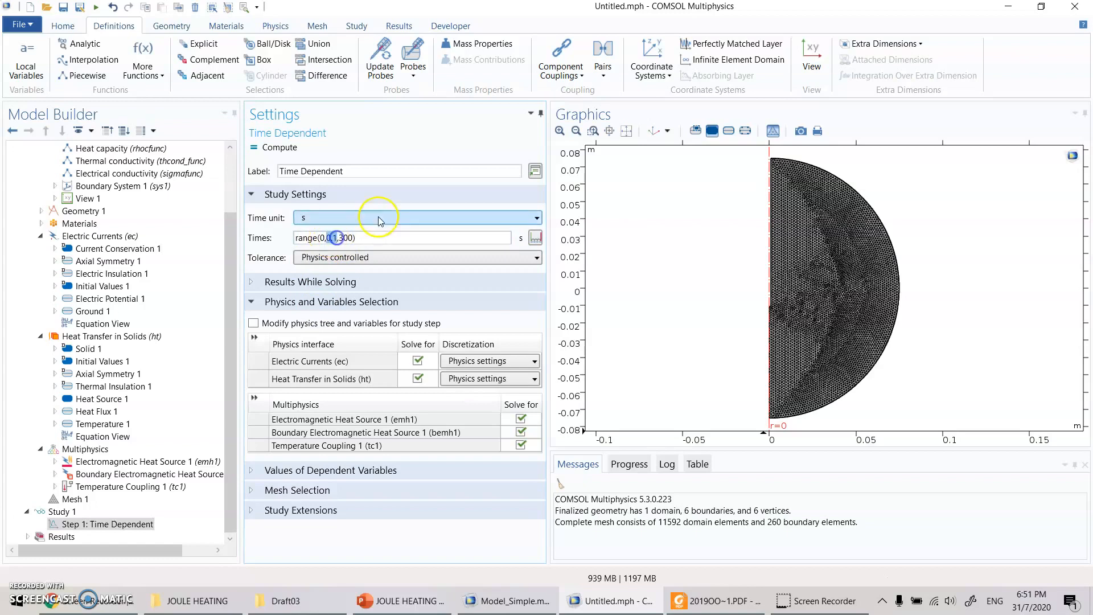
{"action": "type", "text": "5"}
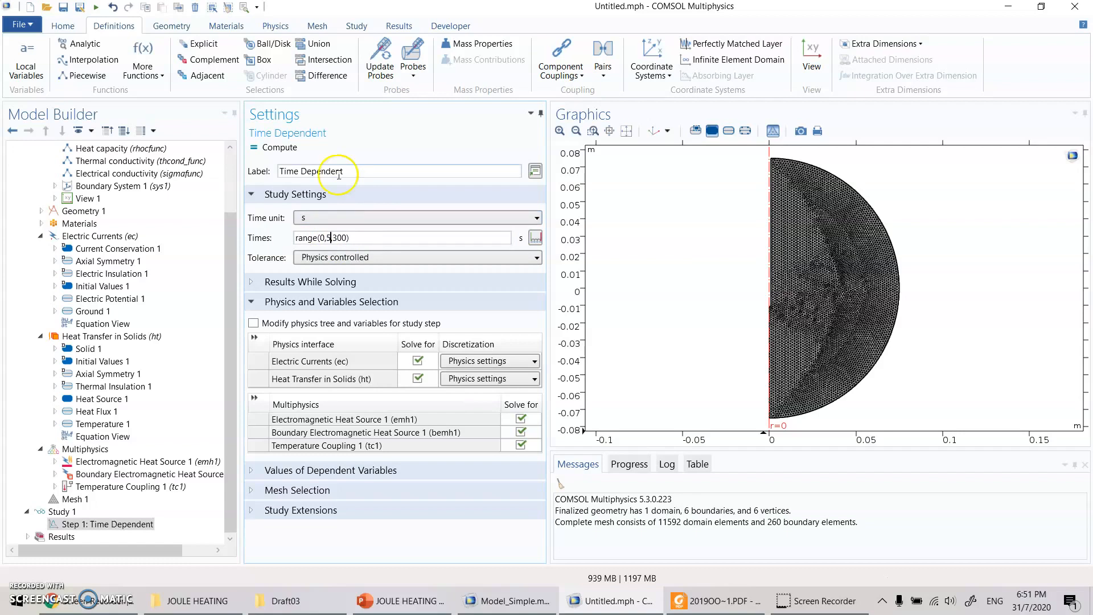
{"action": "left_click", "coordinate": [328, 237]}
{"action": "double_click", "coordinate": [329, 237]}
{"action": "left_click", "coordinate": [334, 234]}
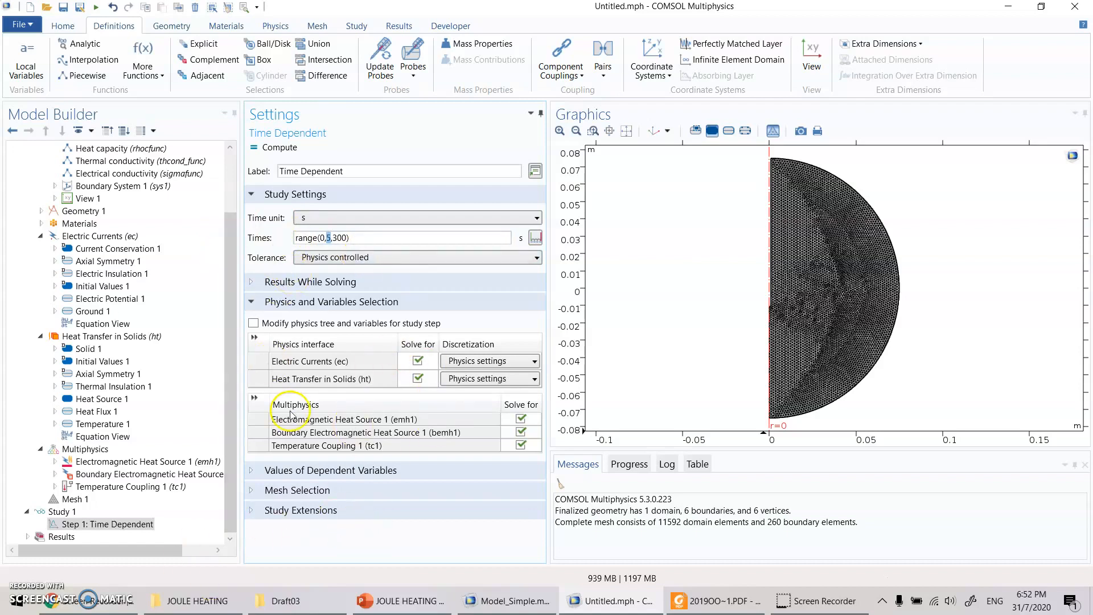
- Switch to the already solved Model_Simple.mph and review the Time Dependent step of its Study 1
{"action": "left_click", "coordinate": [57, 511]}
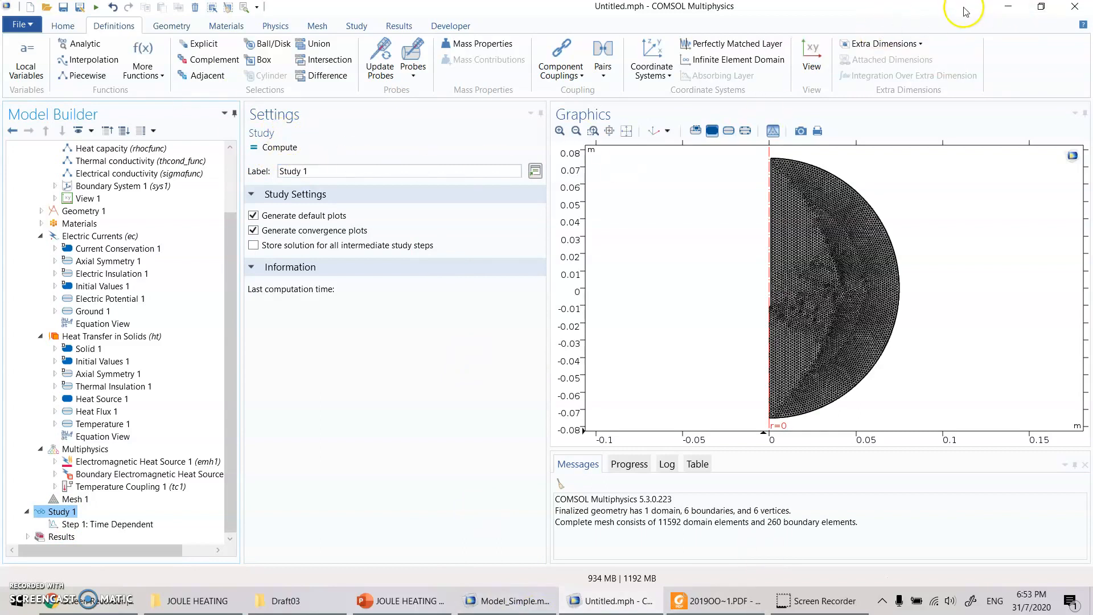
{"action": "left_click", "coordinate": [554, 605]}
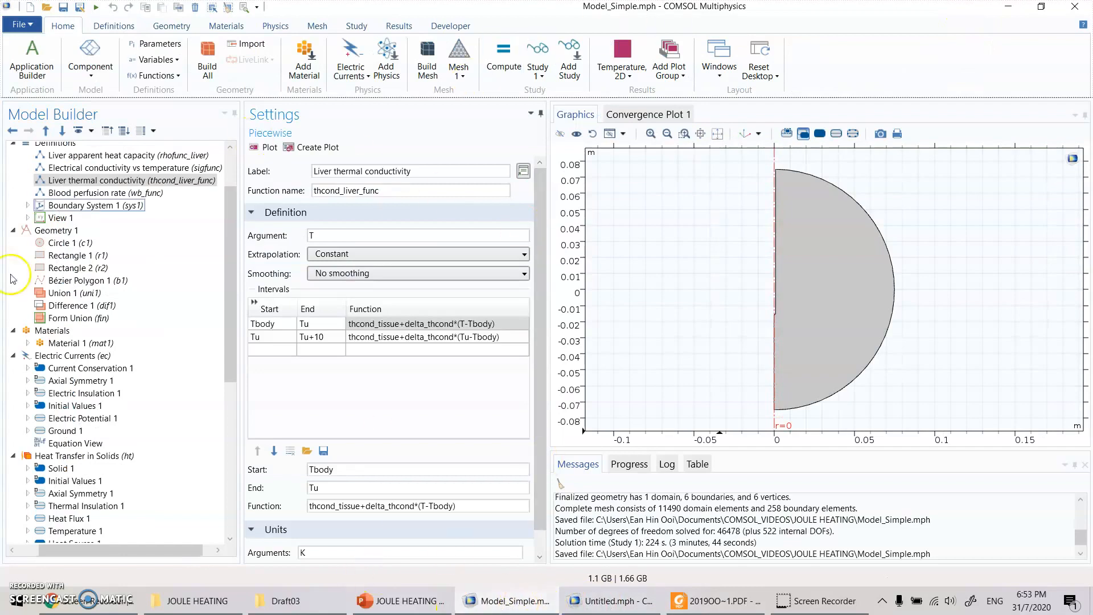
{"action": "scroll", "coordinate": [59, 356], "scroll_direction": "down", "scroll_amount": 5}
{"action": "scroll", "coordinate": [58, 357], "scroll_direction": "down", "scroll_amount": 3}
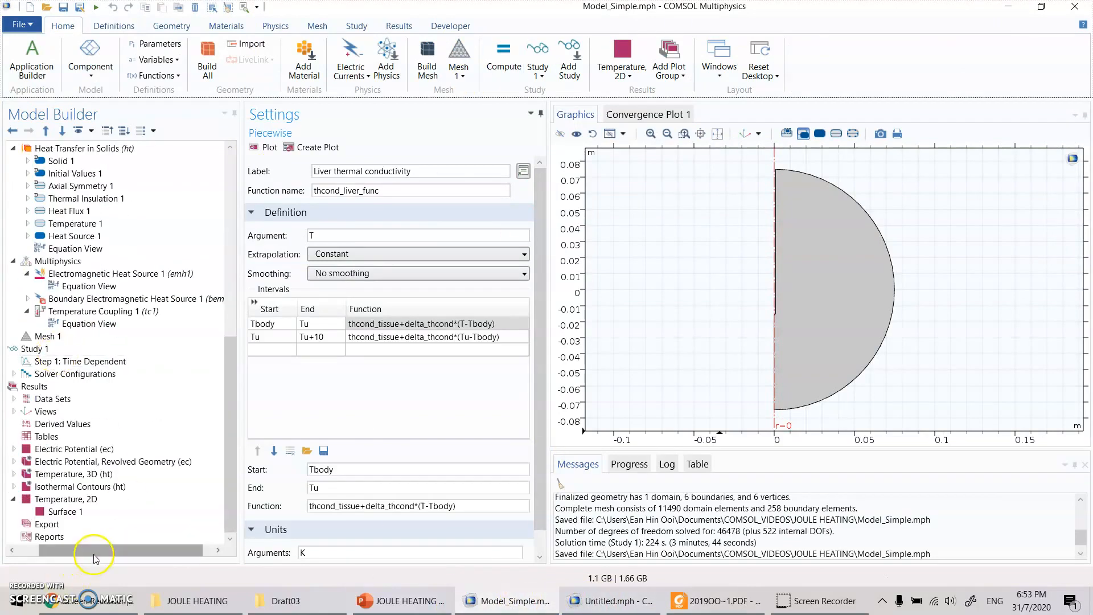
{"action": "left_click", "coordinate": [28, 551]}
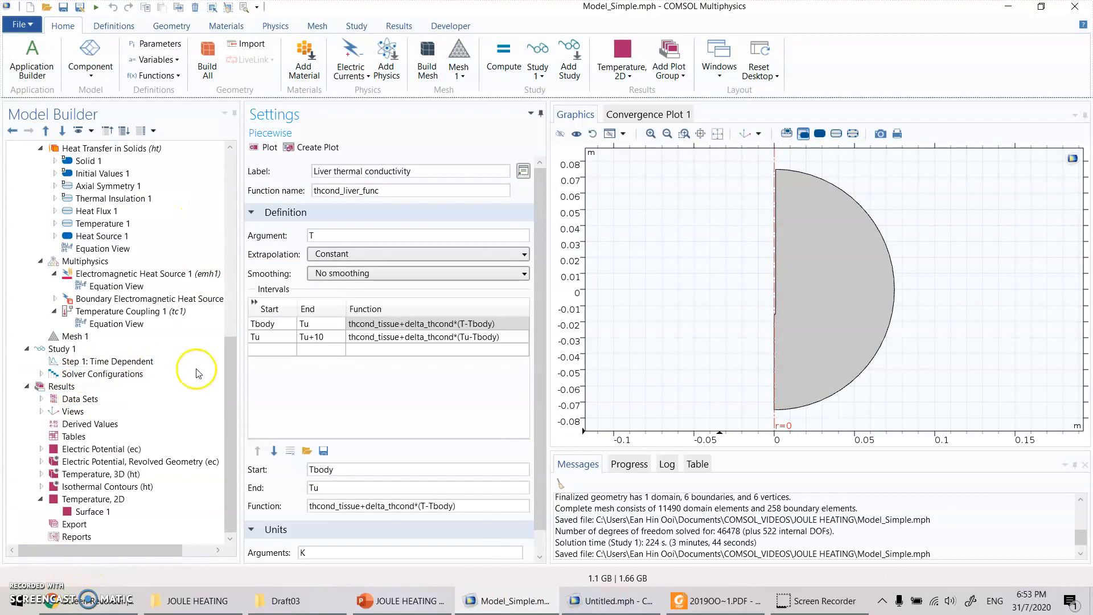
{"action": "left_click", "coordinate": [147, 361]}
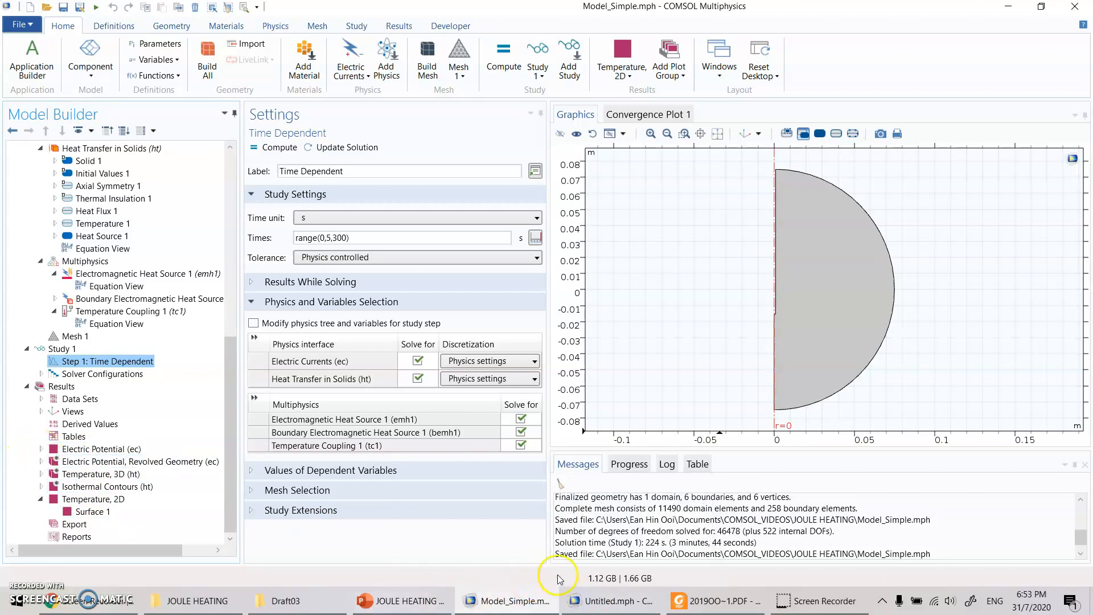
- Display the Electric Potential (ec) plot at 300 s and examine the distribution around the probe's active part
{"action": "left_click", "coordinate": [100, 450]}
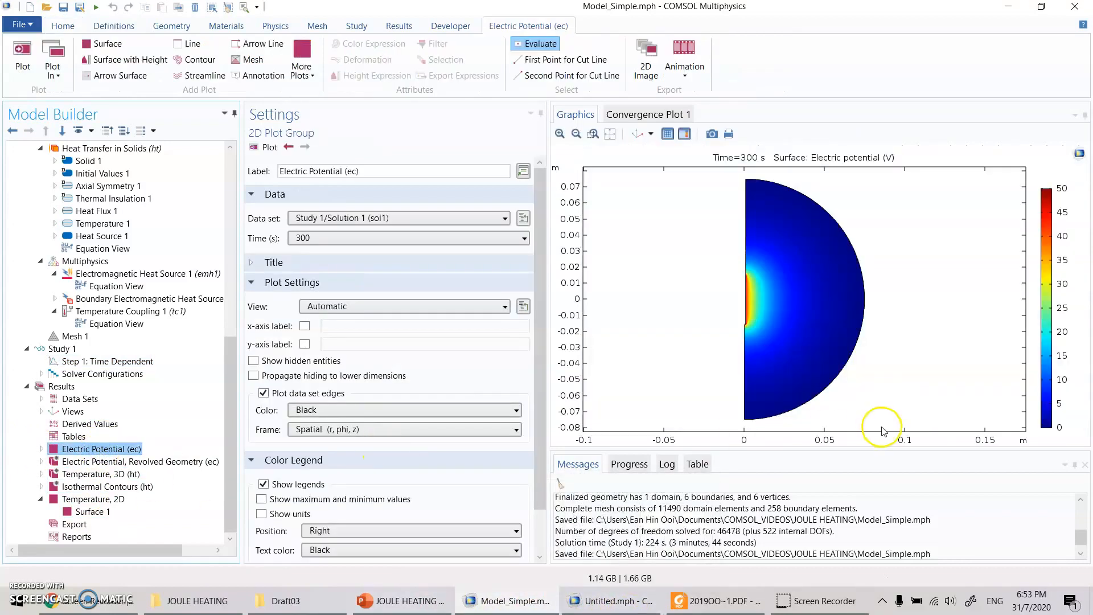
{"action": "scroll", "coordinate": [754, 330], "scroll_direction": "up", "scroll_amount": 4}
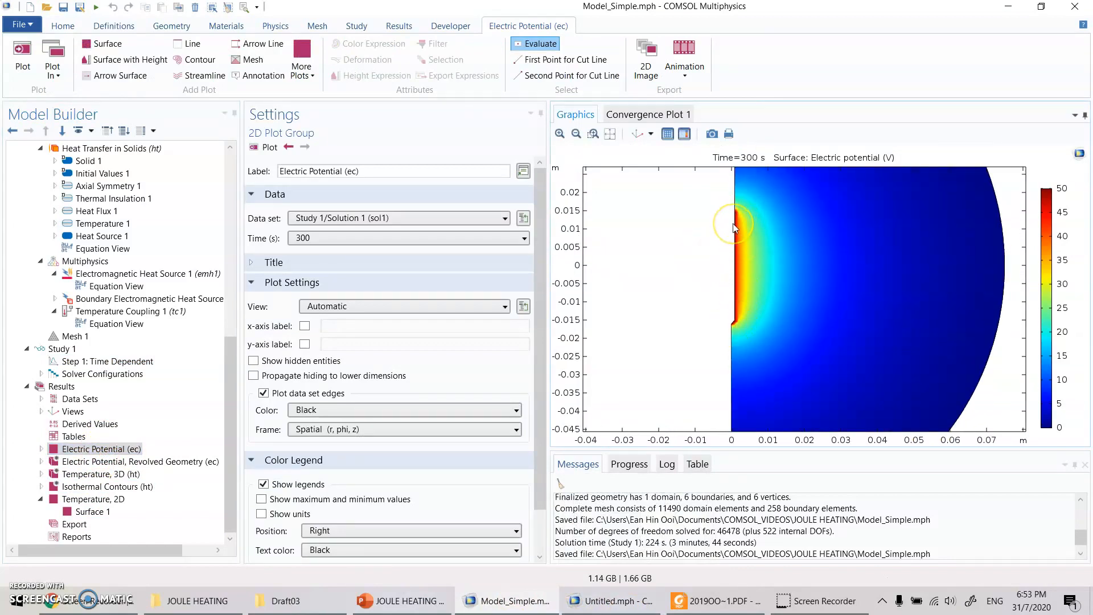
{"action": "left_click", "coordinate": [818, 224]}
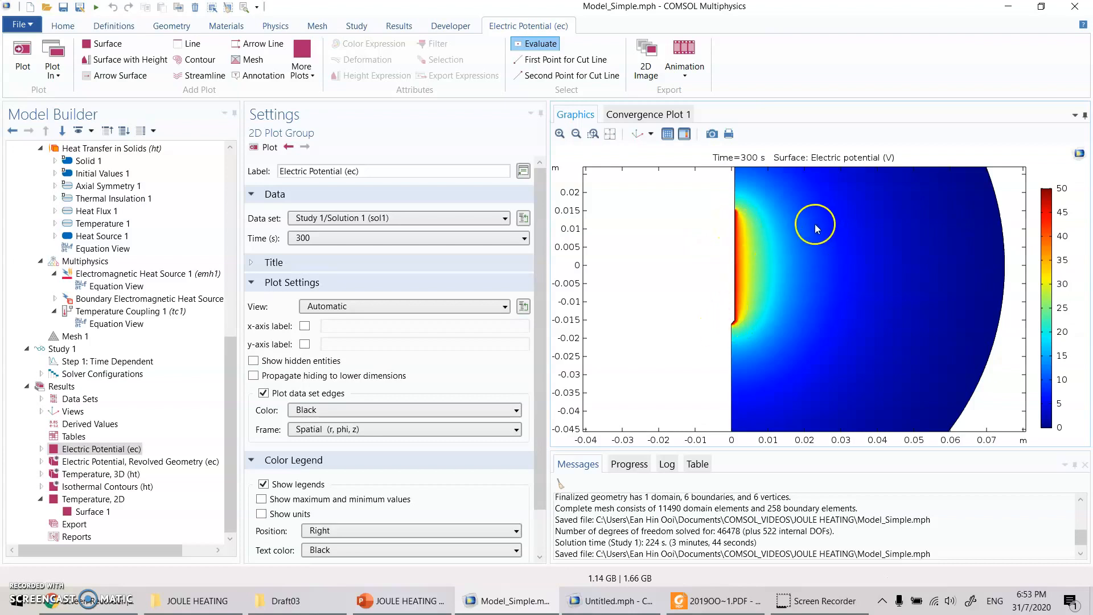
{"action": "left_click", "coordinate": [740, 230]}
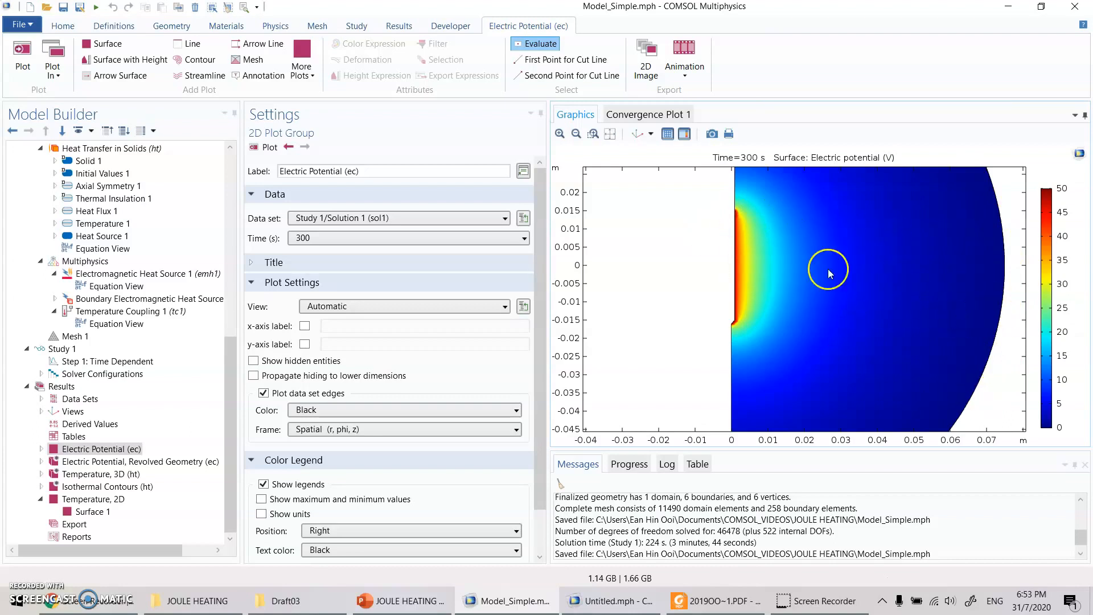
{"action": "scroll", "coordinate": [701, 245], "scroll_direction": "down", "scroll_amount": 3}
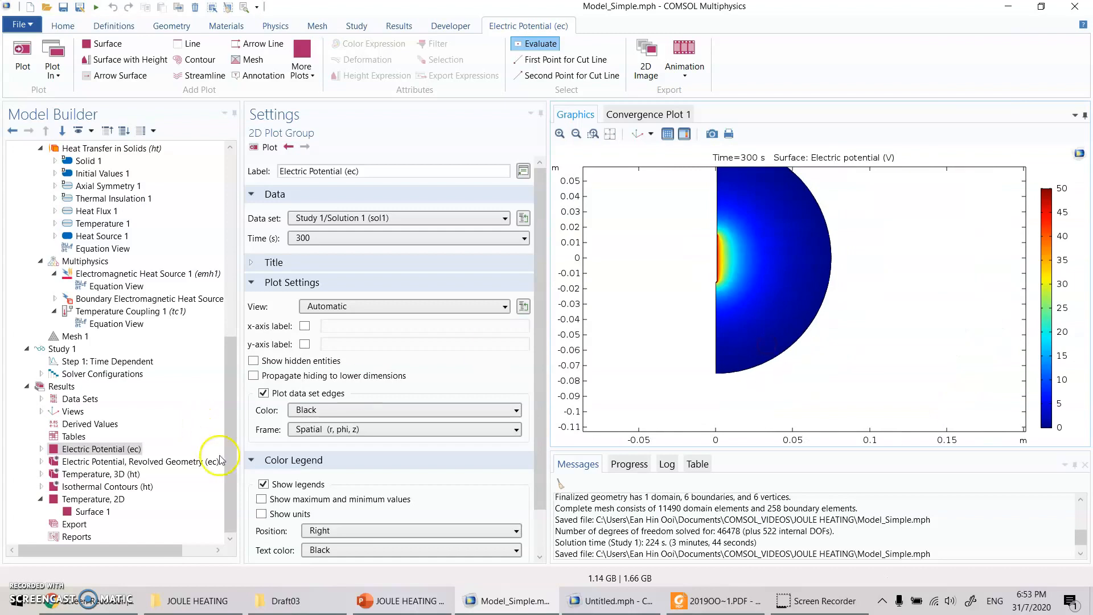
- Display the Temperature, 3D (ht) plot at 300 s and examine the revolved temperature distribution around the probe from several angles
{"action": "left_click", "coordinate": [120, 476]}
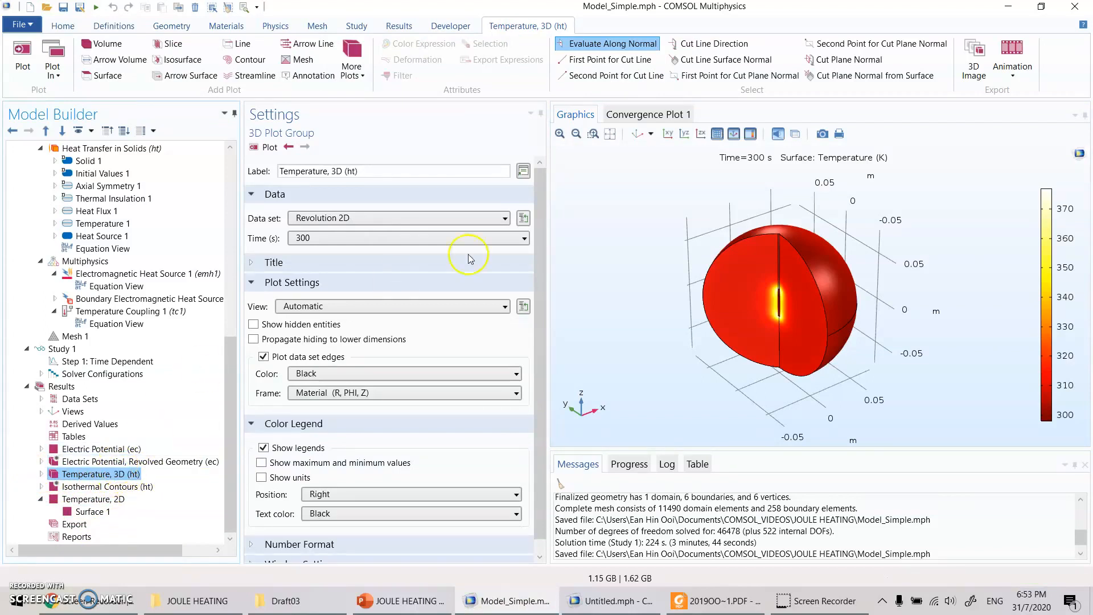
{"action": "scroll", "coordinate": [699, 293], "scroll_direction": "up", "scroll_amount": 5}
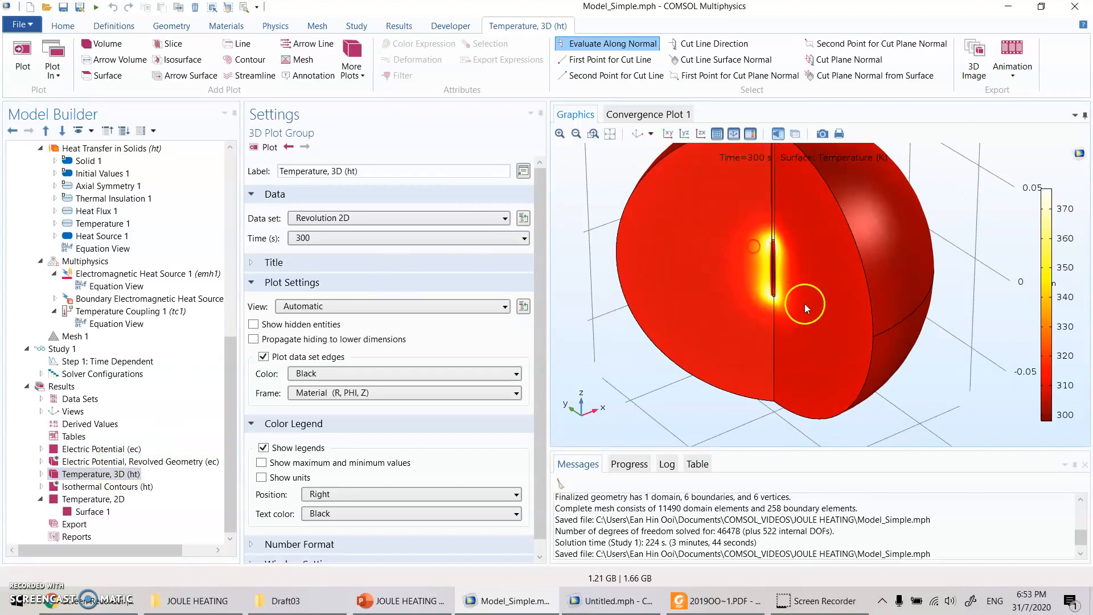
{"action": "mouse_move", "coordinate": [857, 354]}
{"action": "left_mouse_down"}
{"action": "mouse_move", "coordinate": [856, 295]}
{"action": "mouse_move", "coordinate": [854, 361]}
{"action": "mouse_move", "coordinate": [860, 333]}
{"action": "left_mouse_up"}
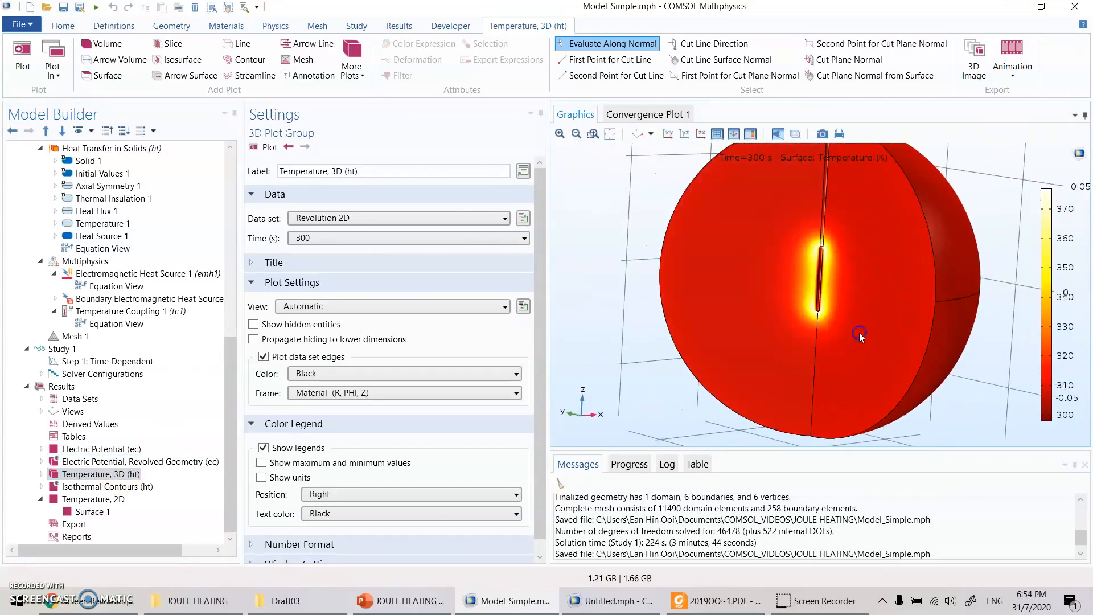
{"action": "left_click", "coordinate": [816, 133]}
{"action": "left_click_drag", "start_coordinate": [826, 264], "coordinate": [881, 313]}
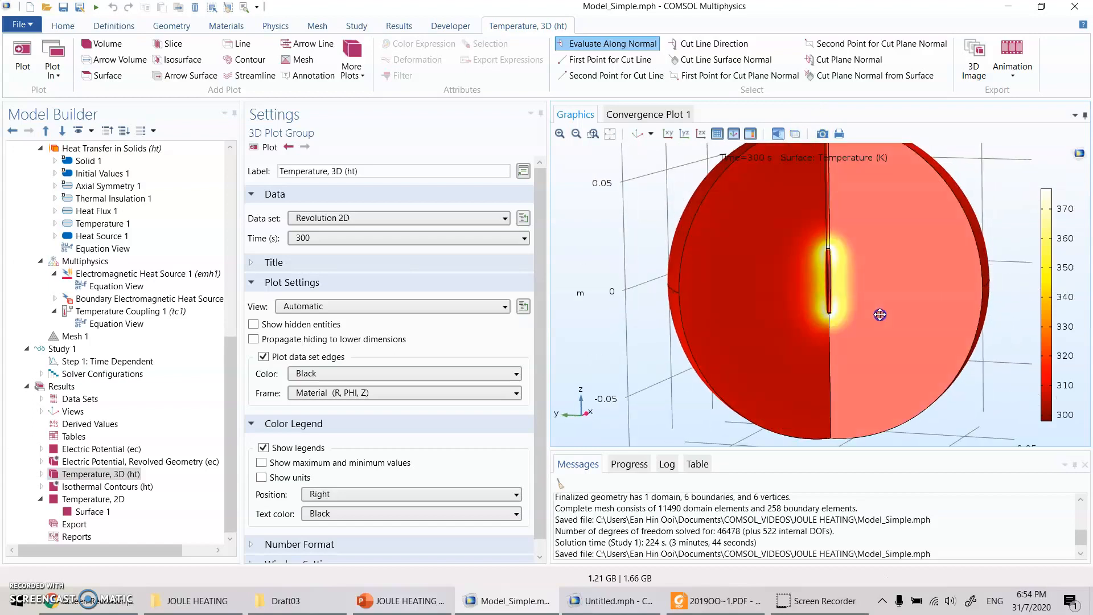
{"action": "left_click_drag", "start_coordinate": [906, 361], "coordinate": [852, 374]}
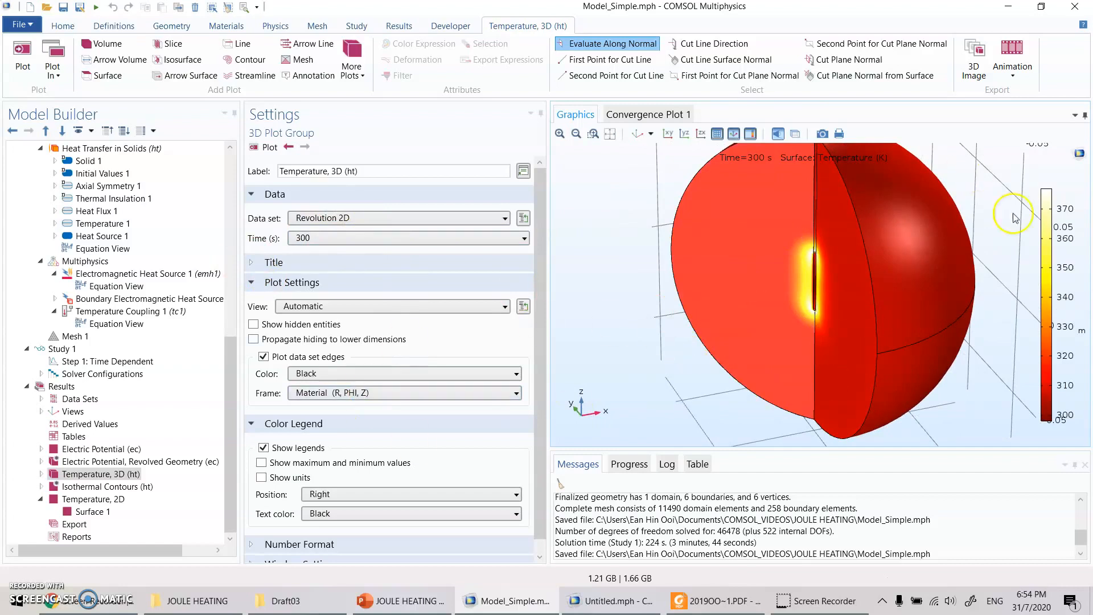
- Display the Temperature, 2D plot at 300 s, examine the heating along the probe's active part and tip, and fit the whole domain in view
{"action": "left_click", "coordinate": [100, 504]}
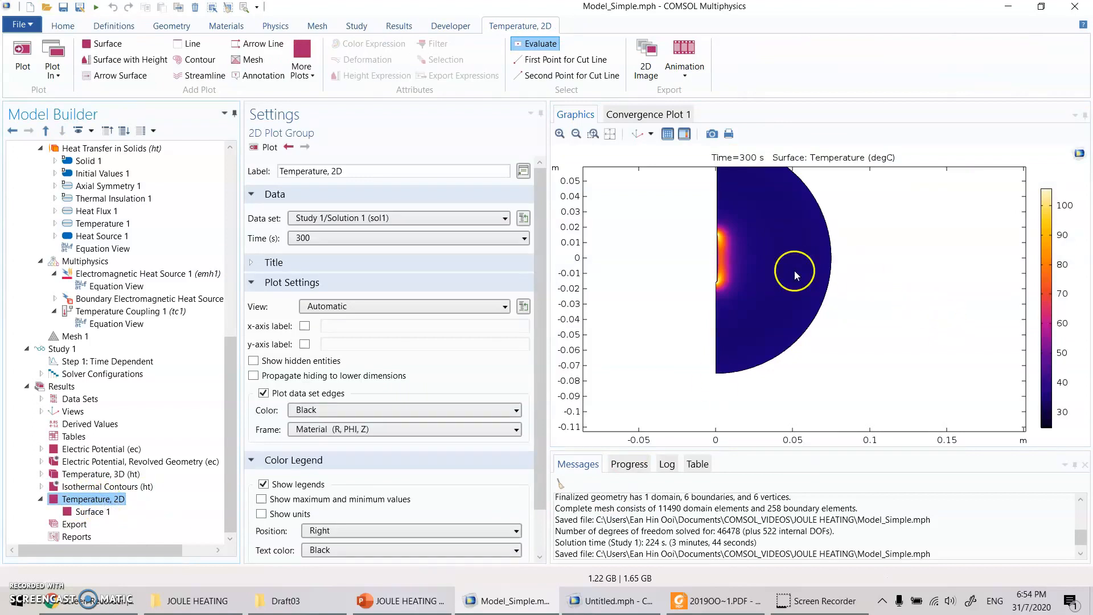
{"action": "scroll", "coordinate": [761, 273], "scroll_direction": "up", "scroll_amount": 3}
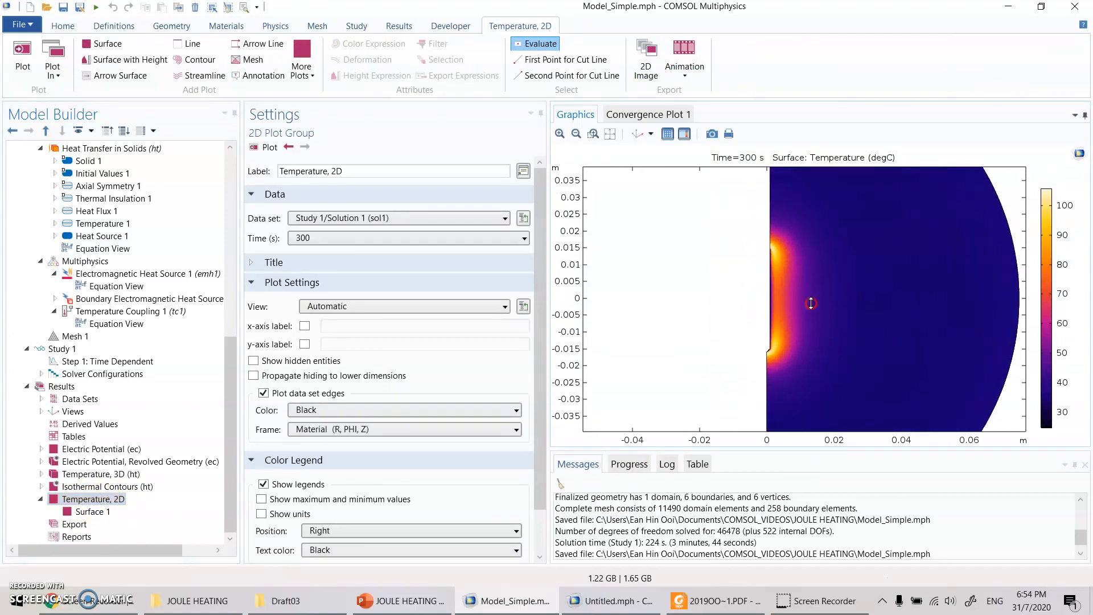
{"action": "scroll", "coordinate": [792, 262], "scroll_direction": "down", "scroll_amount": 3}
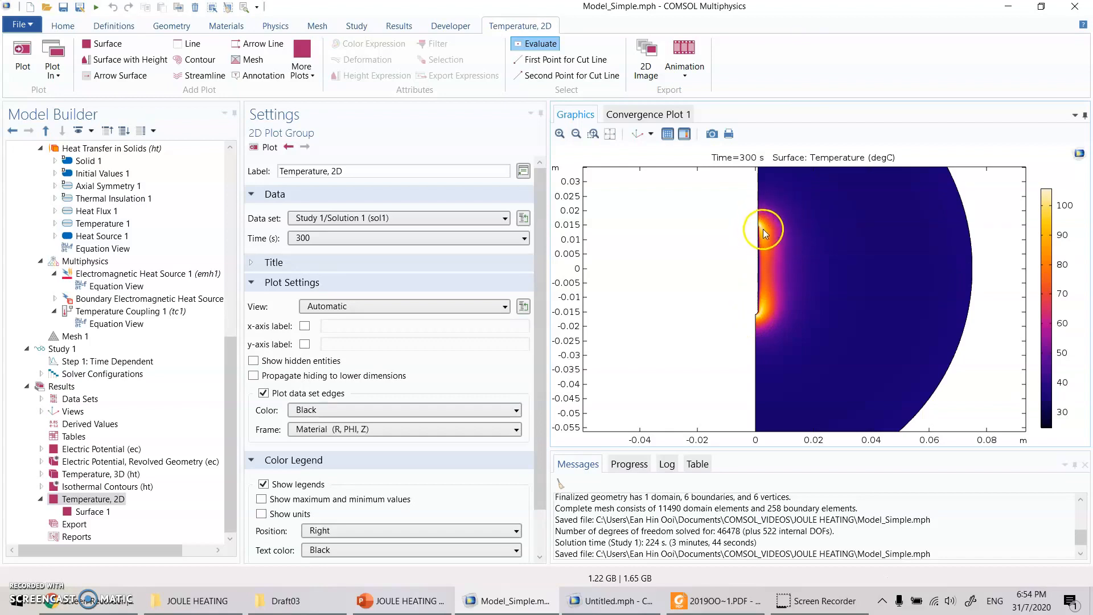
{"action": "middle_click_drag", "start_coordinate": [770, 308], "coordinate": [632, 198]}
{"action": "right_click_drag", "start_coordinate": [726, 235], "coordinate": [755, 300]}
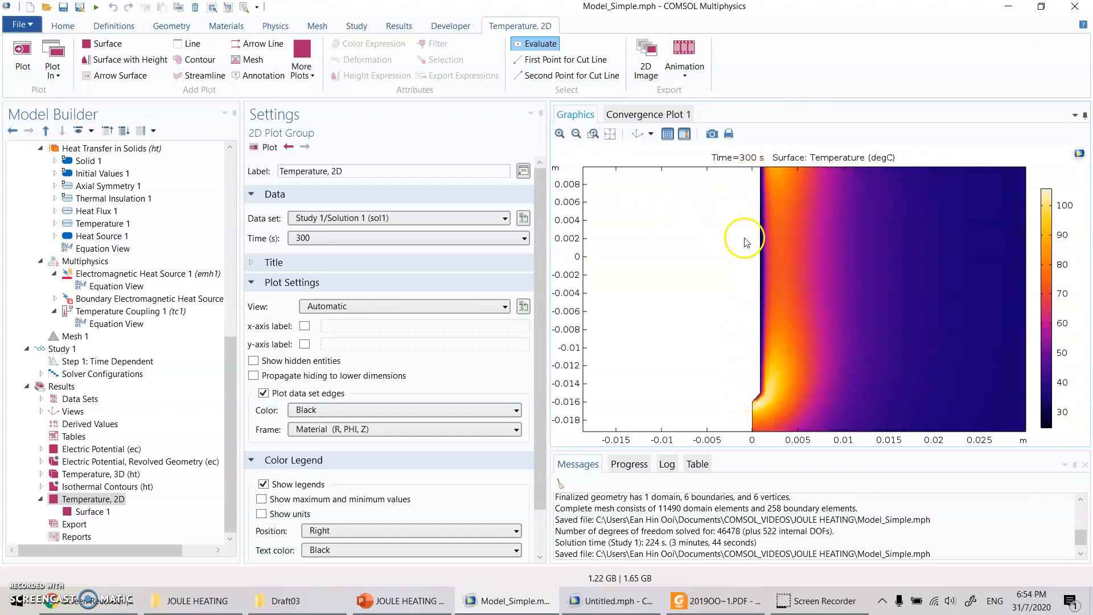
{"action": "right_click_drag", "start_coordinate": [745, 239], "coordinate": [746, 266]}
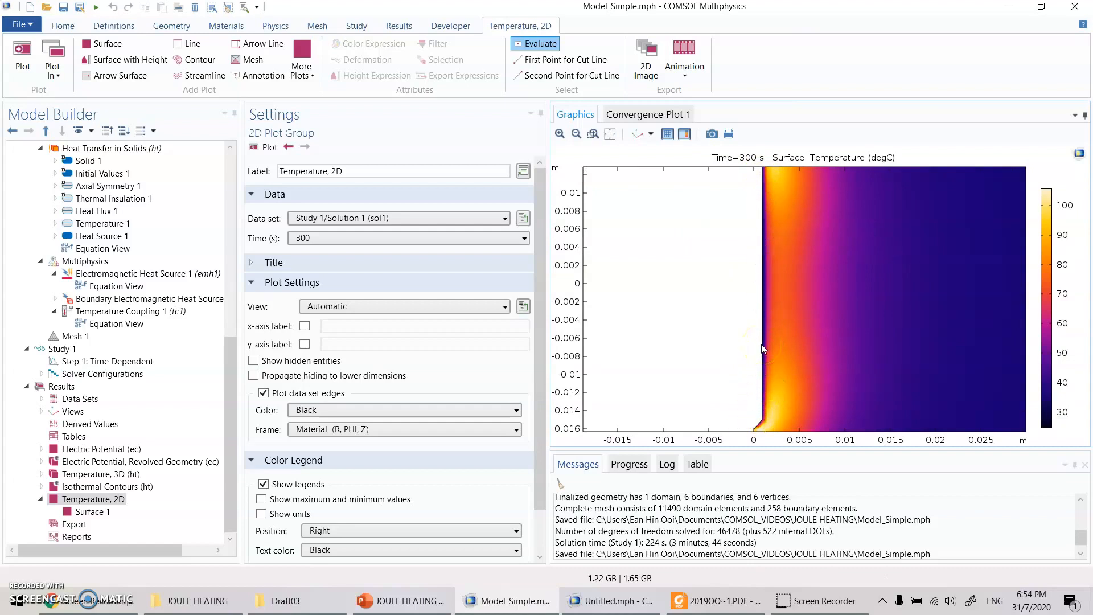
{"action": "right_click_drag", "start_coordinate": [766, 442], "coordinate": [772, 364]}
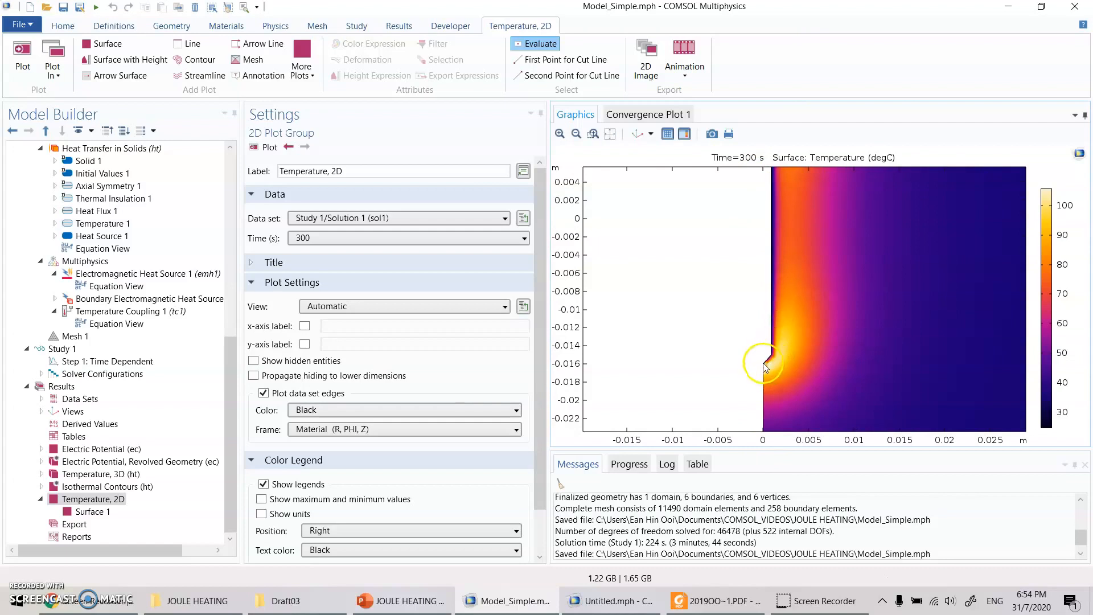
{"action": "right_click_drag", "start_coordinate": [774, 201], "coordinate": [783, 287]}
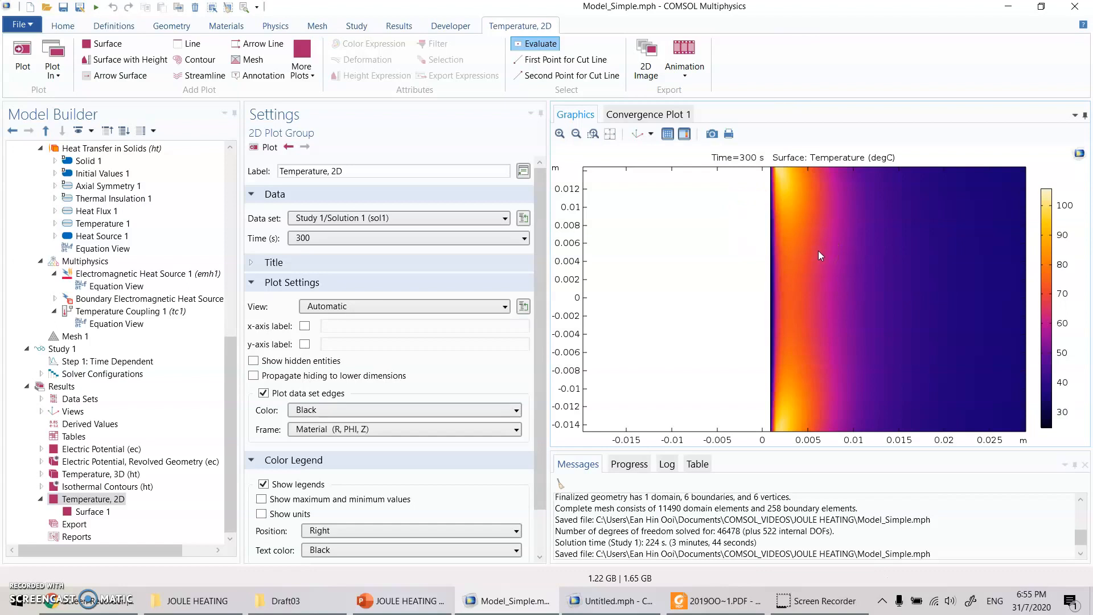
{"action": "middle_click_drag", "start_coordinate": [818, 251], "coordinate": [849, 308]}
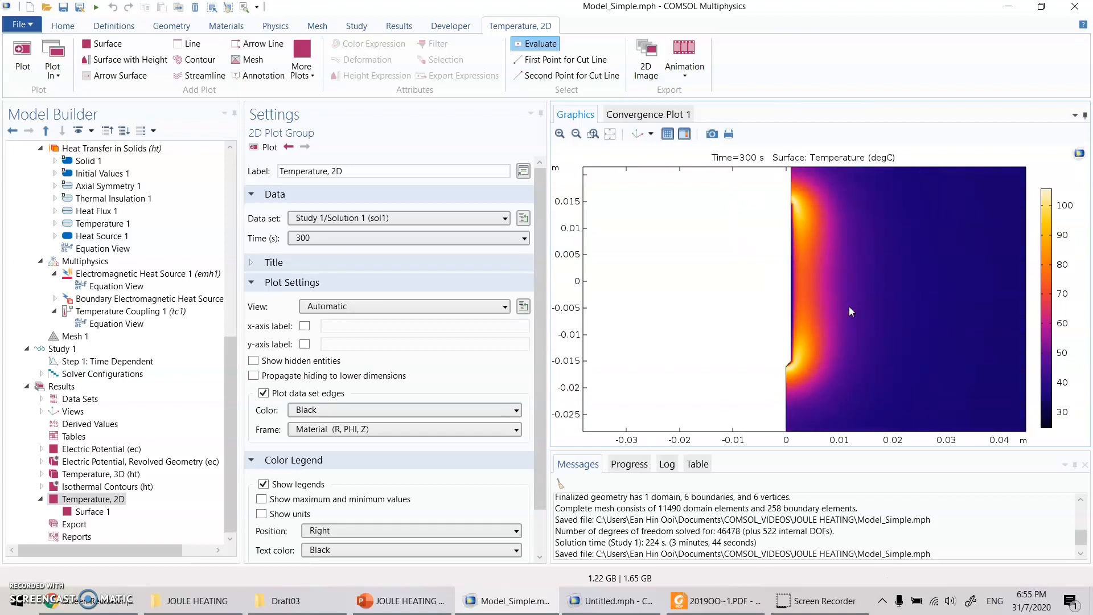
{"action": "left_click", "coordinate": [610, 134]}
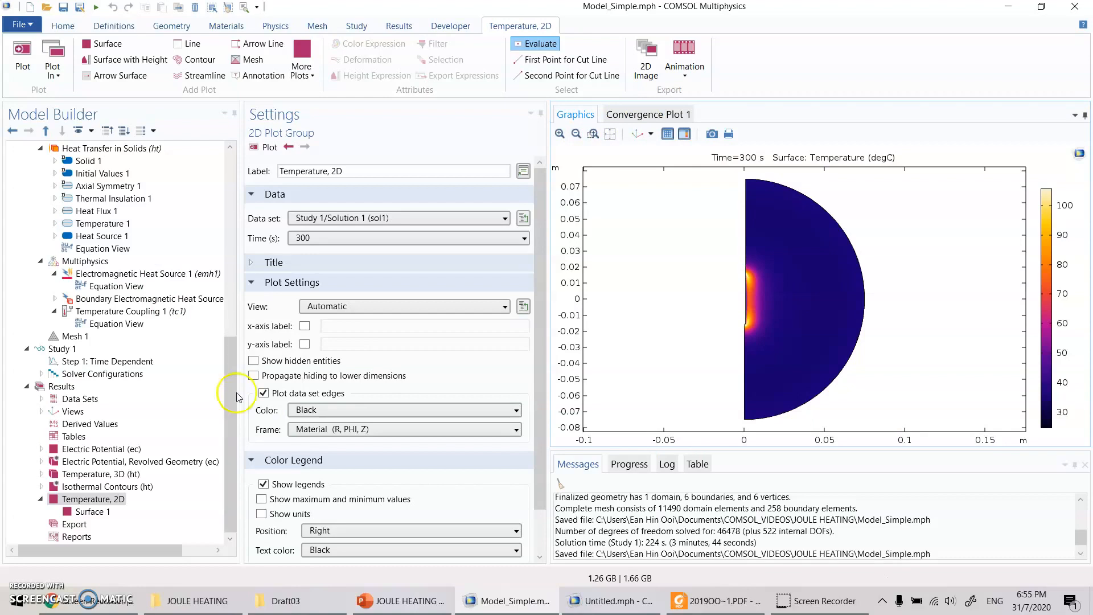
- Switch to the PowerPoint presentation, review the Learning objectives slide, and return to the Untitled.mph model in COMSOL
{"action": "left_click", "coordinate": [365, 601]}
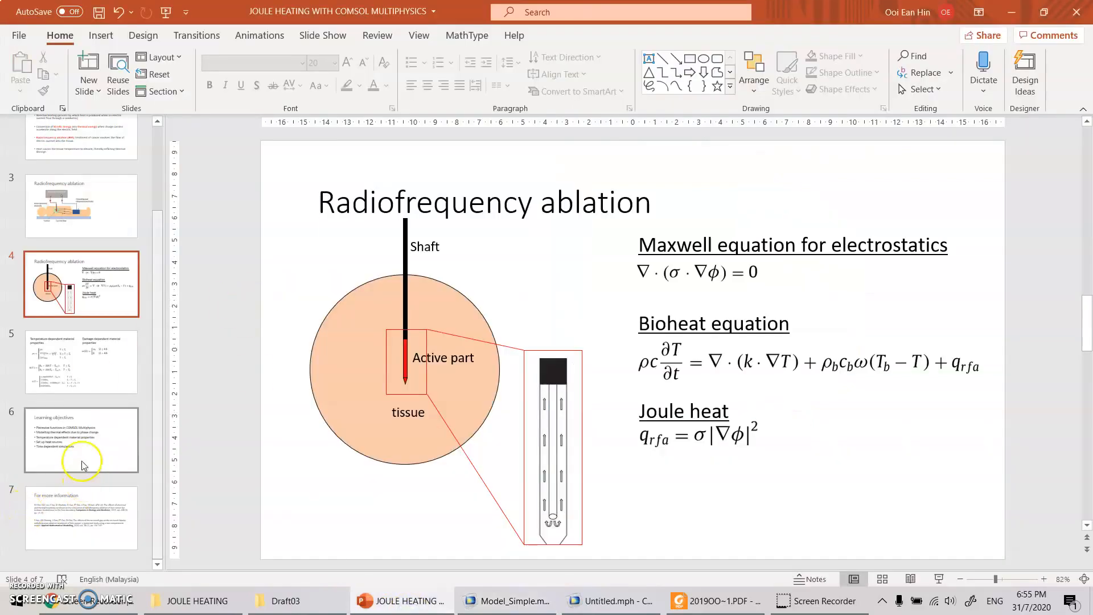
{"action": "left_click", "coordinate": [80, 451]}
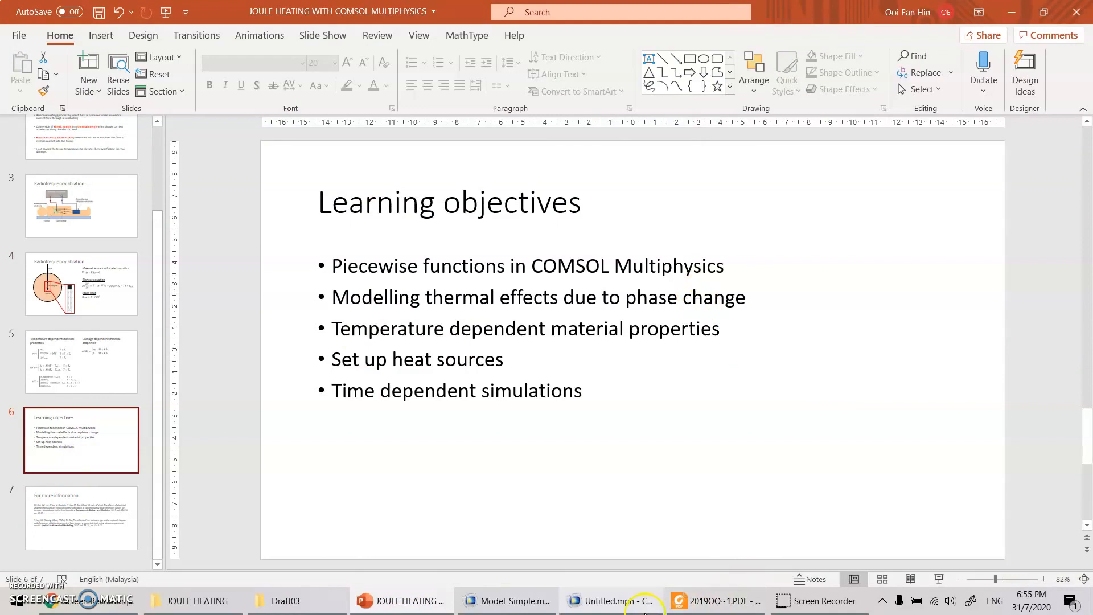
{"action": "mouse_move", "coordinate": [629, 611]}
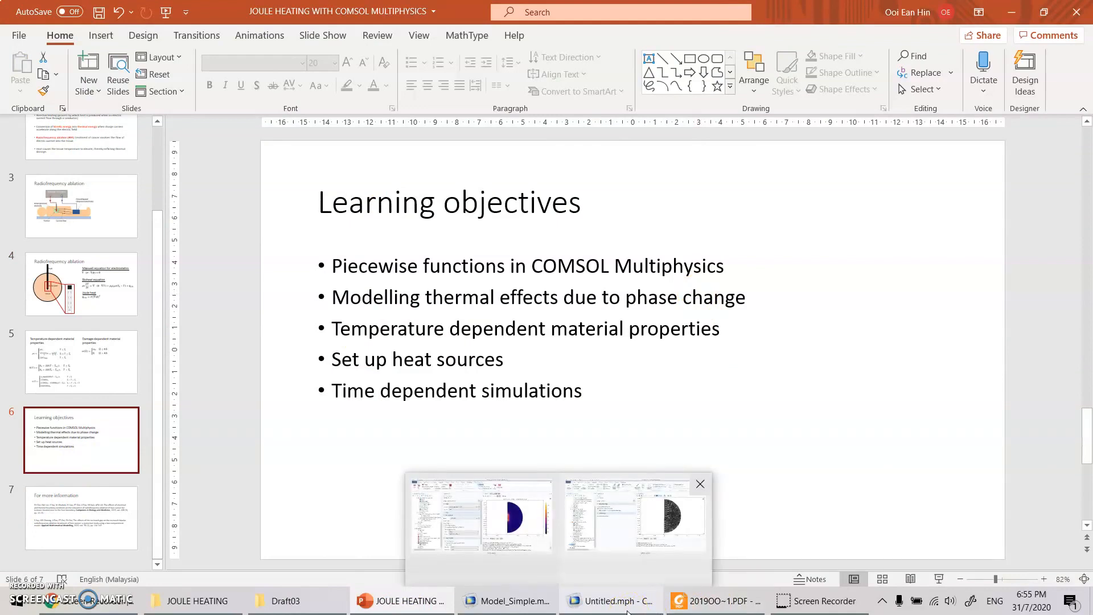
{"action": "left_click", "coordinate": [635, 516]}
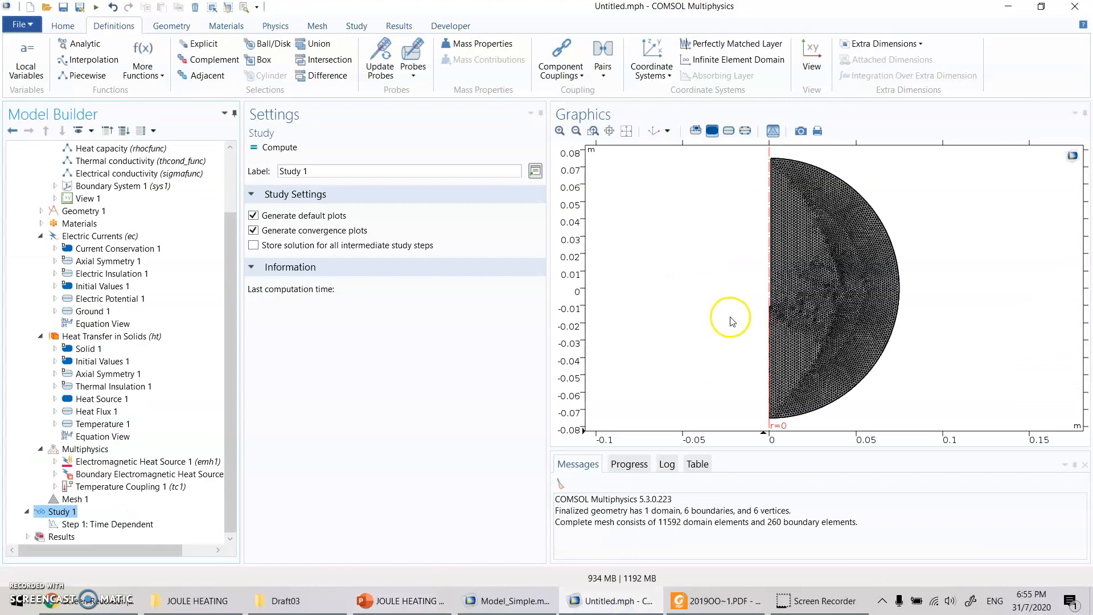